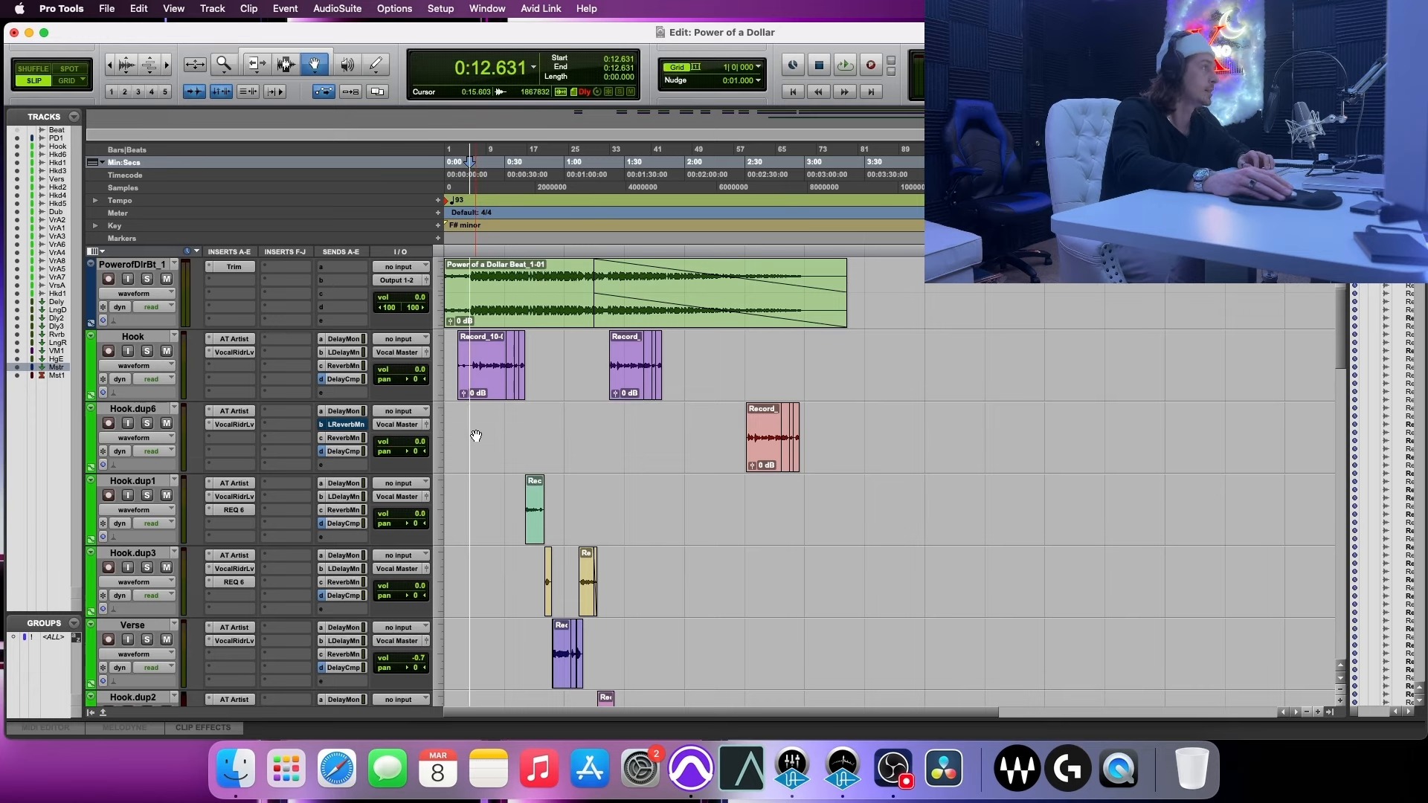
- Play the song from the cursor position while reviewing all tracks, from the vocal tracks through the Mastering and Master 1 channels
scroll(309, 493, down, 2)
scroll(309, 493, down, 10)
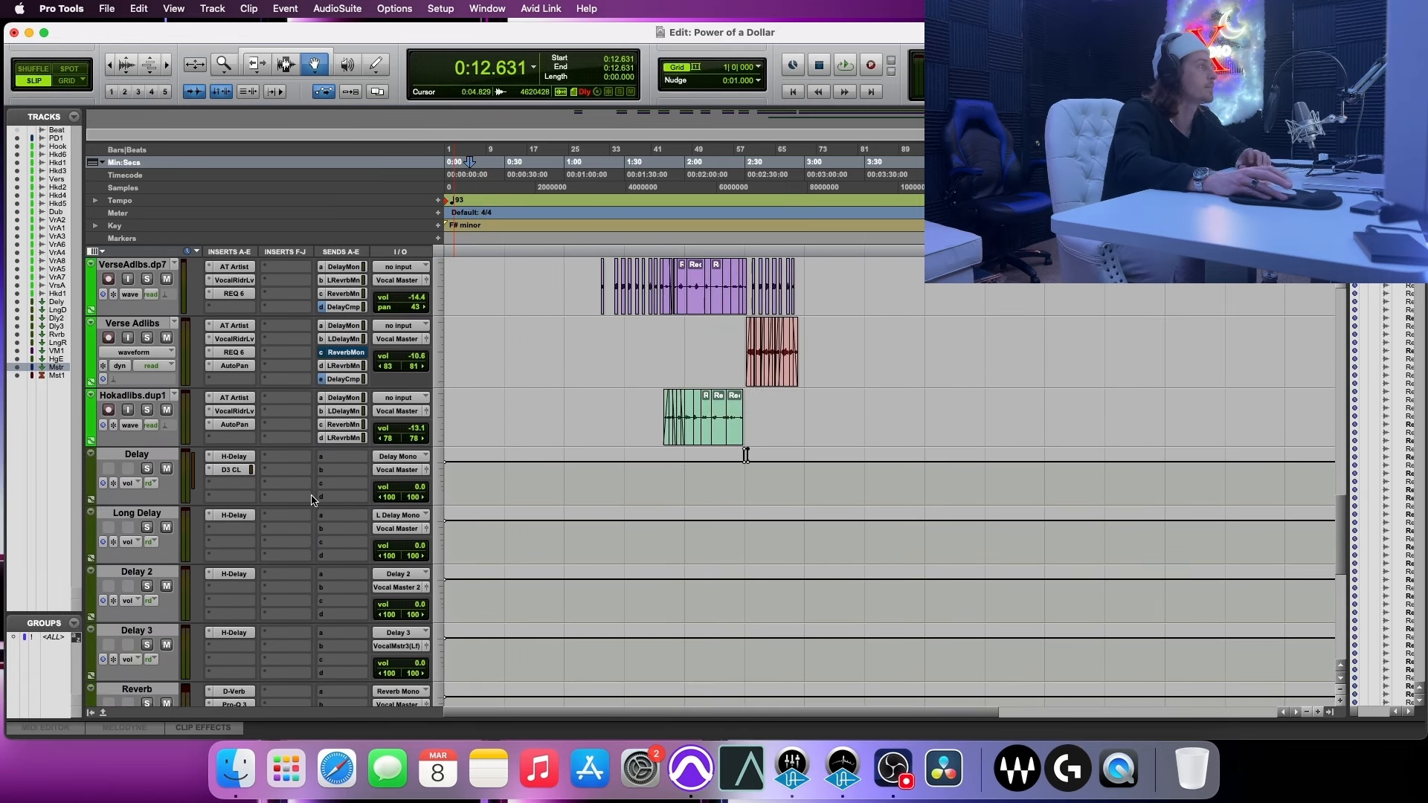
key(space)
scroll(311, 500, down, 4)
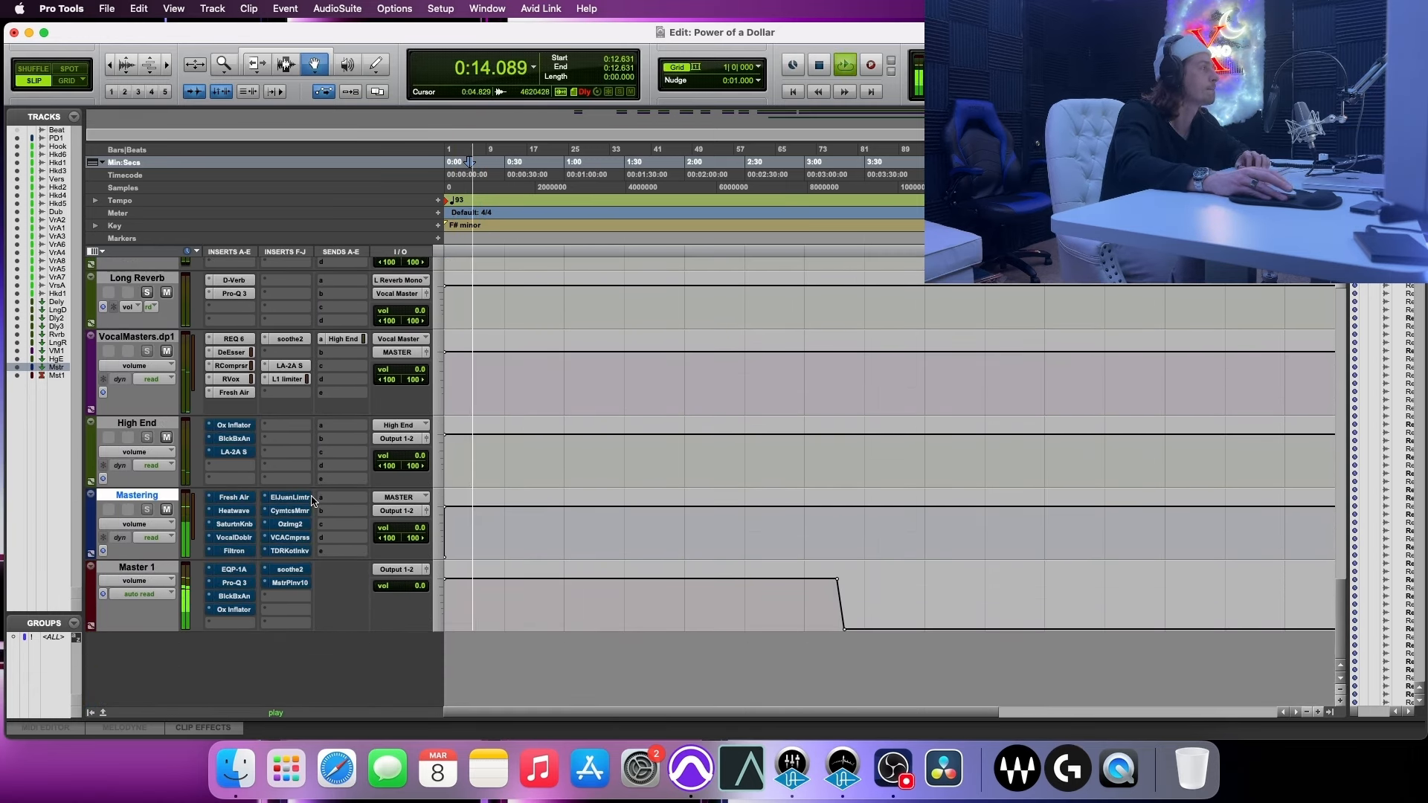
scroll(311, 500, up, 6)
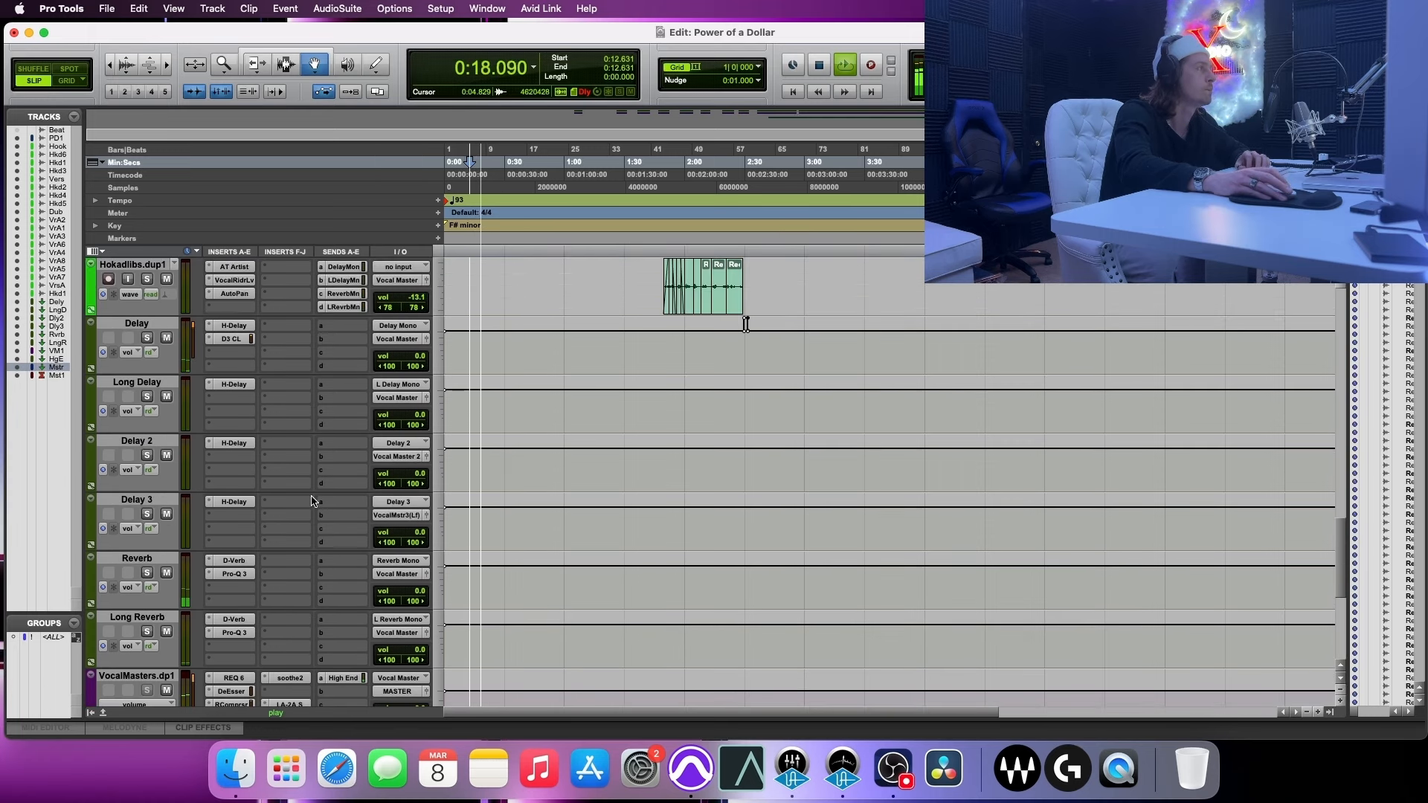
scroll(312, 500, up, 7)
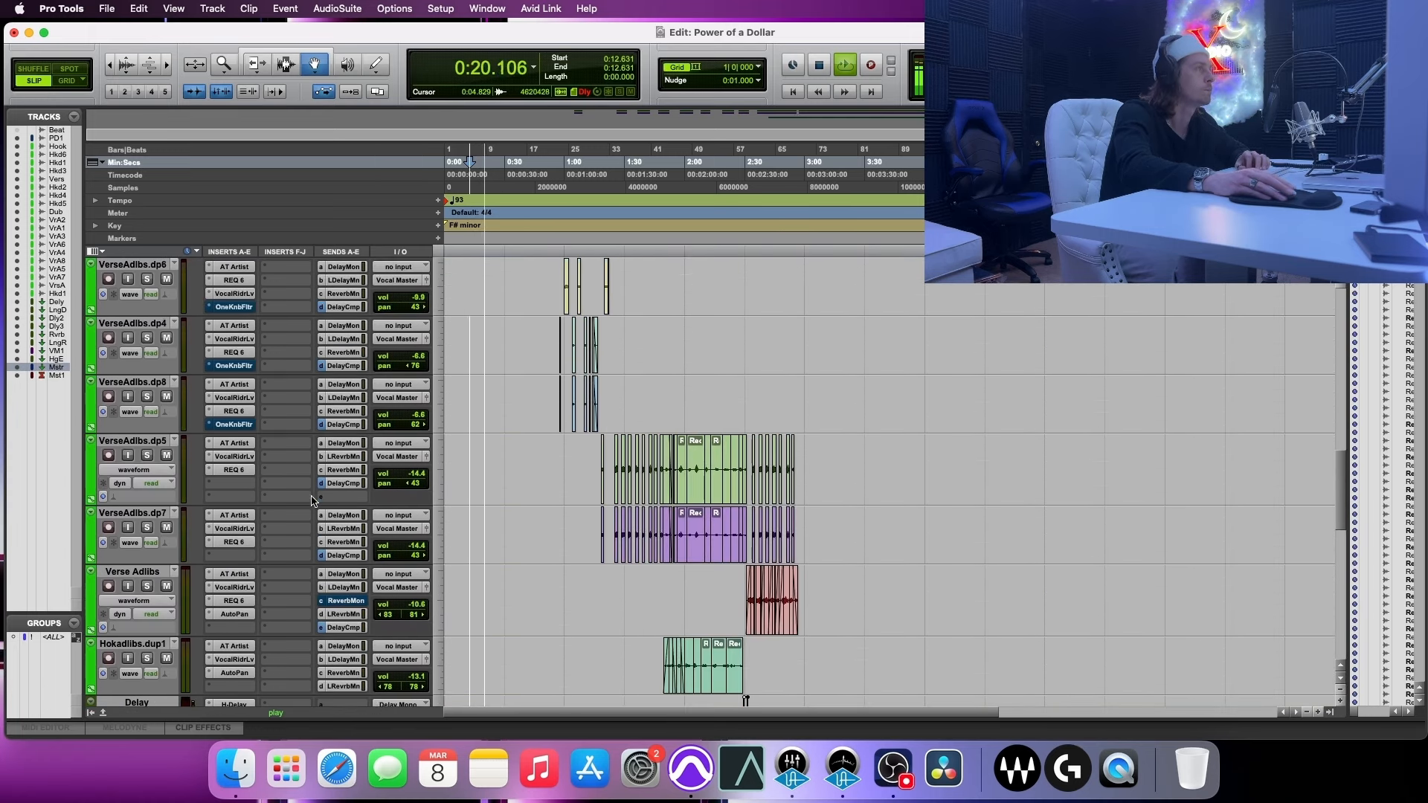
scroll(314, 501, up, 6)
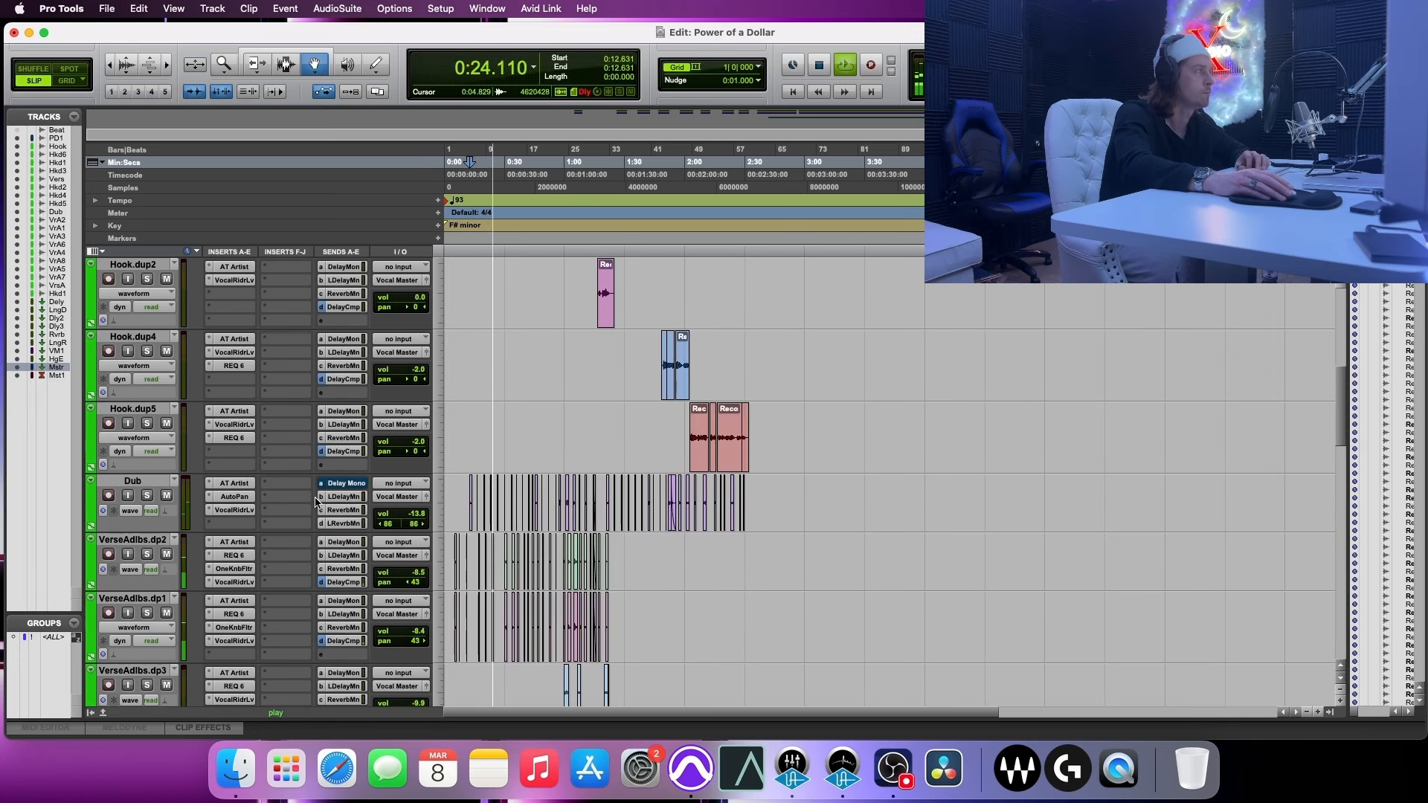
scroll(315, 500, up, 6)
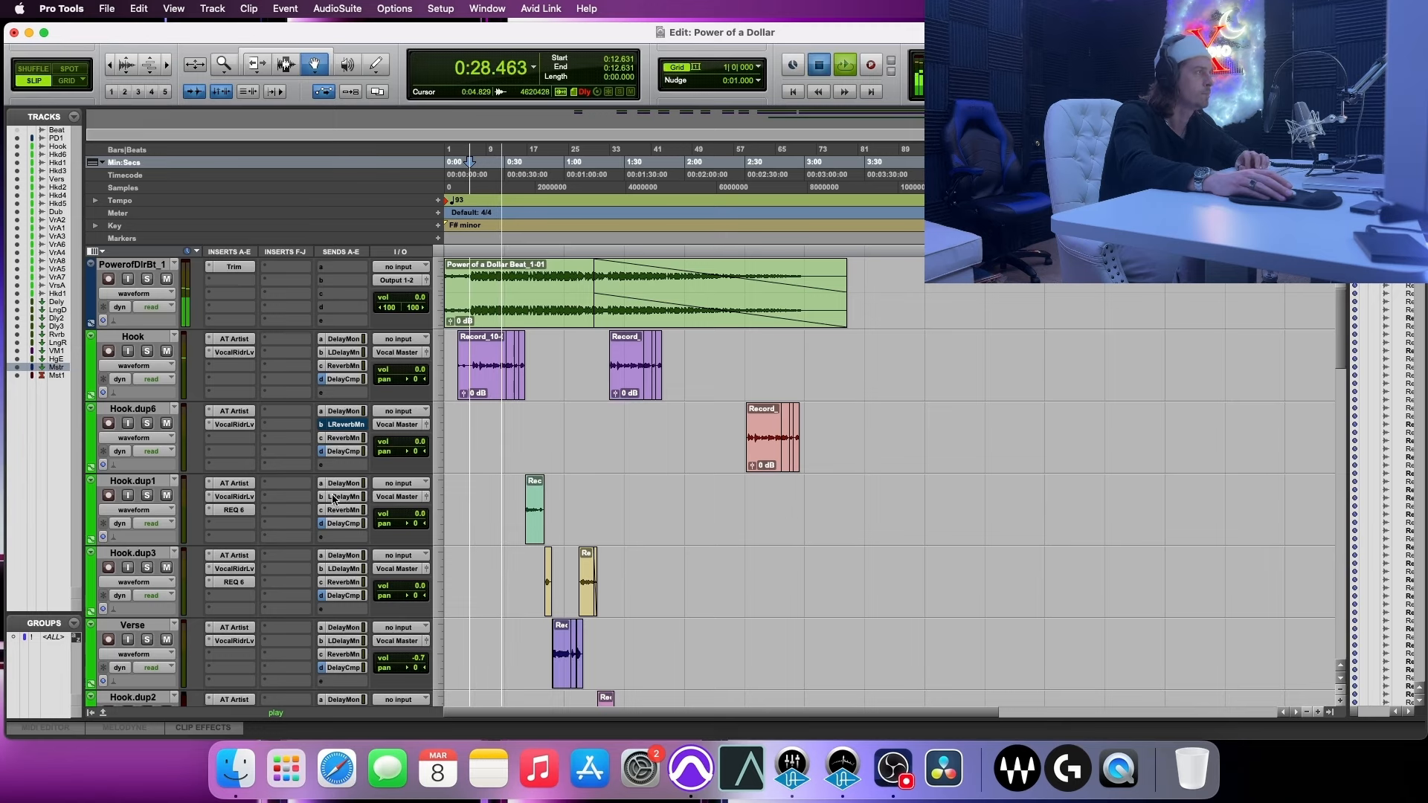
key(space)
- Open the Fresh Air plug-in on the Mastering track and move its window clear of the insert slots
scroll(353, 496, down, 5)
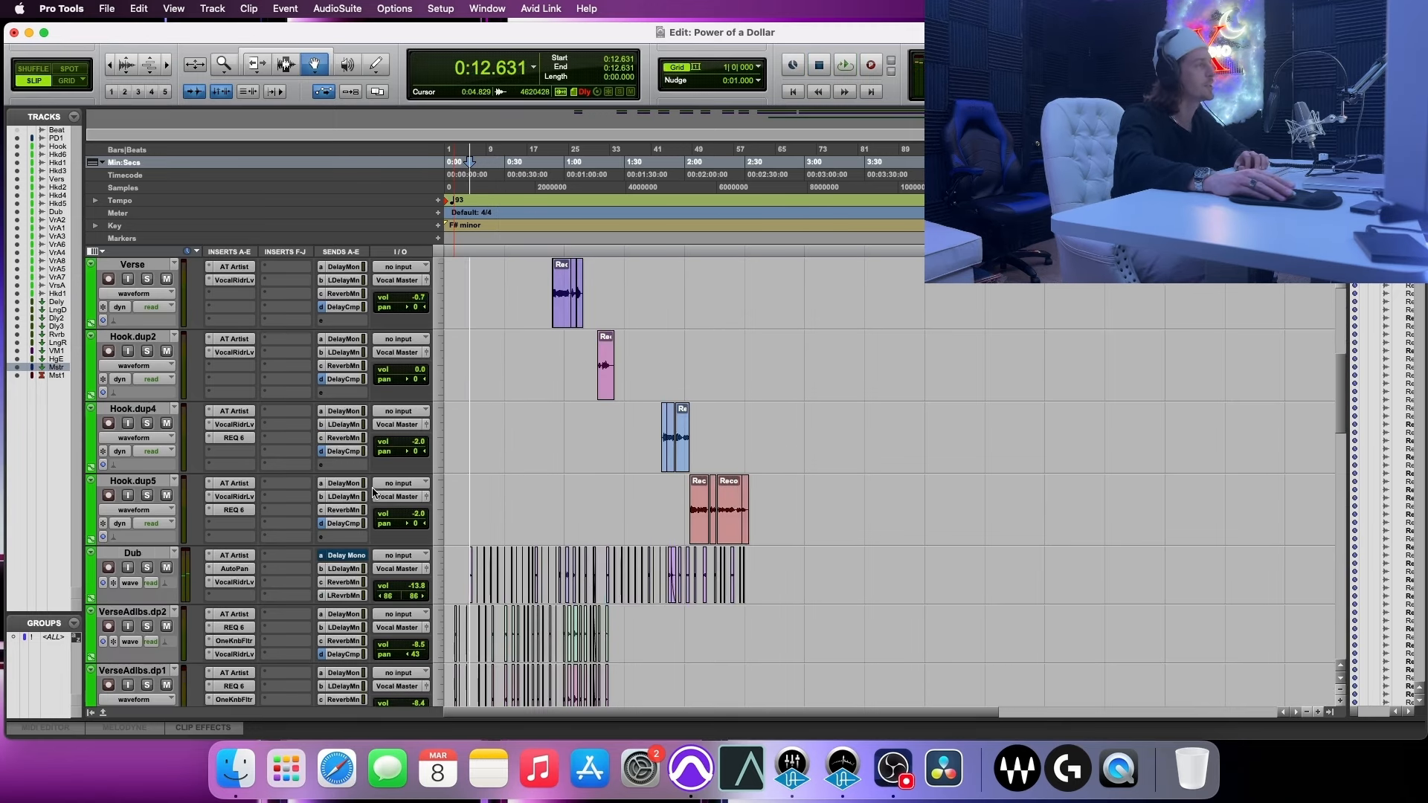
scroll(374, 493, down, 15)
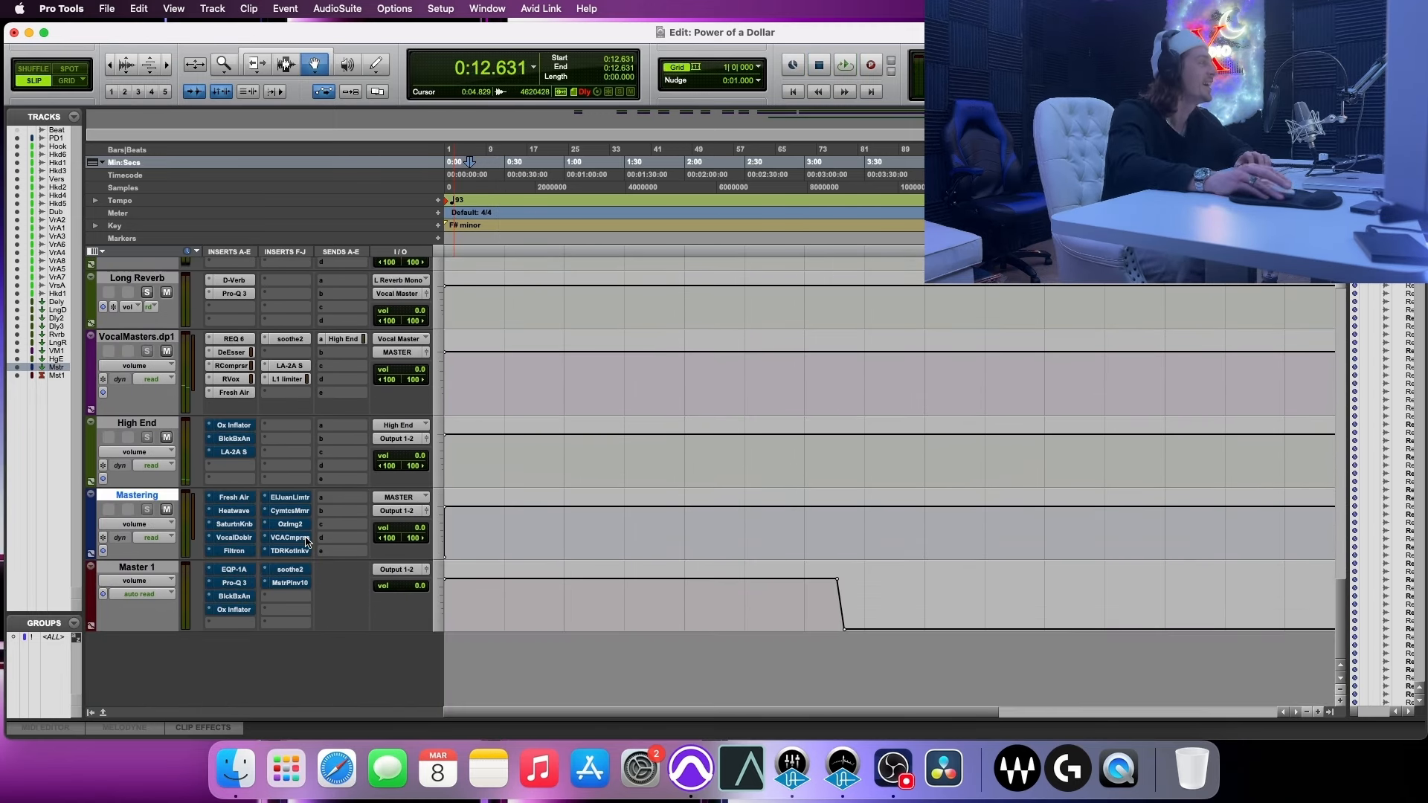
click(225, 502)
drag(762, 145, 514, 95)
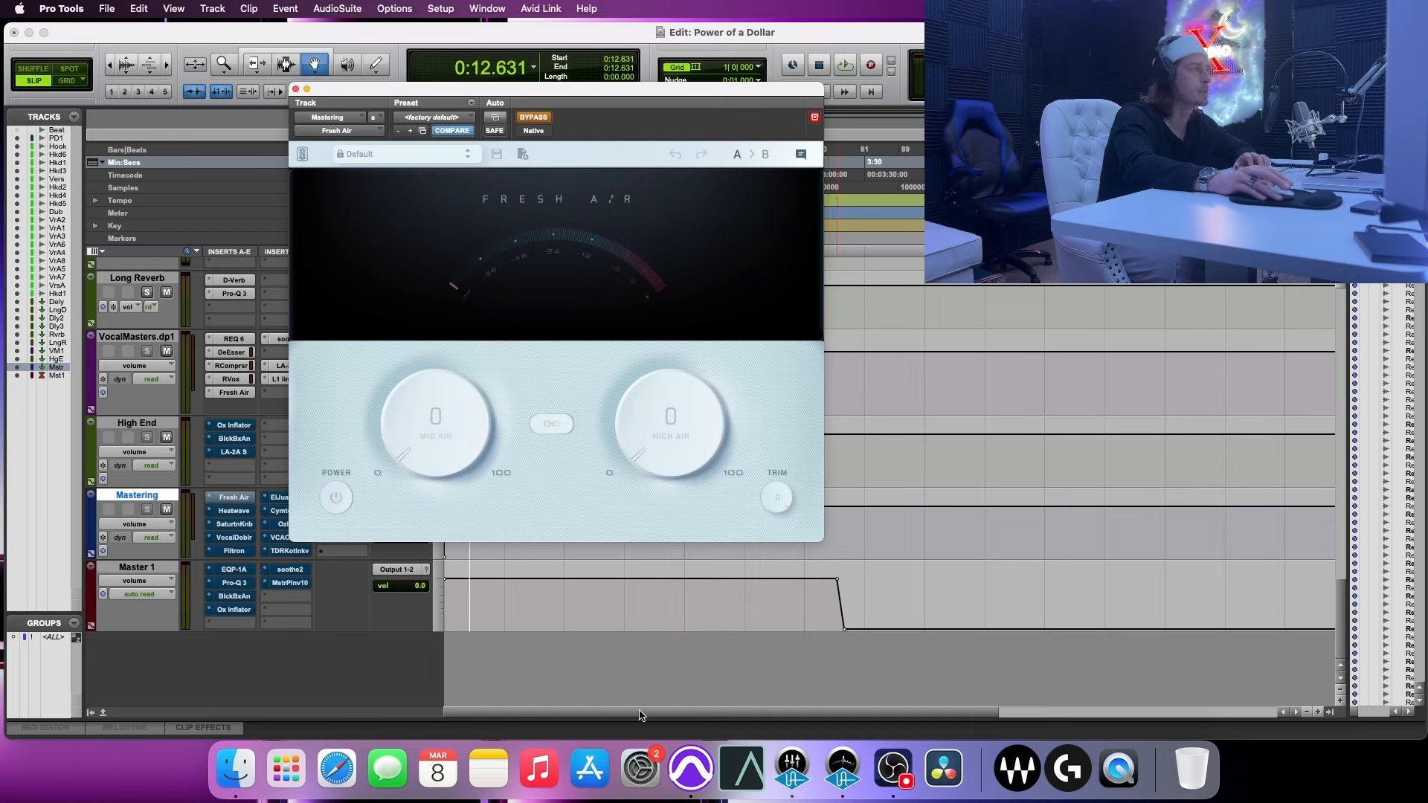
mouse_move(605, 255)
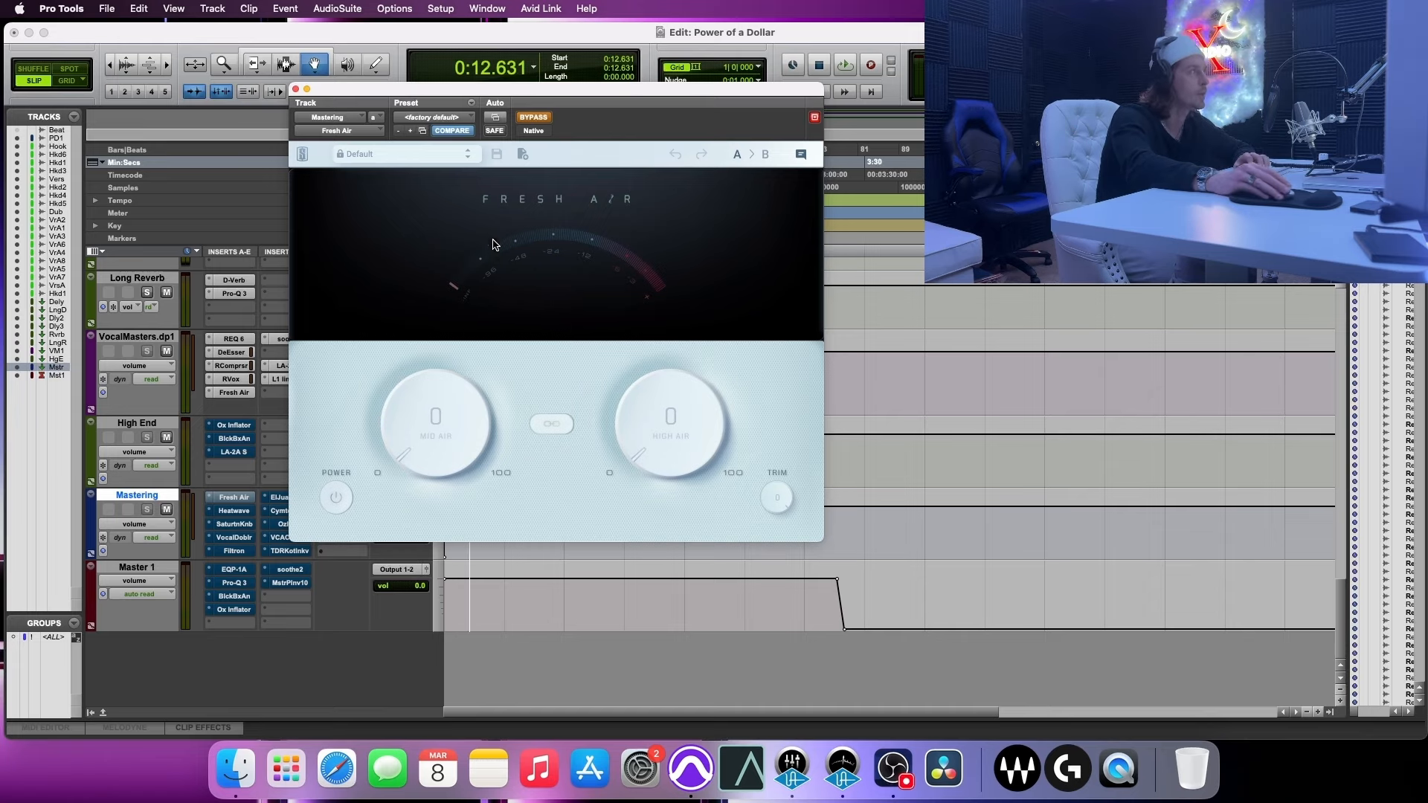
drag(439, 95, 551, 100)
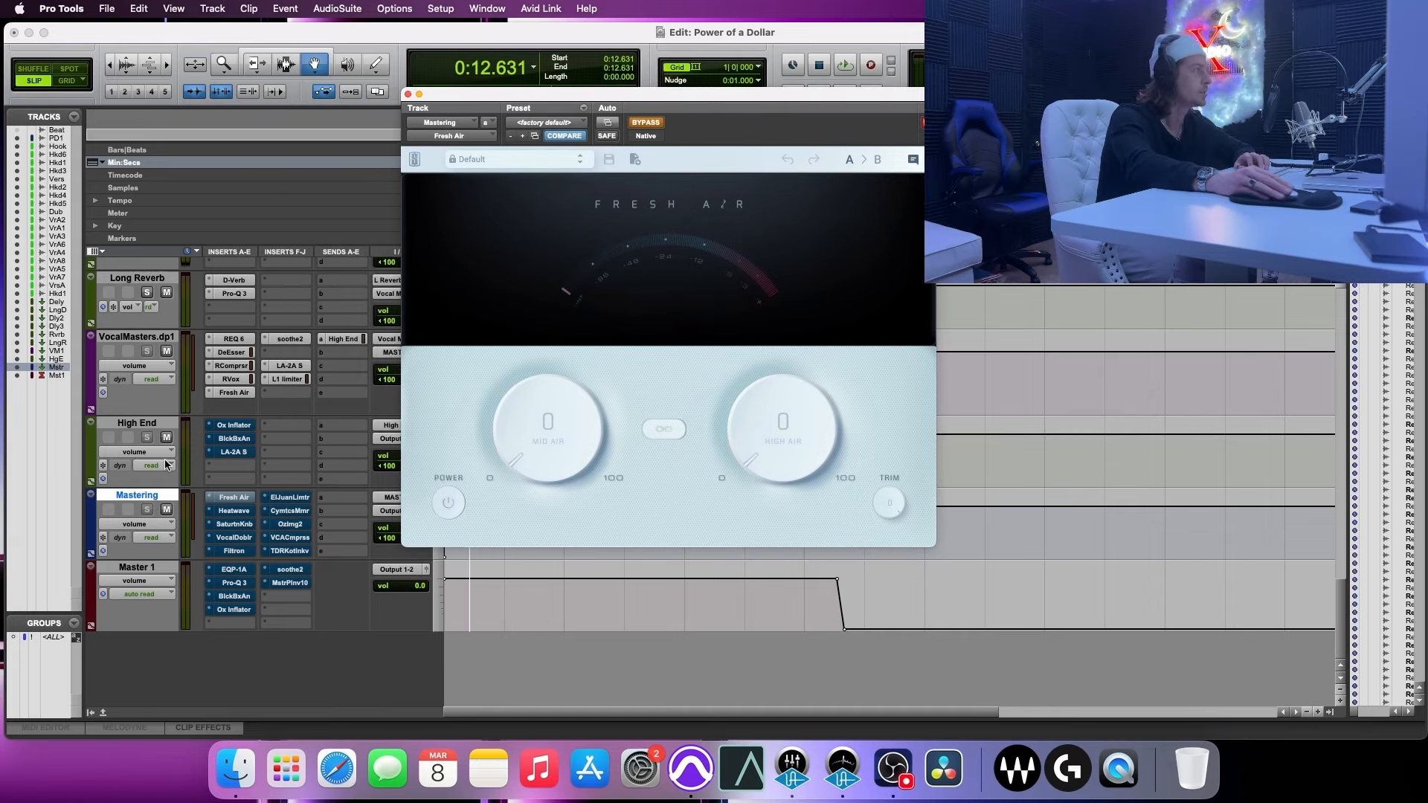
- Open Fresh Air on the Vocal Masters track and compare the vocals bypassed and with the effect active during playback
click(228, 397)
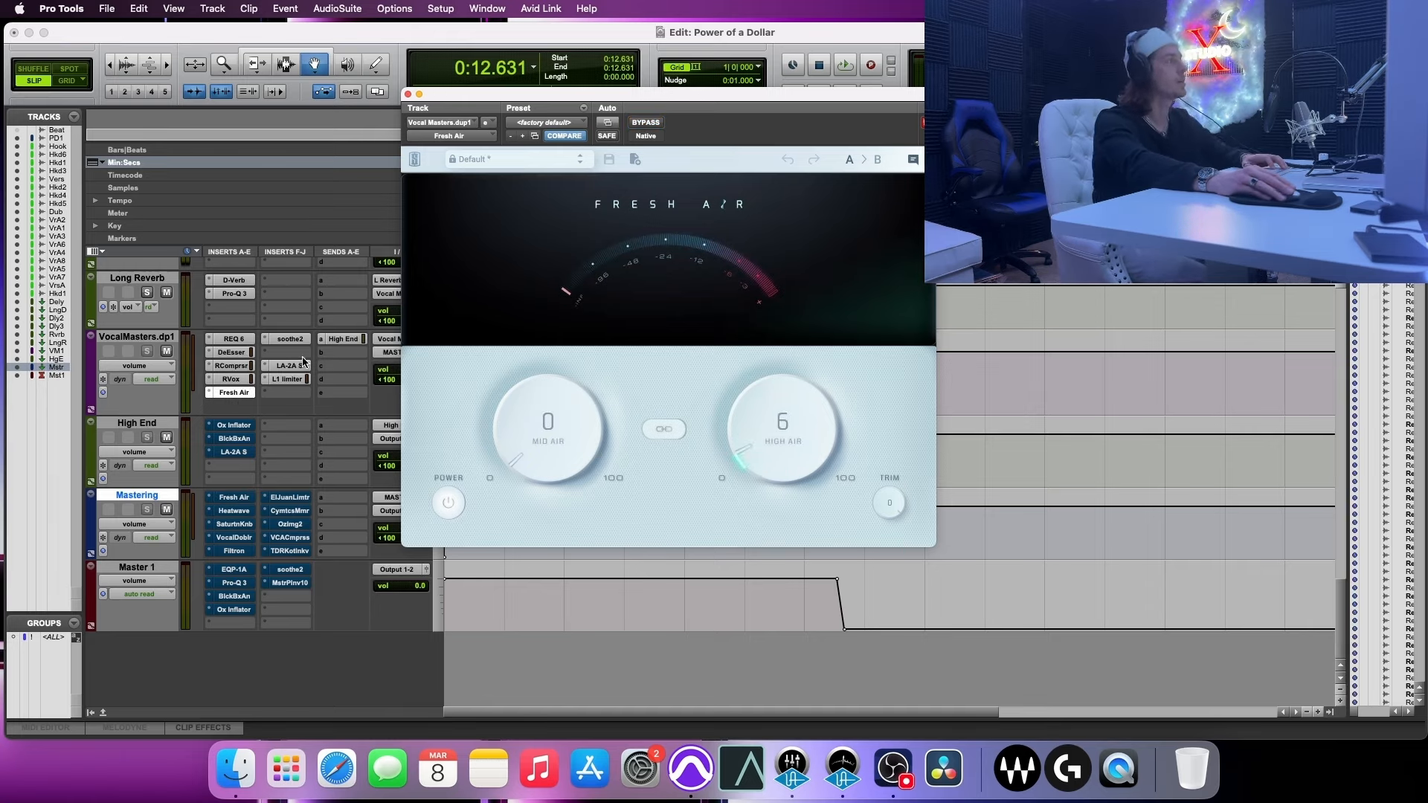
click(645, 123)
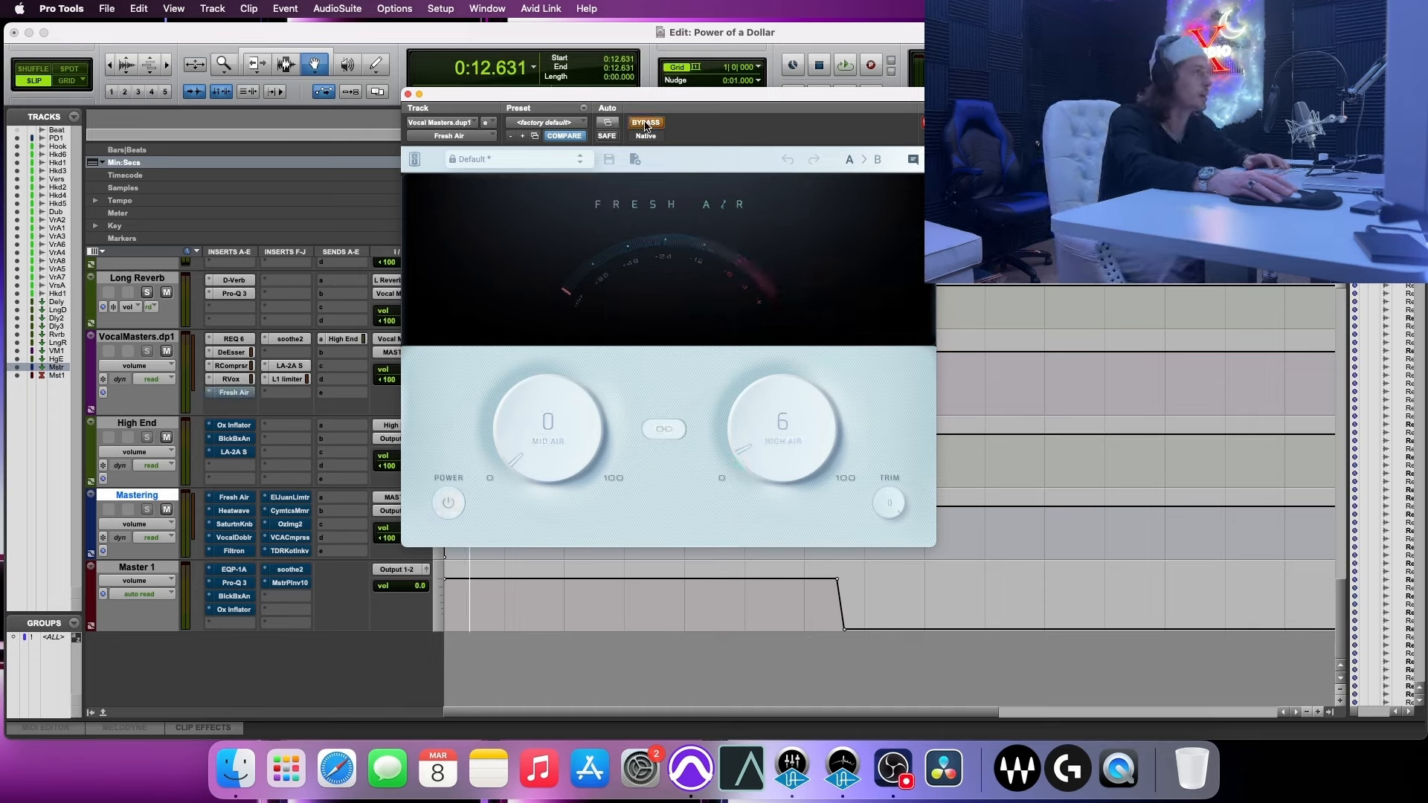
key(space)
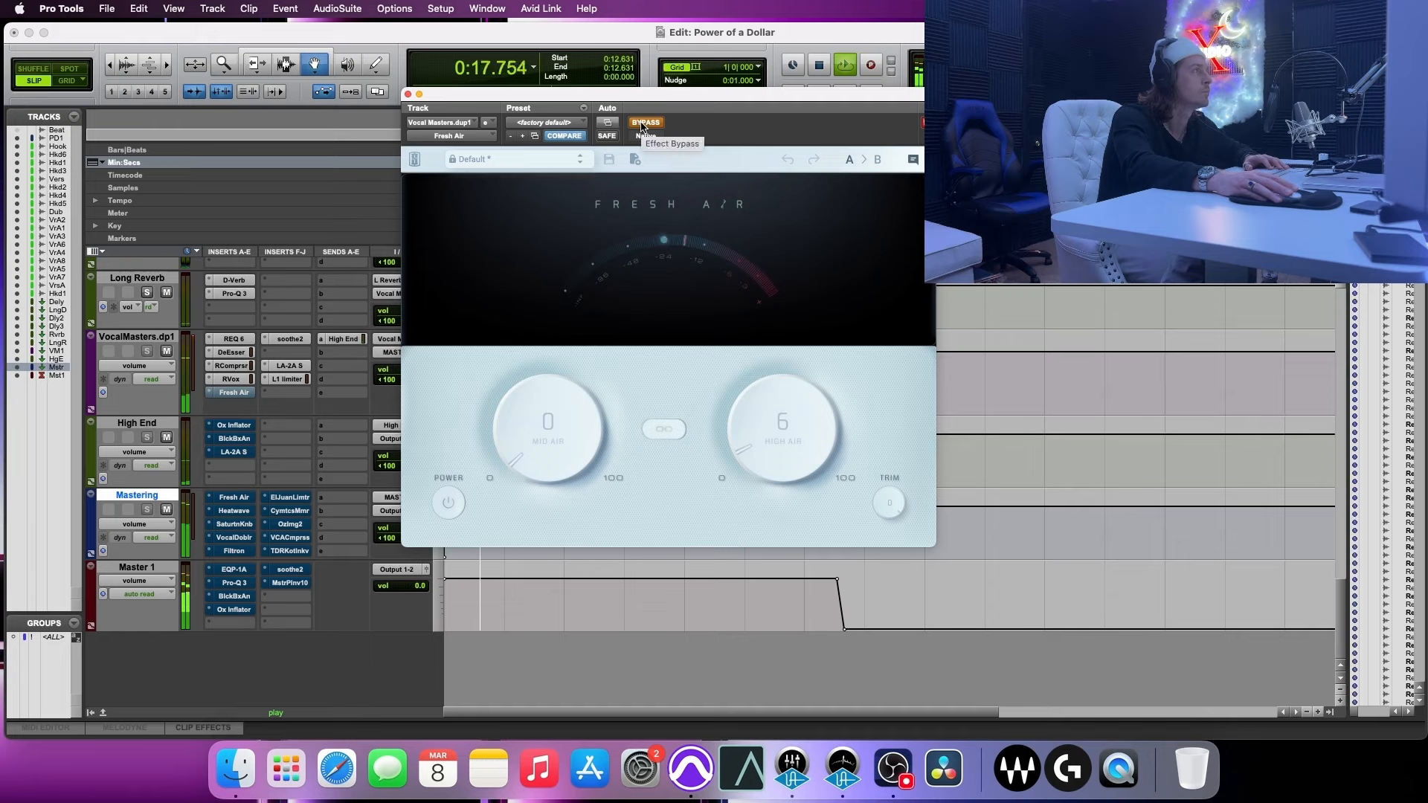
click(643, 123)
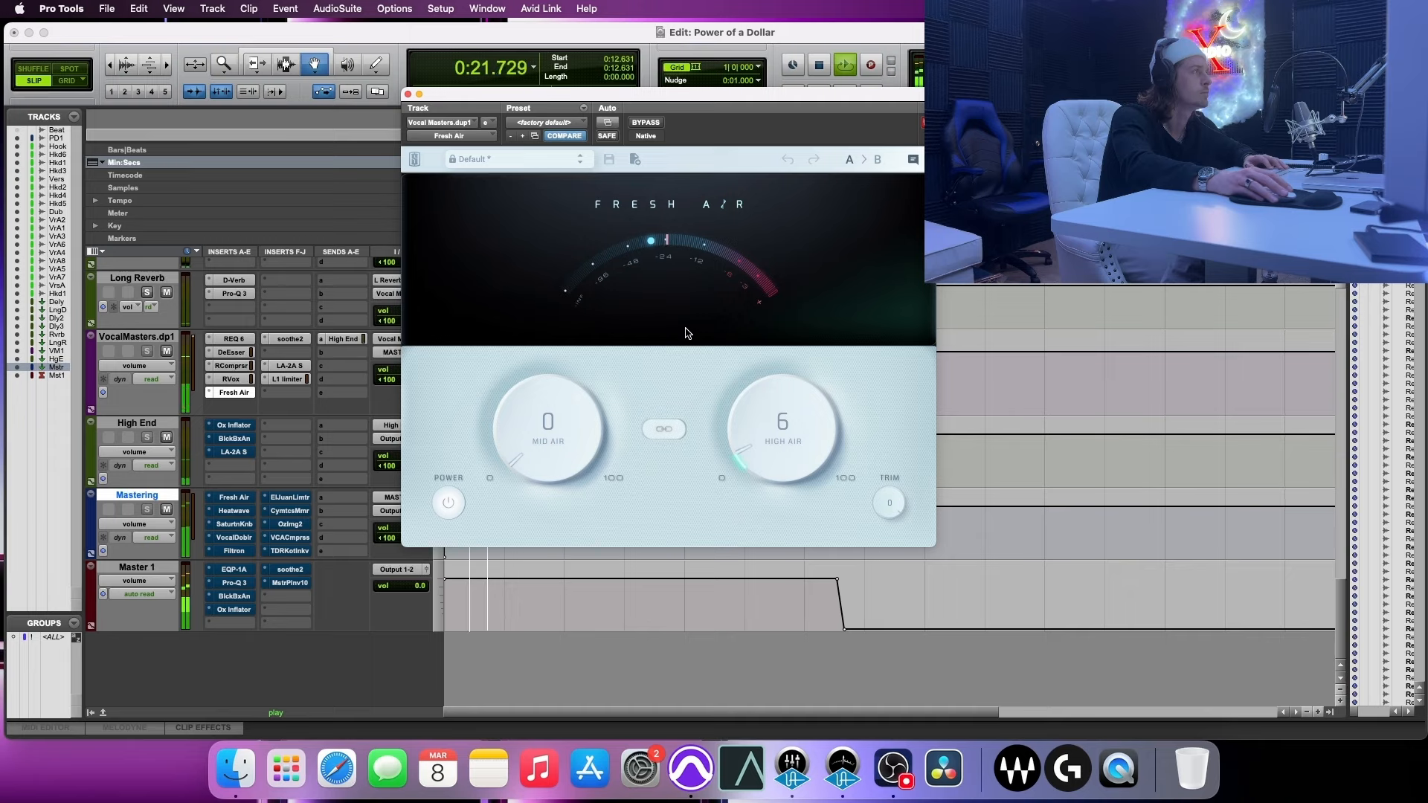
key(space)
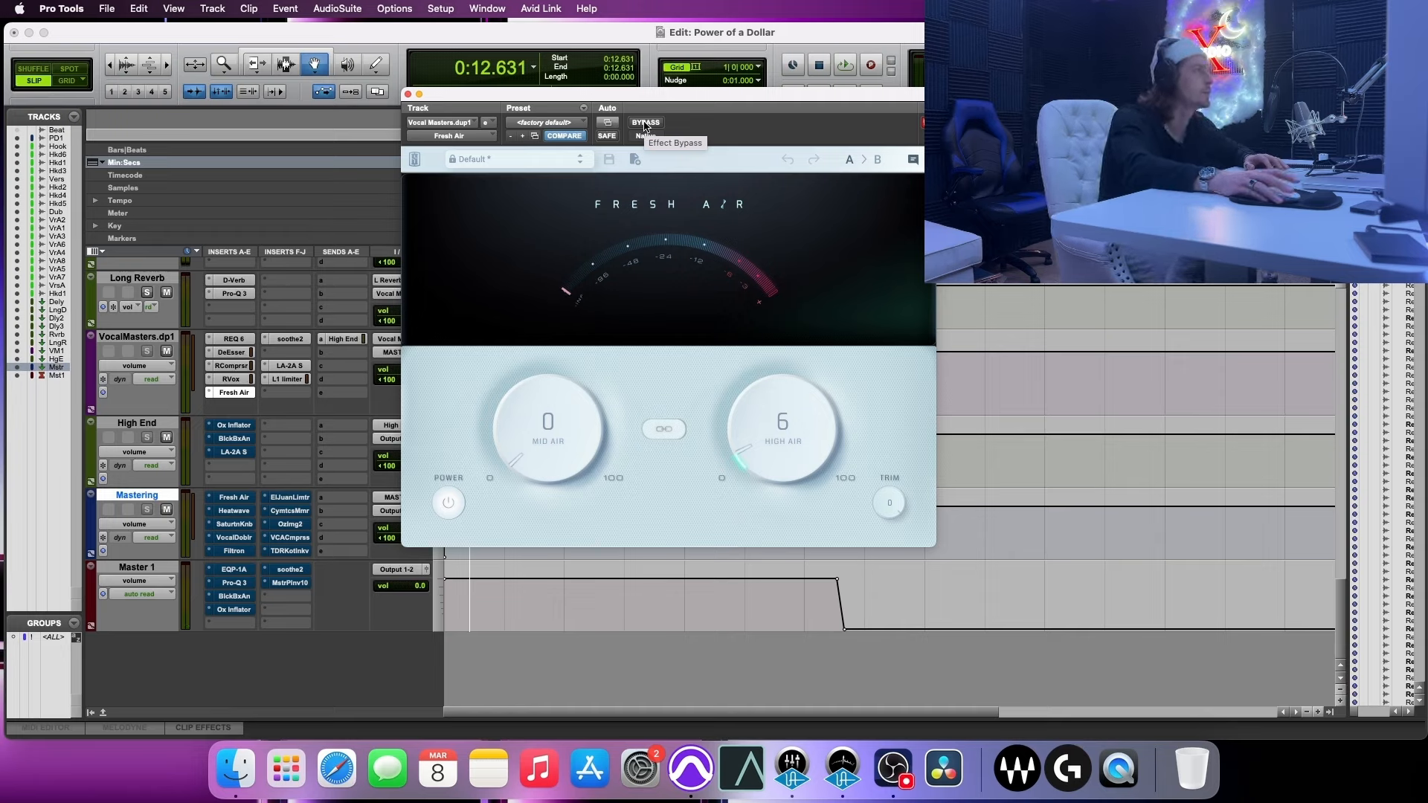
- Starting from a bypassed playback, re-enable Fresh Air on the Vocal Masters track and set High Air to 12 and Mid Air to 7
click(645, 123)
key(space)
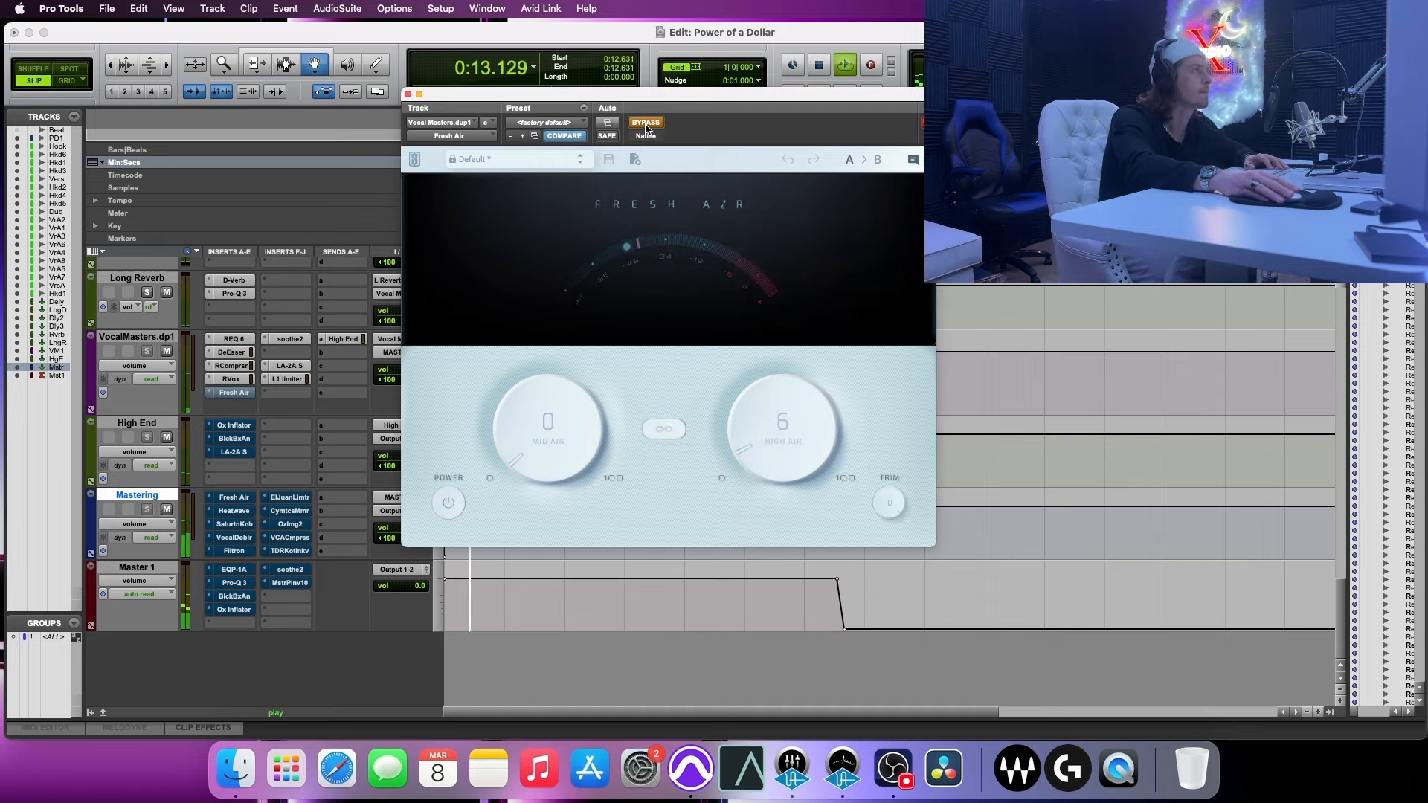
click(645, 123)
drag(760, 455, 757, 434)
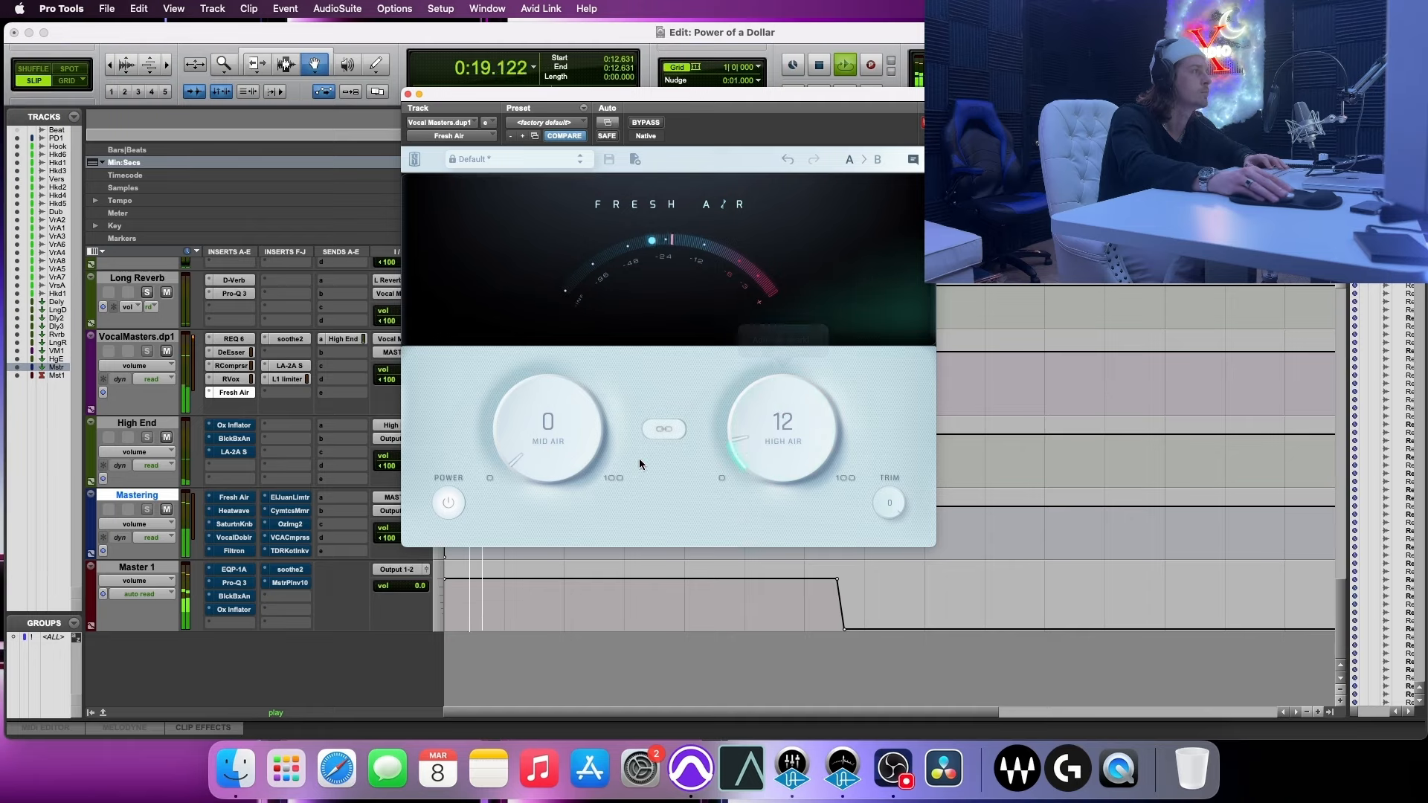
drag(532, 463, 533, 443)
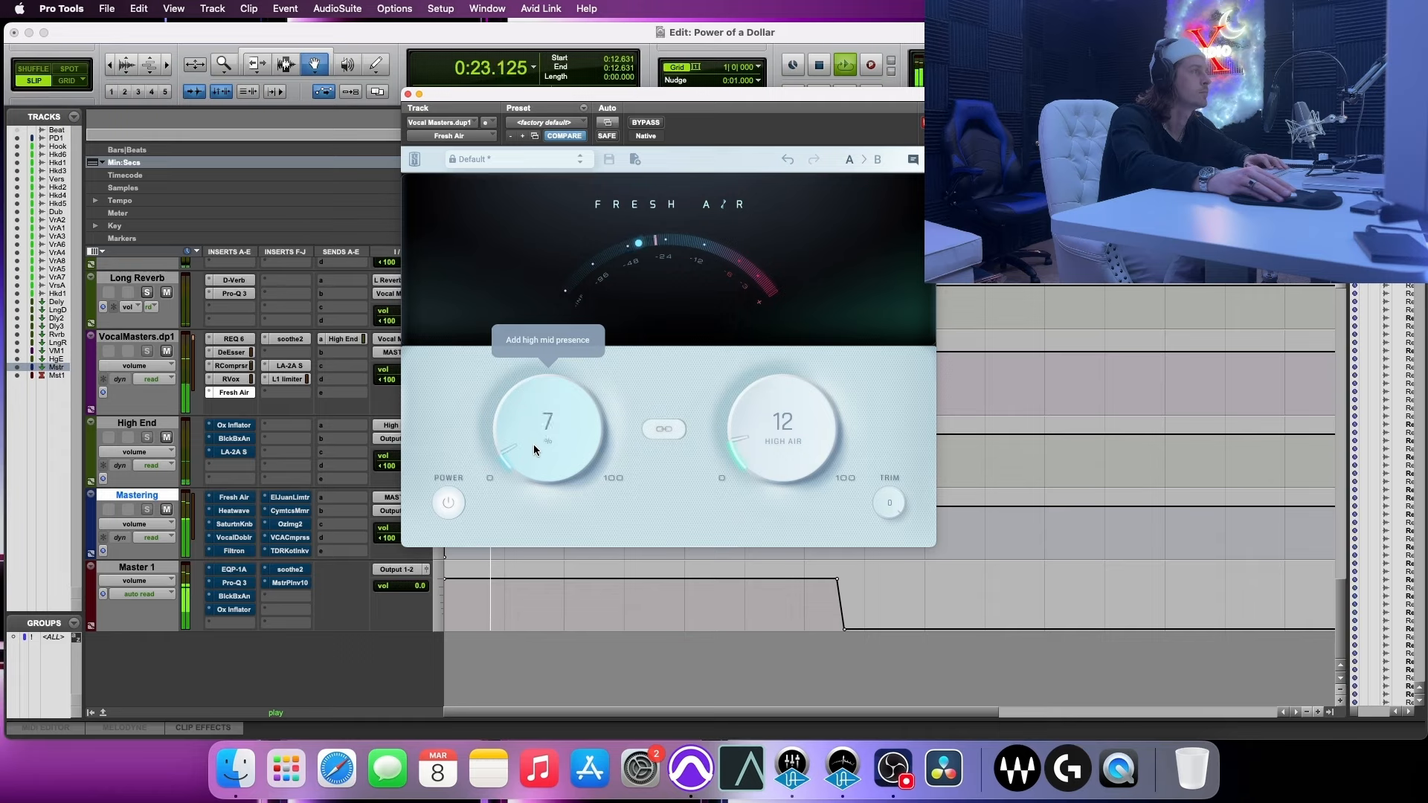
key(space)
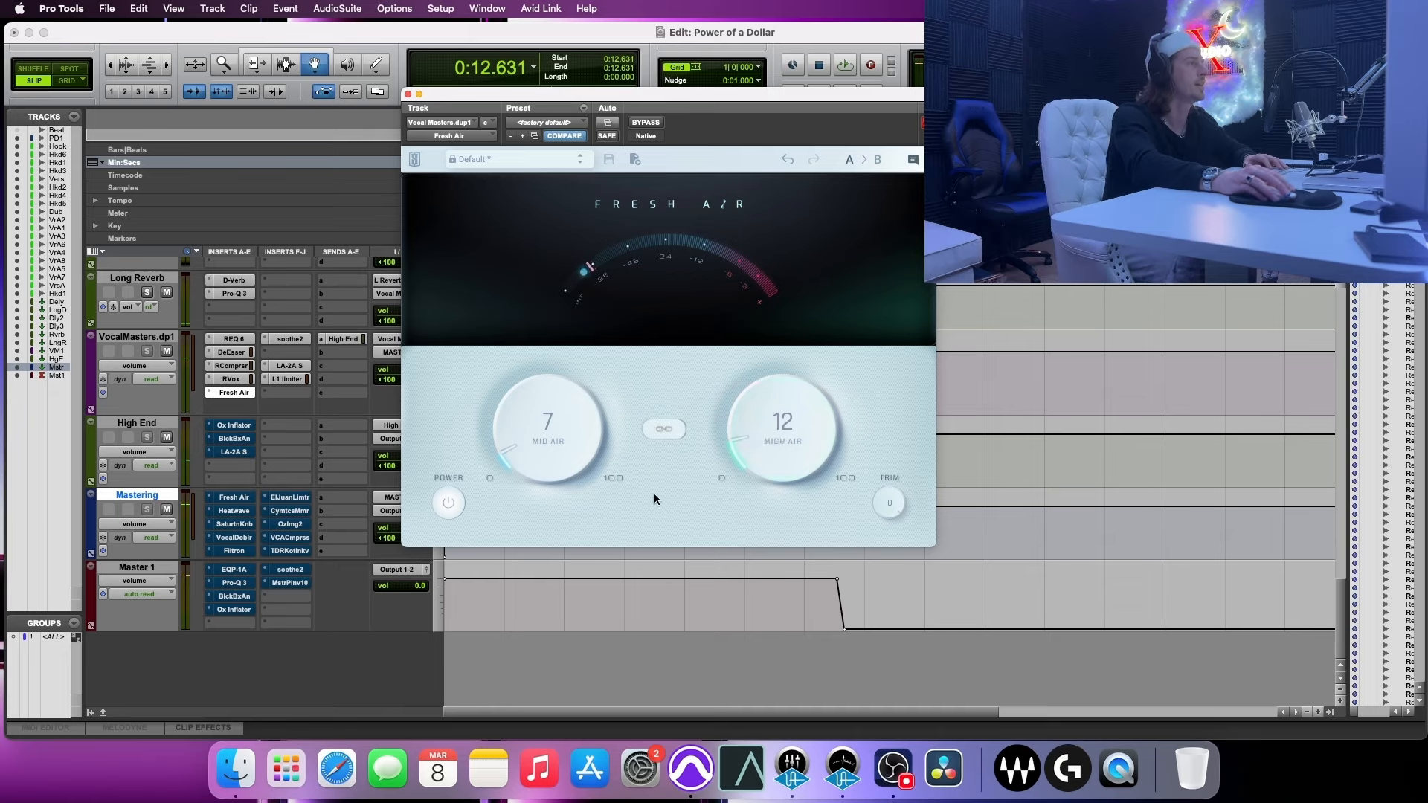
- Audition the raised Mid Air and High Air settings against the bypassed vocals during playback, leaving Fresh Air active
click(644, 123)
key(space)
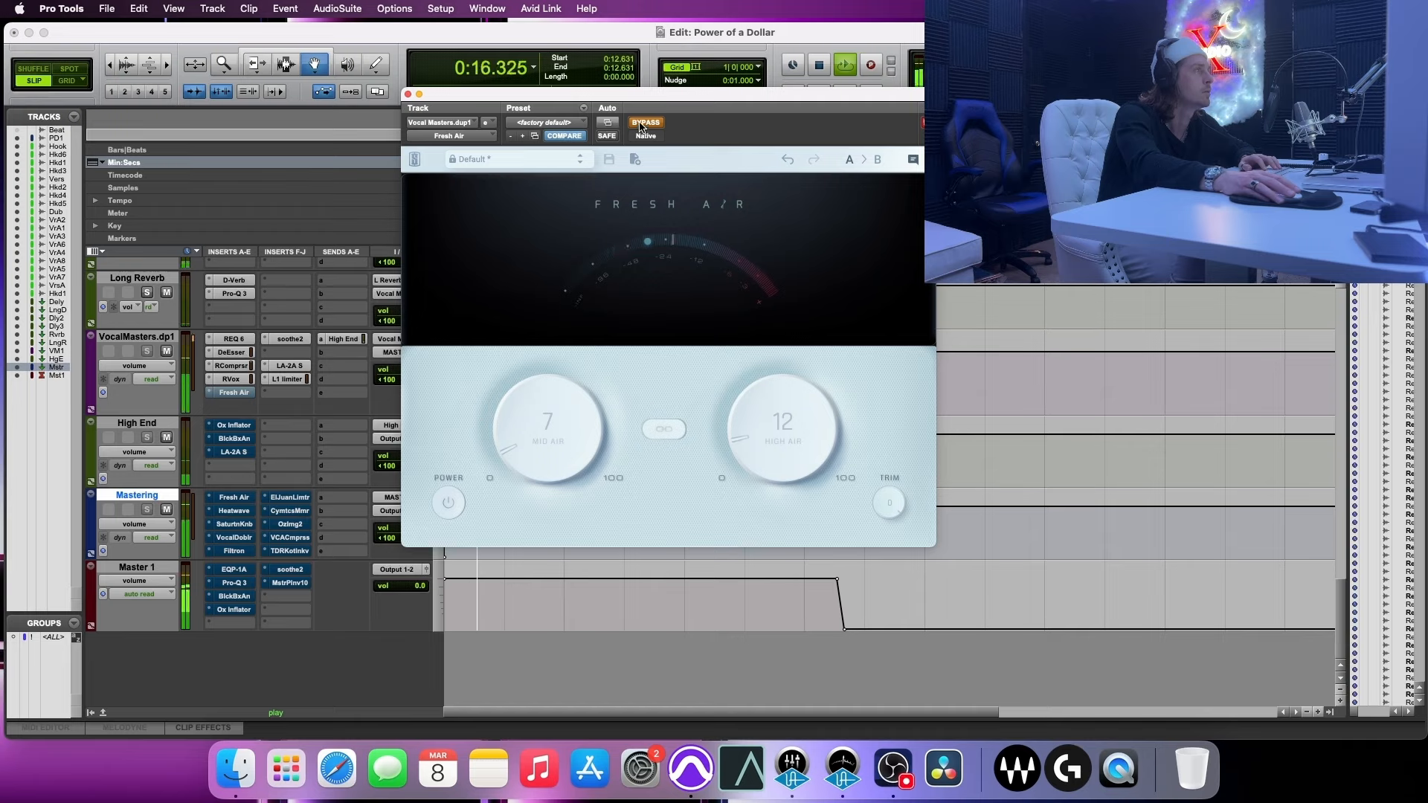
key(space)
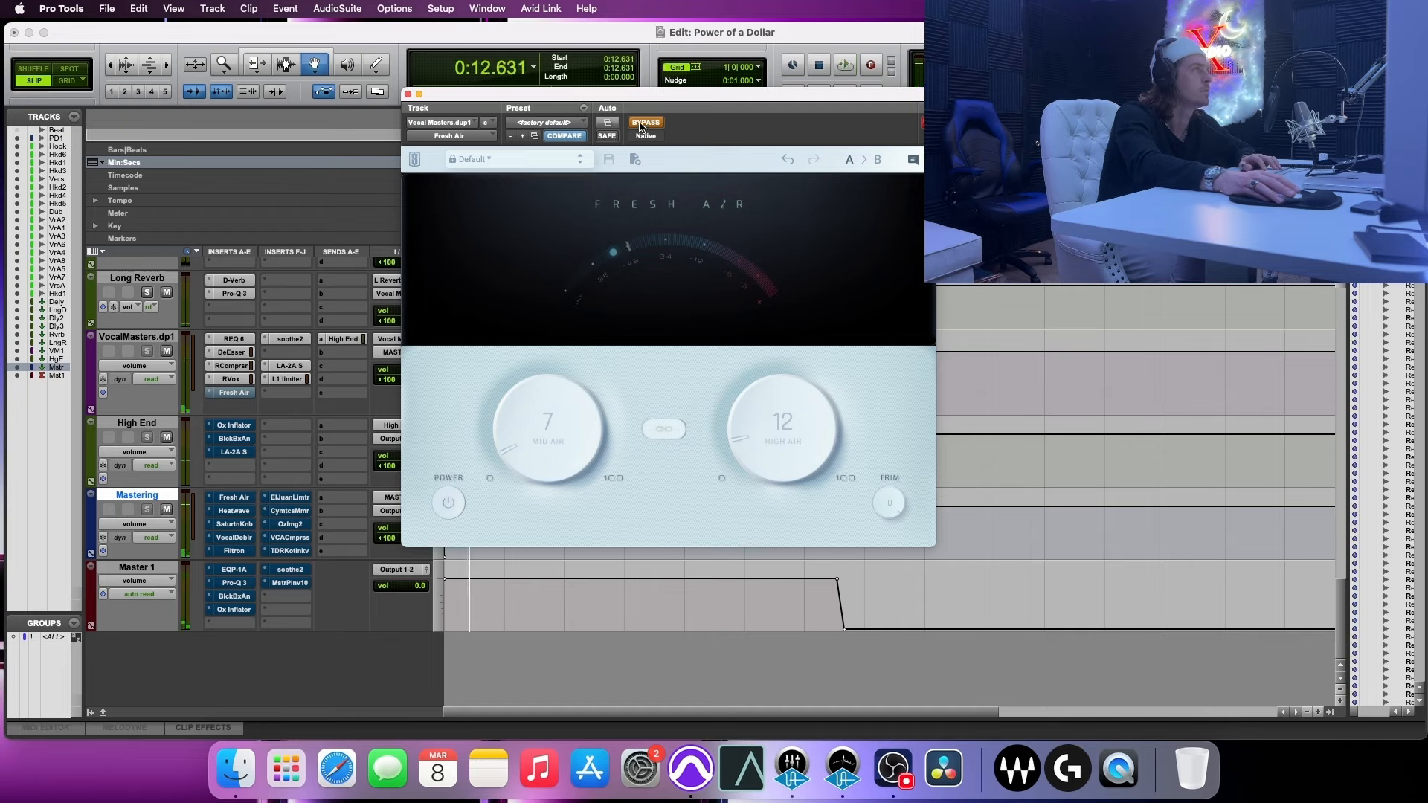
click(640, 125)
key(space)
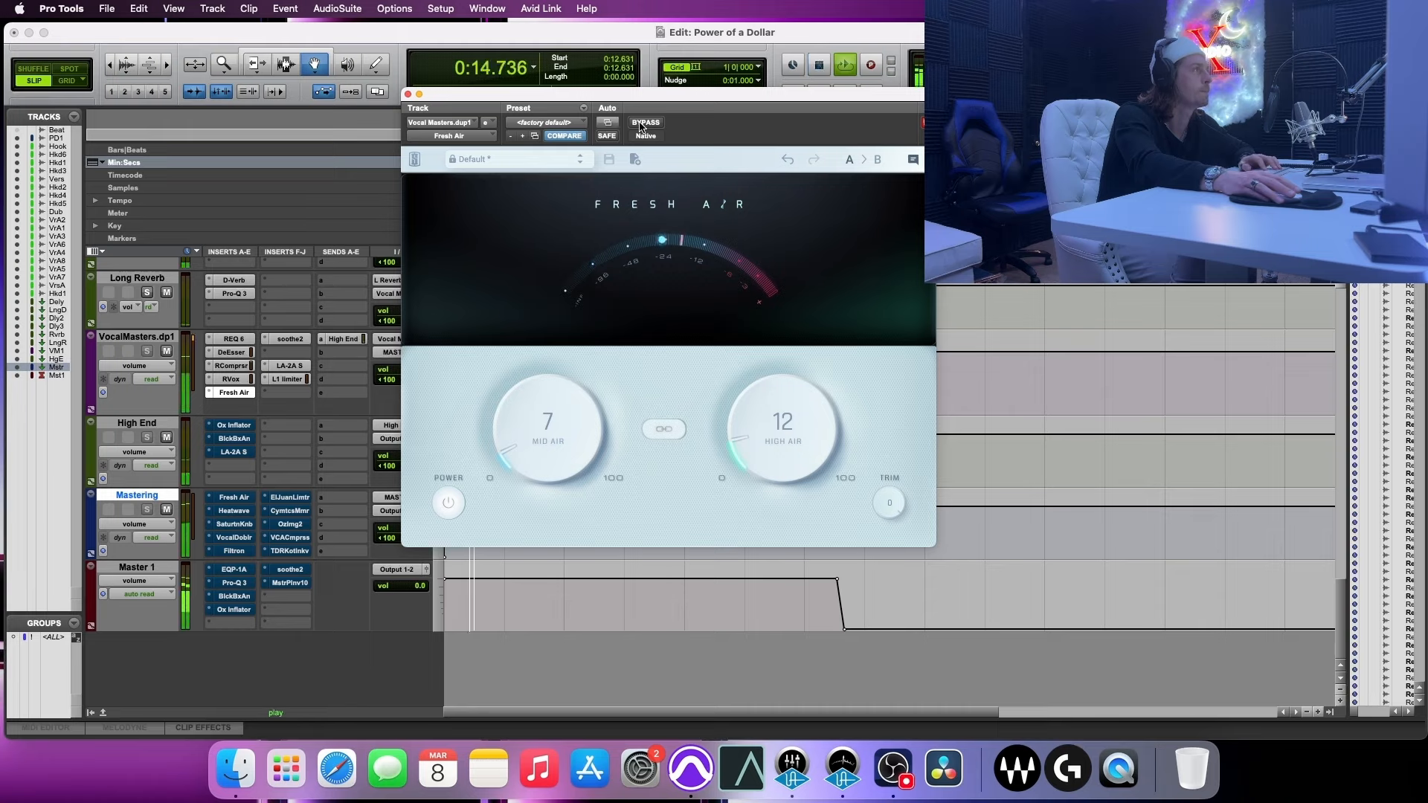
drag(639, 125, 592, 127)
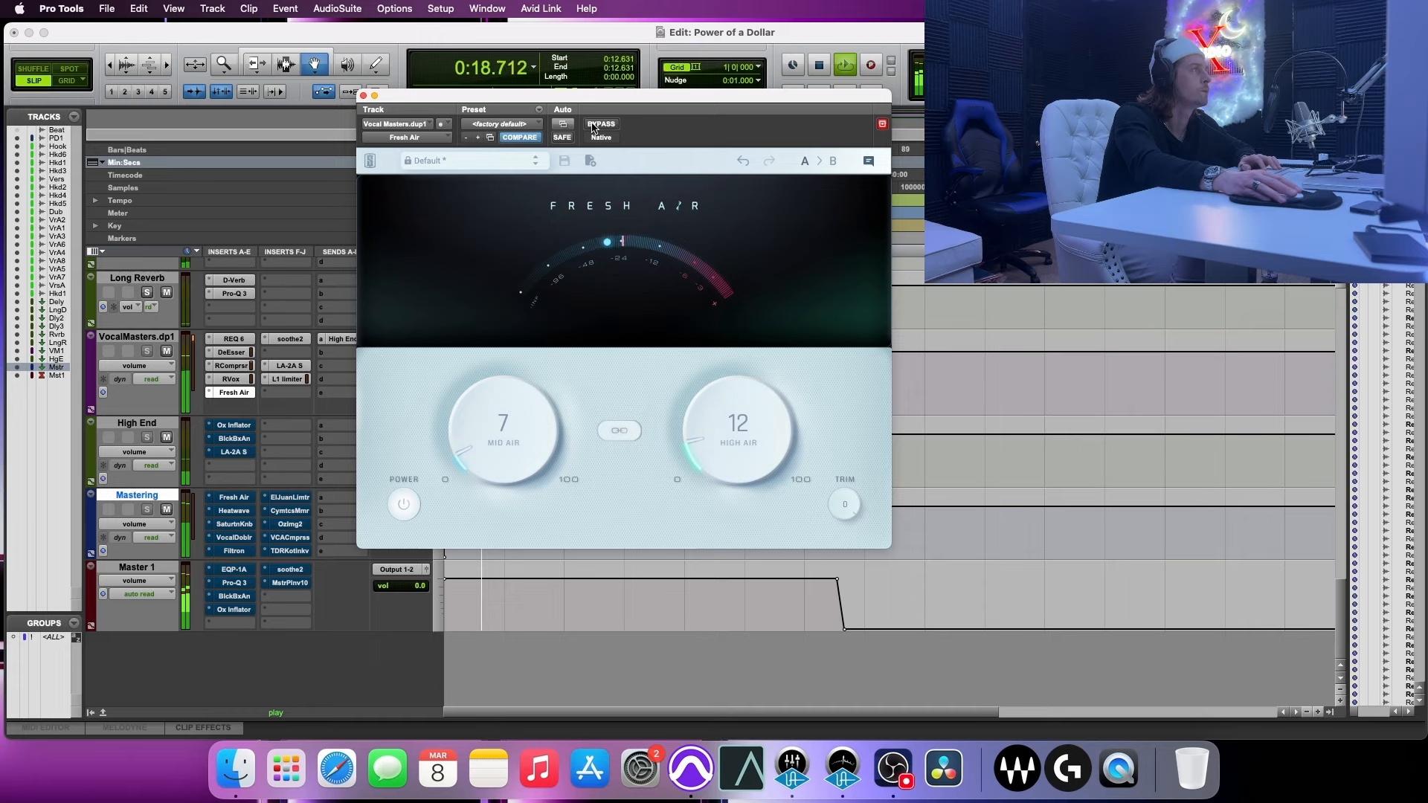
click(601, 124)
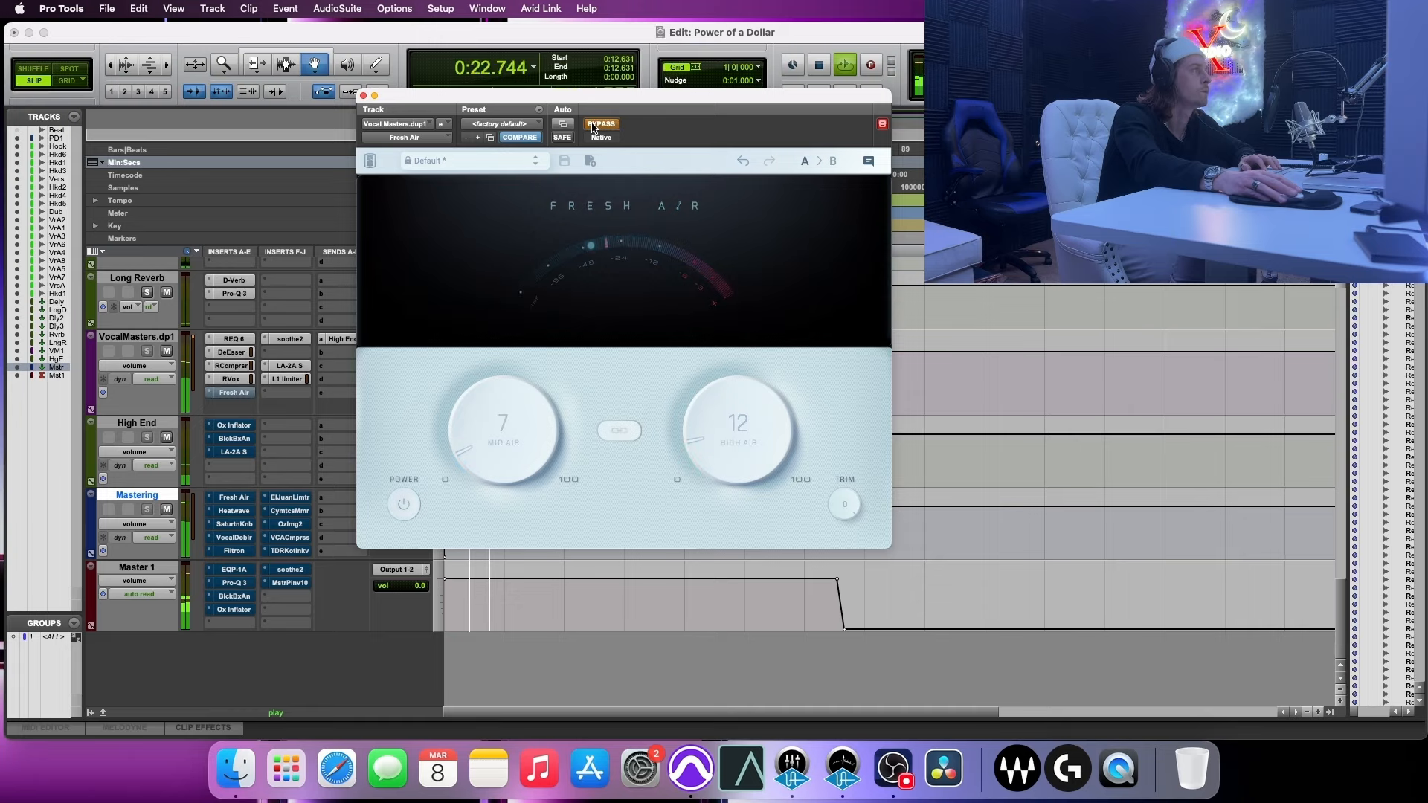
click(601, 125)
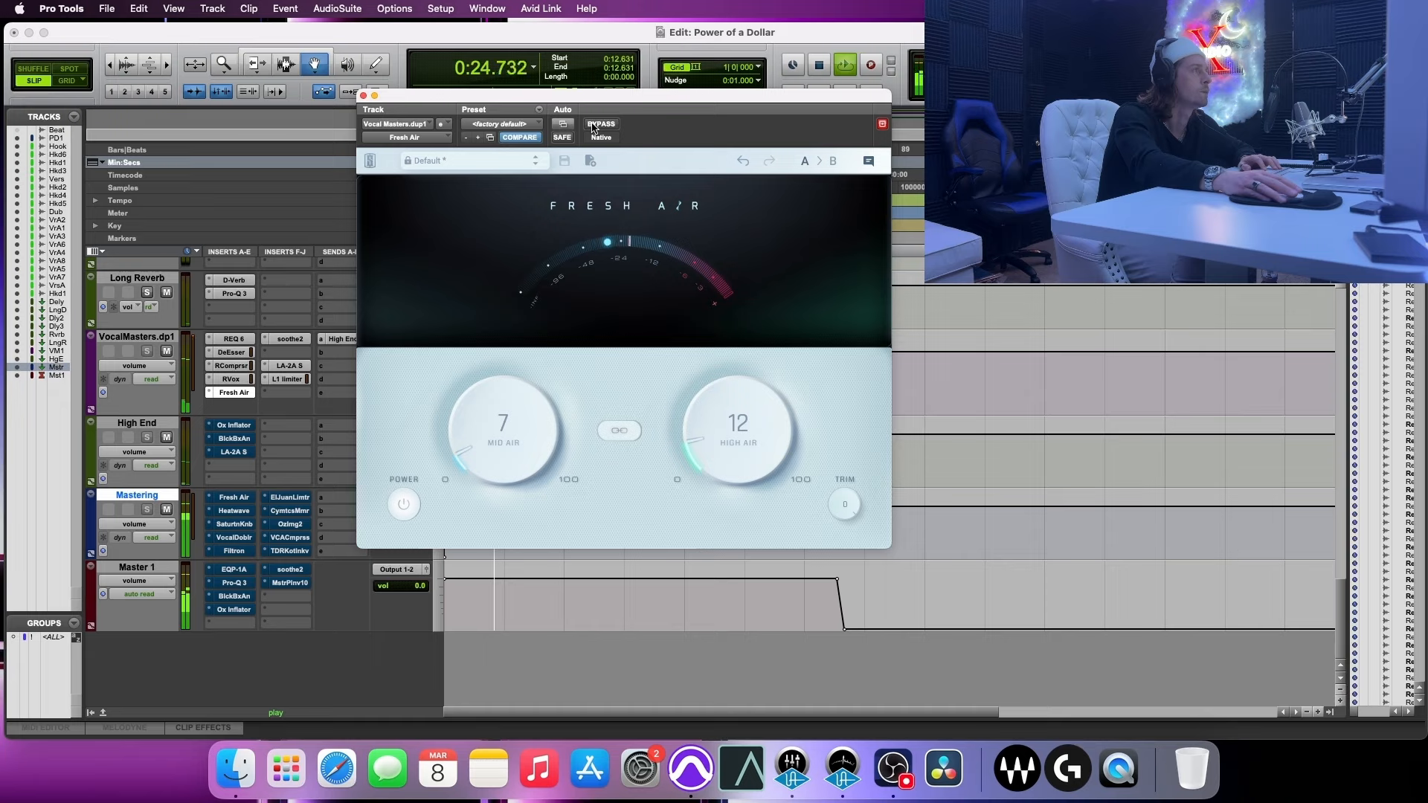
key(space)
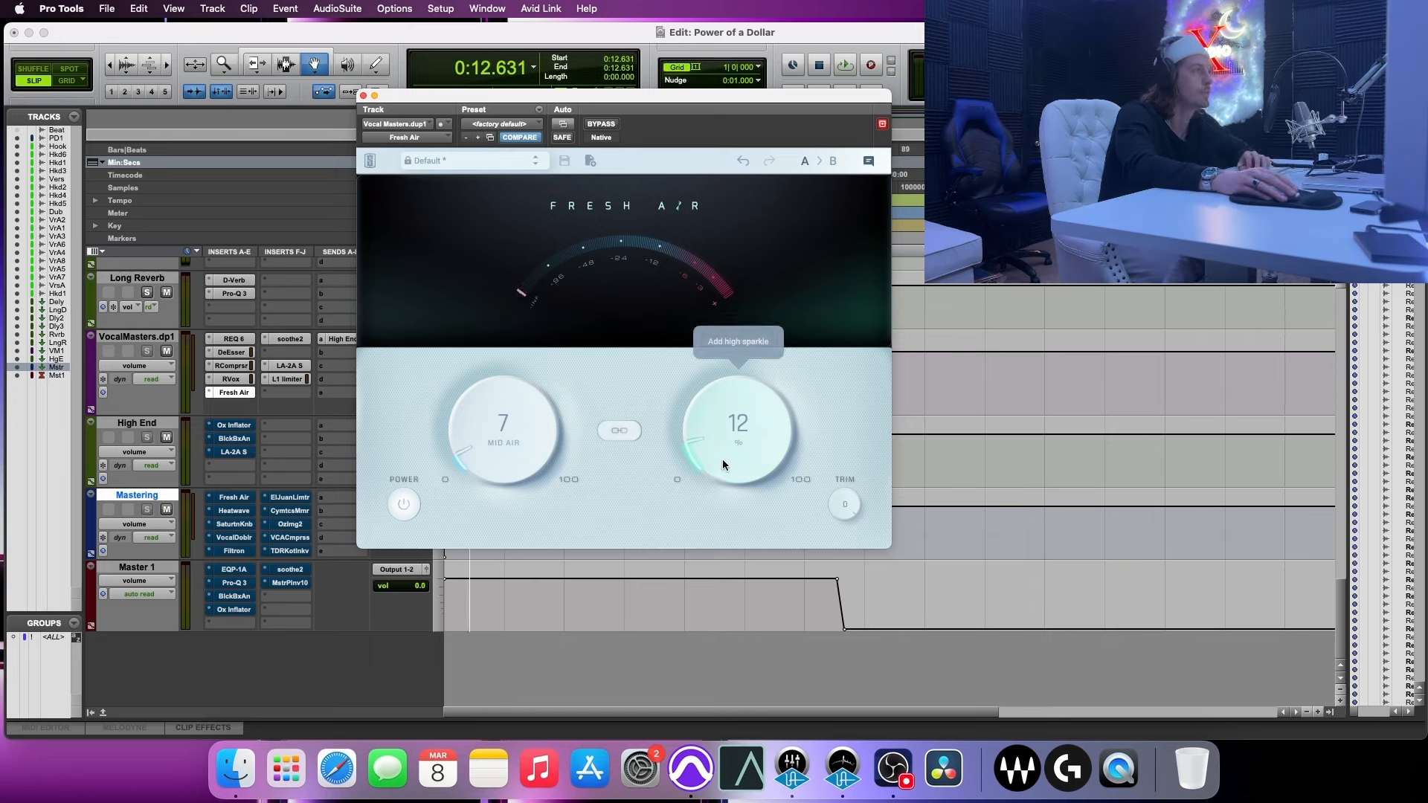
- Raise High Air to 34 during playback to hear an exaggerated setting, stop, and reduce it to 11
key(space)
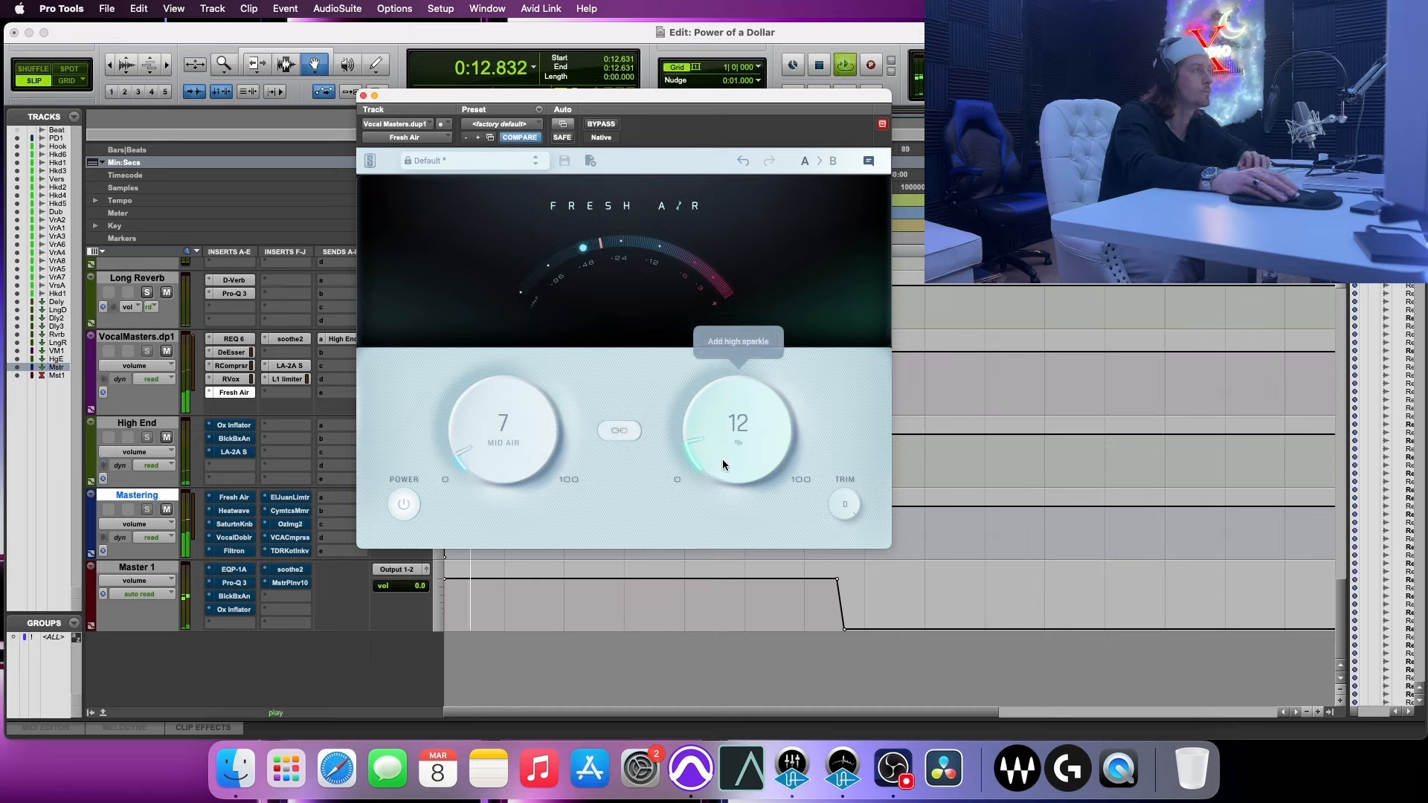
drag(721, 458, 736, 411)
key(space)
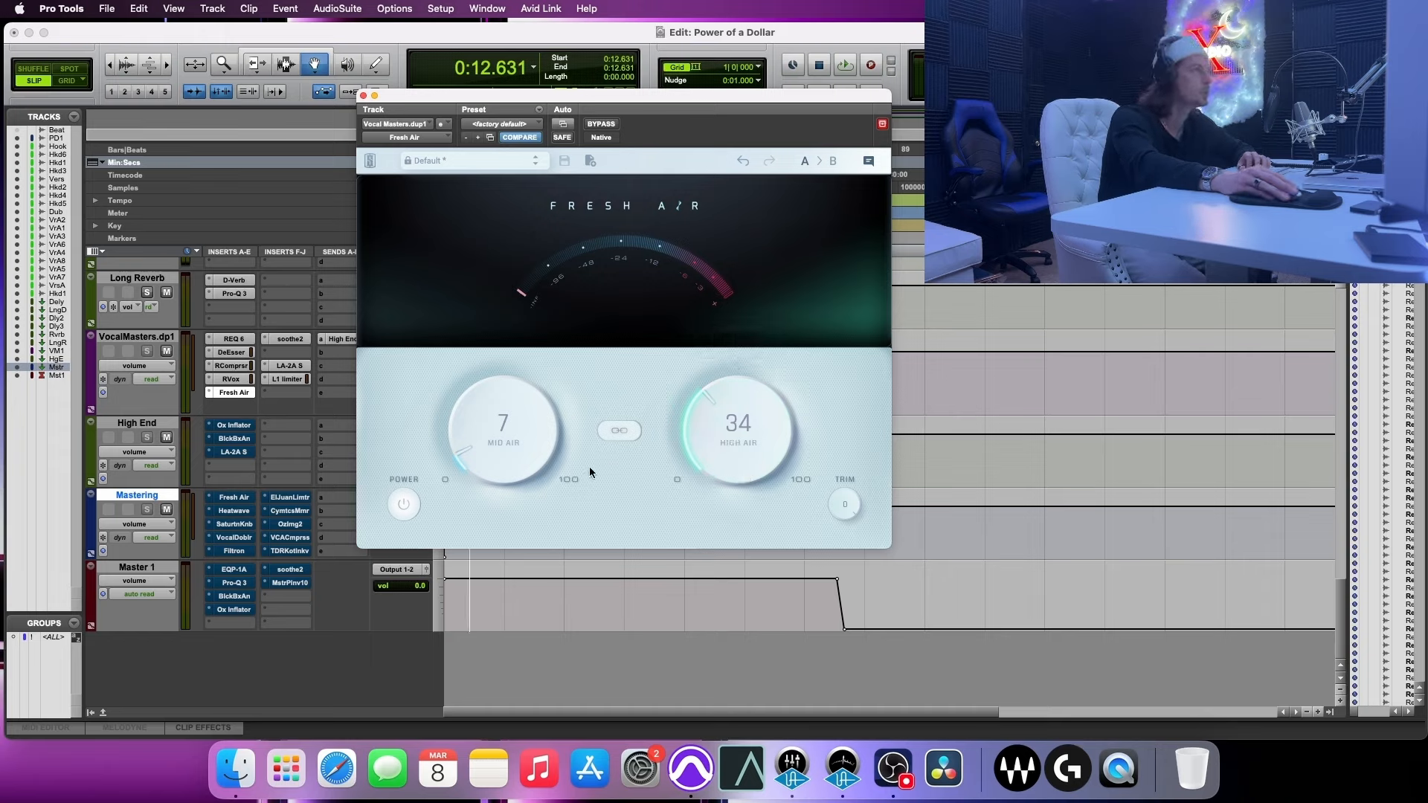
drag(744, 453, 736, 514)
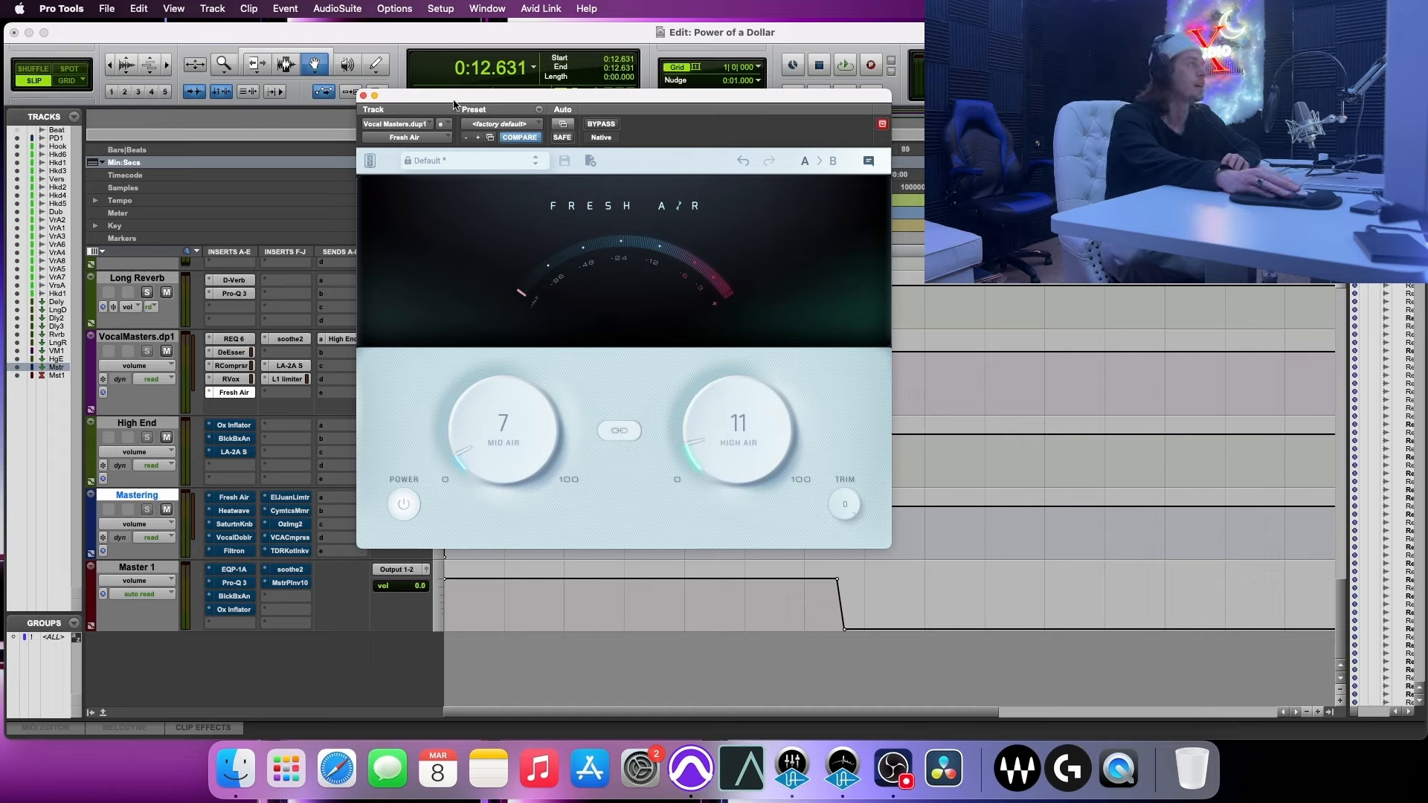
- Select the High End track and close the Fresh Air plug-in window
click(142, 423)
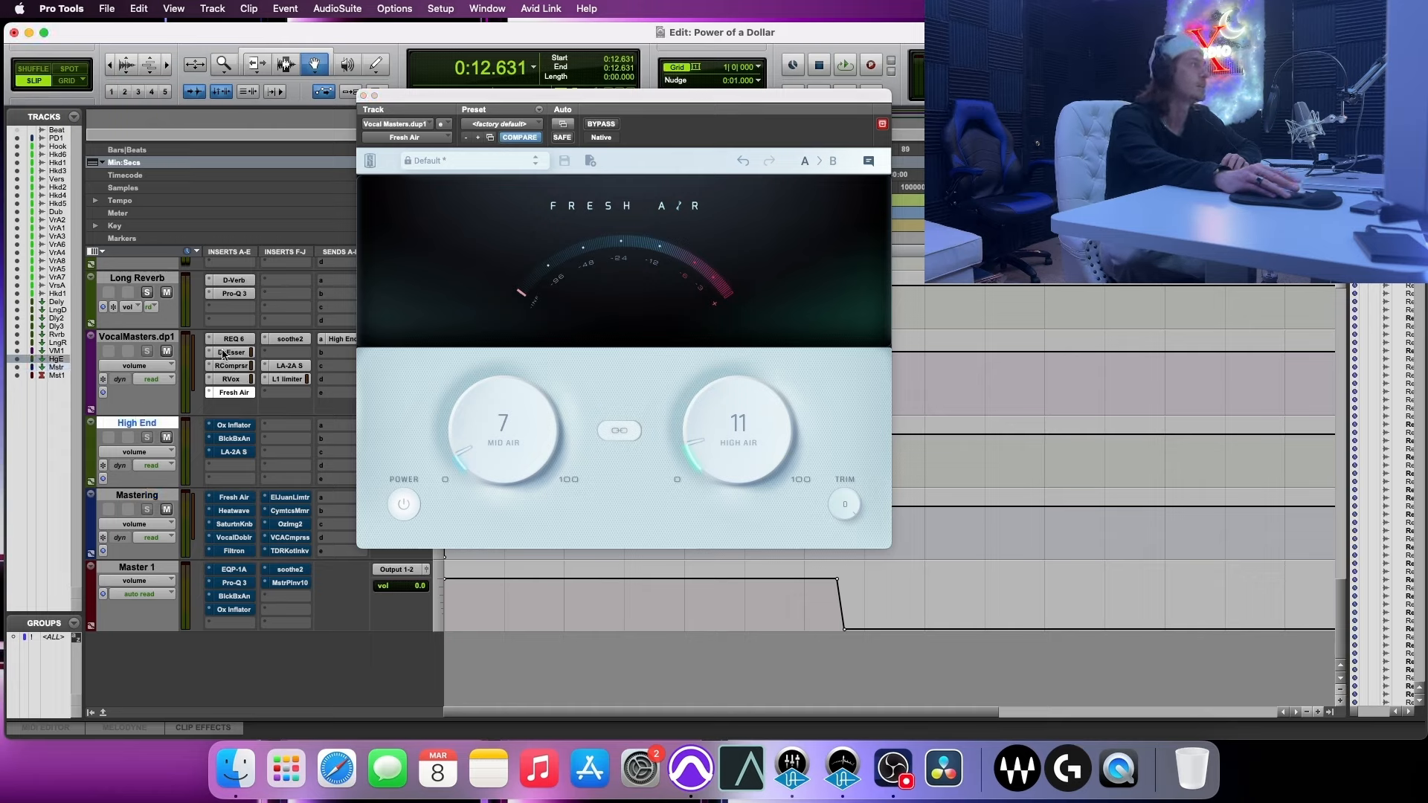
click(365, 99)
click(363, 95)
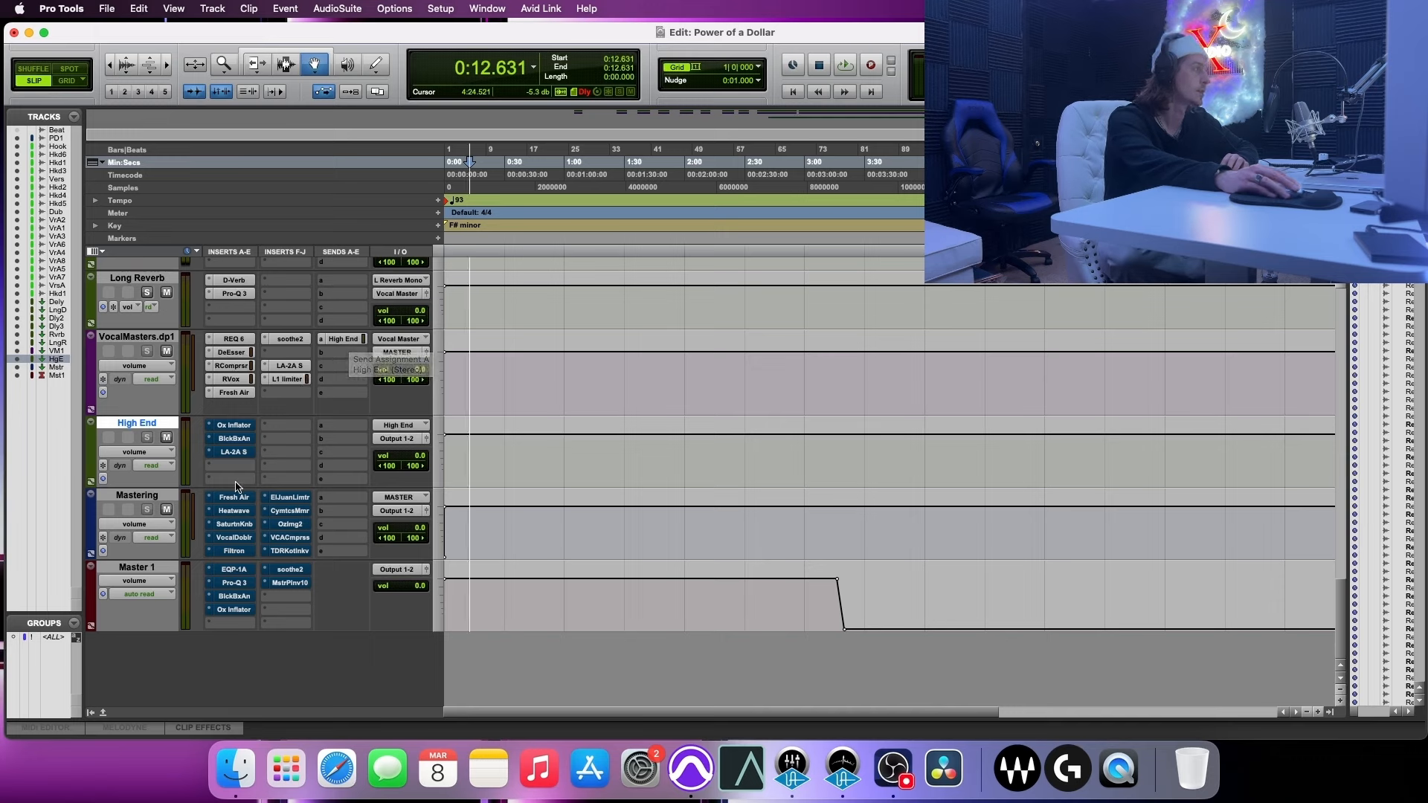
- Reopen Fresh Air on the Vocal Masters track and undo all of its Mid Air and High Air adjustments
click(223, 394)
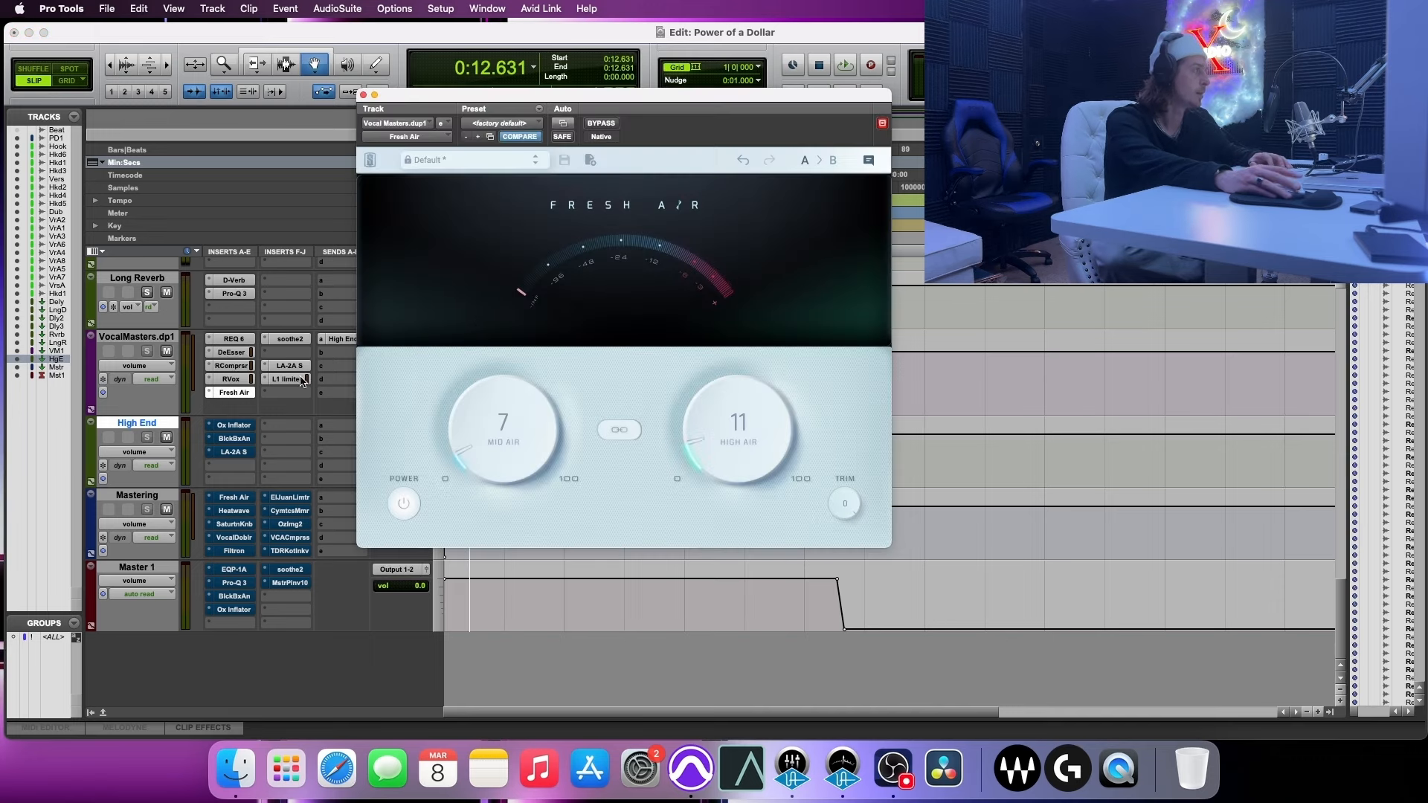
click(743, 162)
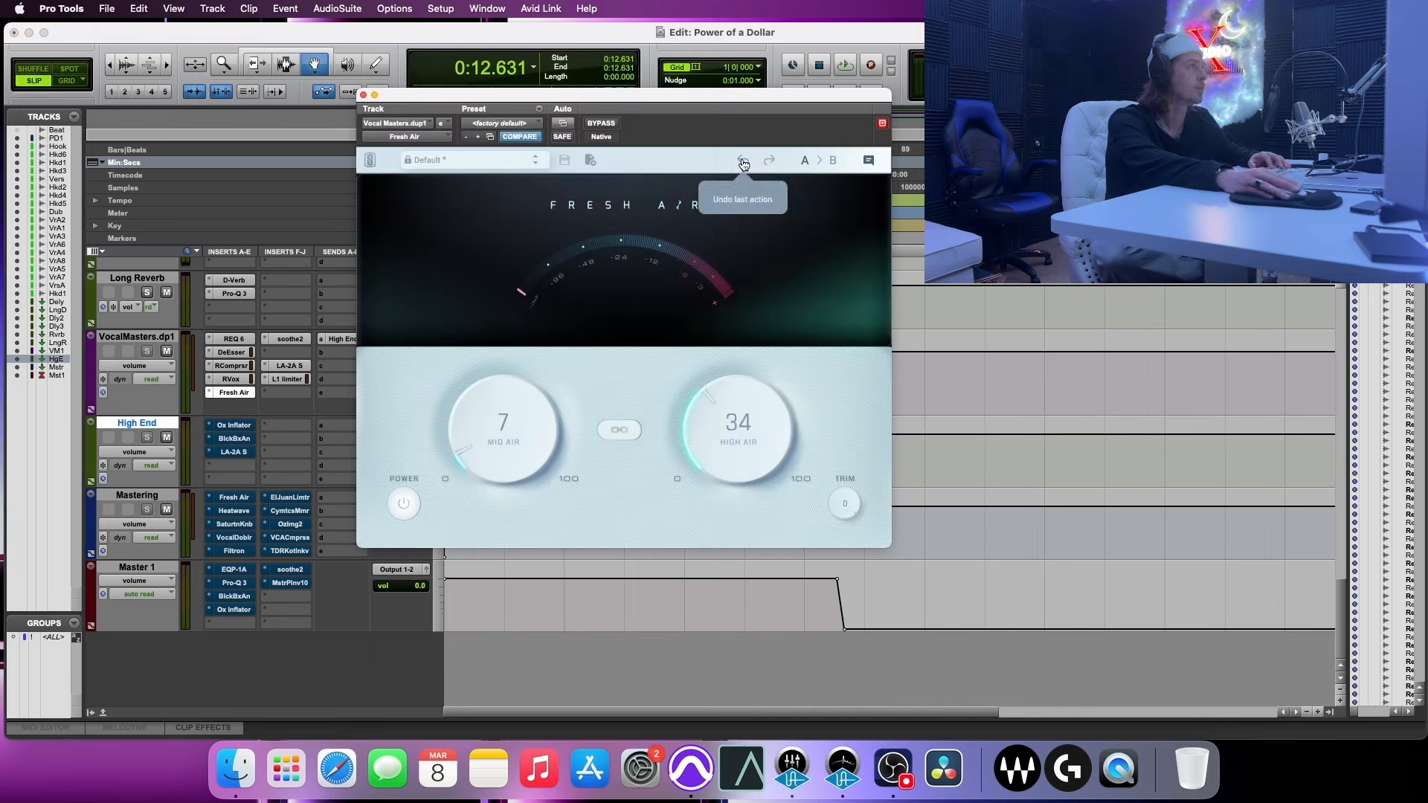
click(743, 162)
click(742, 161)
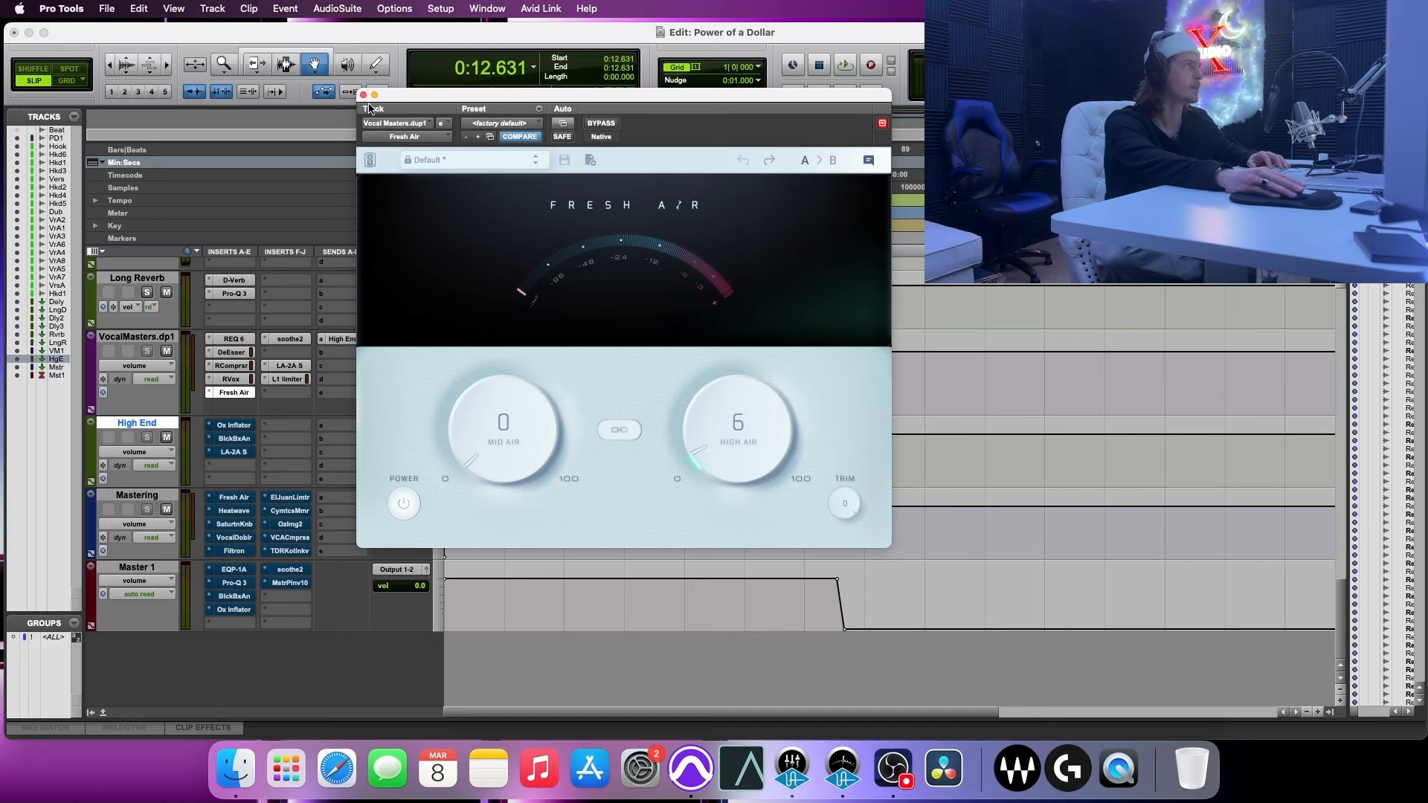
- Close Fresh Air and open the Heatwave plug-in from the Mastering track, placing its window clear of the insert slots
click(363, 96)
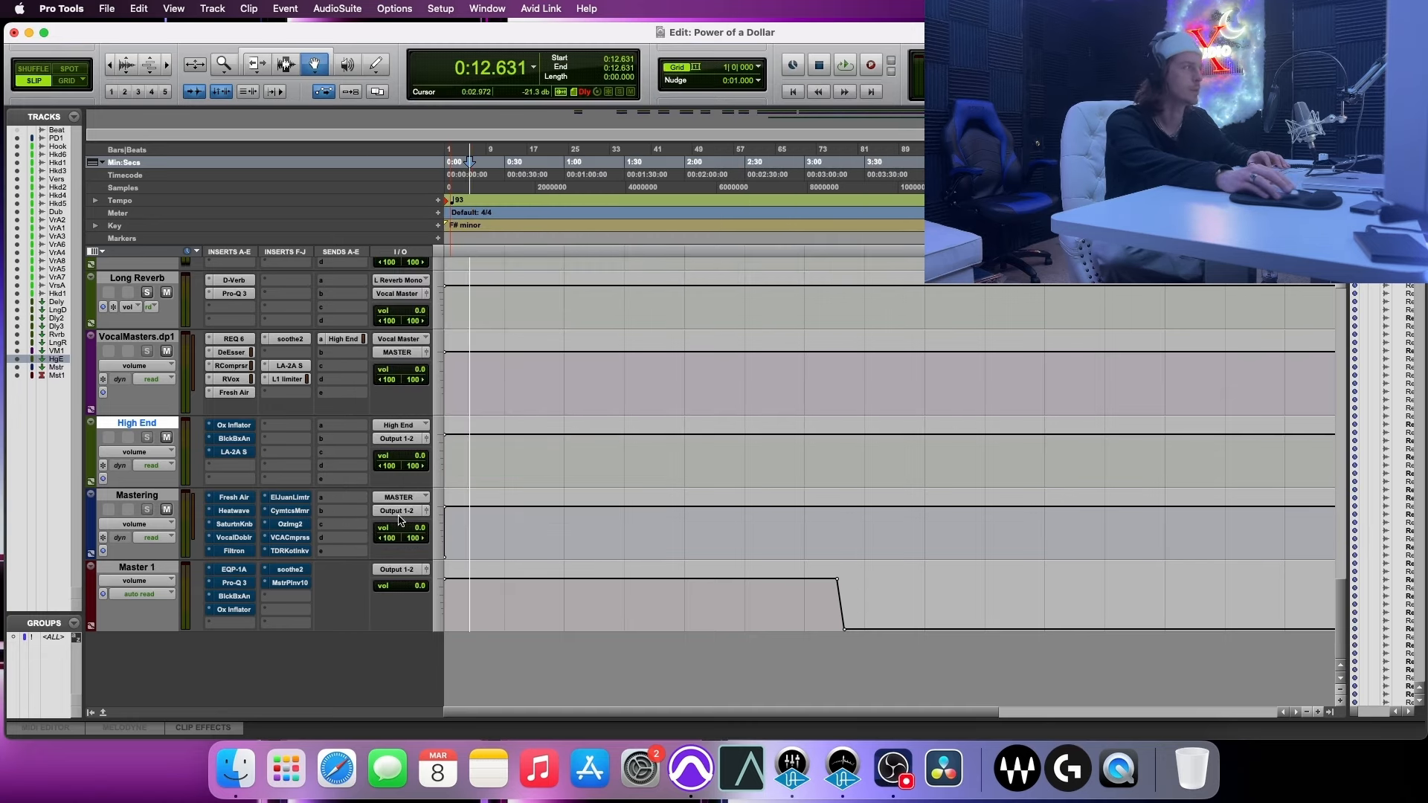
click(231, 510)
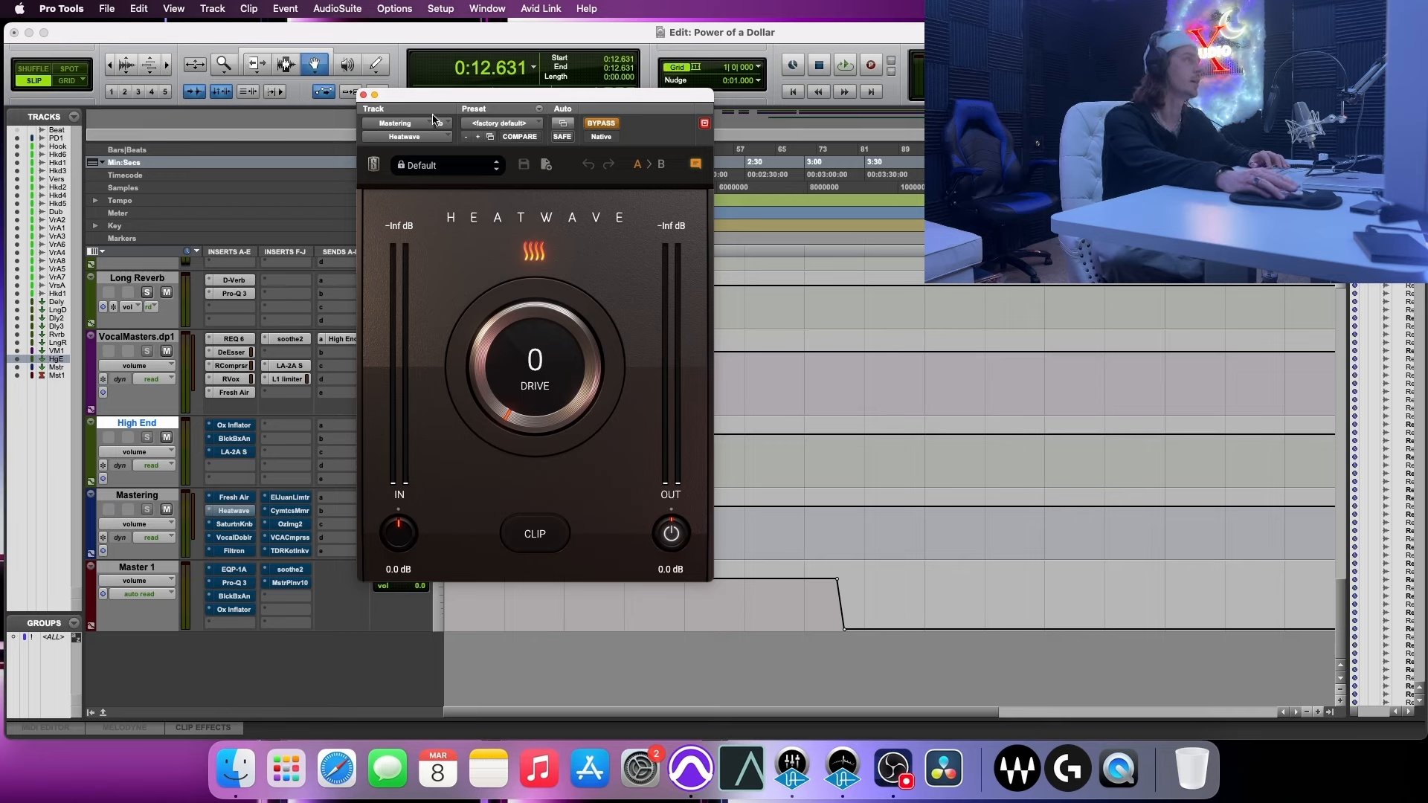
drag(450, 96, 552, 183)
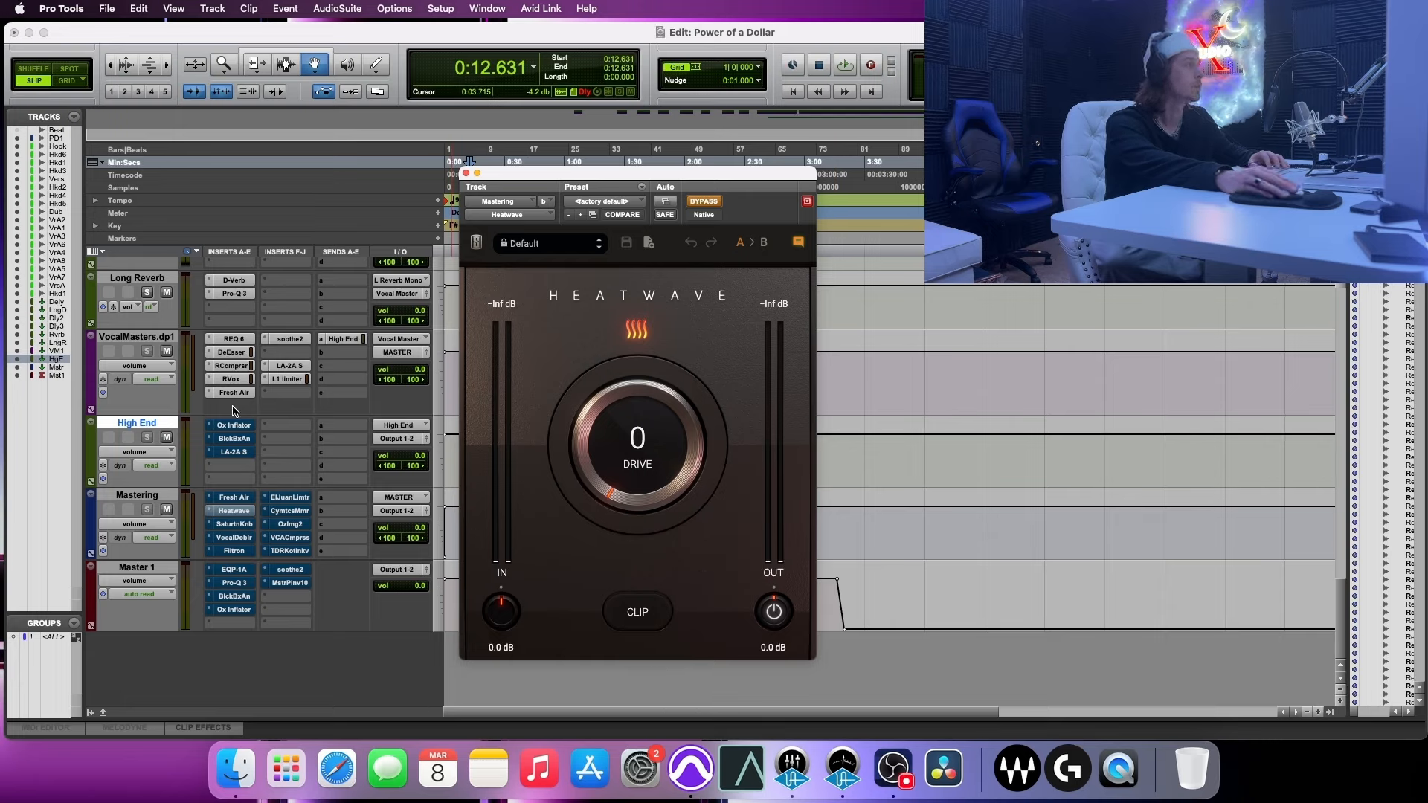
- Set the Vocal Masters track's High End send to 0.0 dB and move Heatwave into the High End track's first insert slot, un-bypassed
mouse_move(230, 454)
mouse_down()
mouse_move(232, 466)
mouse_move(233, 441)
mouse_up()
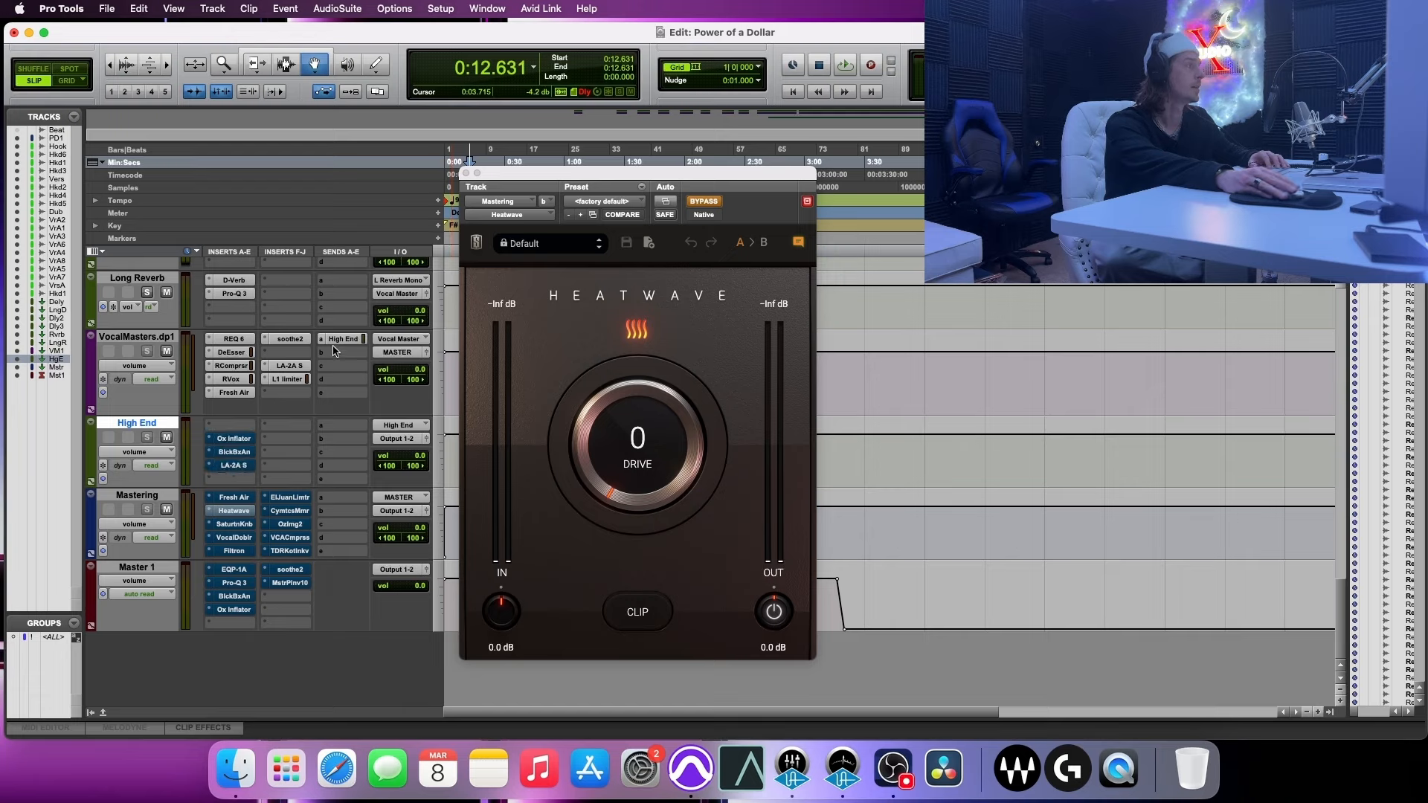
click(340, 340)
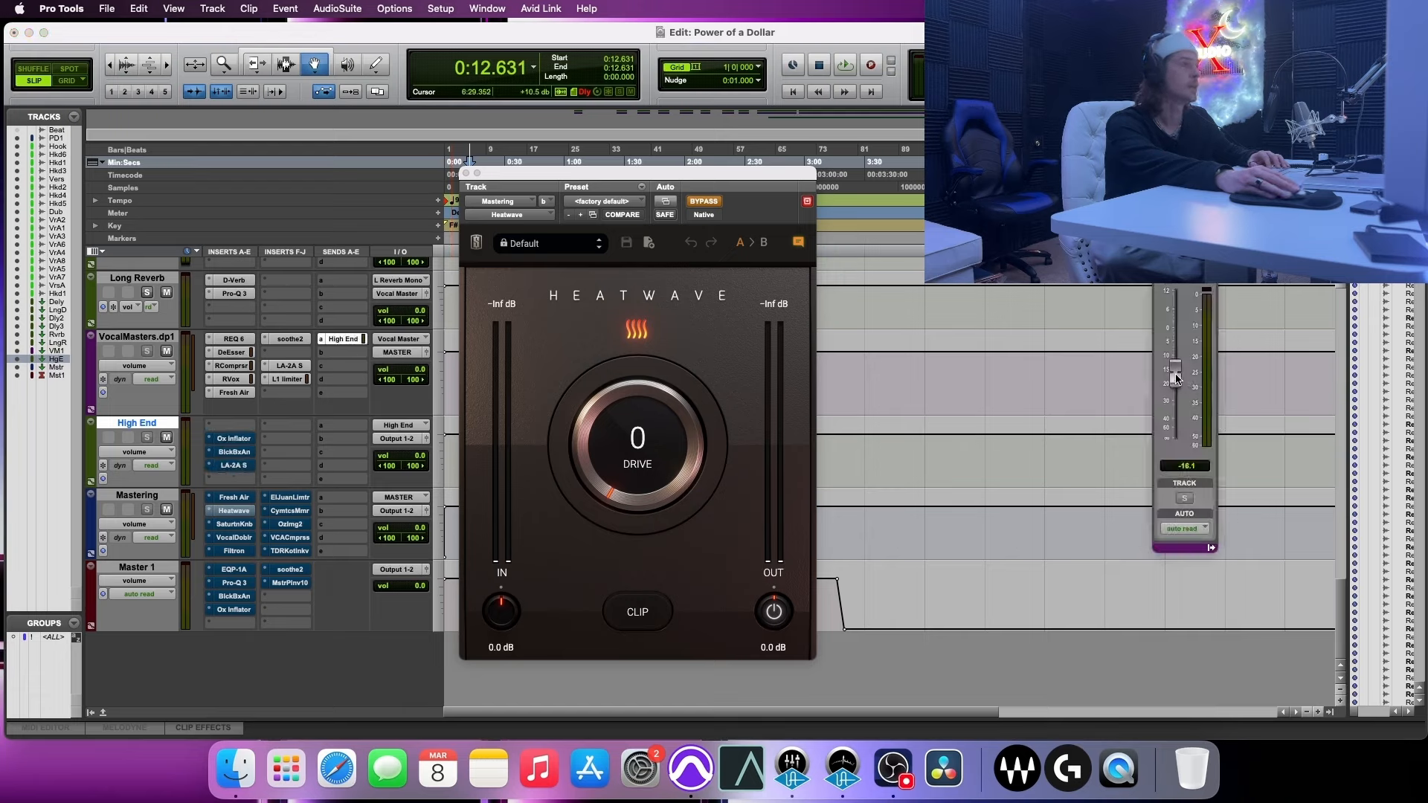
alt+click(1176, 378)
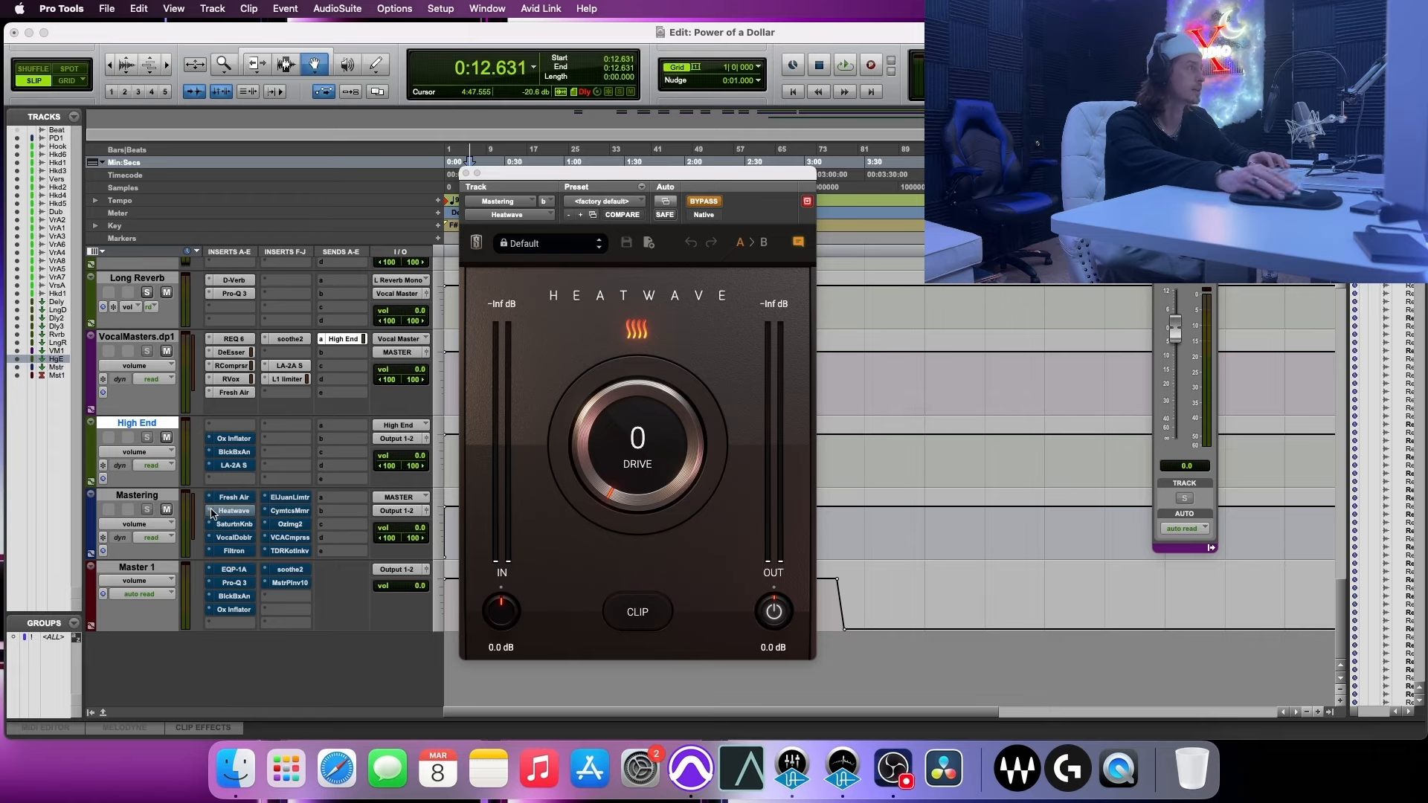
drag(224, 510, 226, 428)
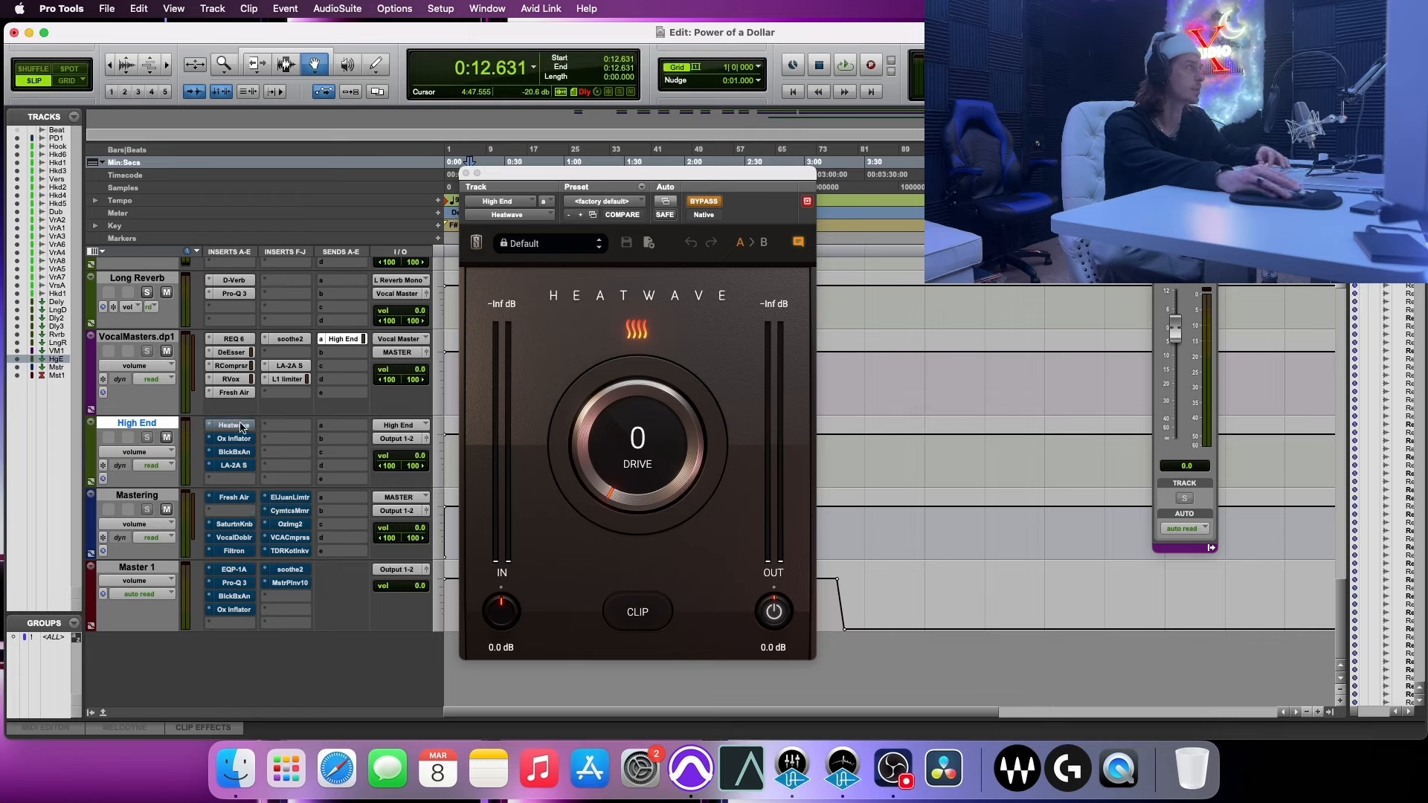
super+click(240, 428)
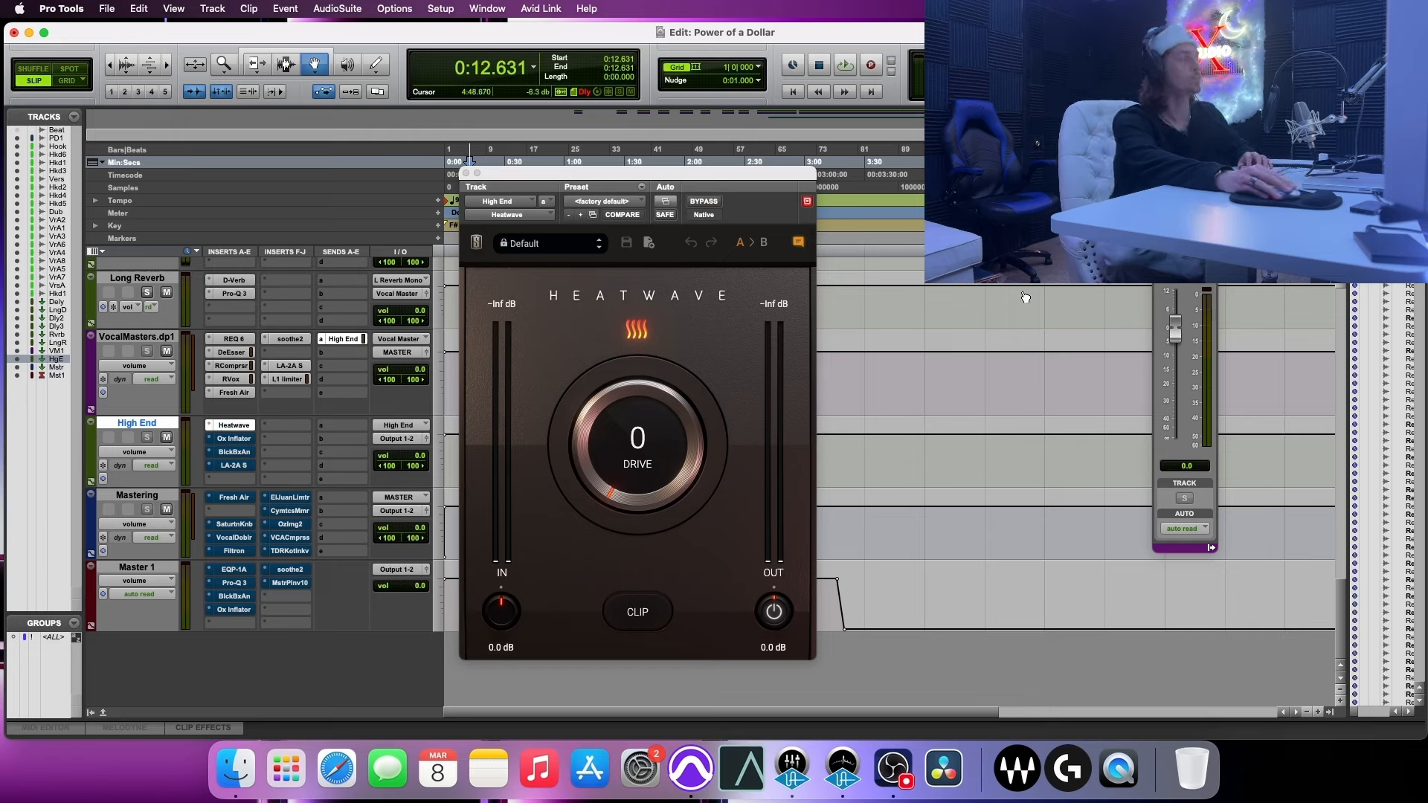
drag(1184, 182, 1012, 280)
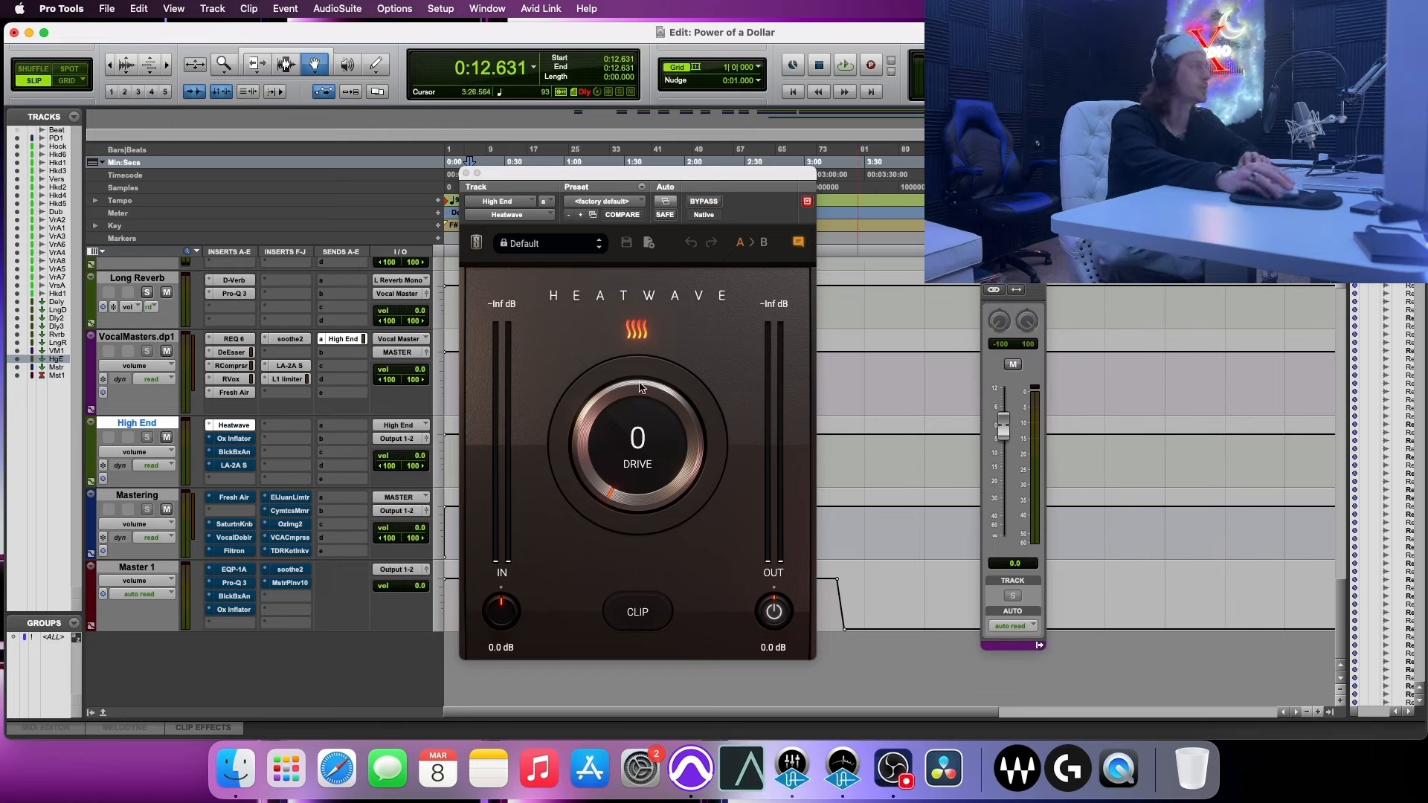
- Raise Heatwave's Drive to 38 during playback and compare the sound with Clip on and off, leaving Clip off
key(space)
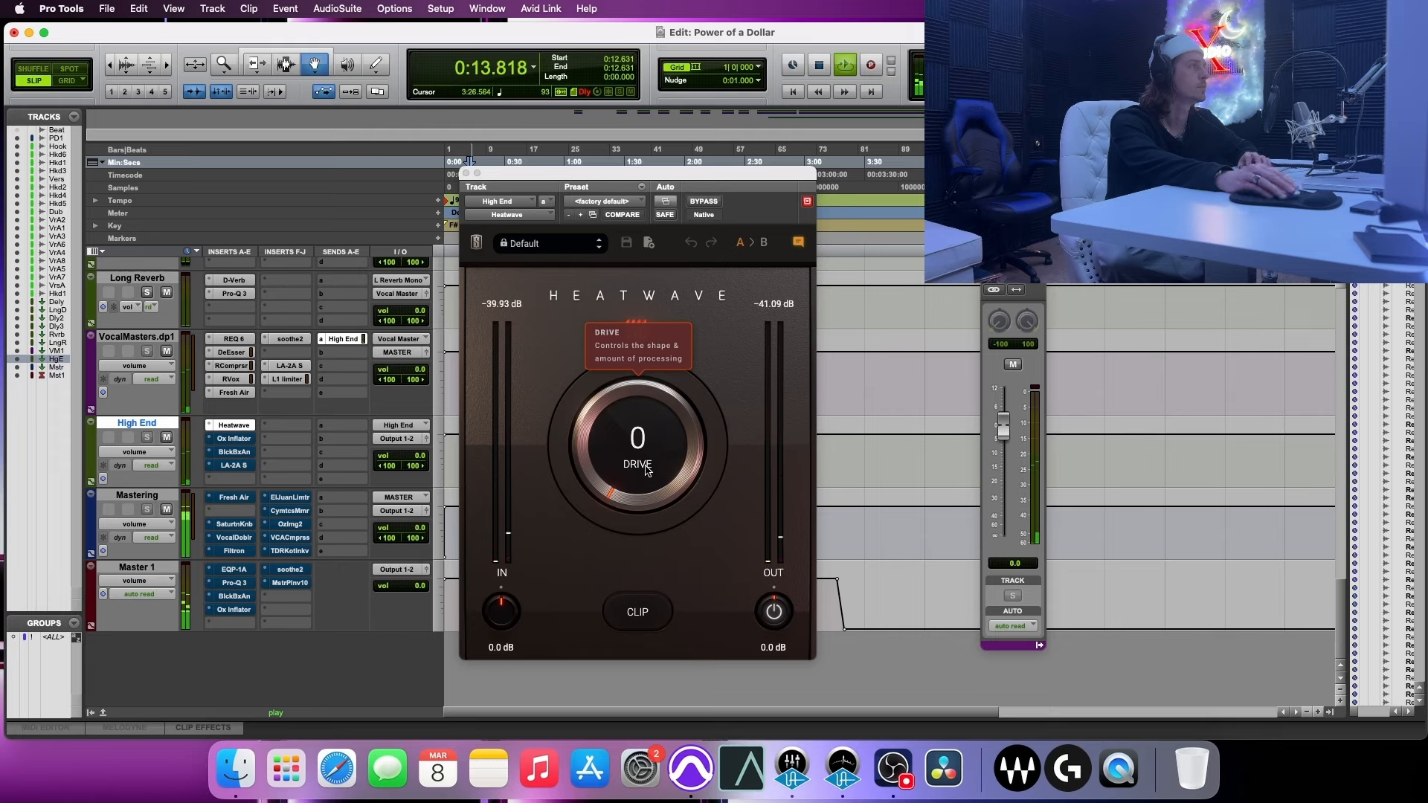
drag(629, 484, 646, 394)
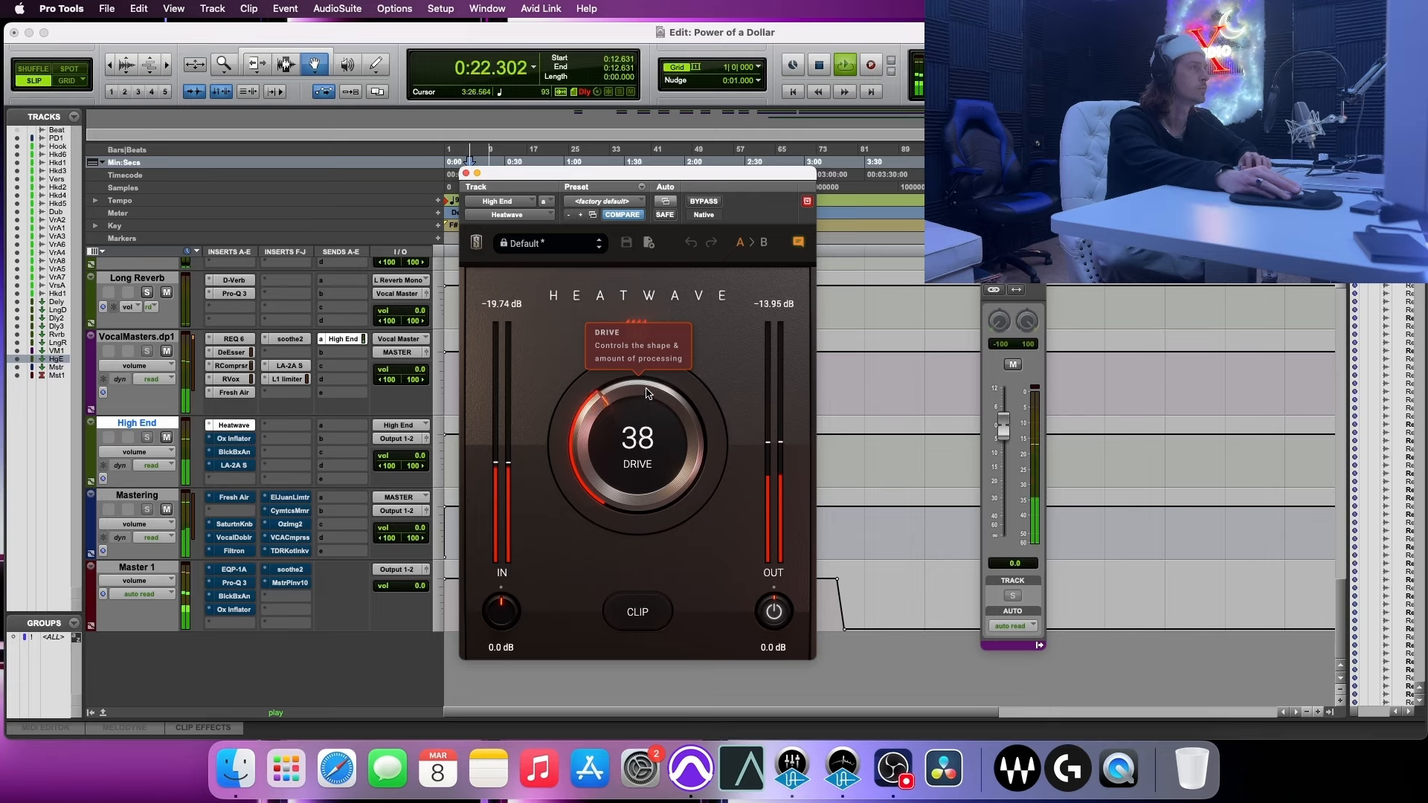
click(645, 619)
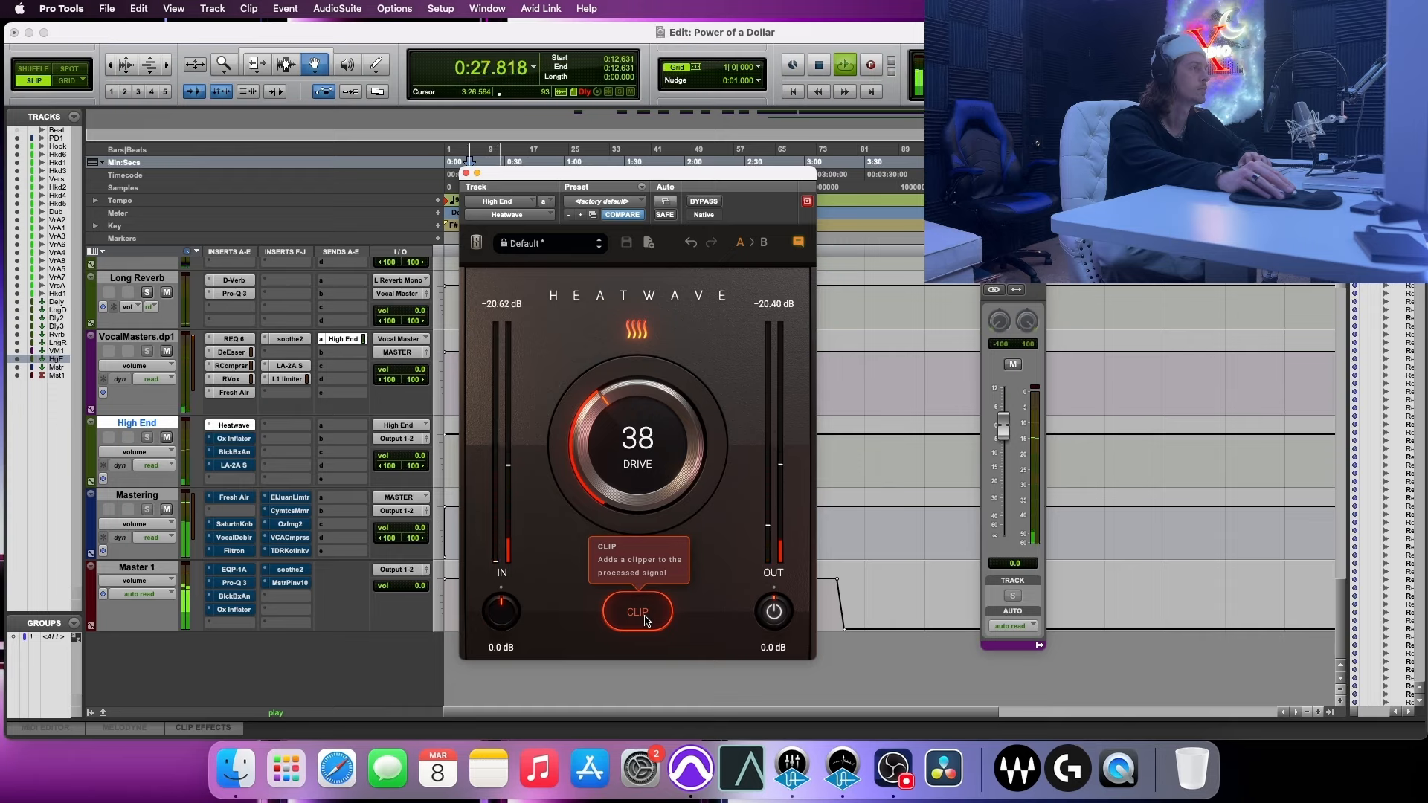
click(644, 619)
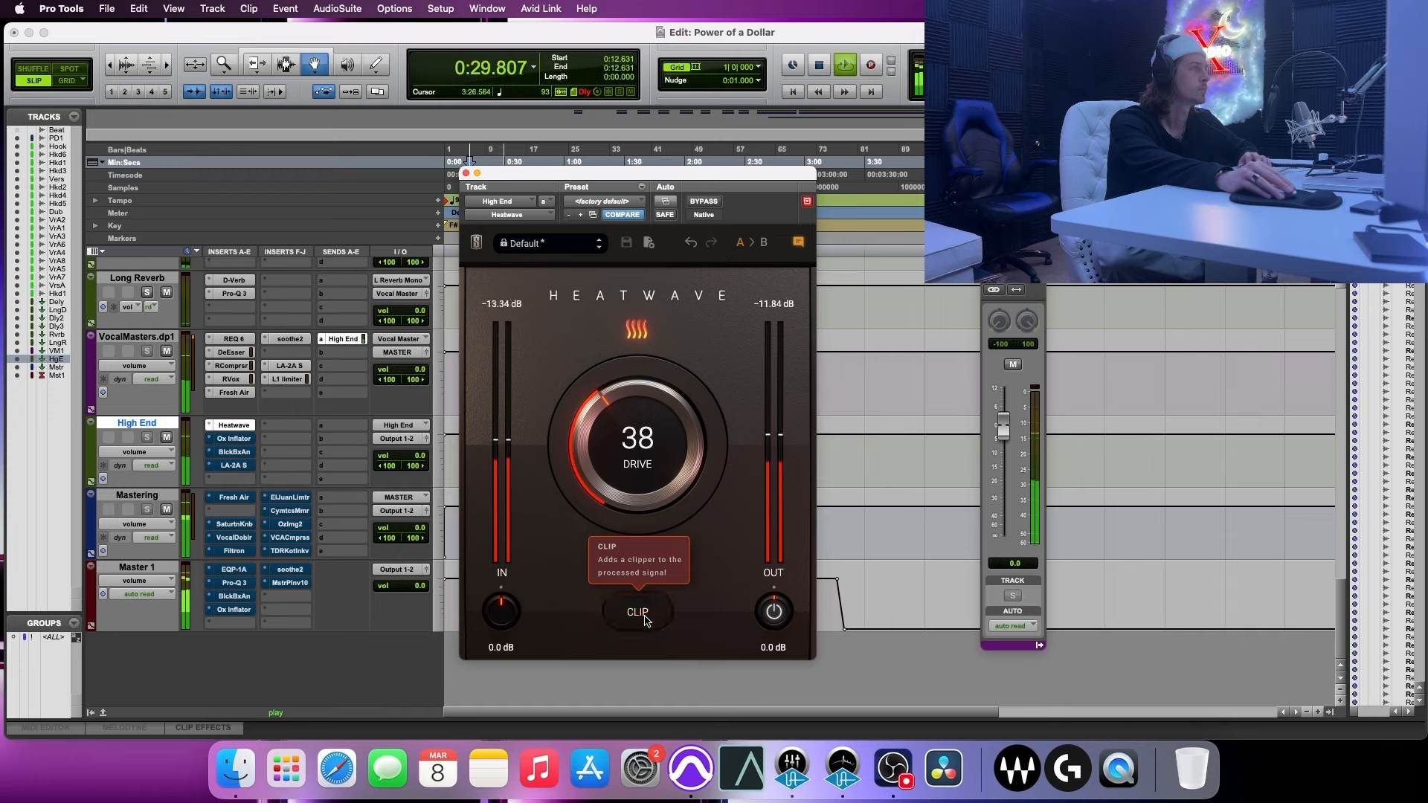
key(space)
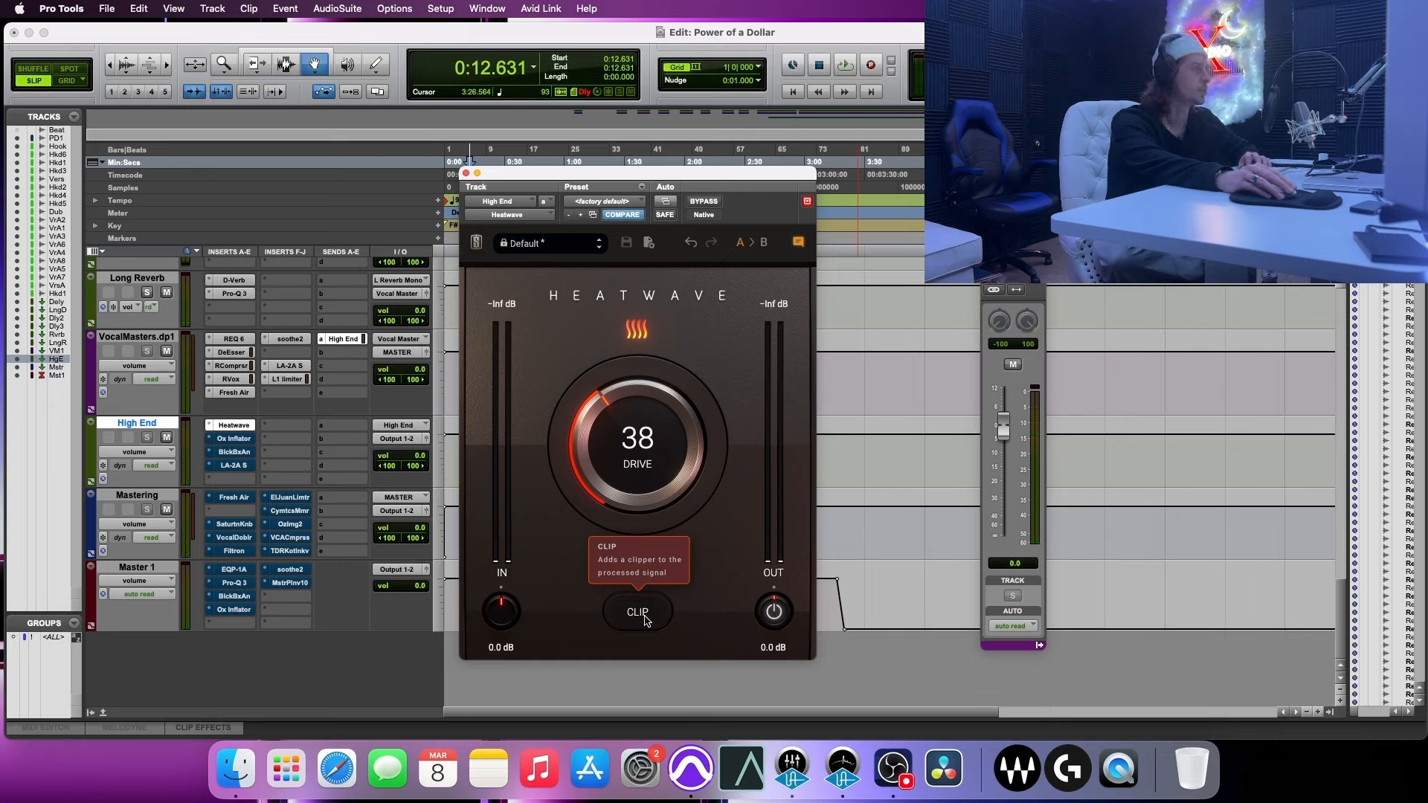
- Replay with Clip on and Drive raised to 46, and compare against Heatwave bypassed, leaving it enabled
key(space)
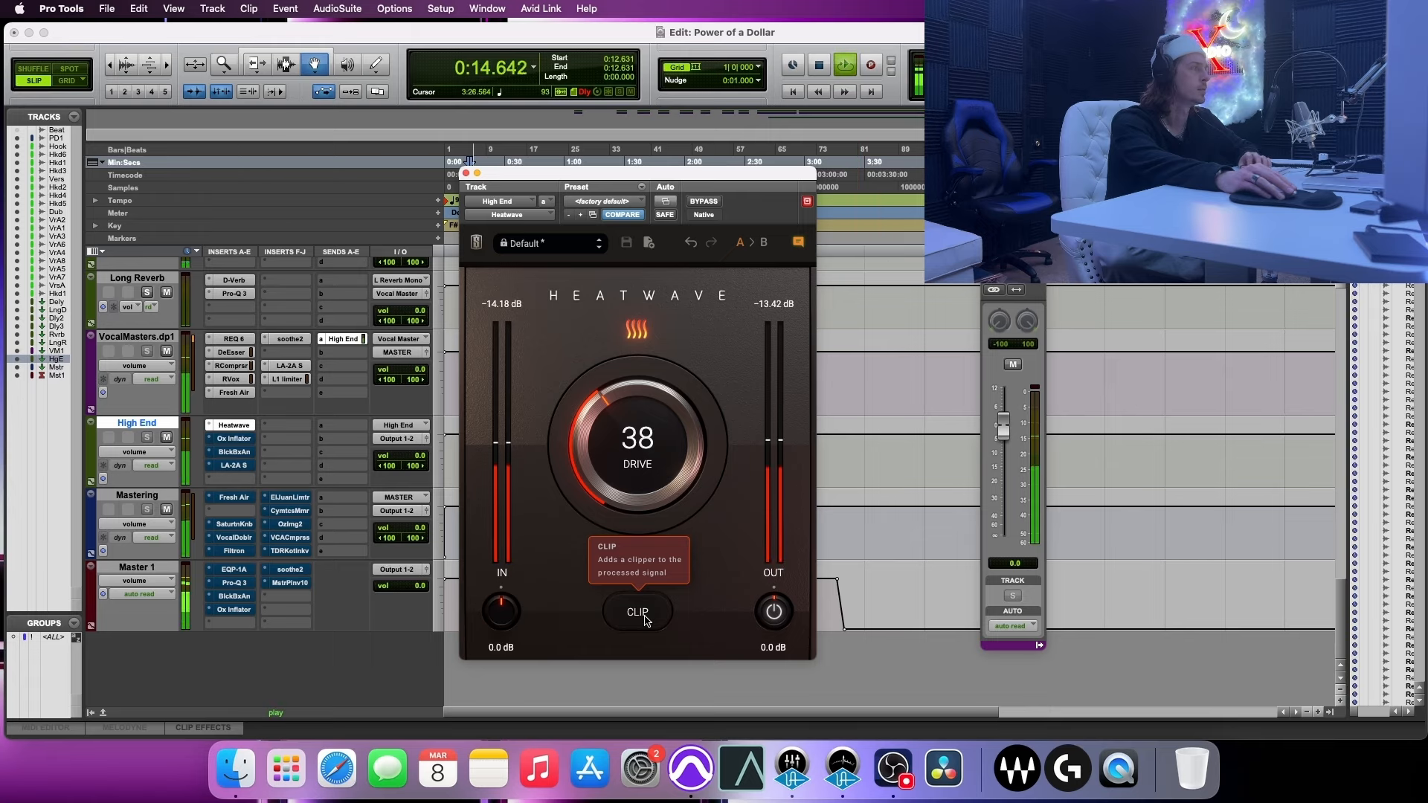
click(644, 618)
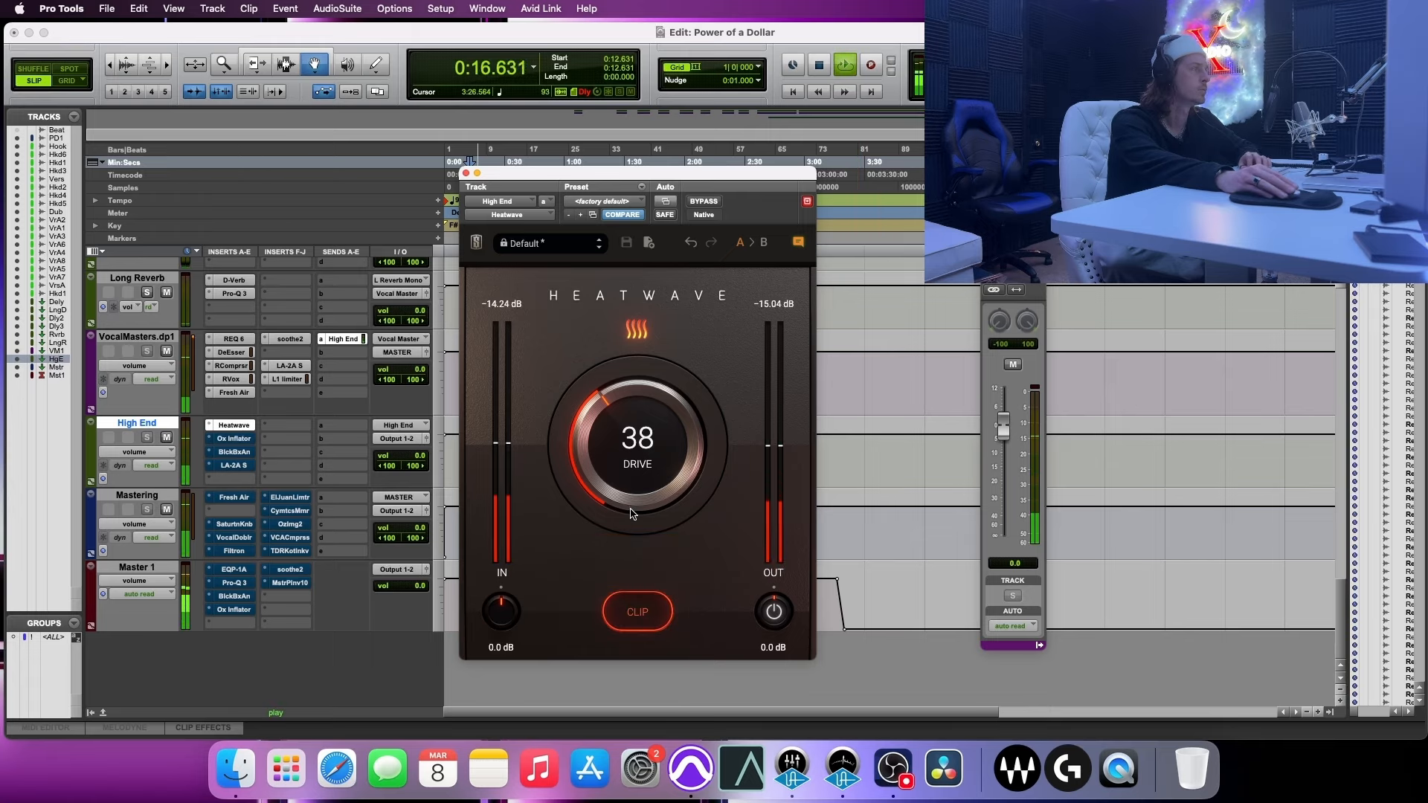
drag(629, 509, 630, 476)
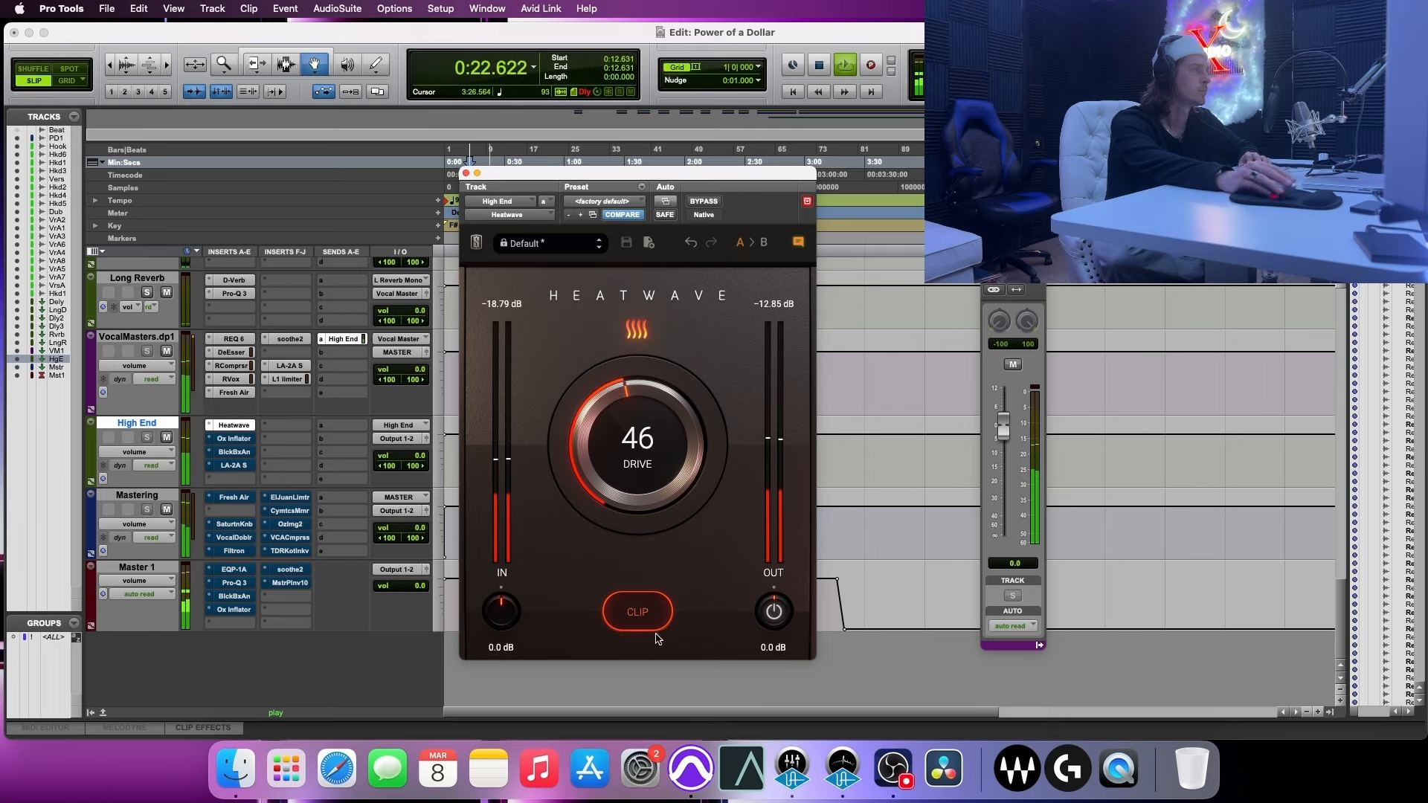
click(775, 621)
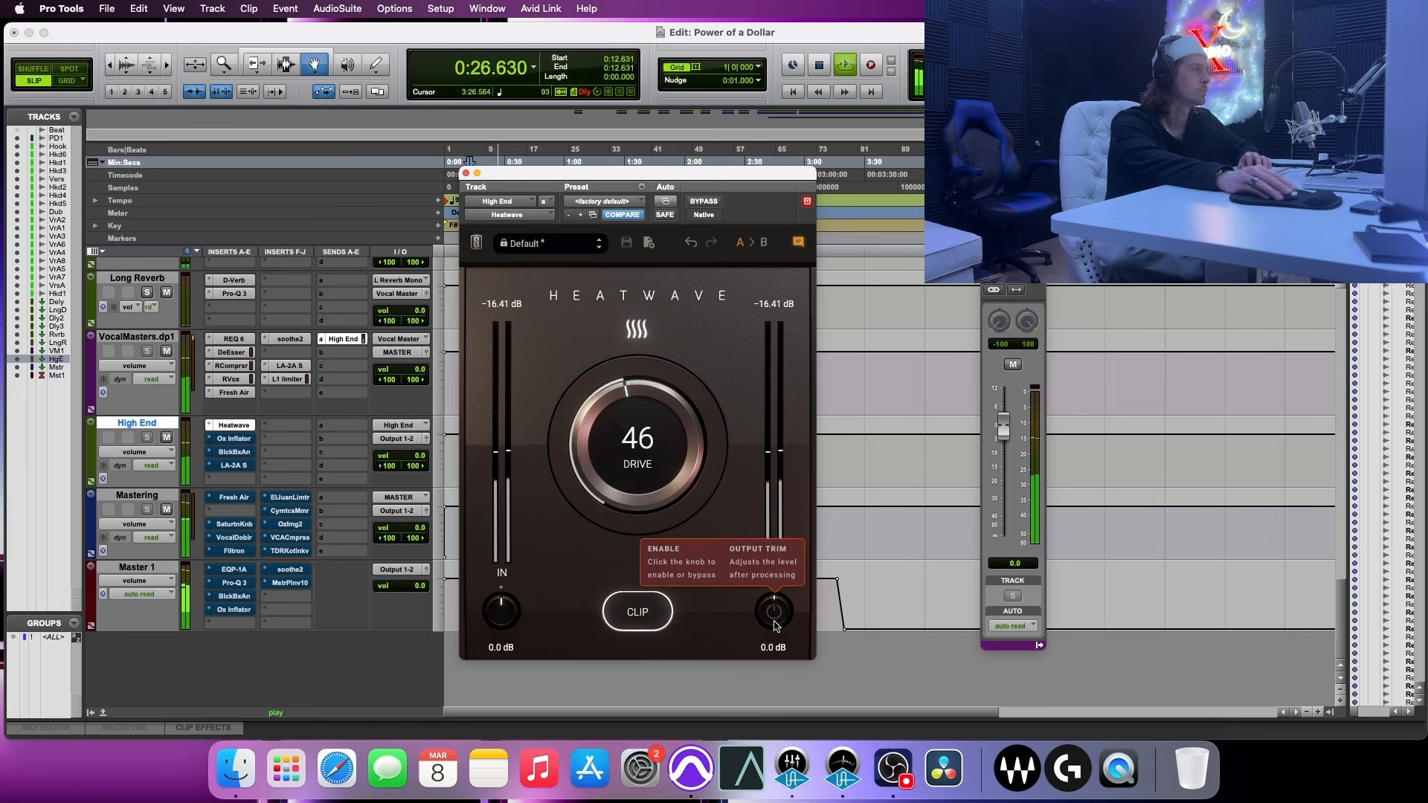
click(774, 621)
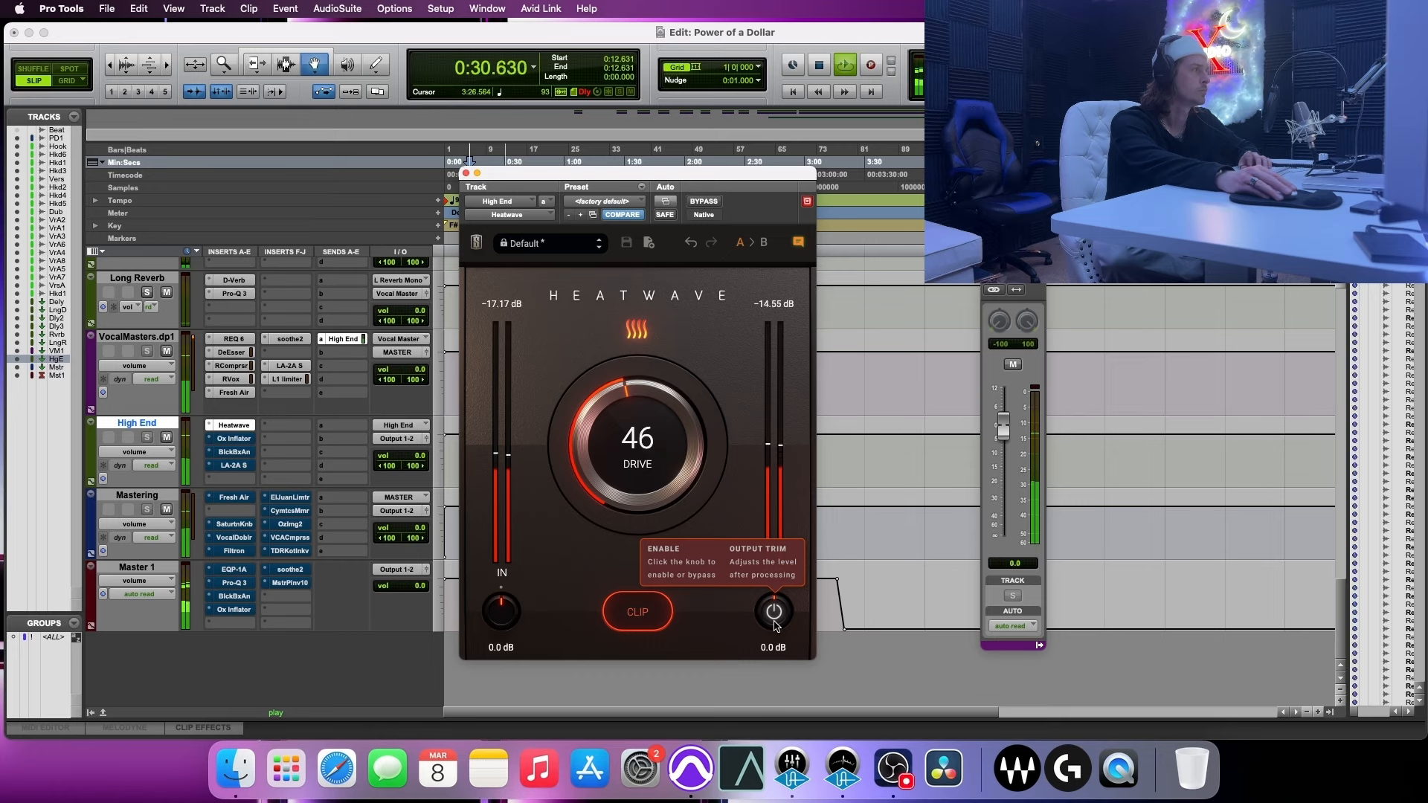
key(space)
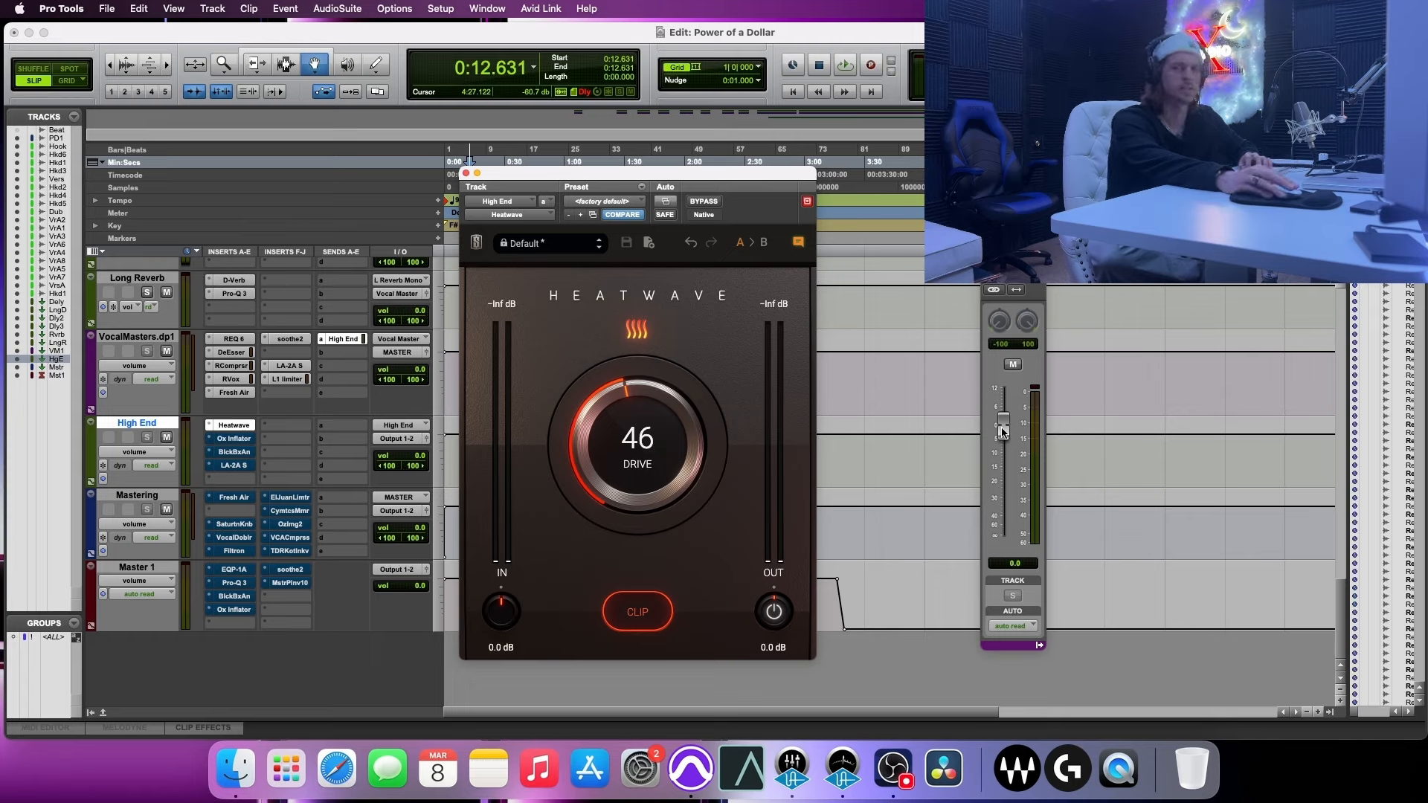
- Pull the High End send level all the way down and blend it in to -33.5 dB during playback
drag(1002, 430, 1005, 573)
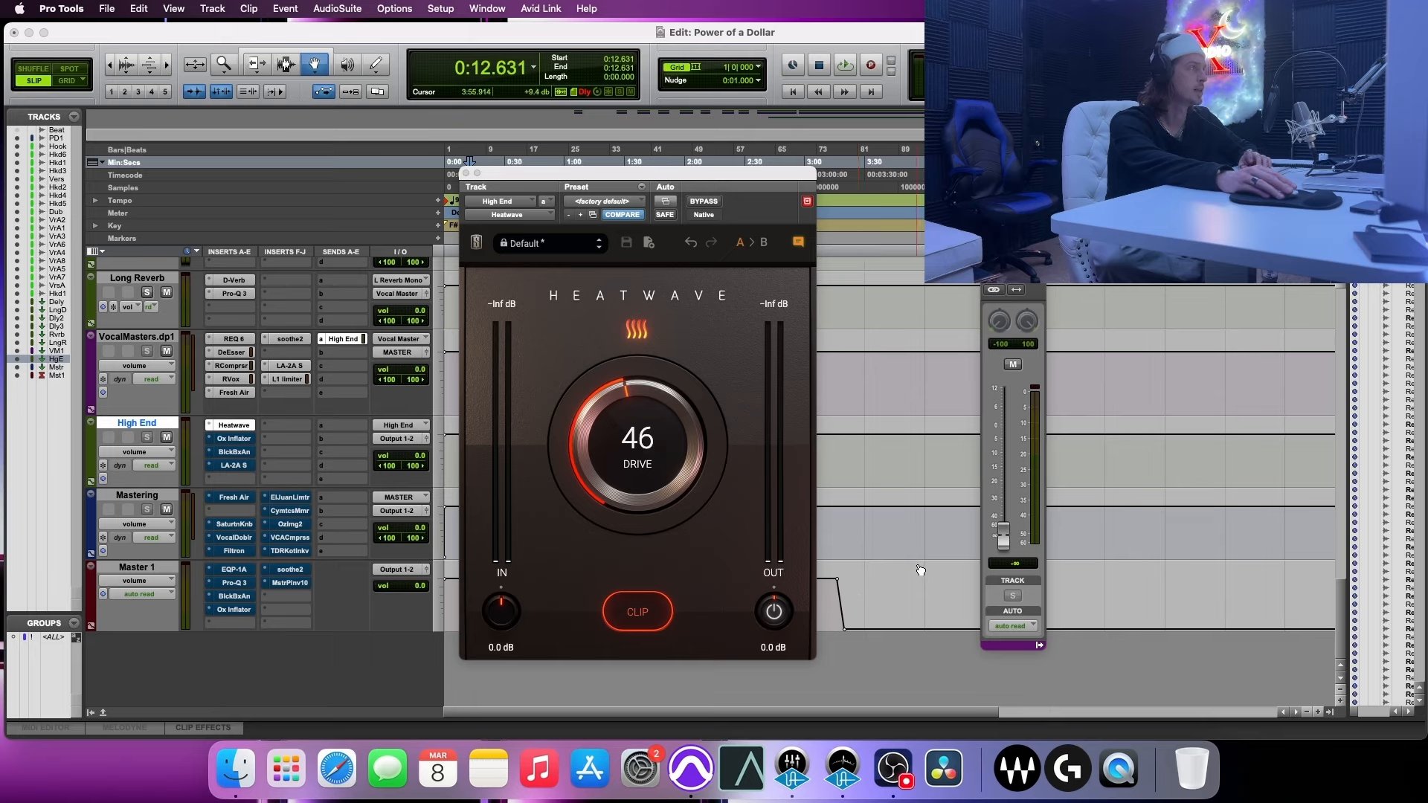
key(space)
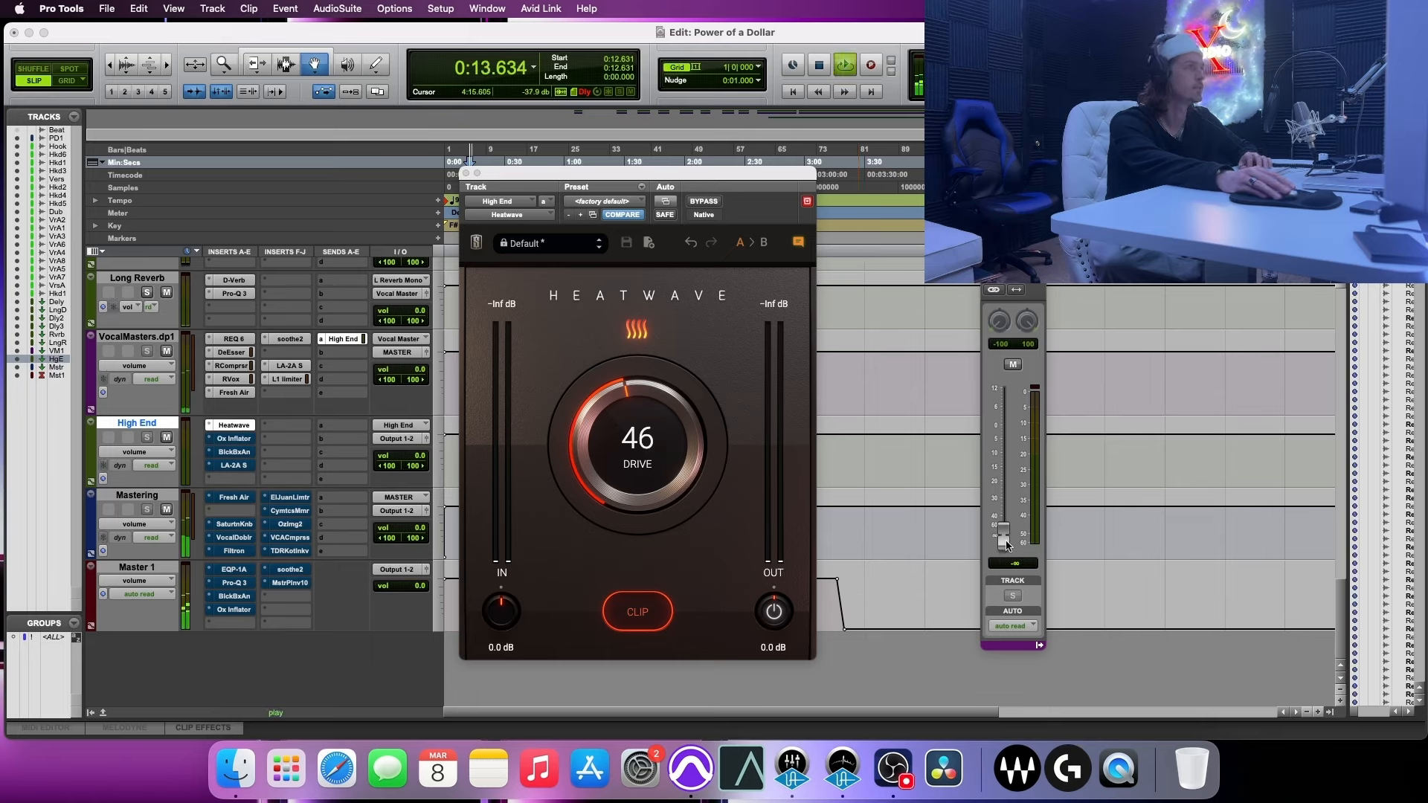
drag(1007, 547, 1012, 513)
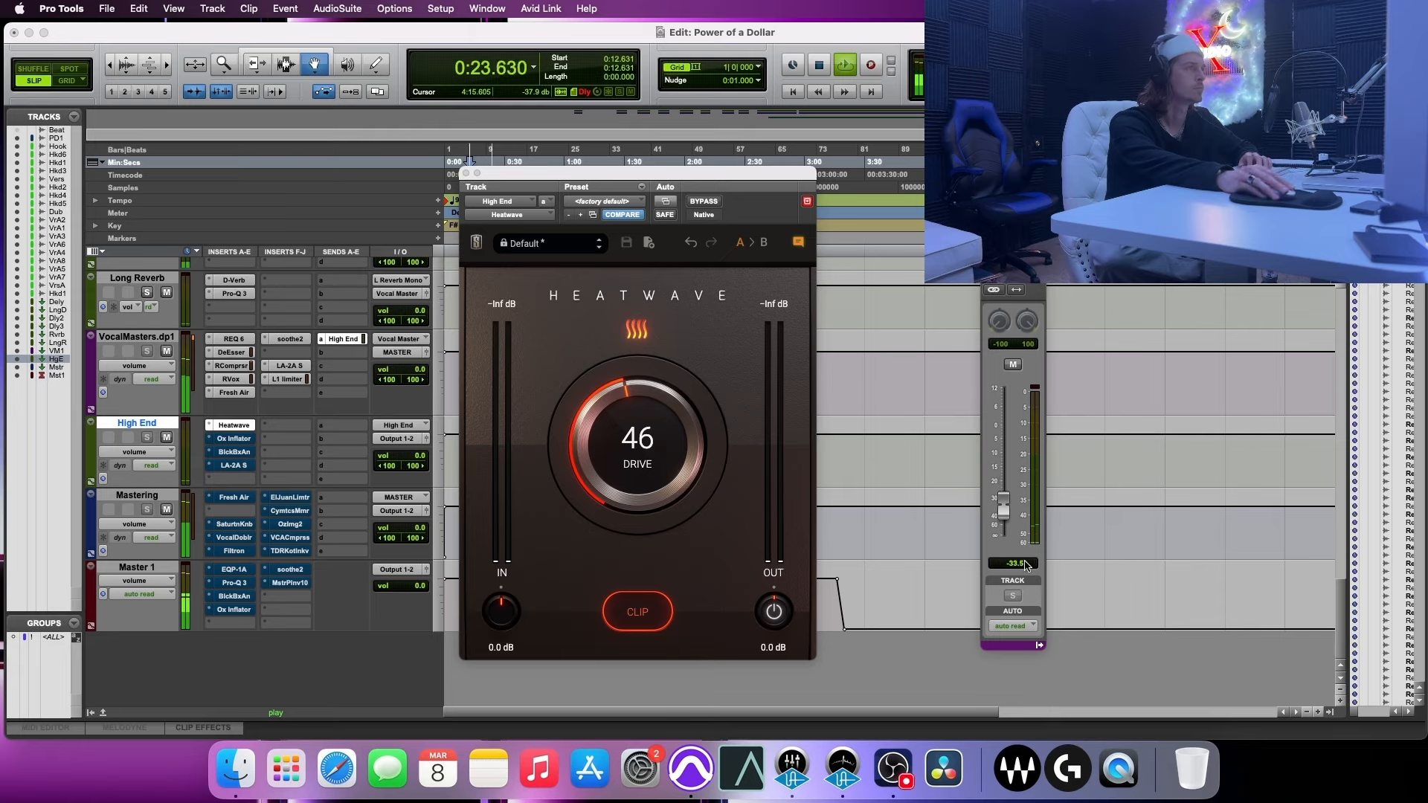
- Audition the vocals with the High End send muted and unmuted, leaving the send active and its window closer to Heatwave
click(1012, 365)
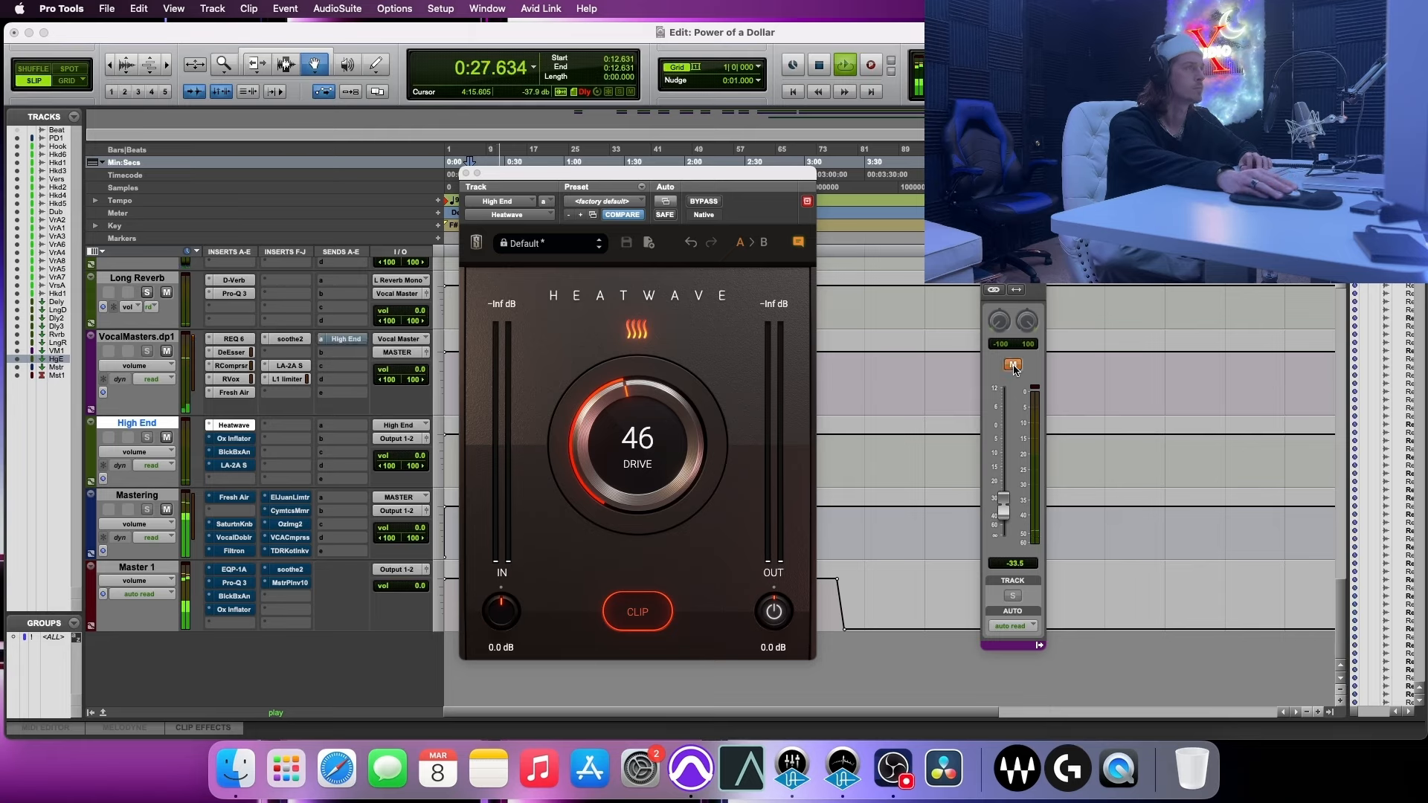
click(1013, 365)
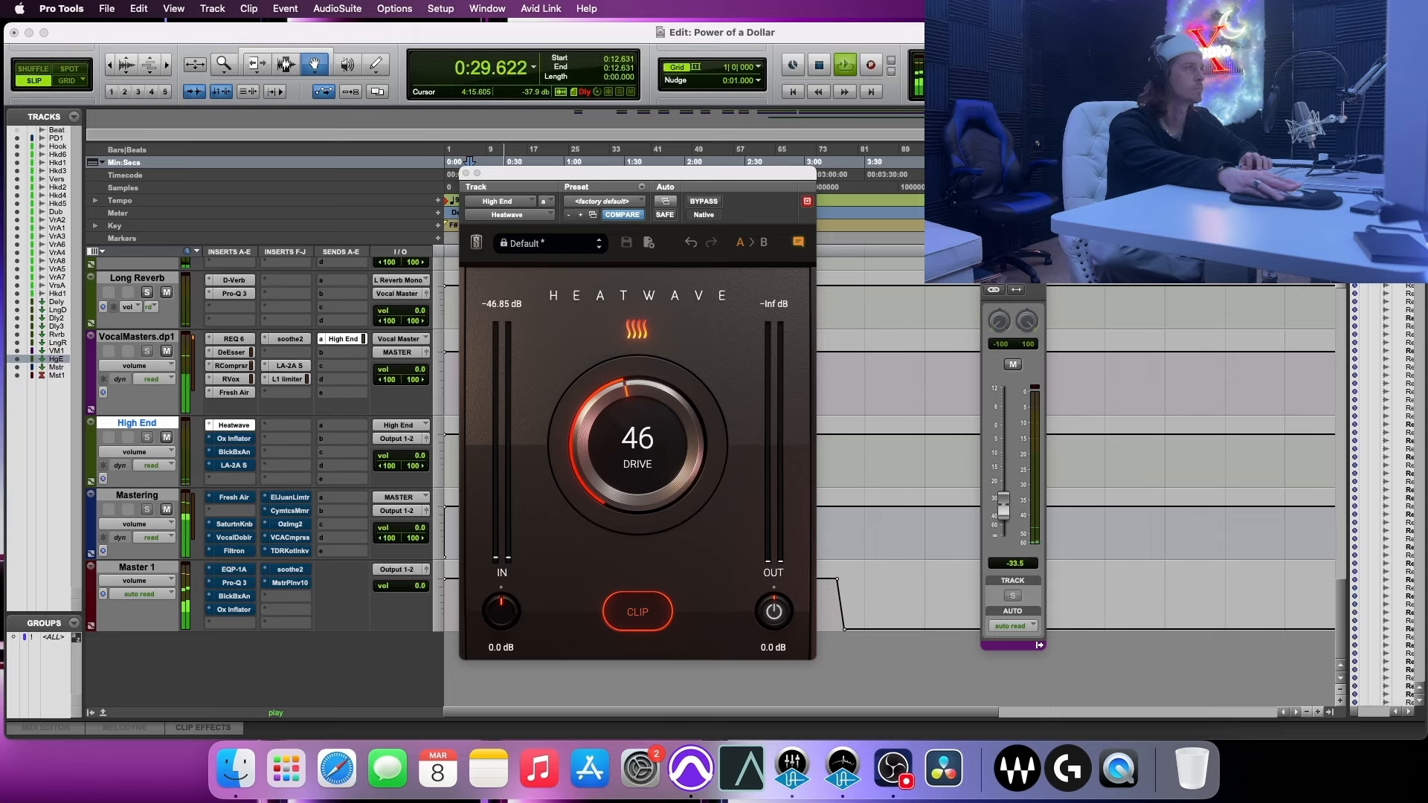
drag(1025, 219, 905, 249)
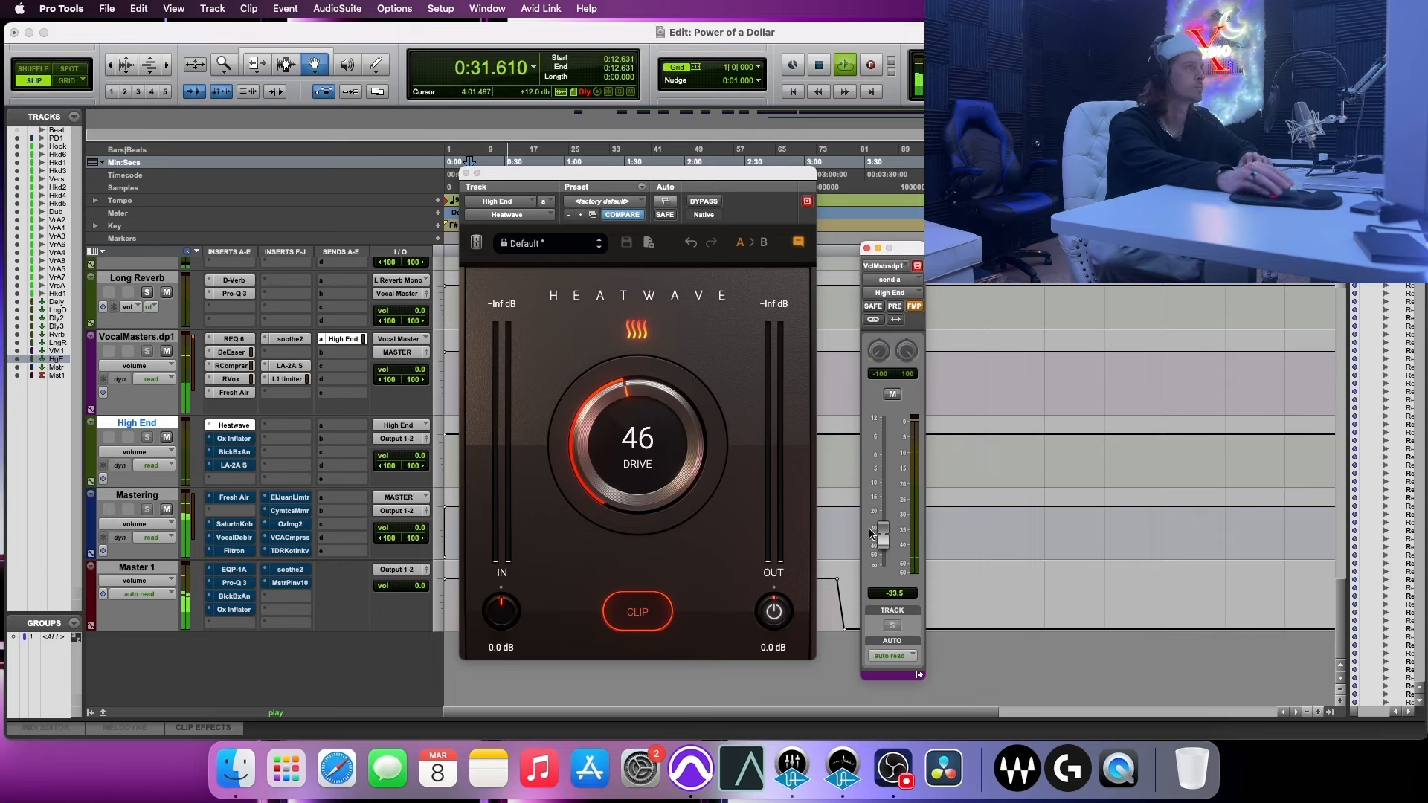
click(892, 395)
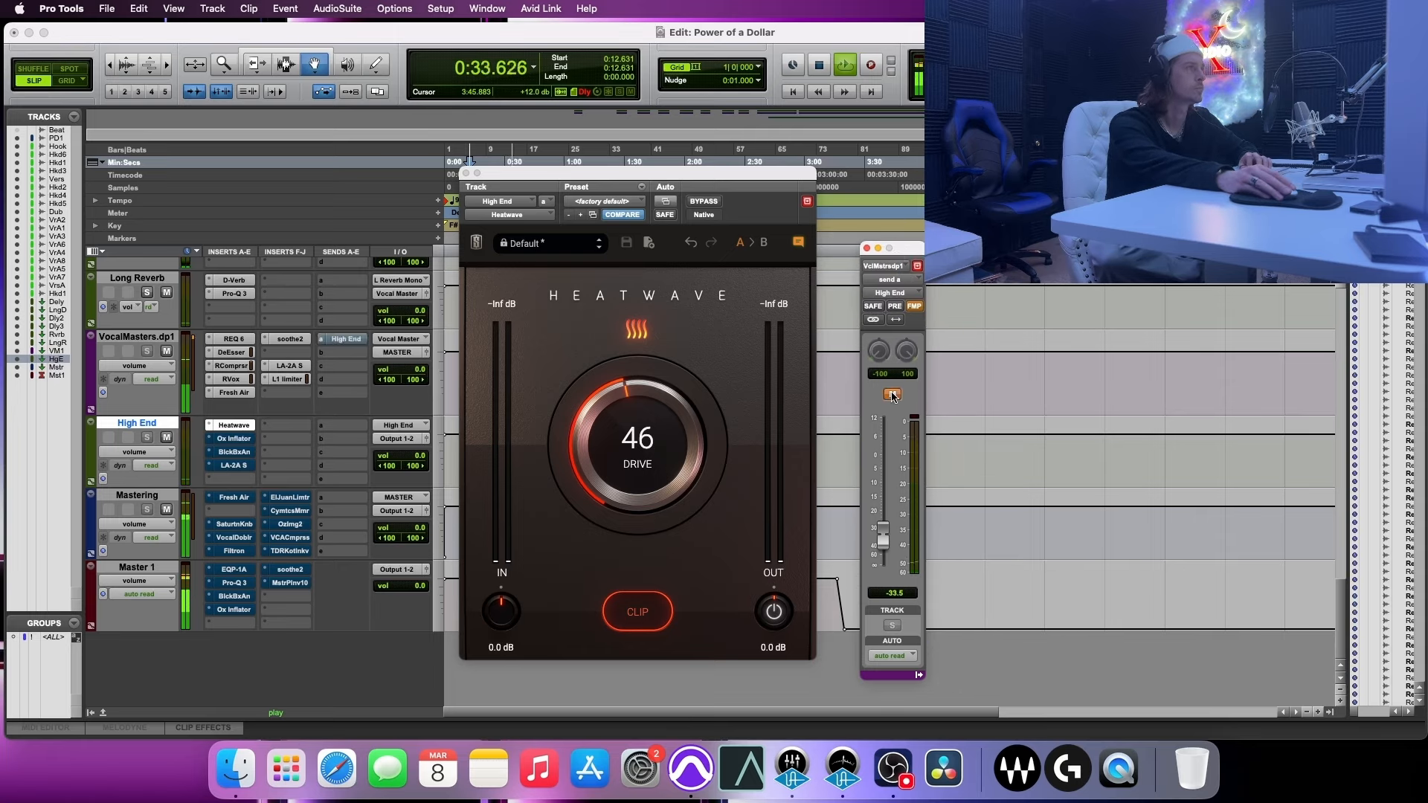
click(892, 395)
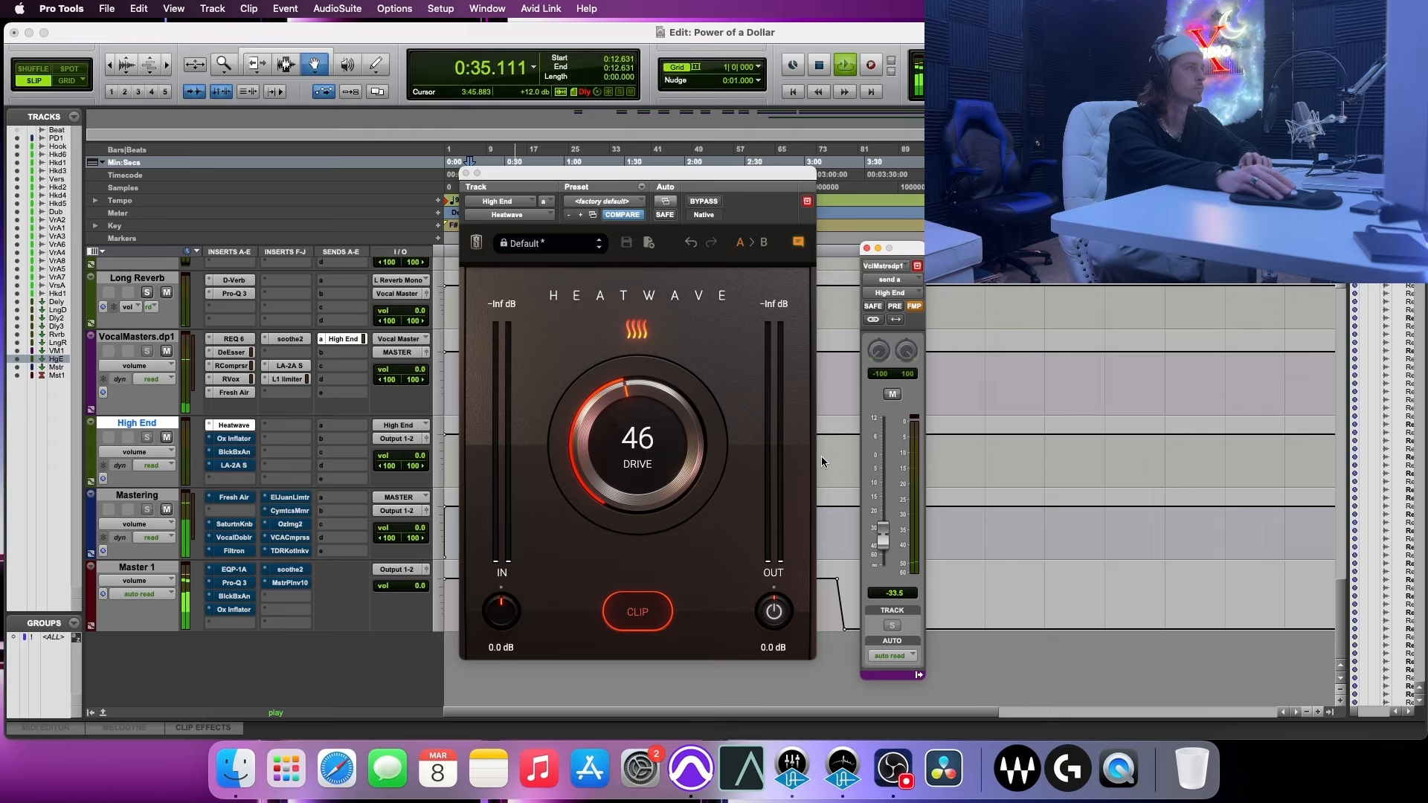
- Turn off Heatwave's Clip and raise the High End send to -29.7 dB before stopping playback
click(664, 611)
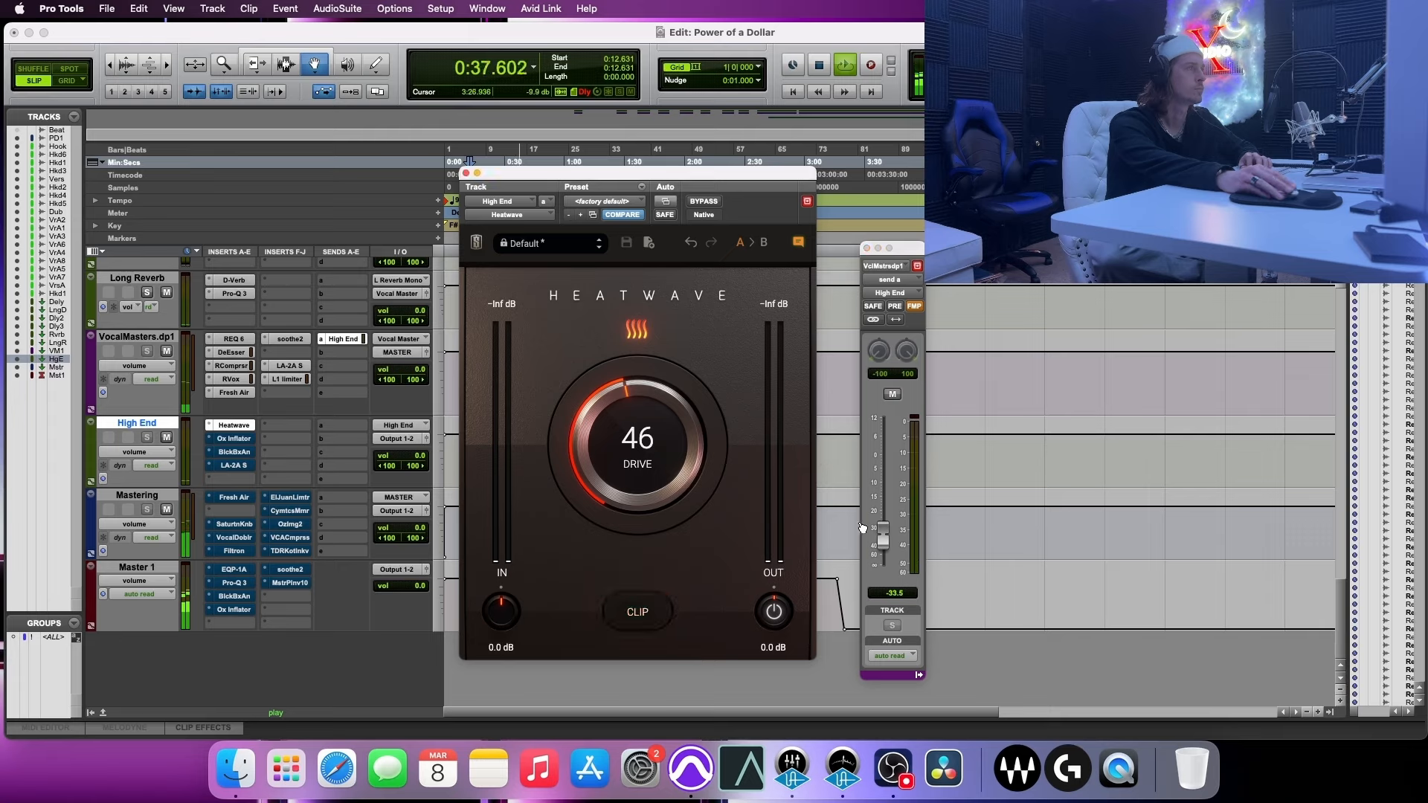
drag(884, 547, 885, 540)
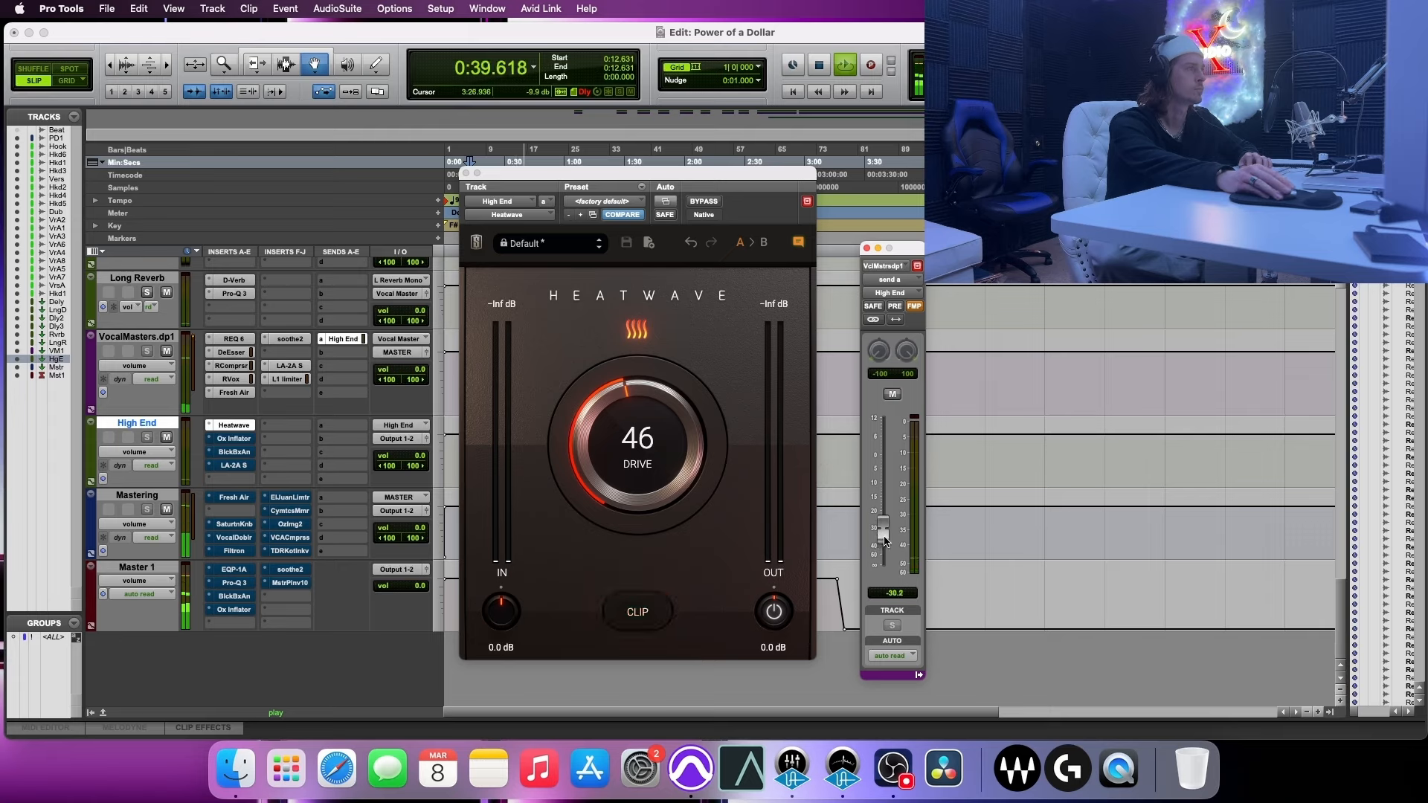
key(space)
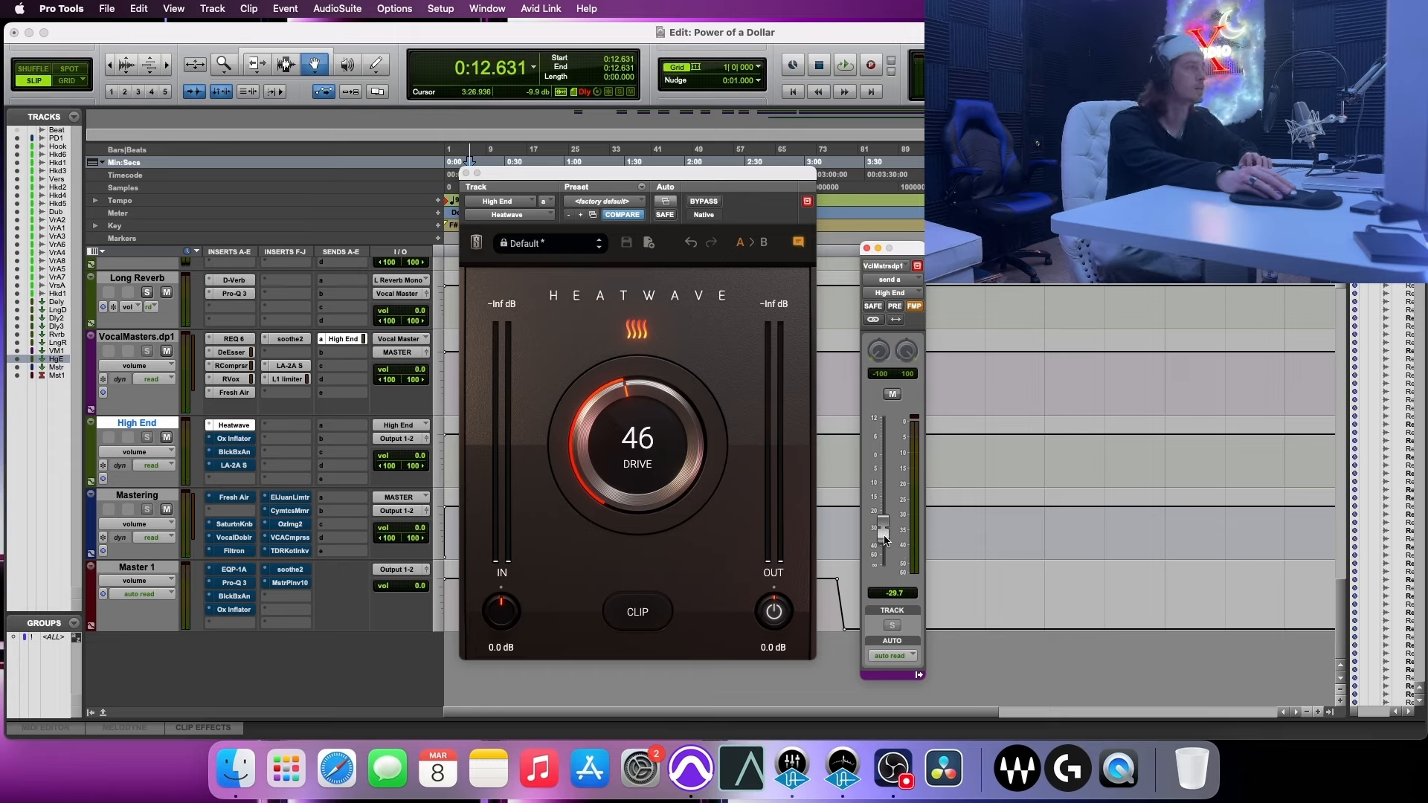
- Raise the High End send to -21.8 dB during playback and compare the vocals with the send muted and unmuted
key(space)
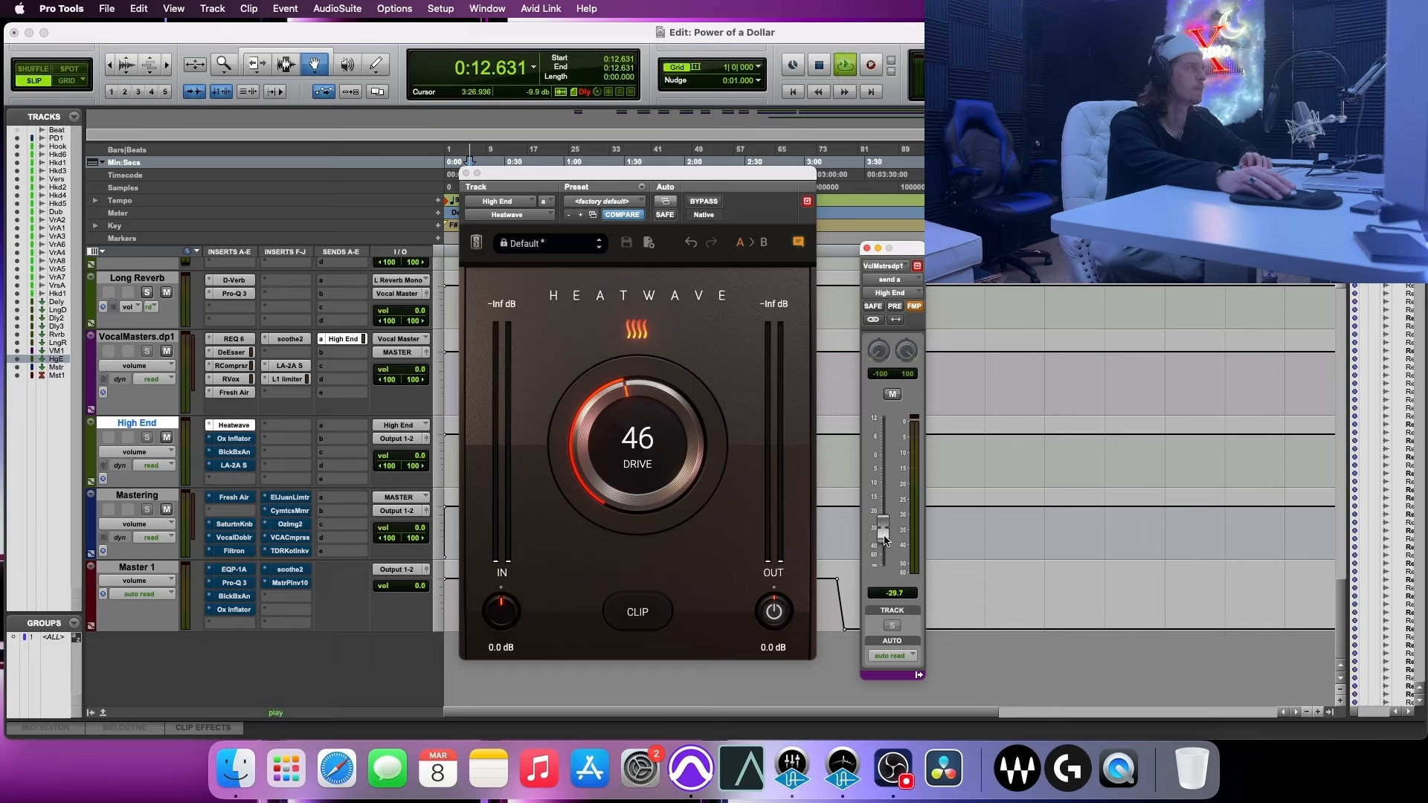
drag(885, 535, 885, 529)
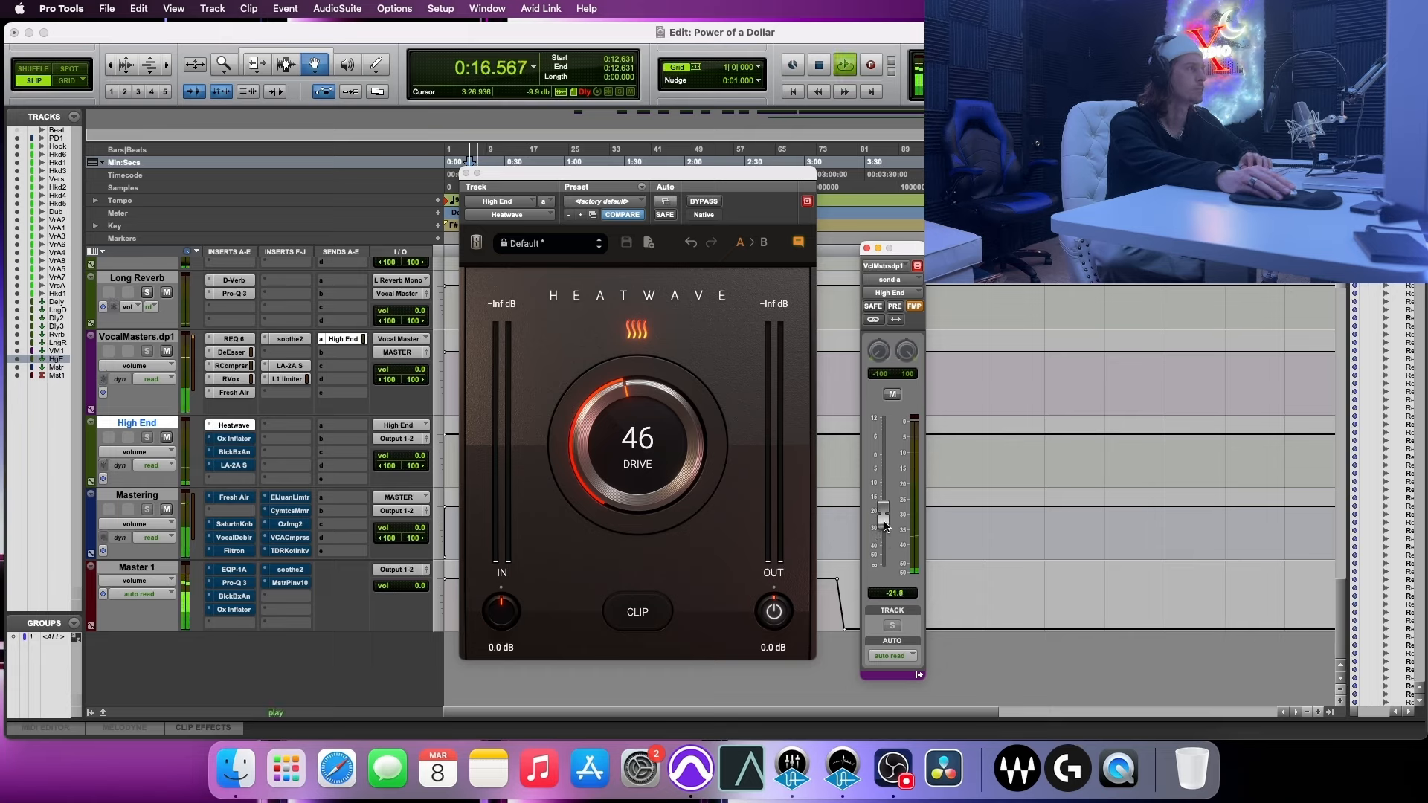
click(892, 394)
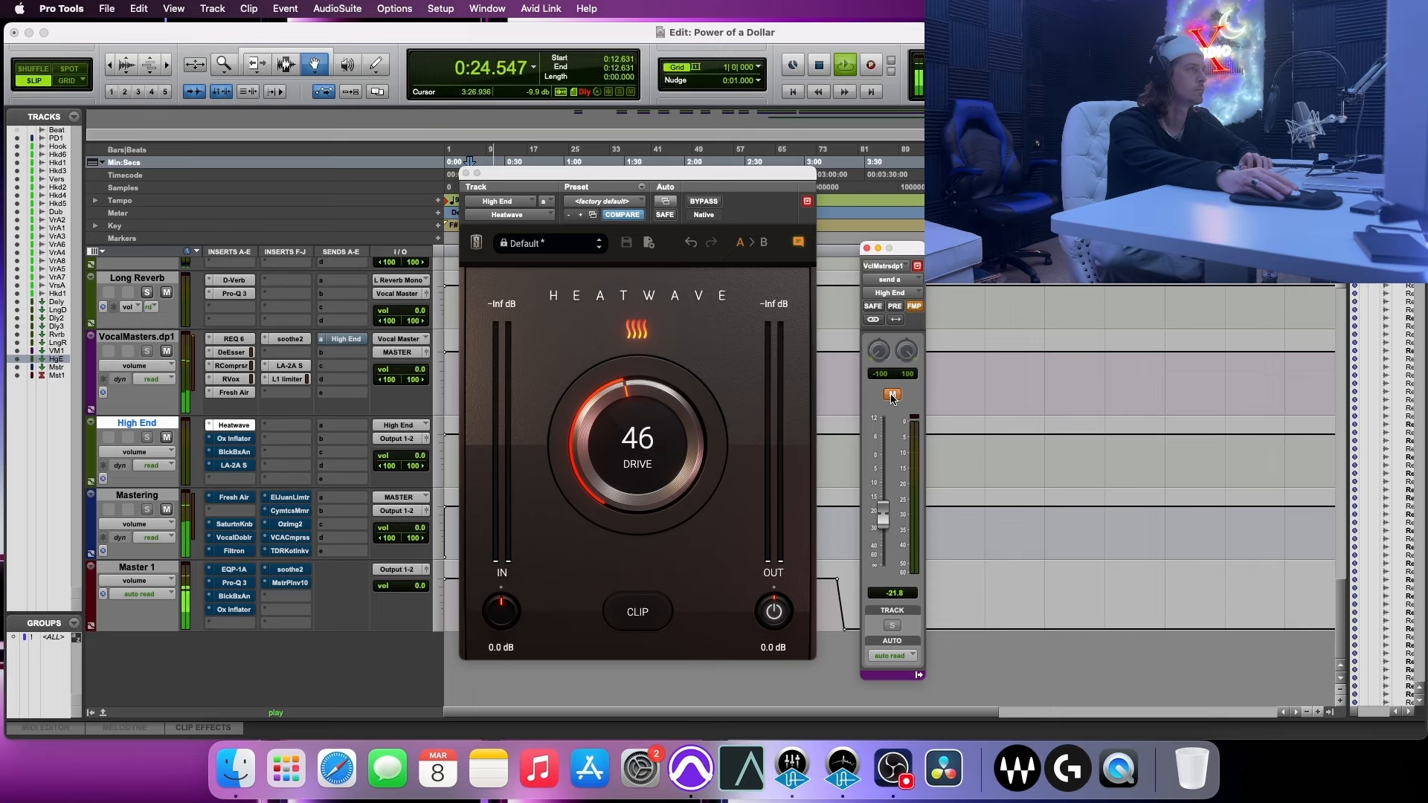
click(891, 395)
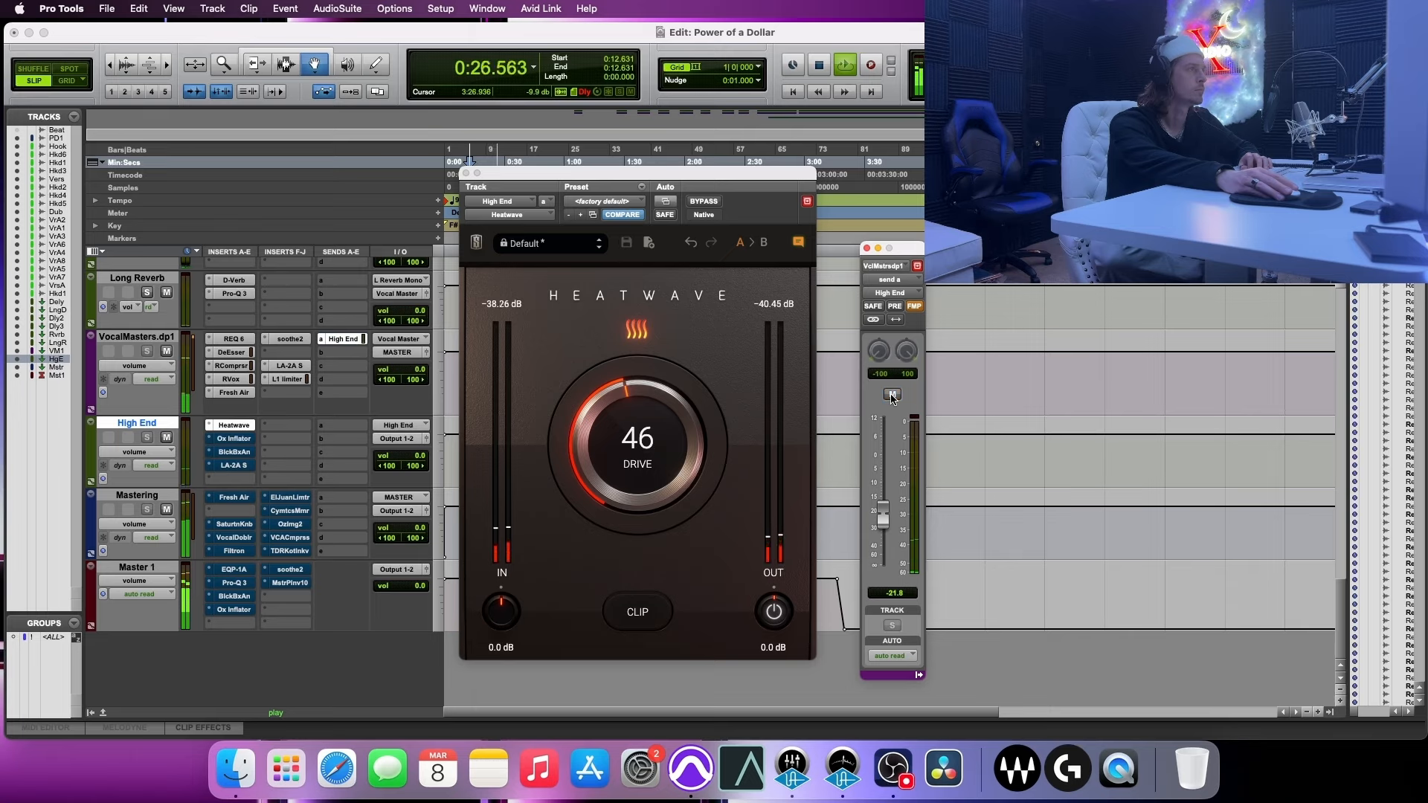
- Stop playback, return Heatwave bypassed to the Mastering track, and move Saturation Knob to High End's first insert slot
key(space)
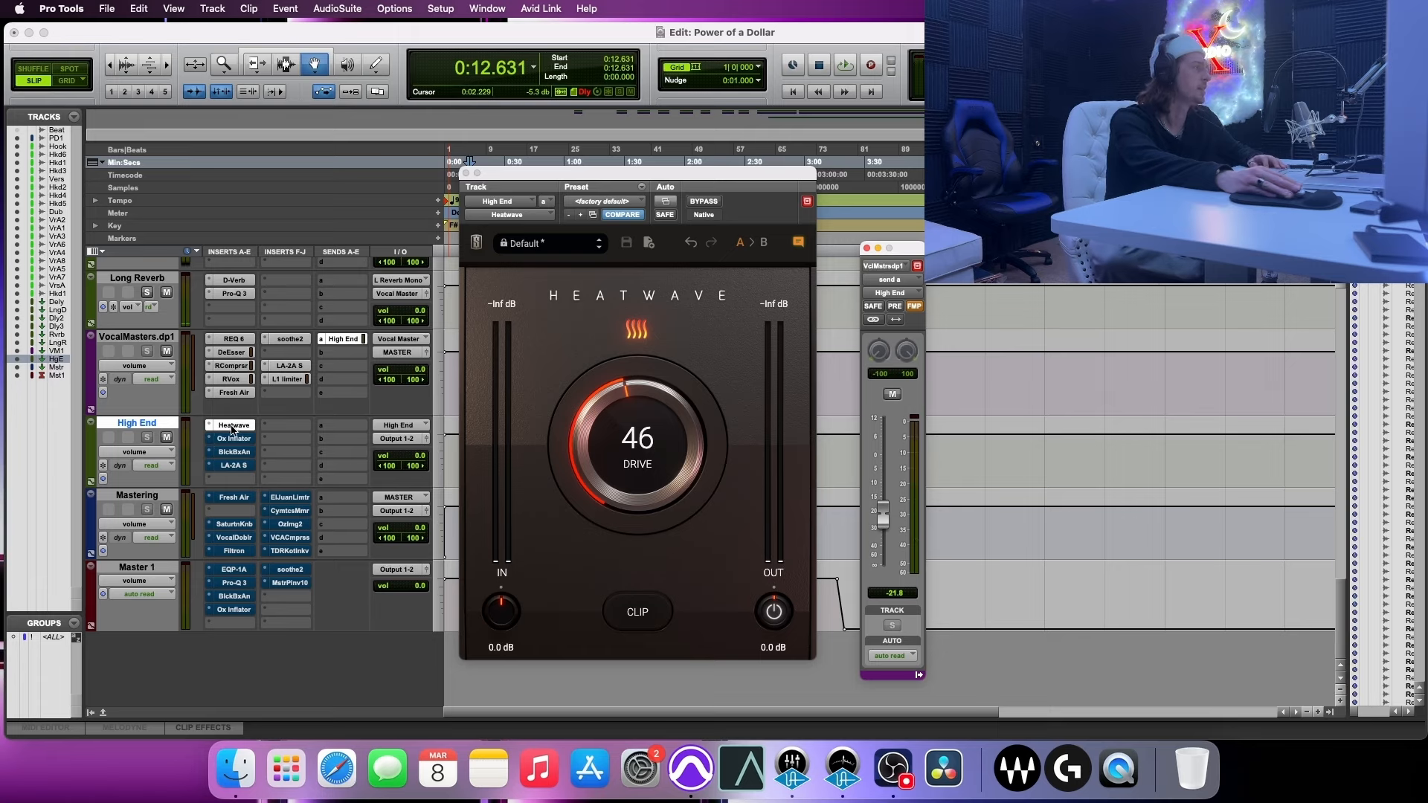
mouse_move(232, 429)
mouse_down()
mouse_move(232, 513)
mouse_move(232, 425)
mouse_up()
super+click(233, 511)
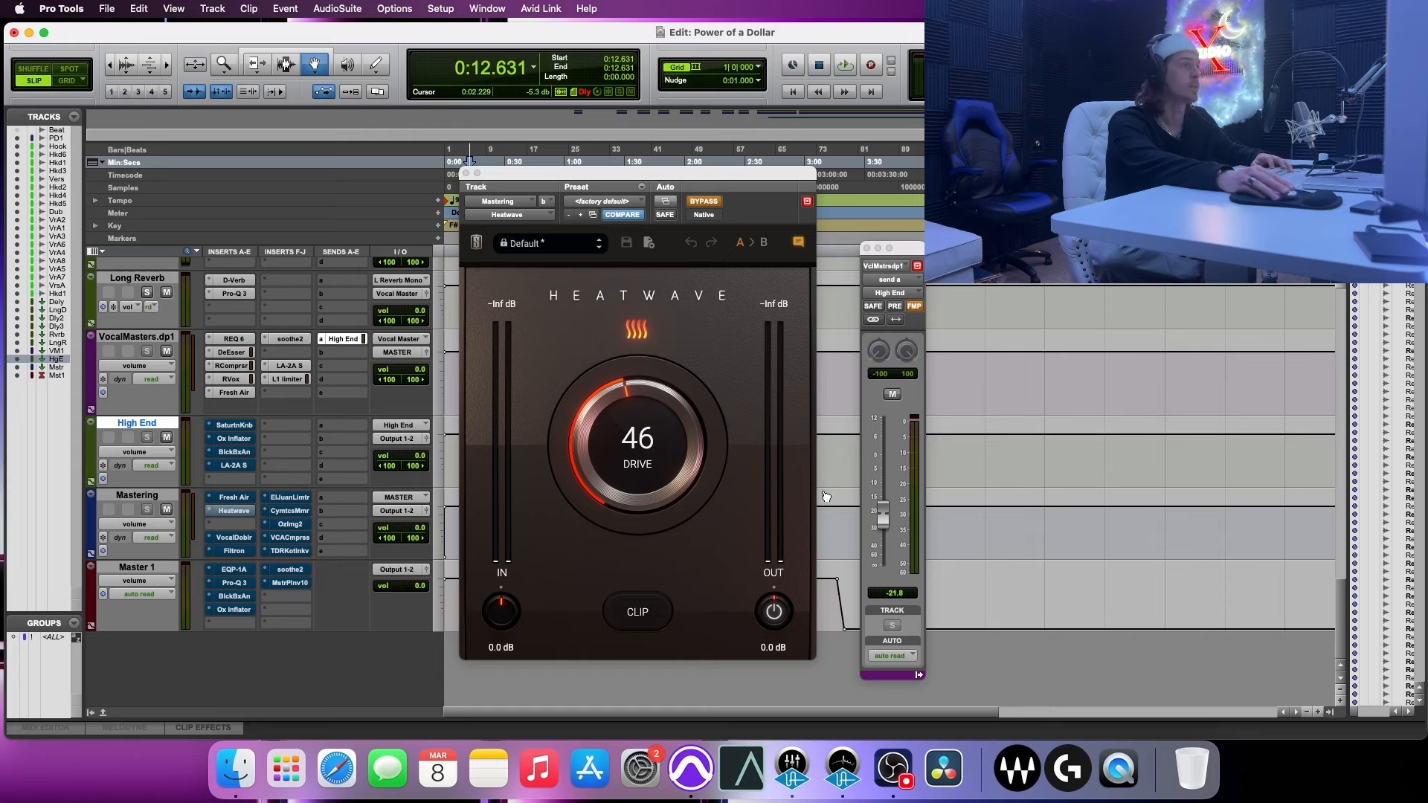
- Pull the High End send level all the way down, then enable Saturation Knob on High End and open its window
drag(880, 520, 886, 580)
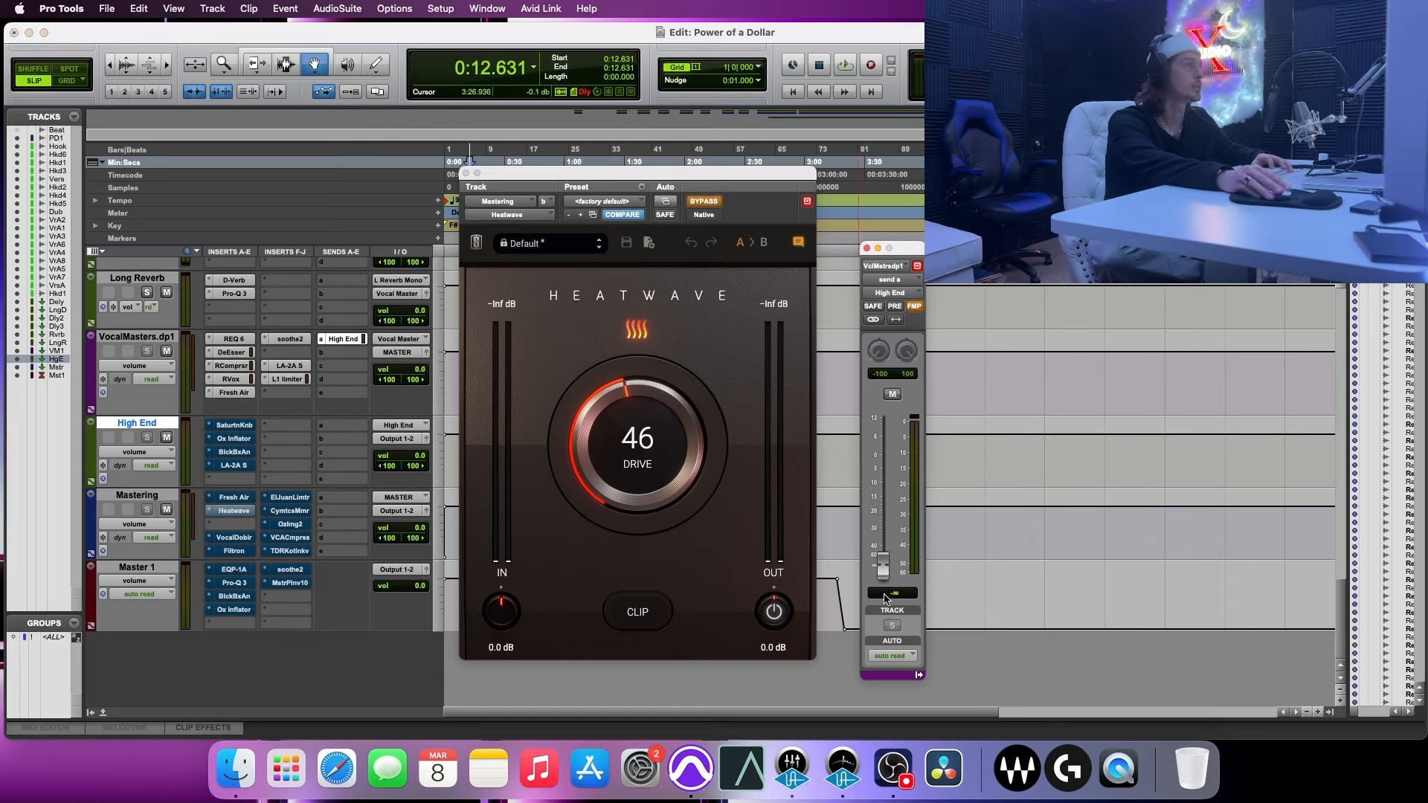
click(229, 428)
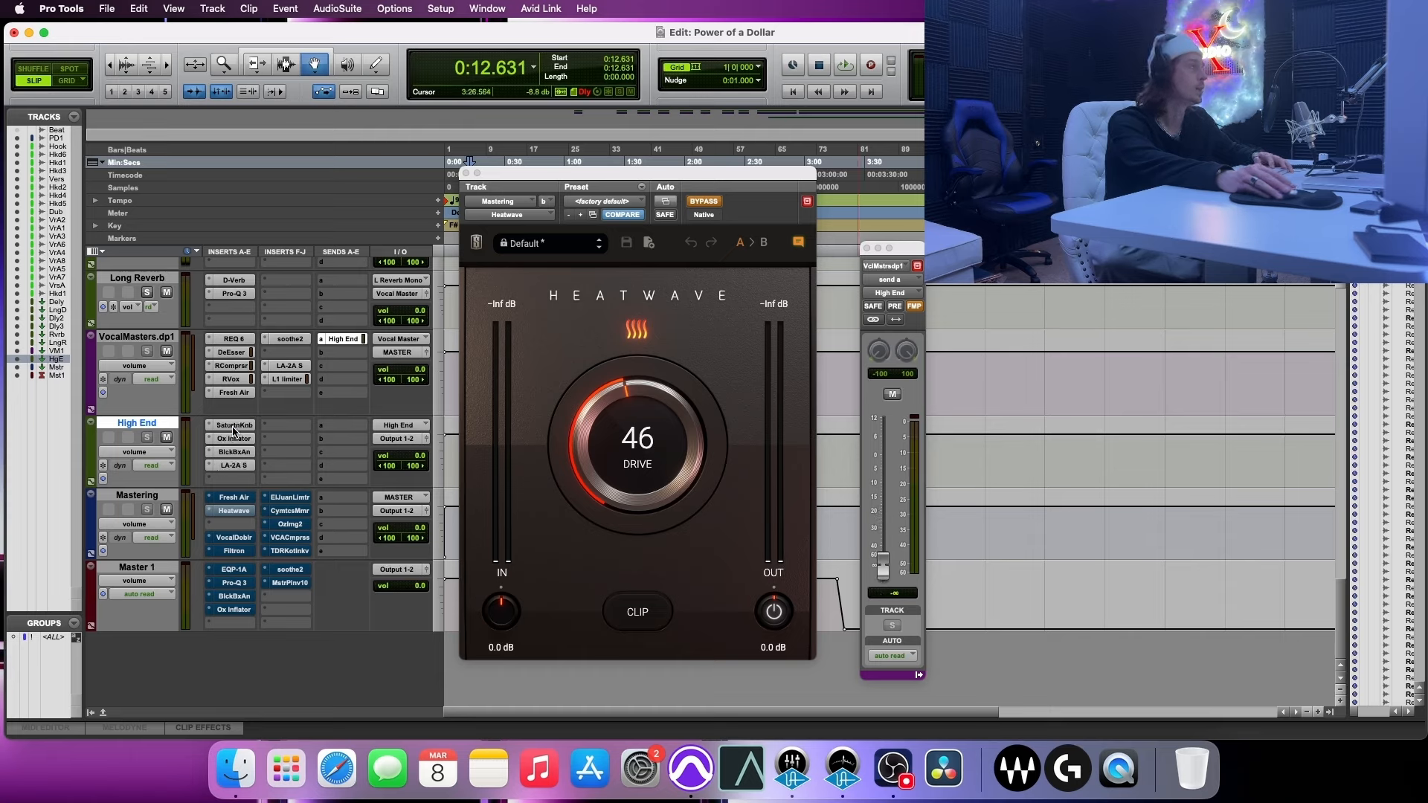
click(232, 429)
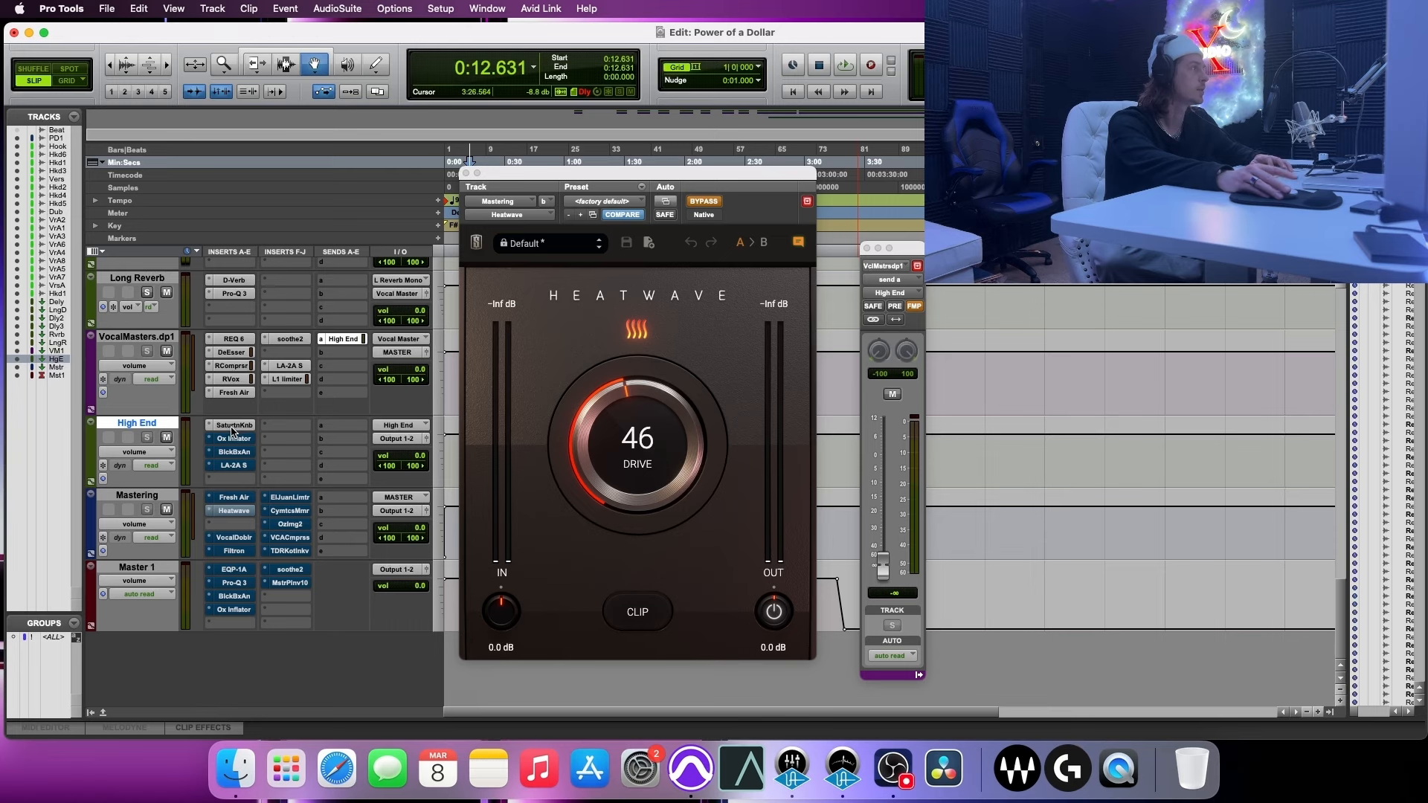
drag(698, 176, 544, 146)
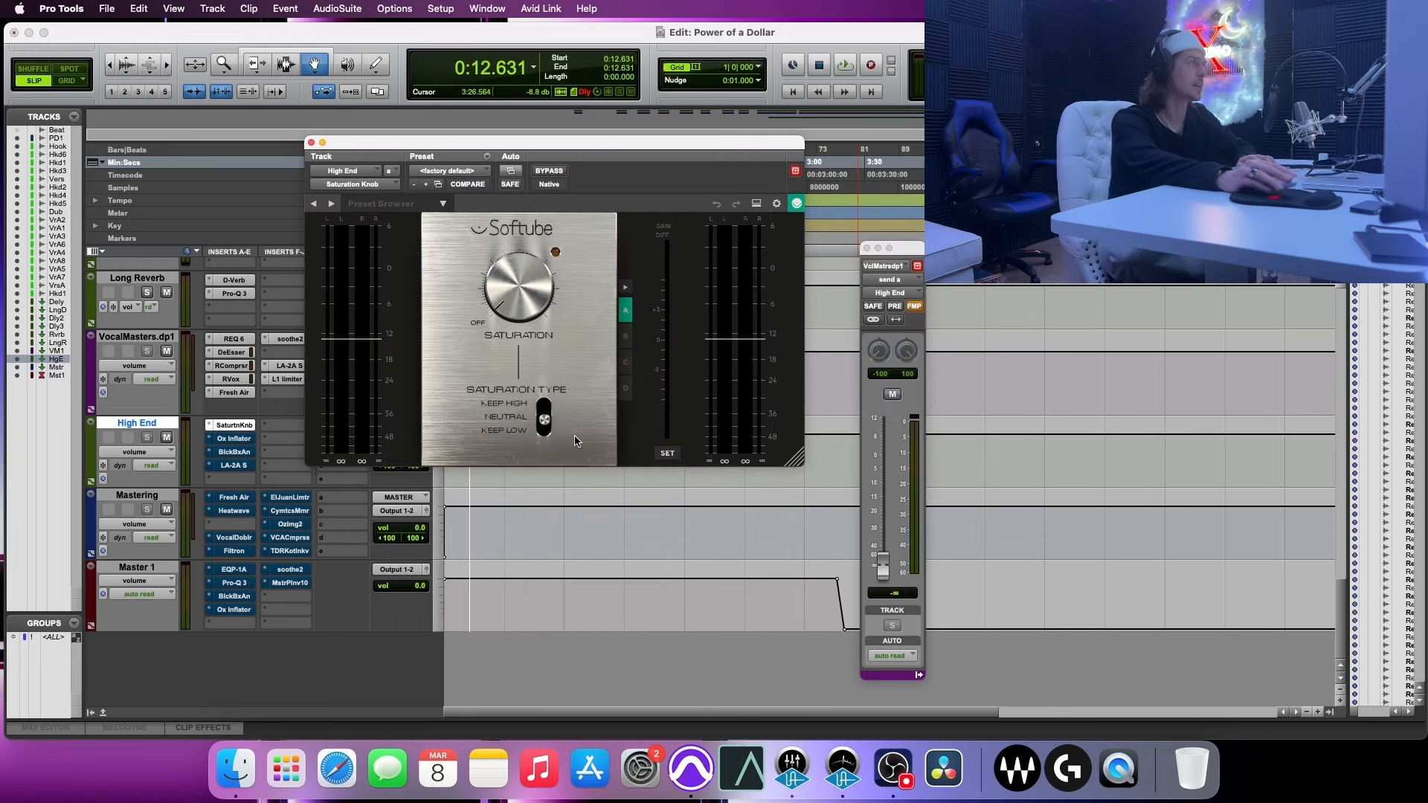
- Keep Saturation Type on Neutral and reset the High End send to 0.0 dB, with its window closer to Saturation Knob
mouse_move(541, 410)
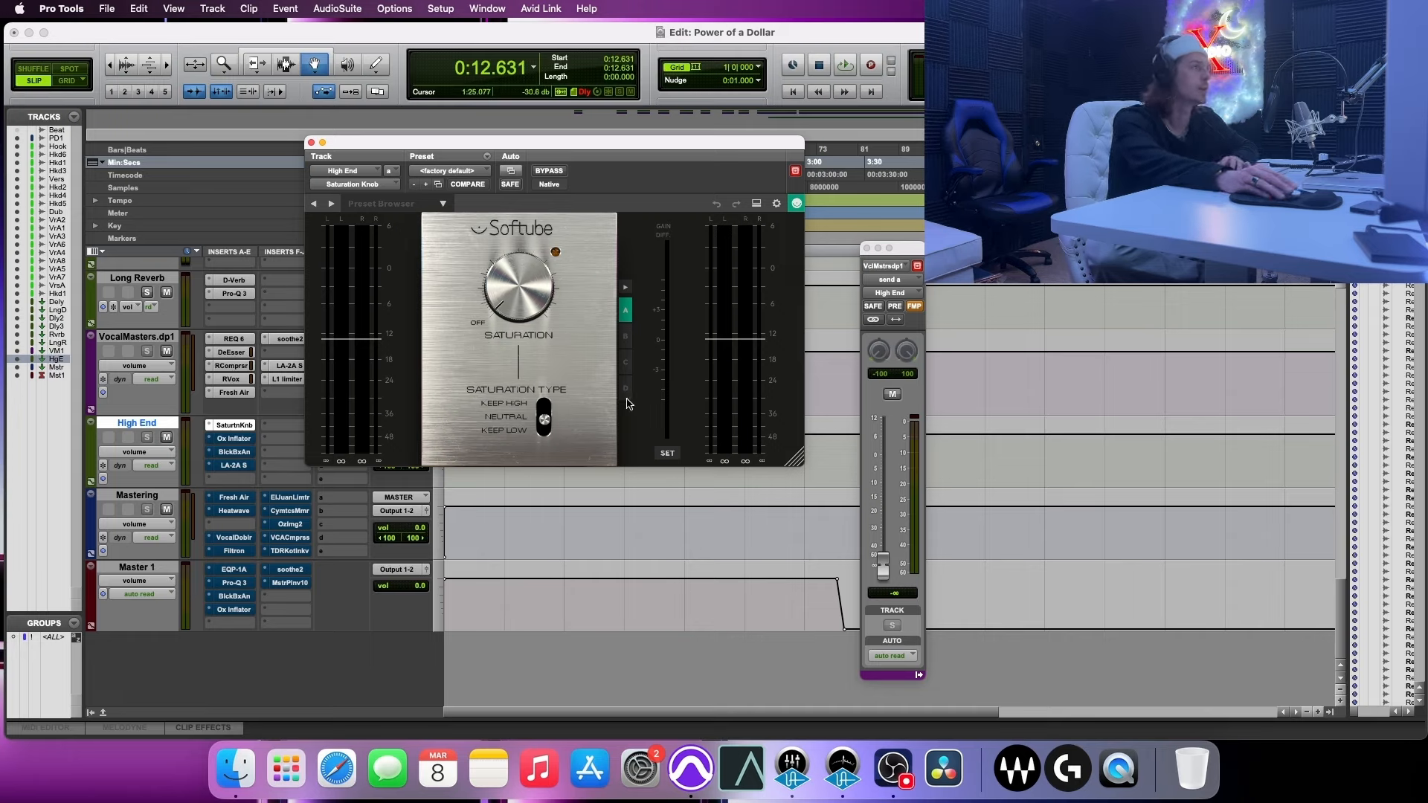
drag(545, 402, 547, 402)
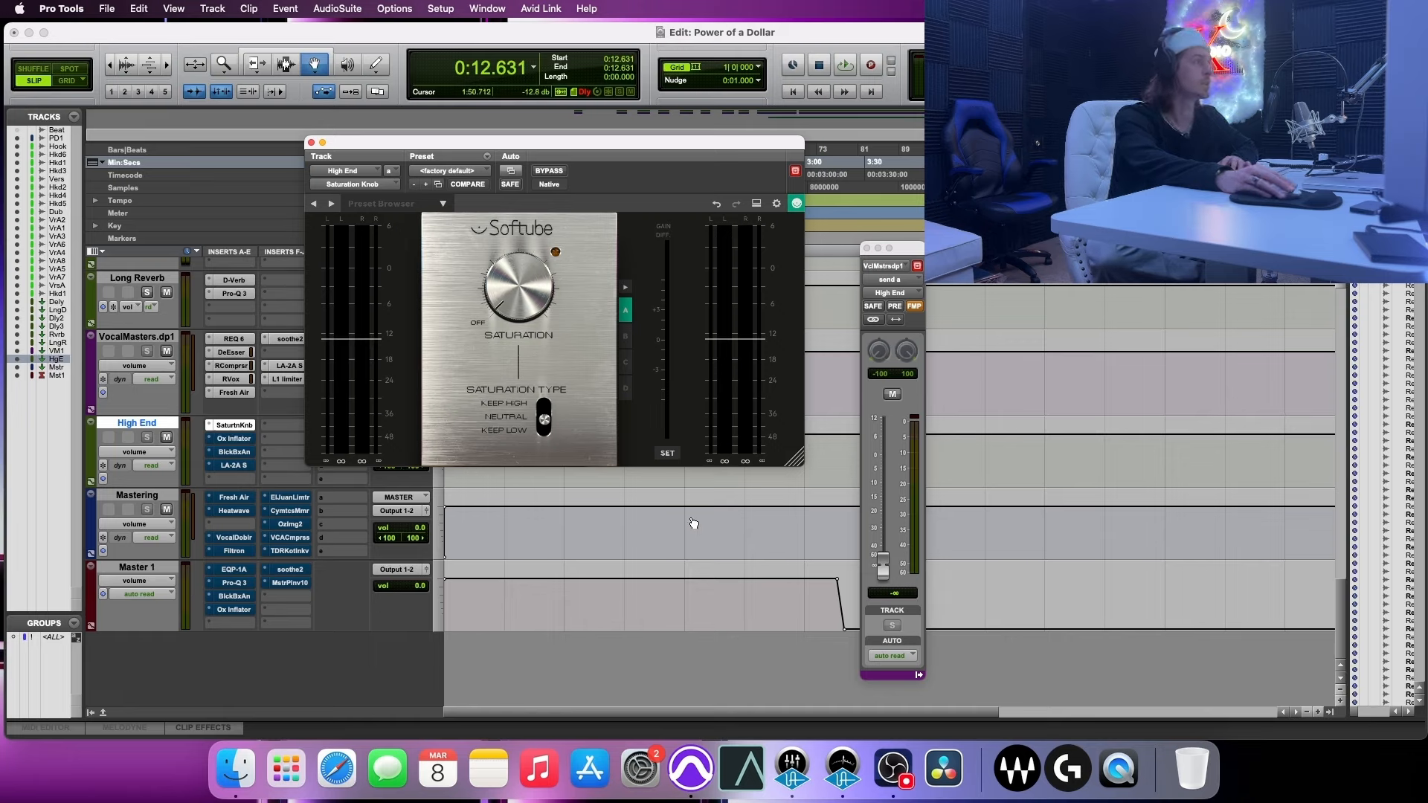
alt+click(882, 565)
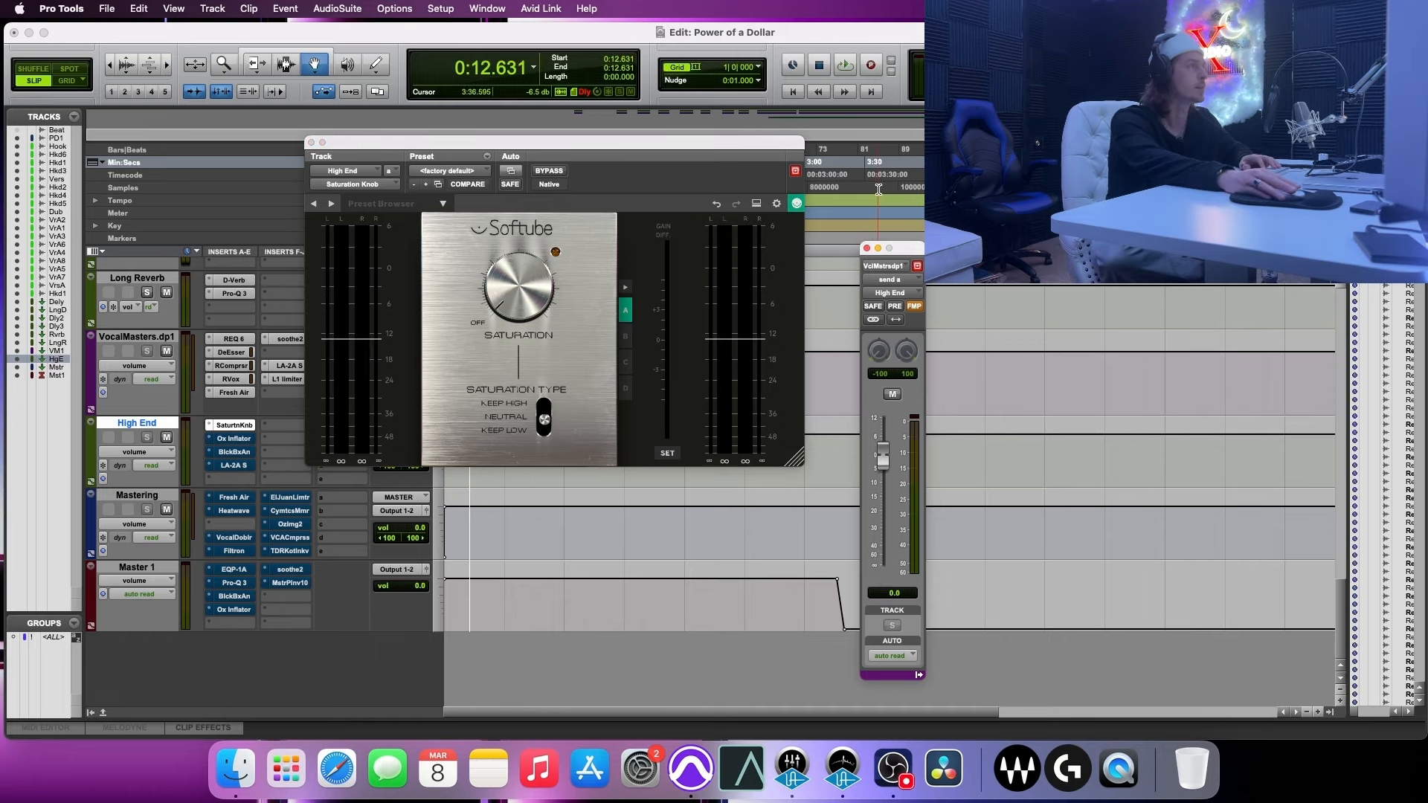
drag(911, 250, 884, 260)
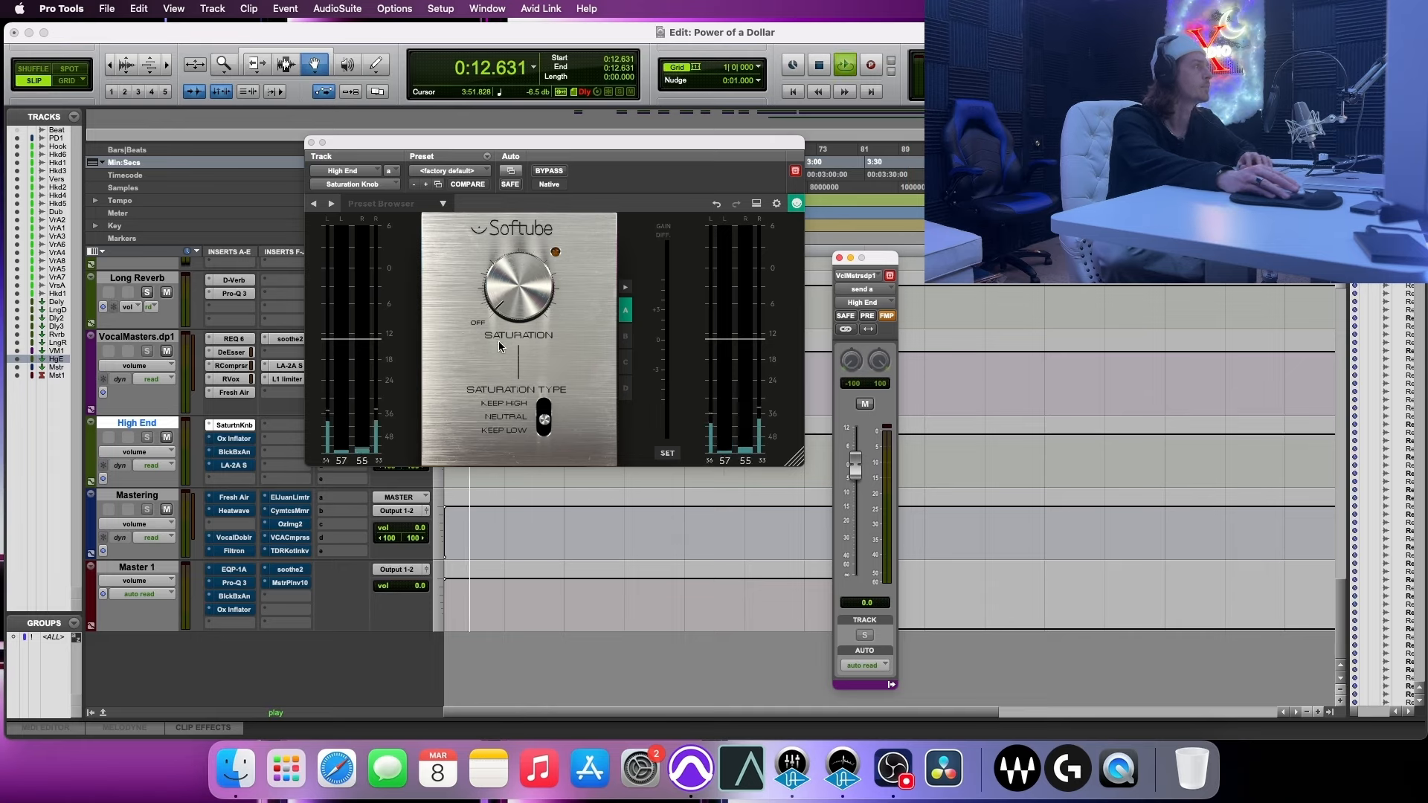
- Raise Saturation Knob's saturation from off to slightly above 2.8 during playback, then stop
key(space)
mouse_move(516, 312)
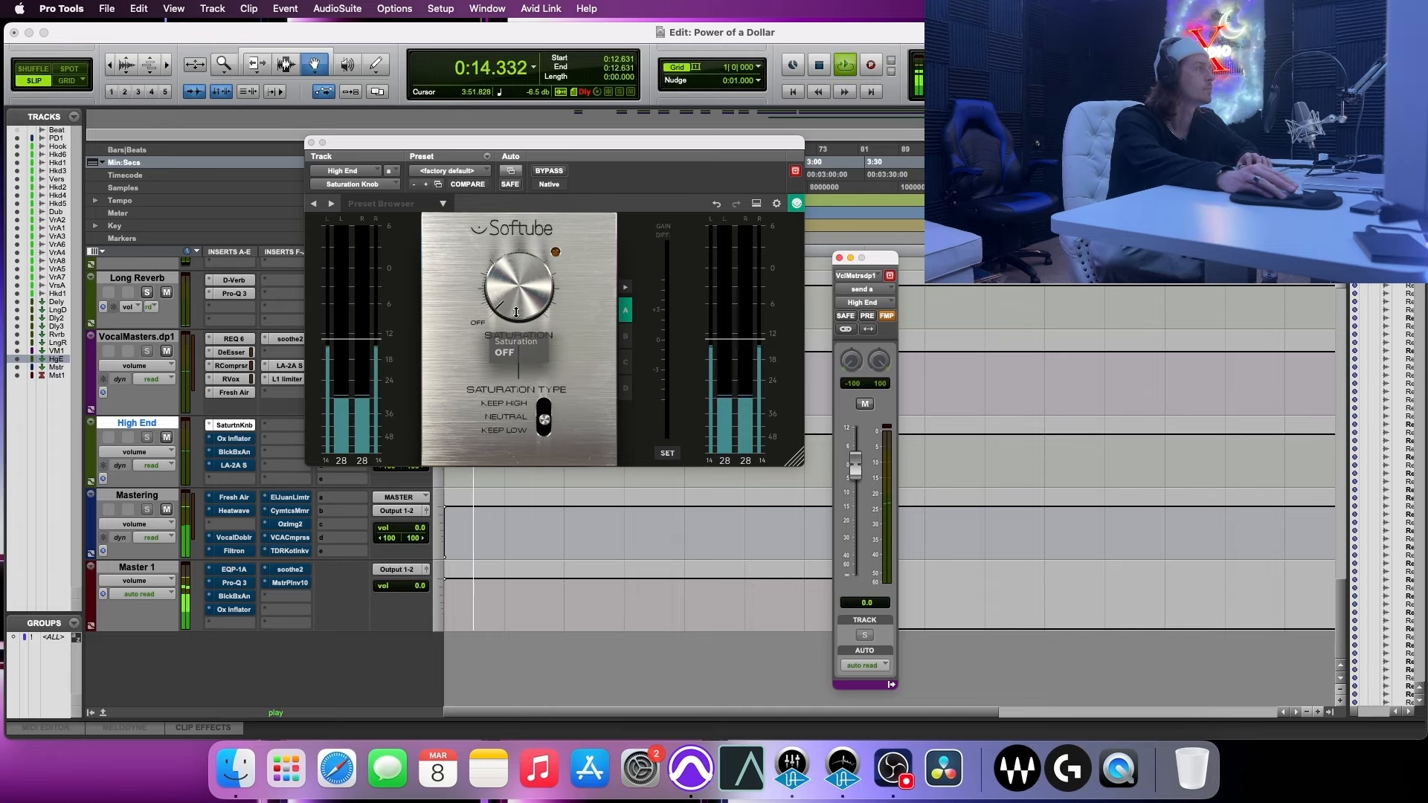
drag(516, 312, 516, 294)
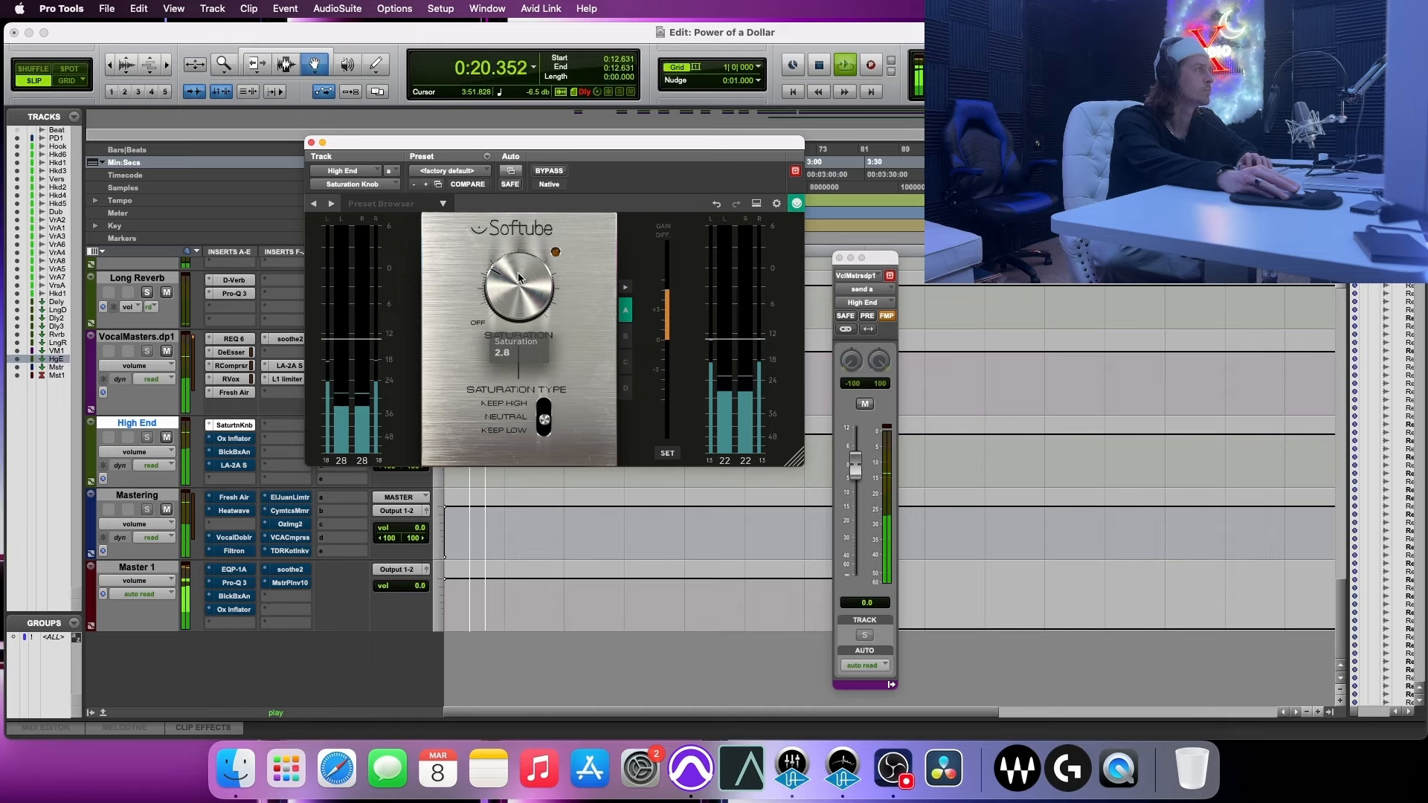
drag(517, 272, 520, 267)
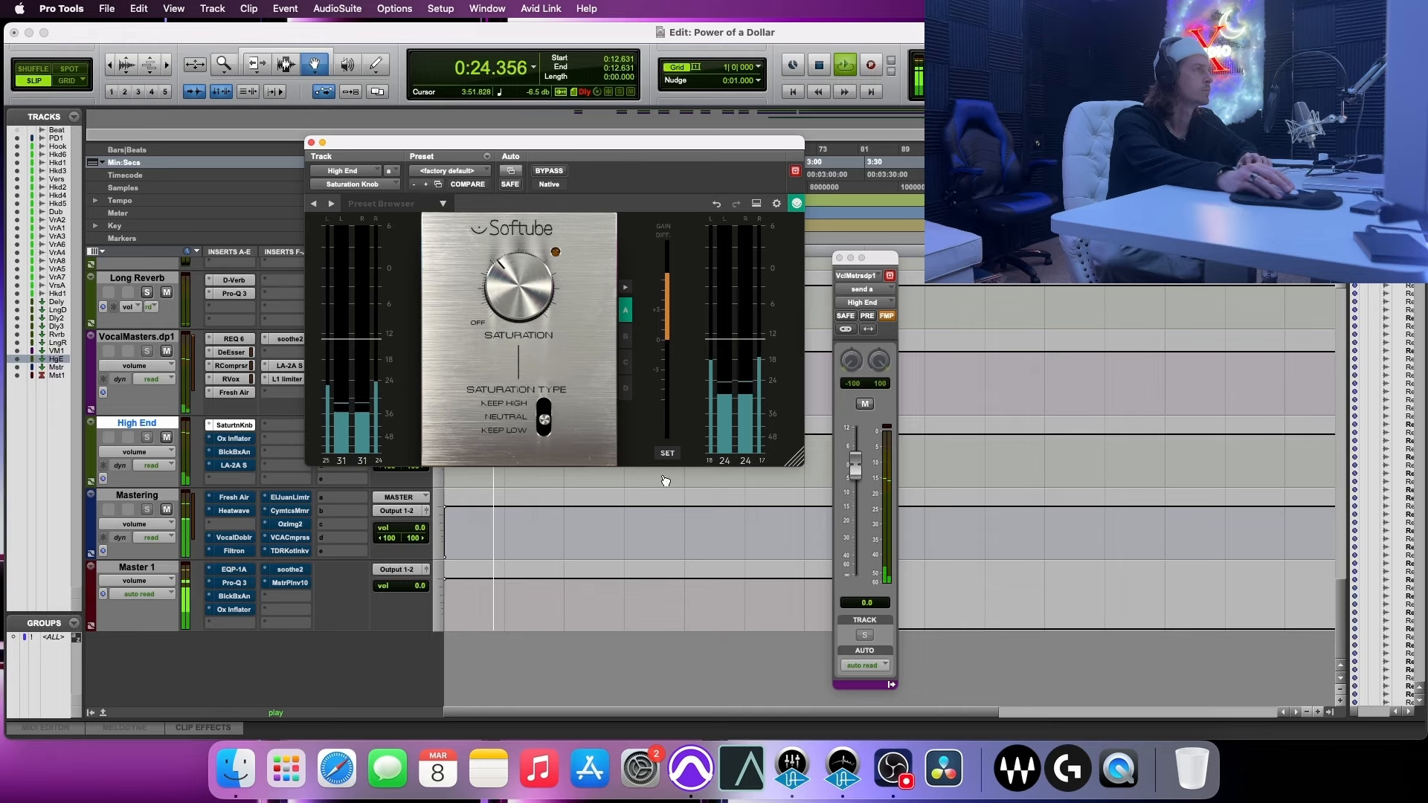
key(space)
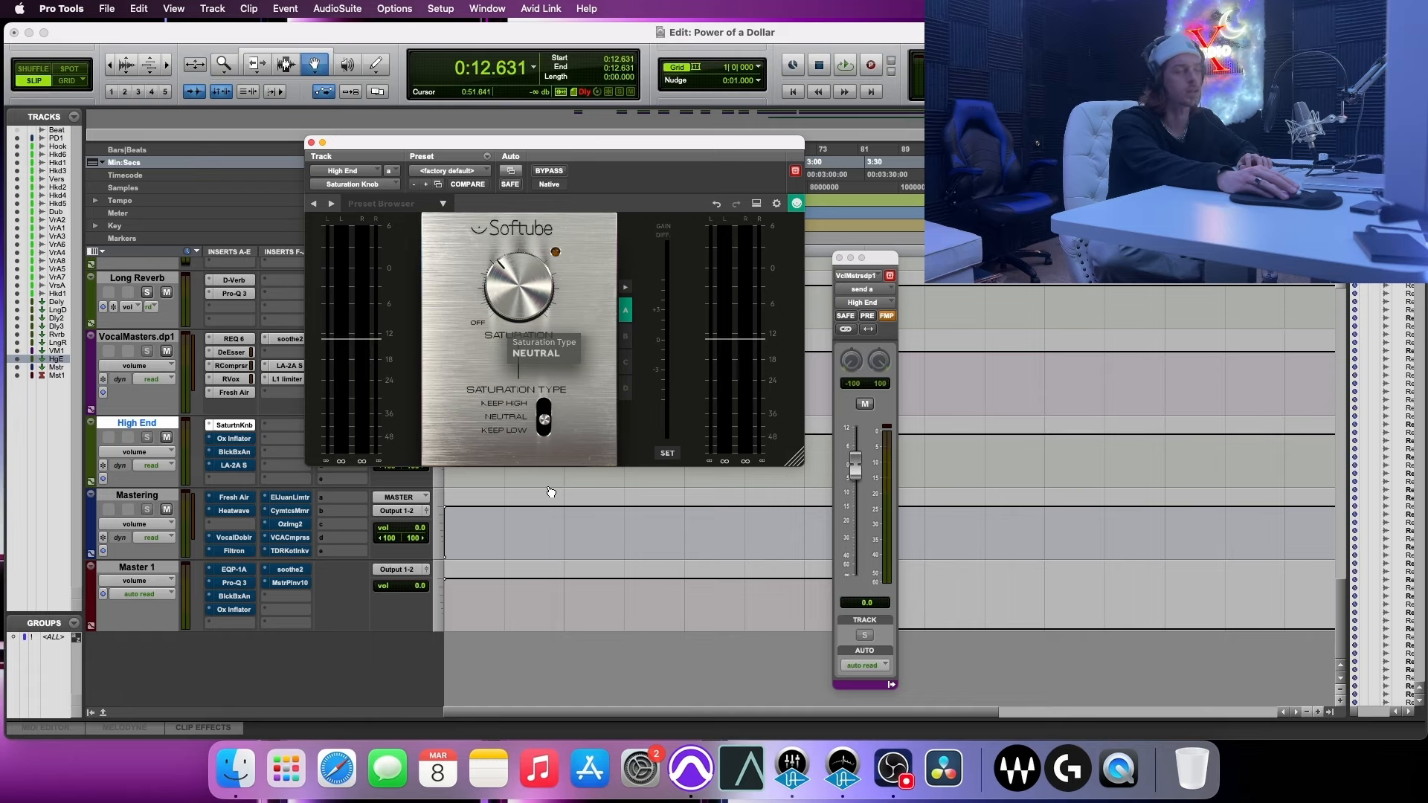
- Compare the Keep Low, Neutral and Keep High saturation types during playback, leaving Saturation Knob on Keep High
key(space)
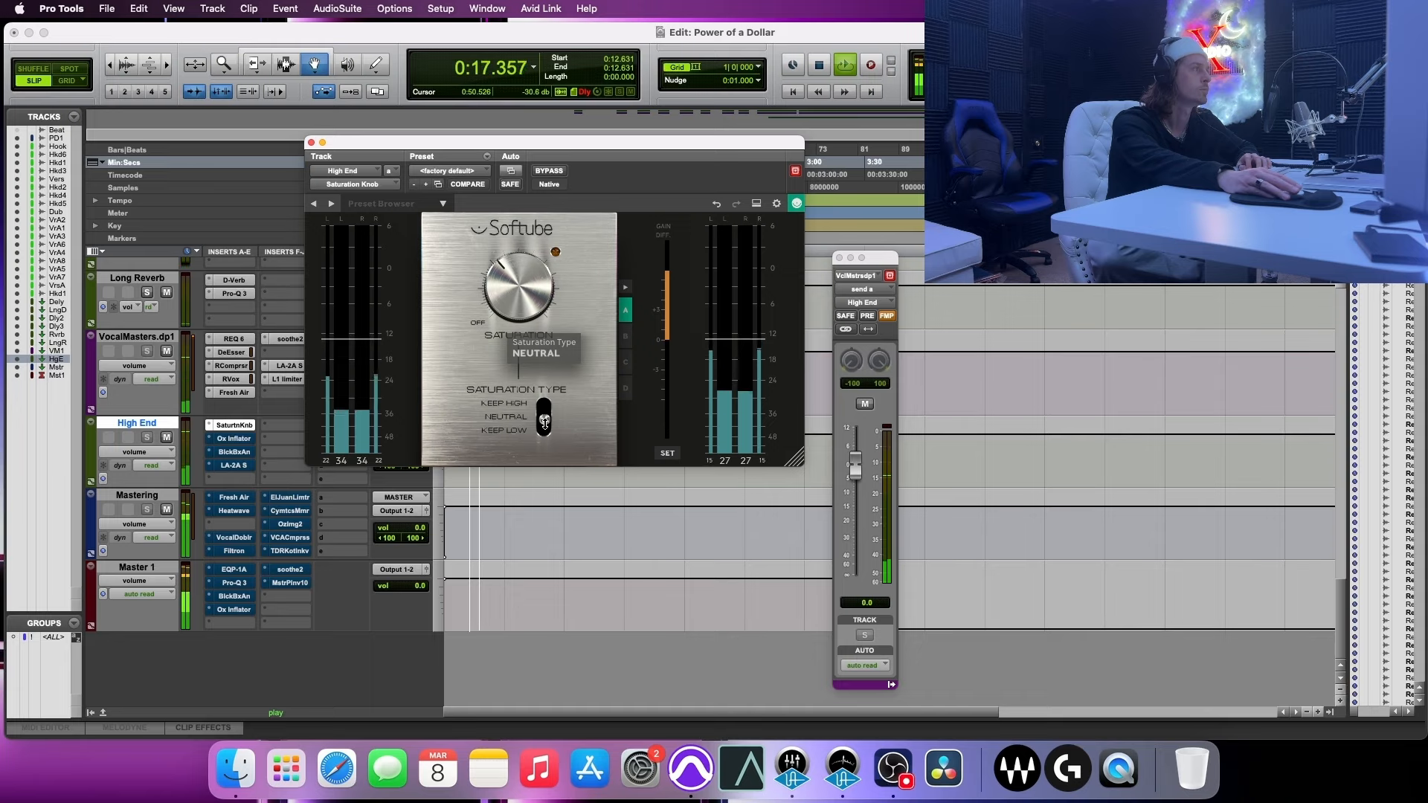
drag(544, 423, 544, 429)
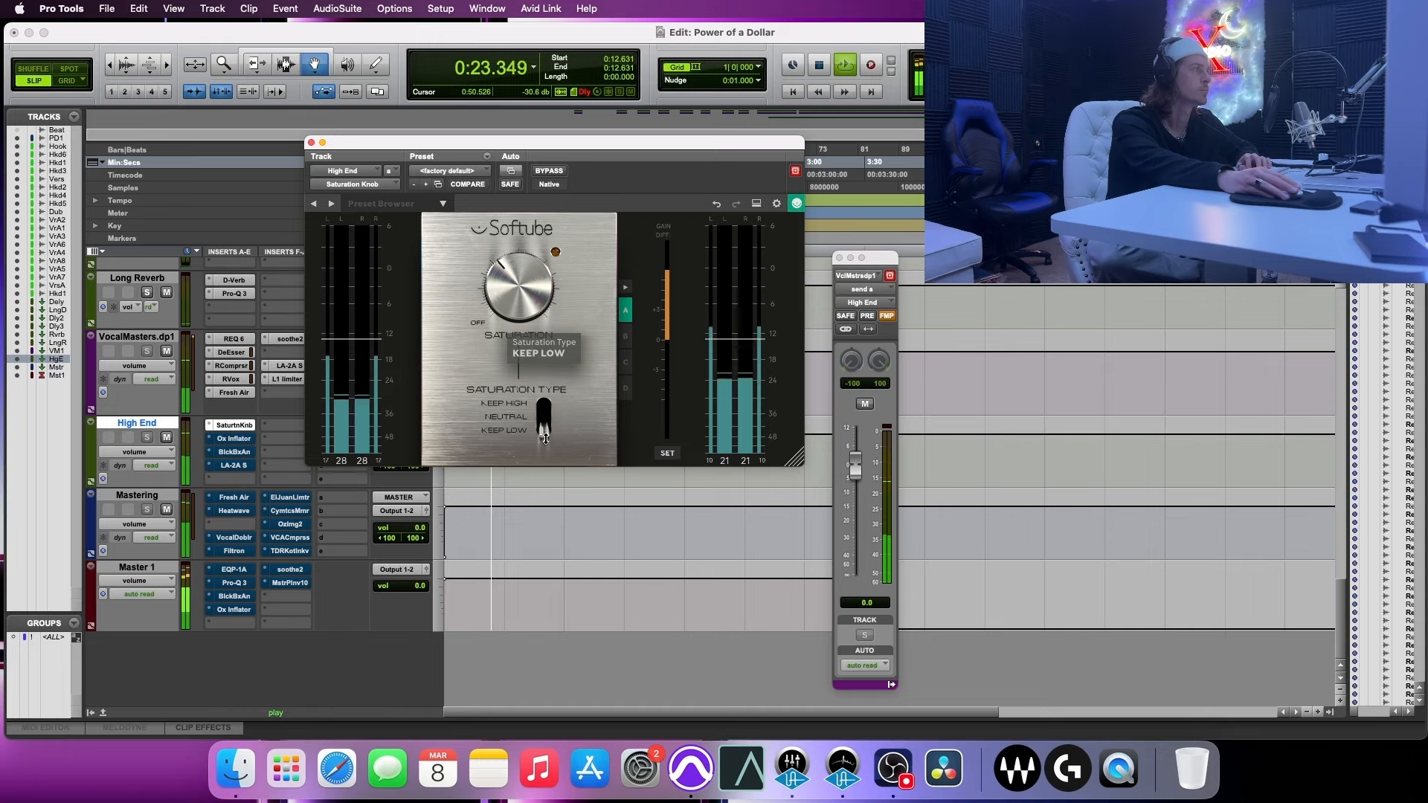
drag(545, 433, 546, 427)
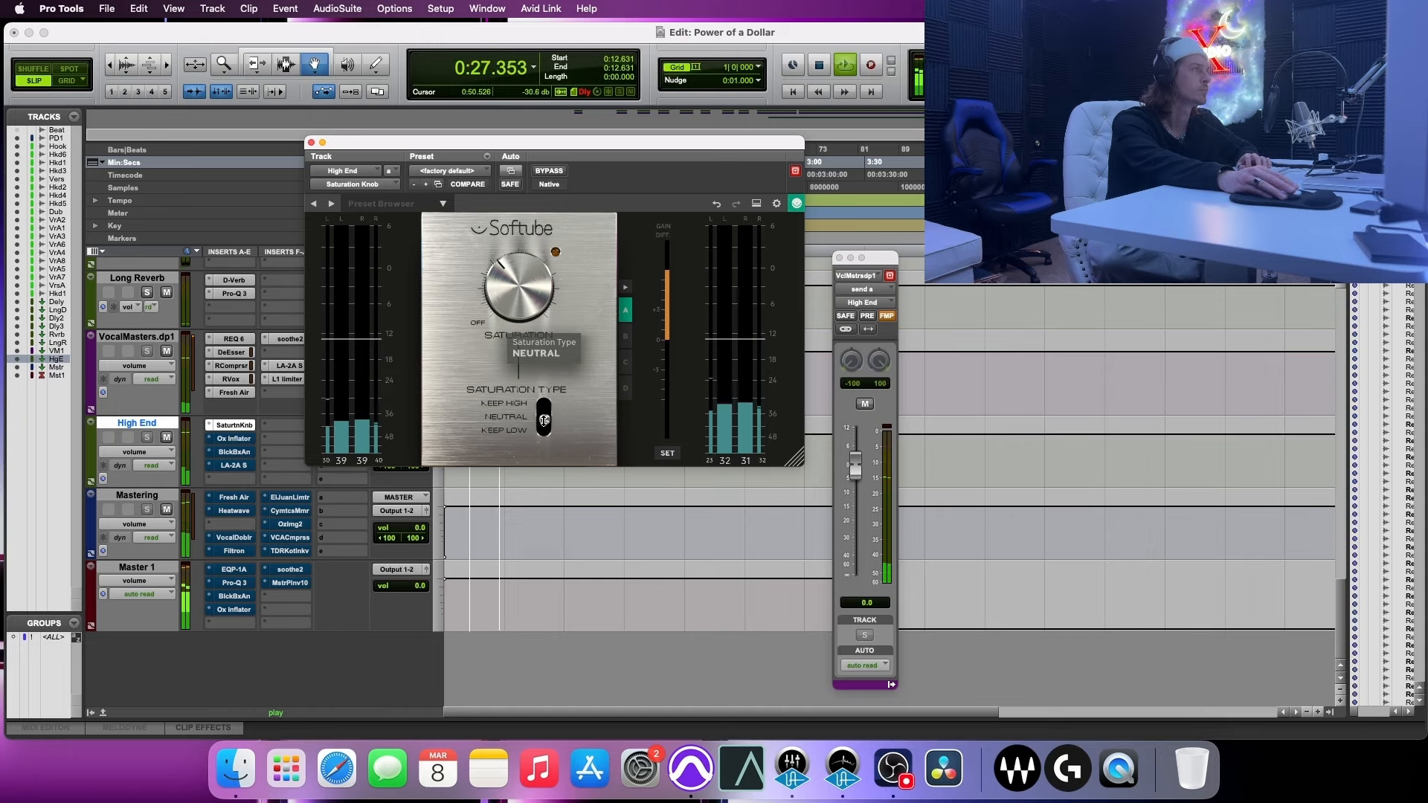
drag(544, 421, 543, 404)
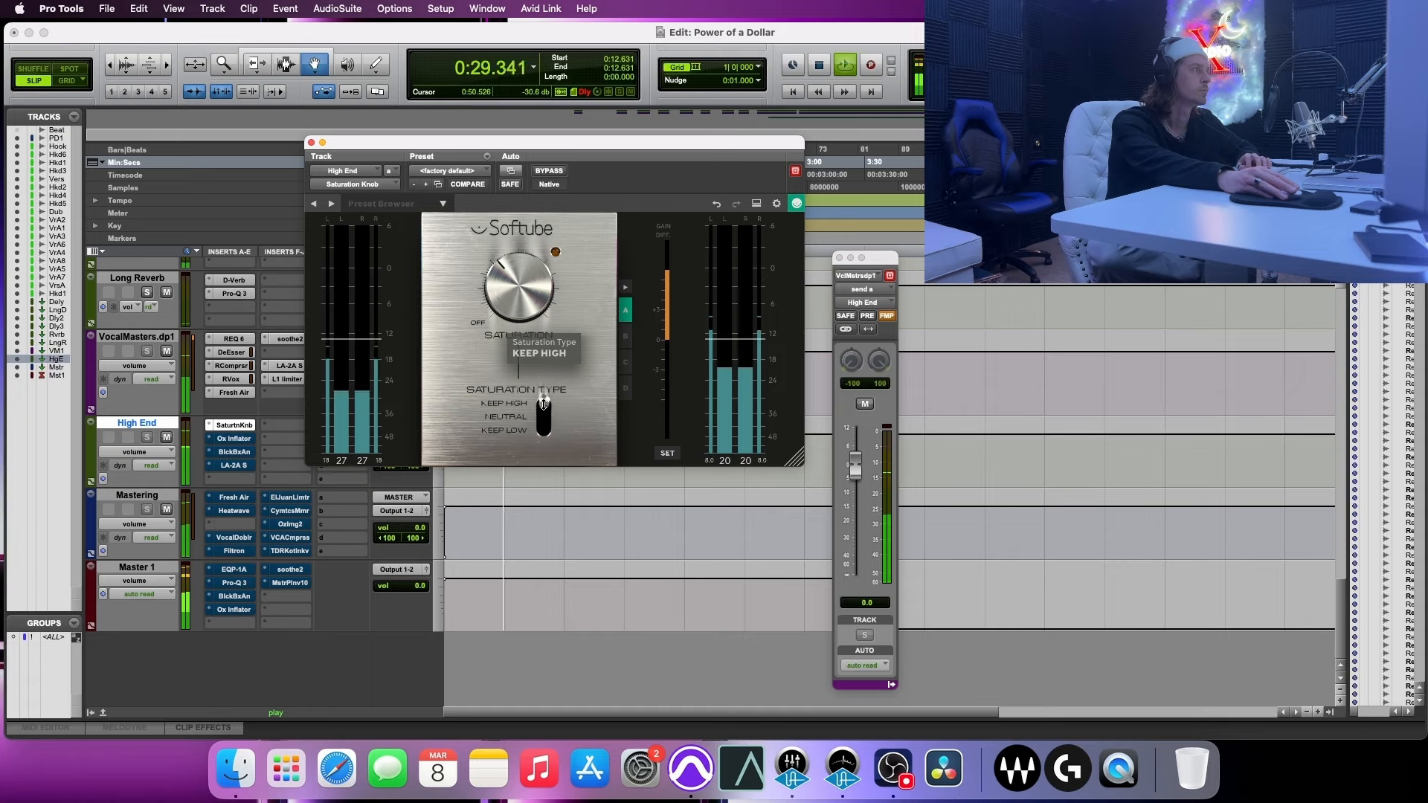
click(545, 408)
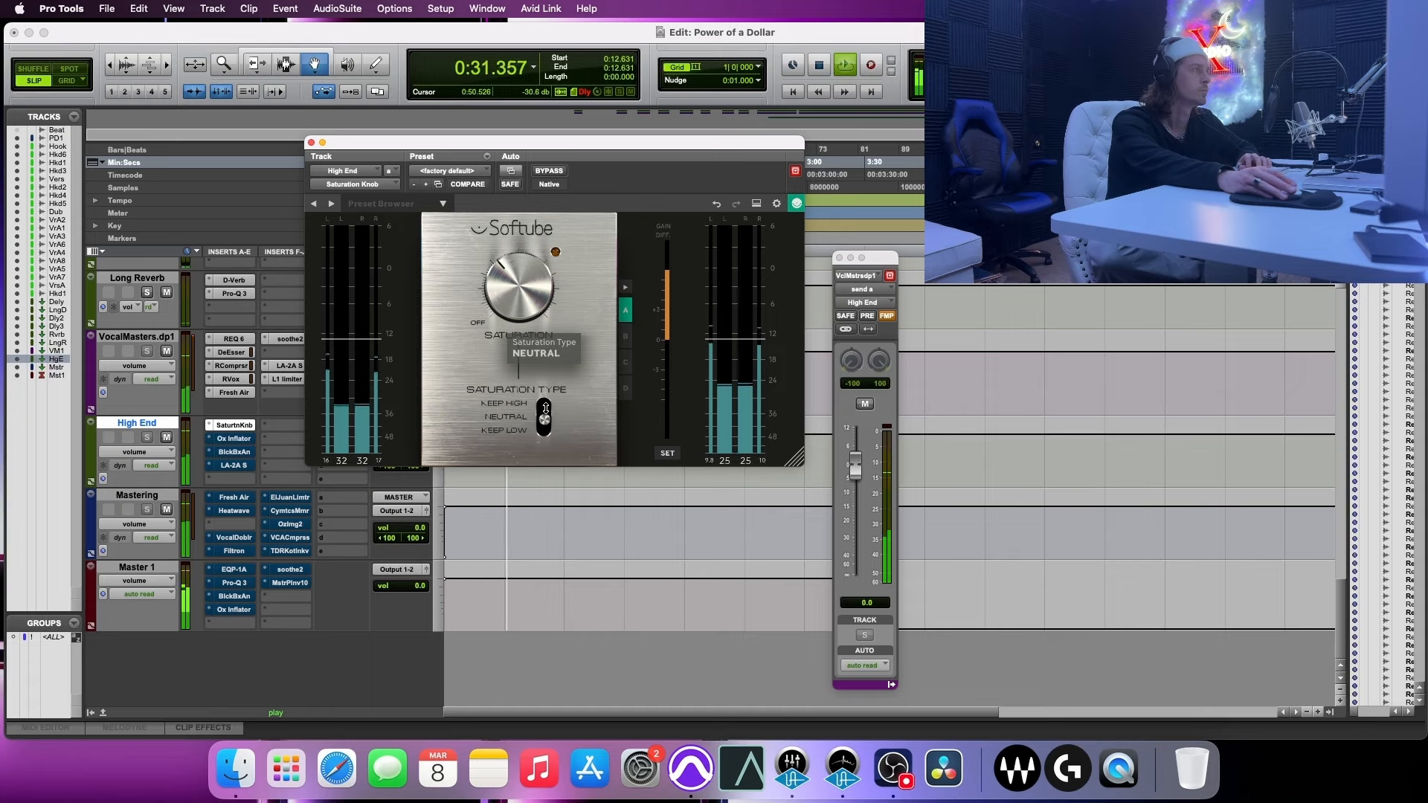
click(545, 408)
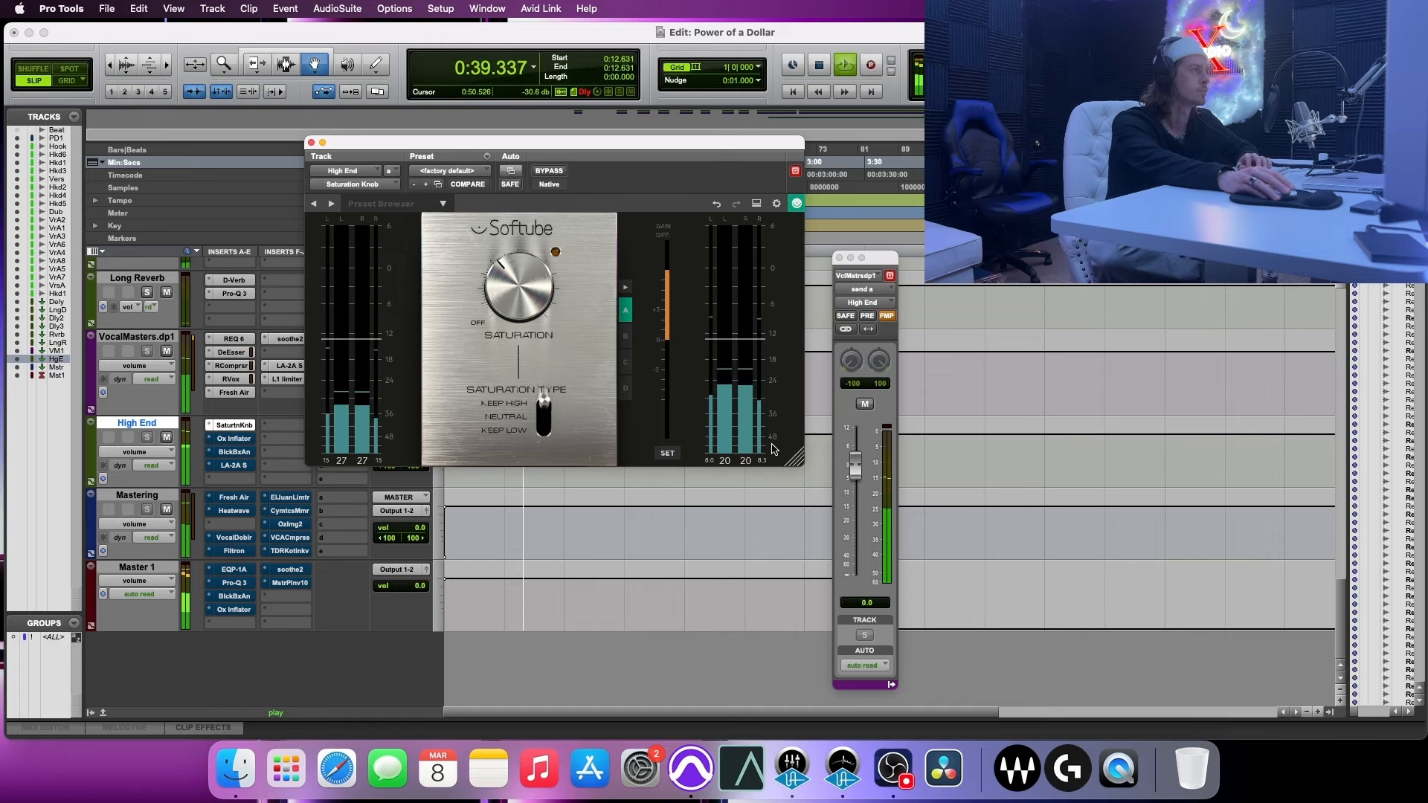
key(space)
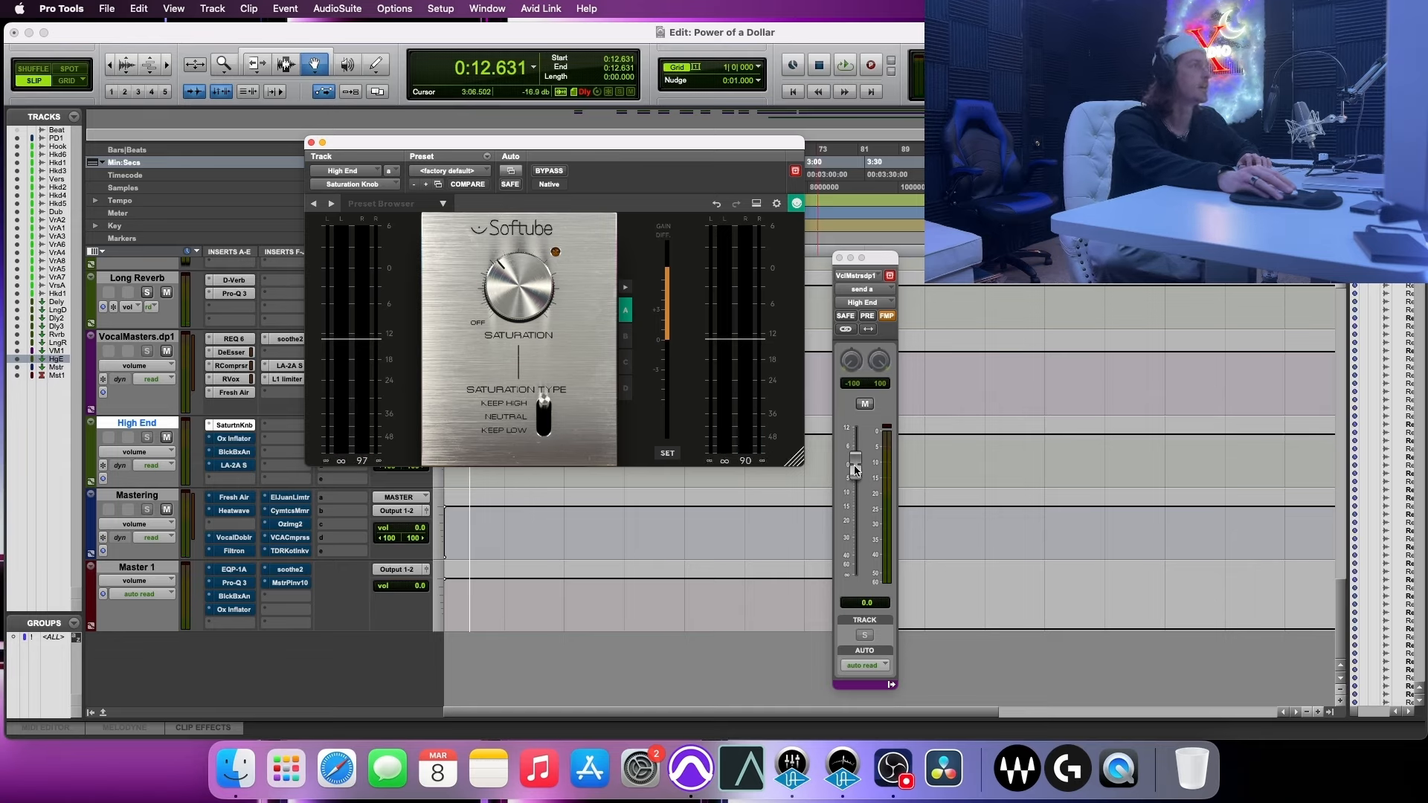
- Pull the High End send level all the way down and blend it in to -15.6 dB during playback
drag(855, 470, 859, 588)
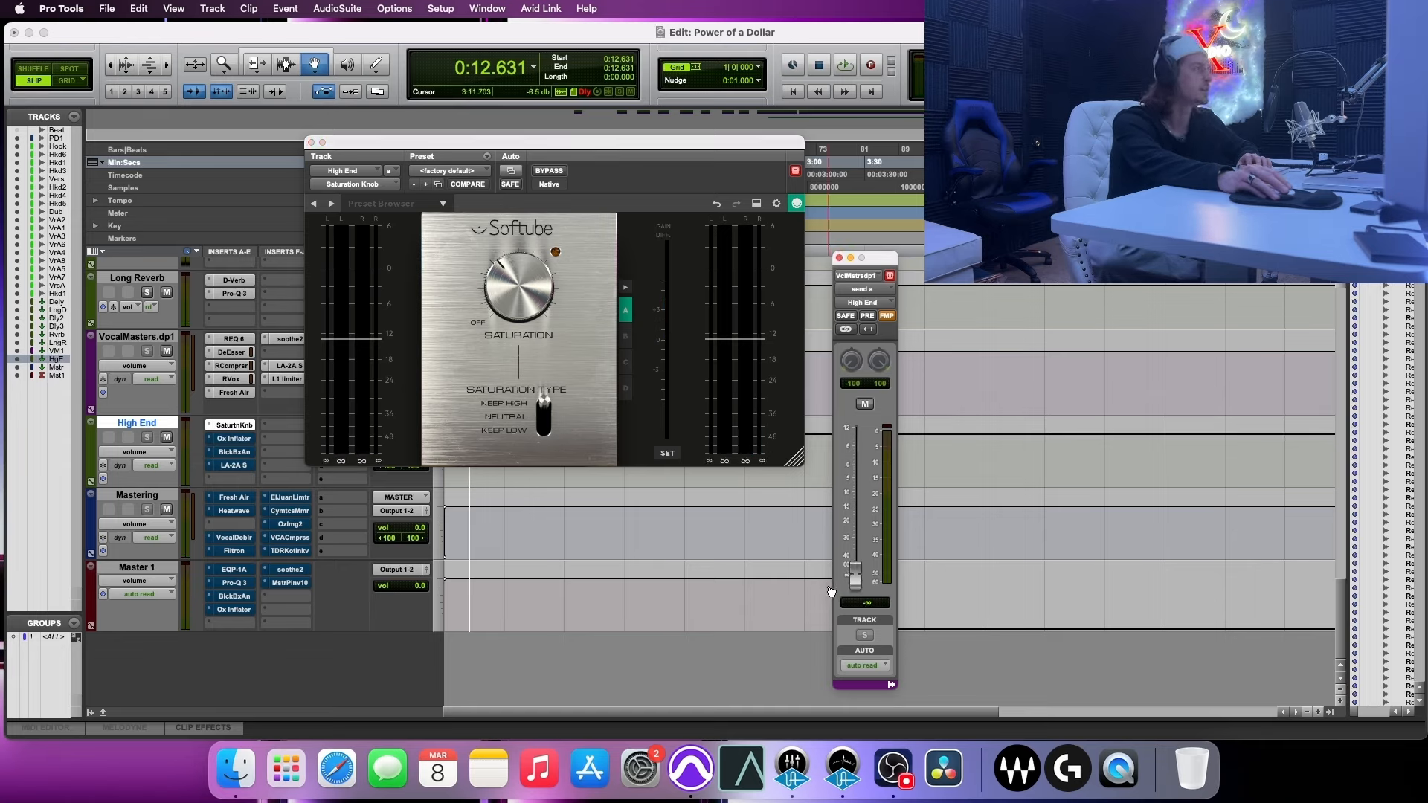
key(space)
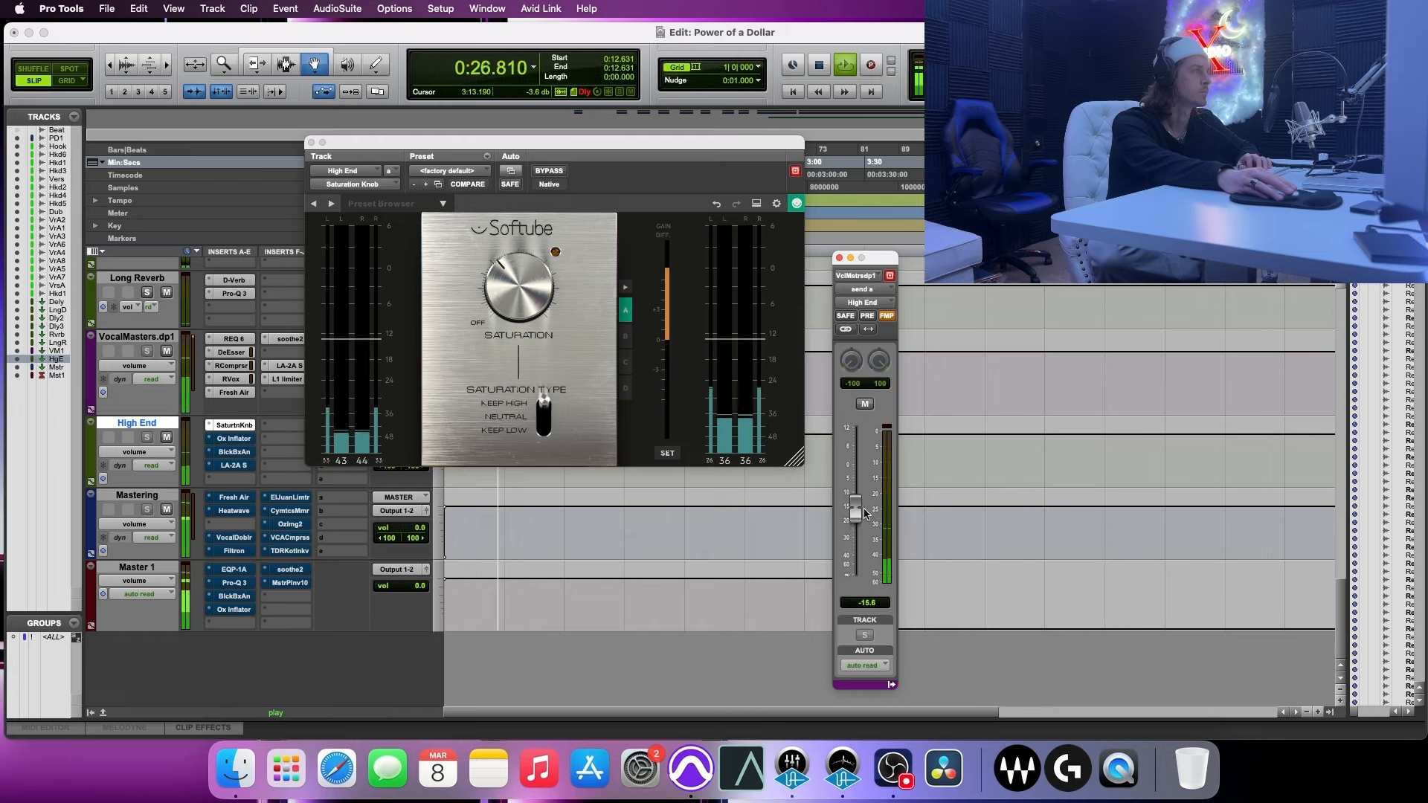
click(518, 292)
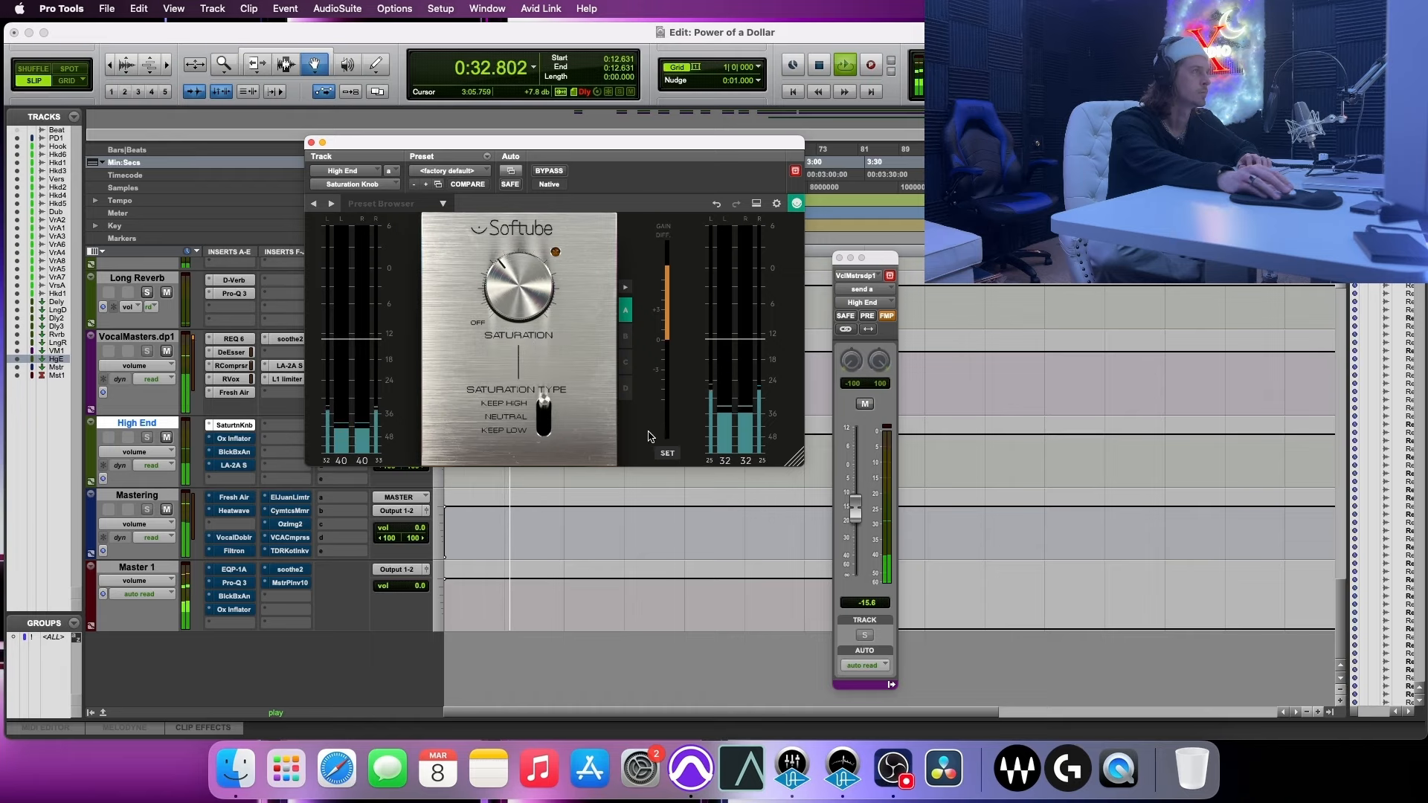
key(space)
- Compare the vocals with the High End send muted and unmuted during playback, leaving the send active
click(865, 404)
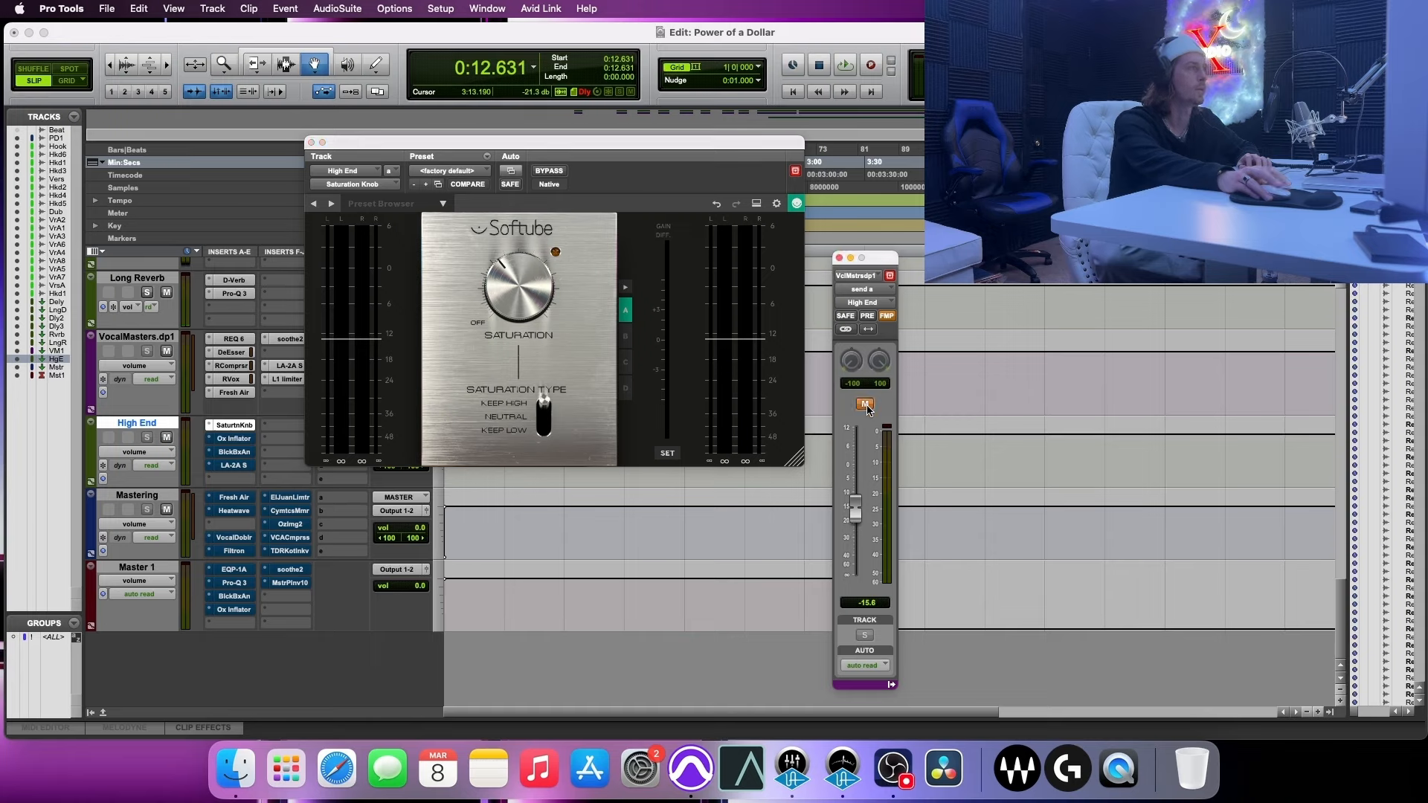
key(space)
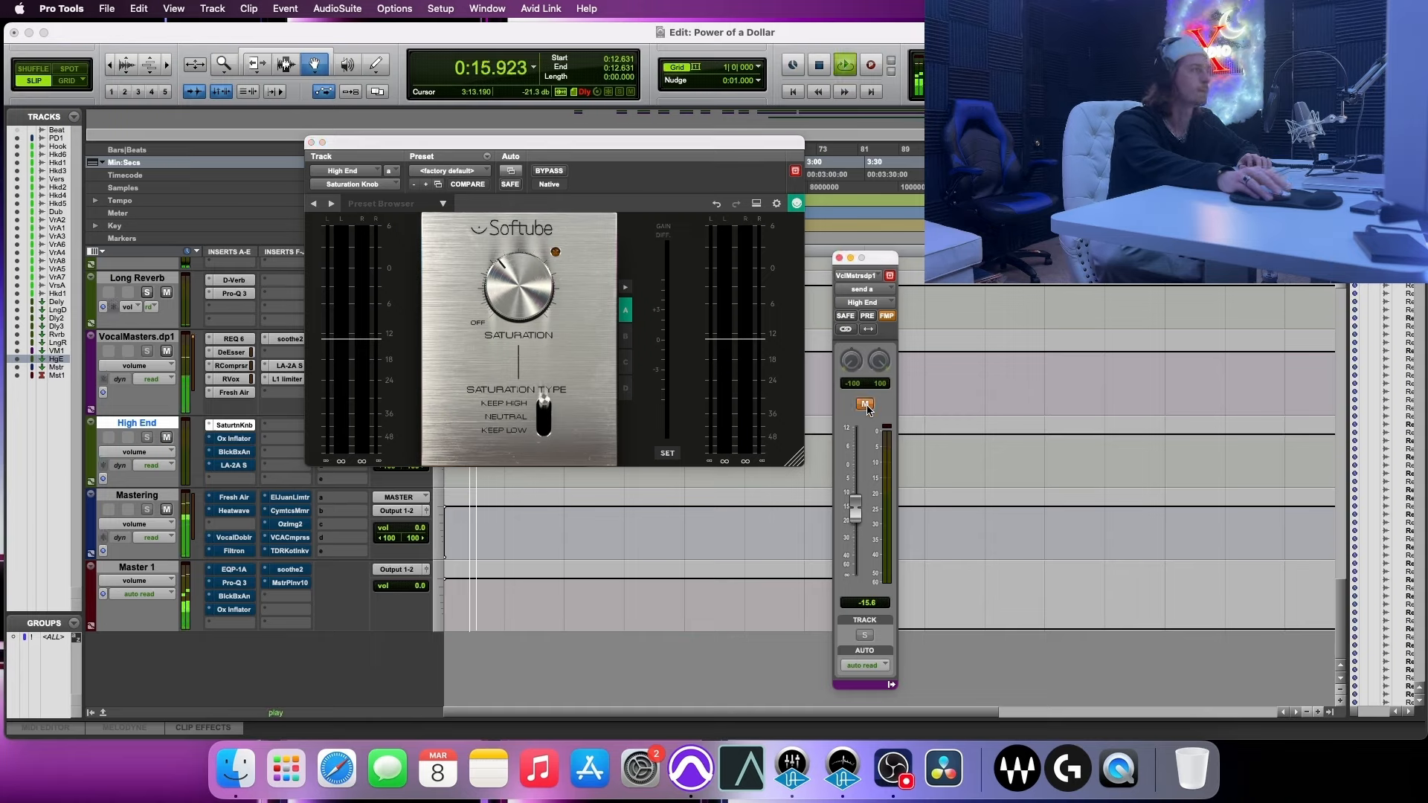
click(865, 405)
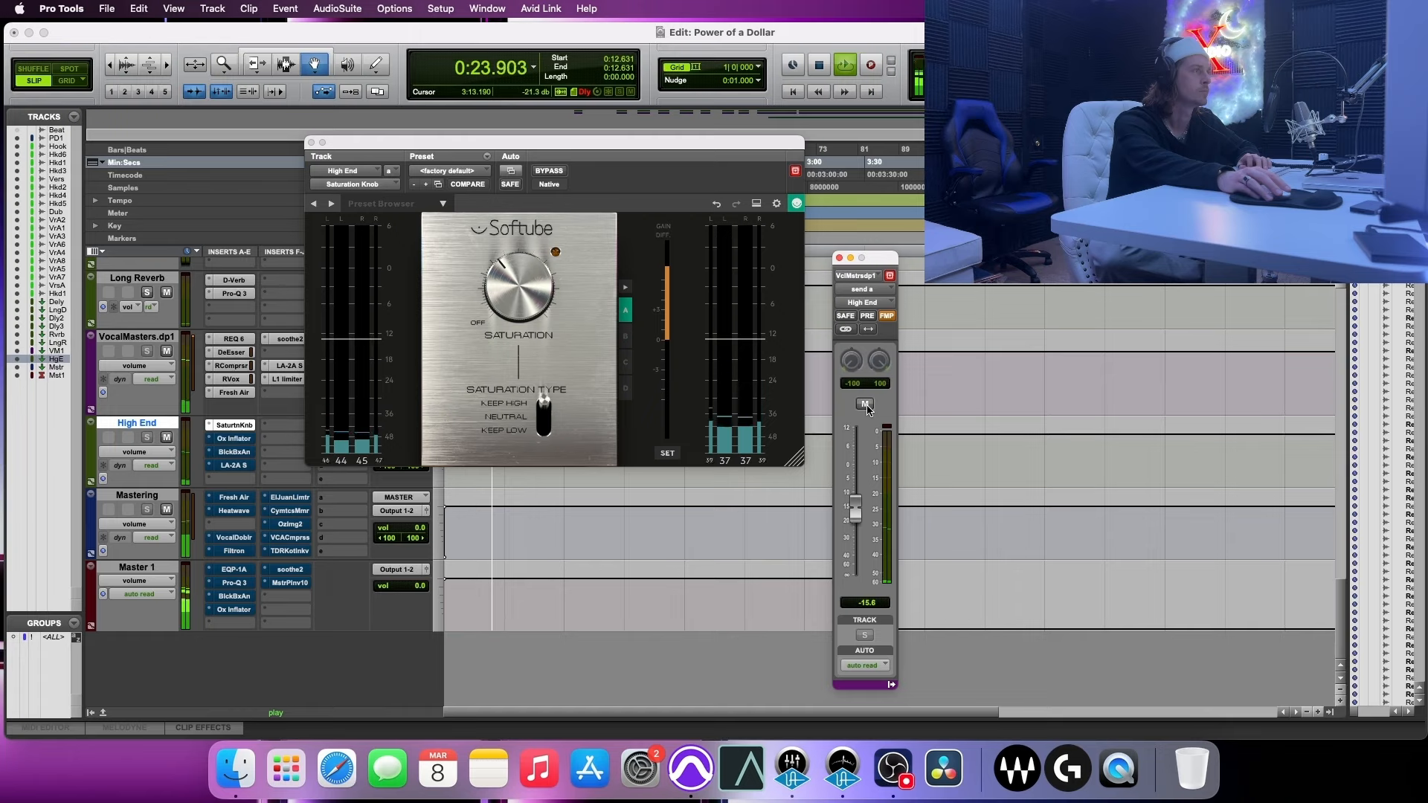
click(866, 406)
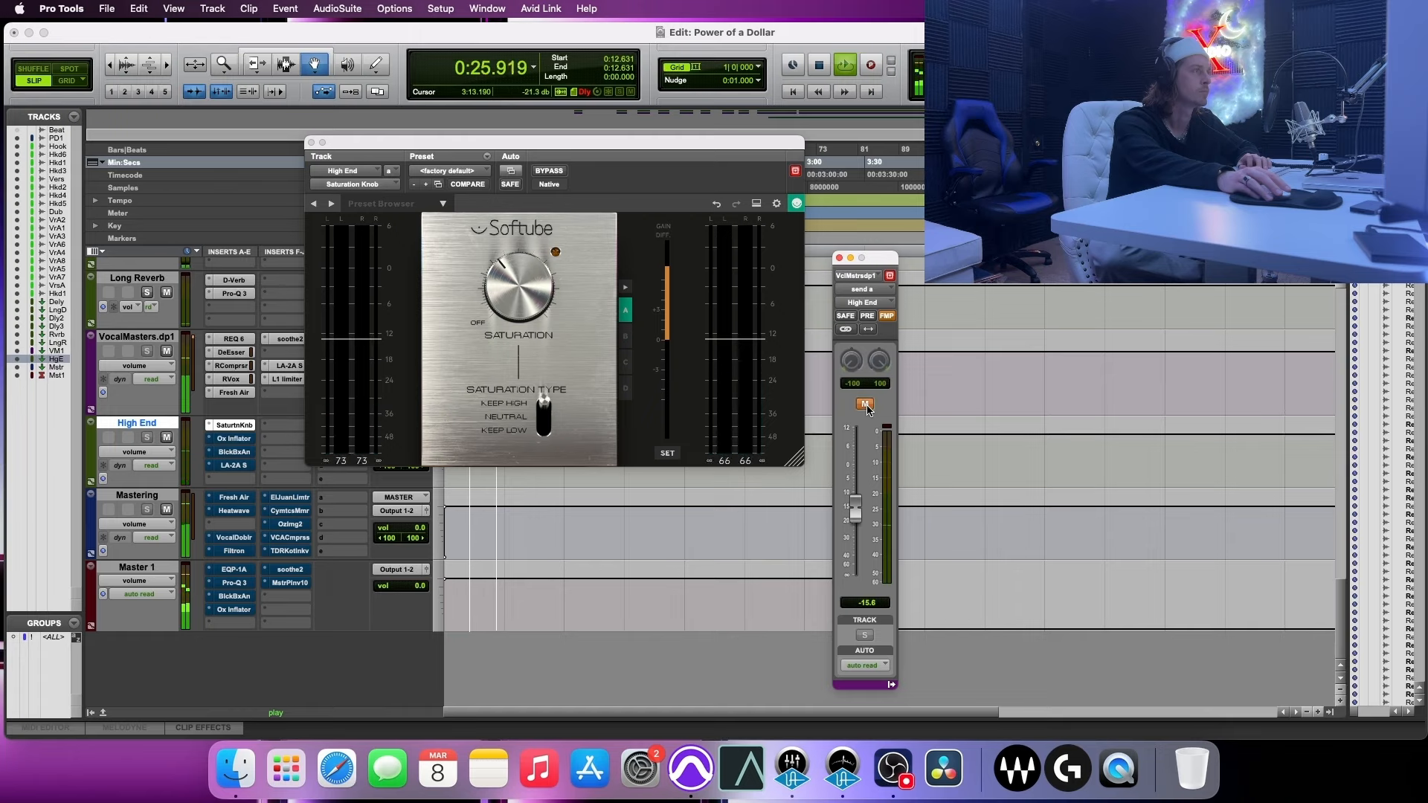
click(866, 406)
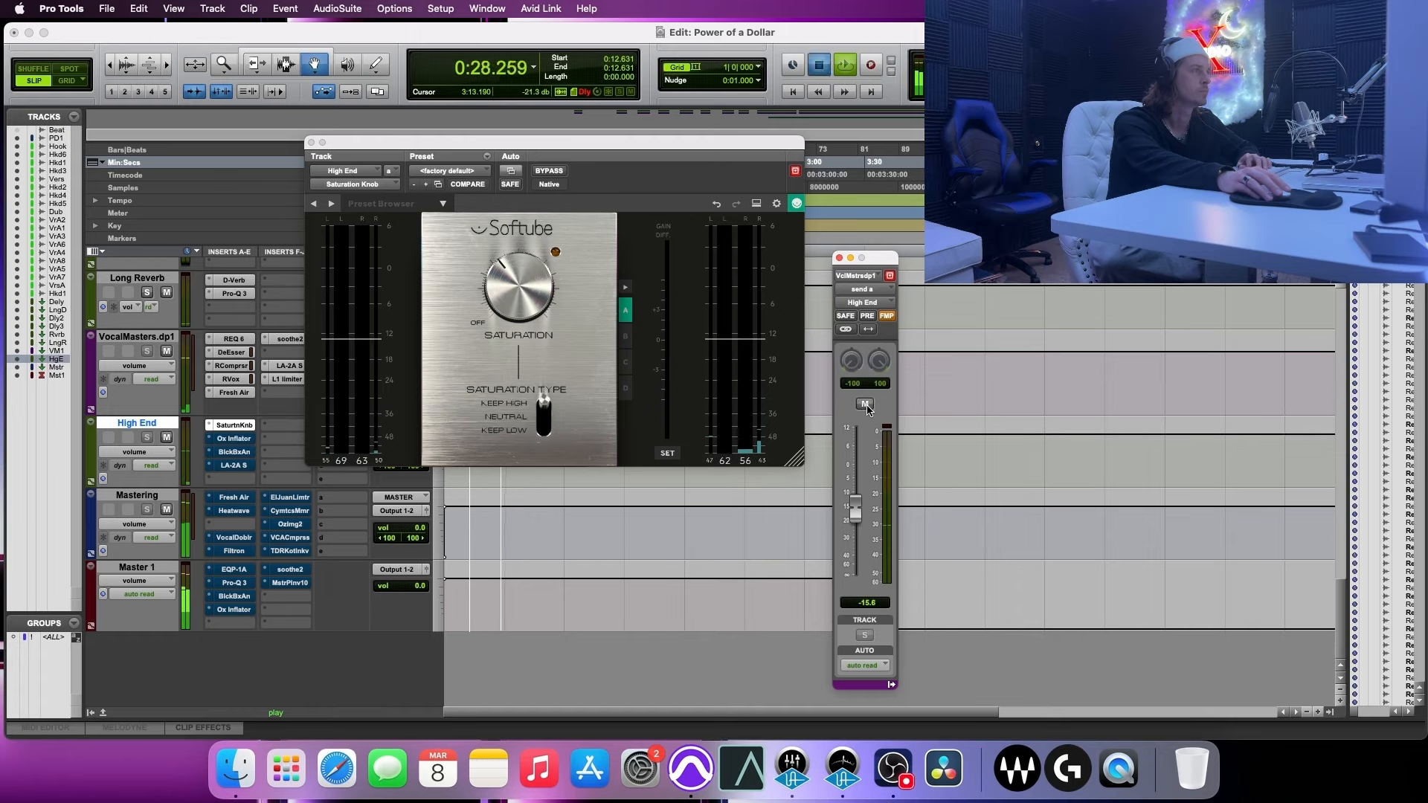
key(space)
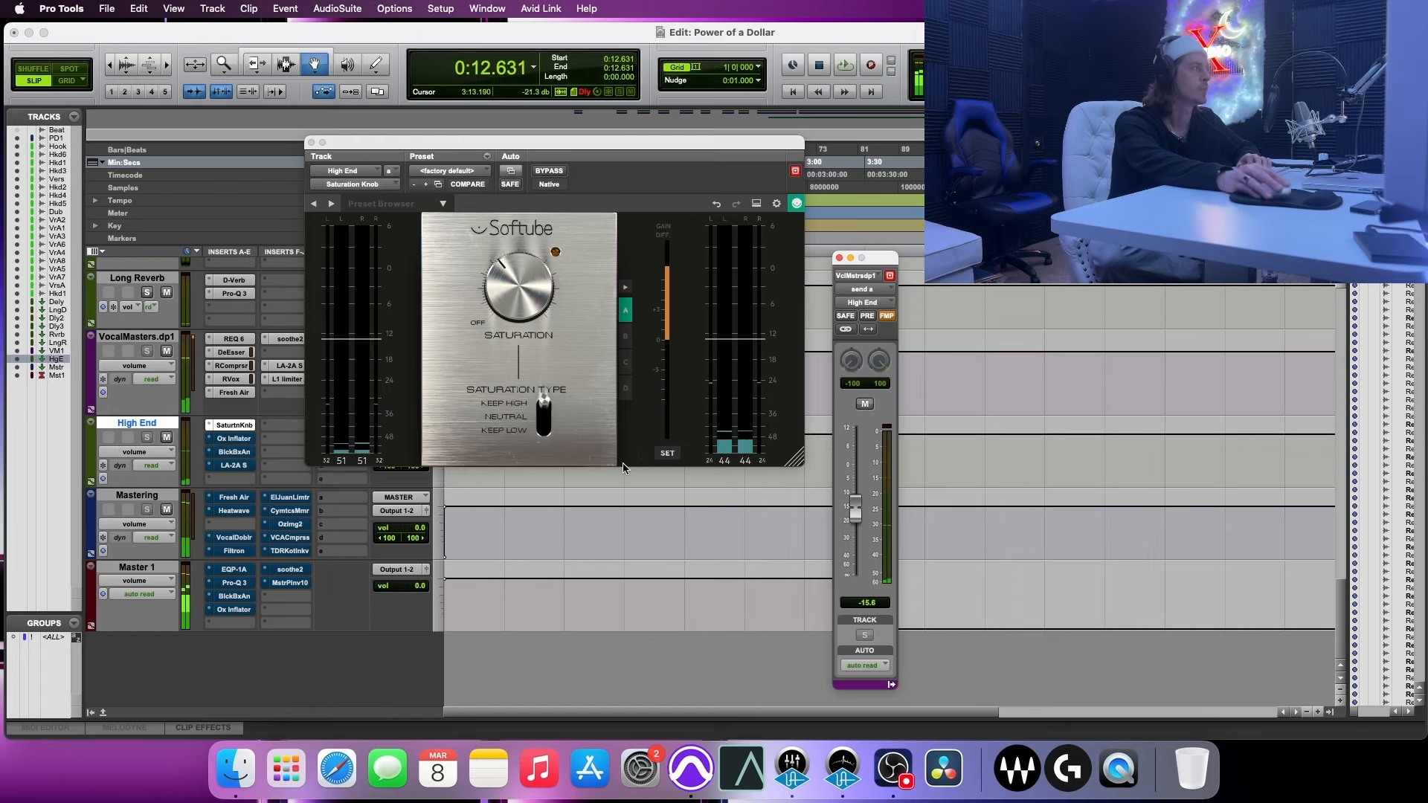
- Bypass Saturation Knob and move it back to the Mastering track's third insert slot, closing the plug-in and send windows
click(312, 143)
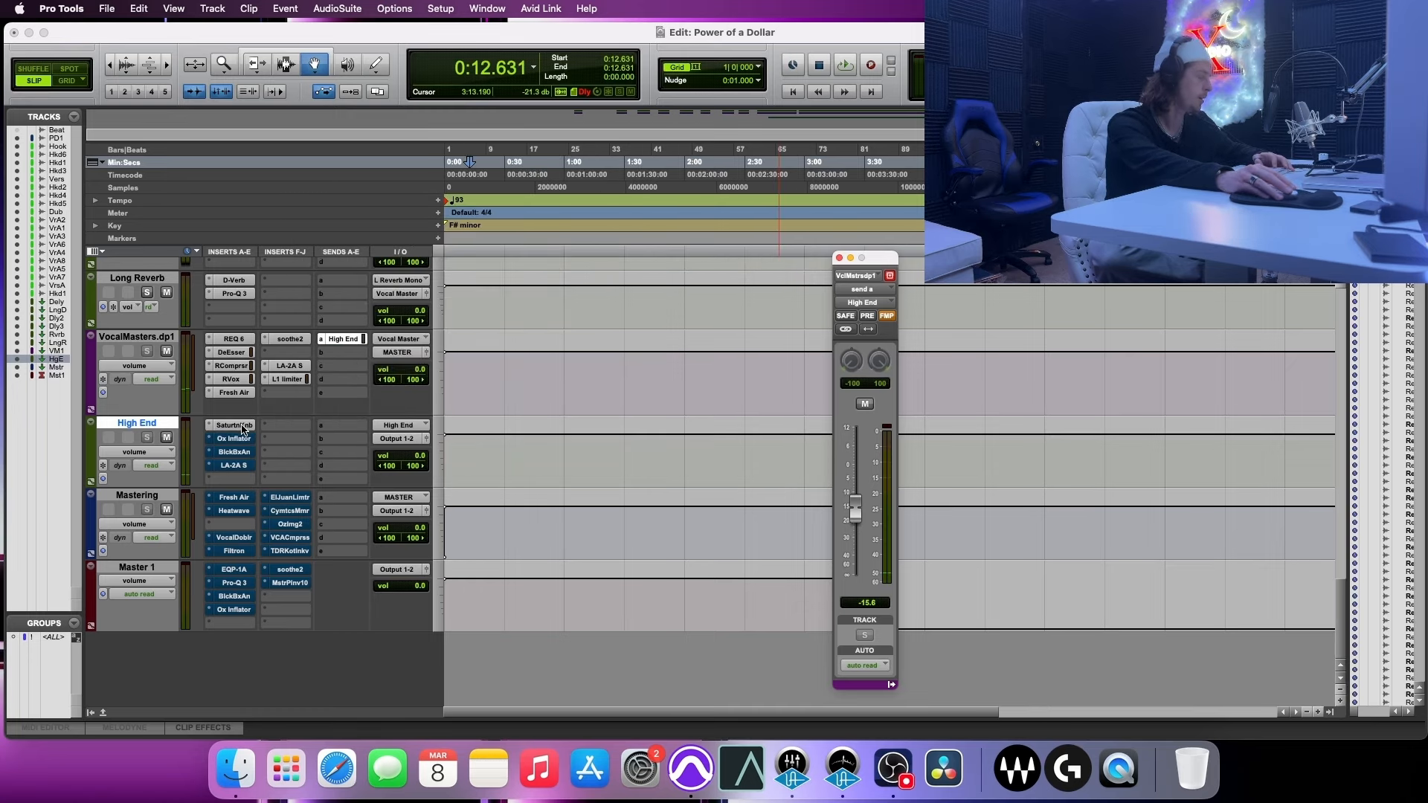
super+click(231, 429)
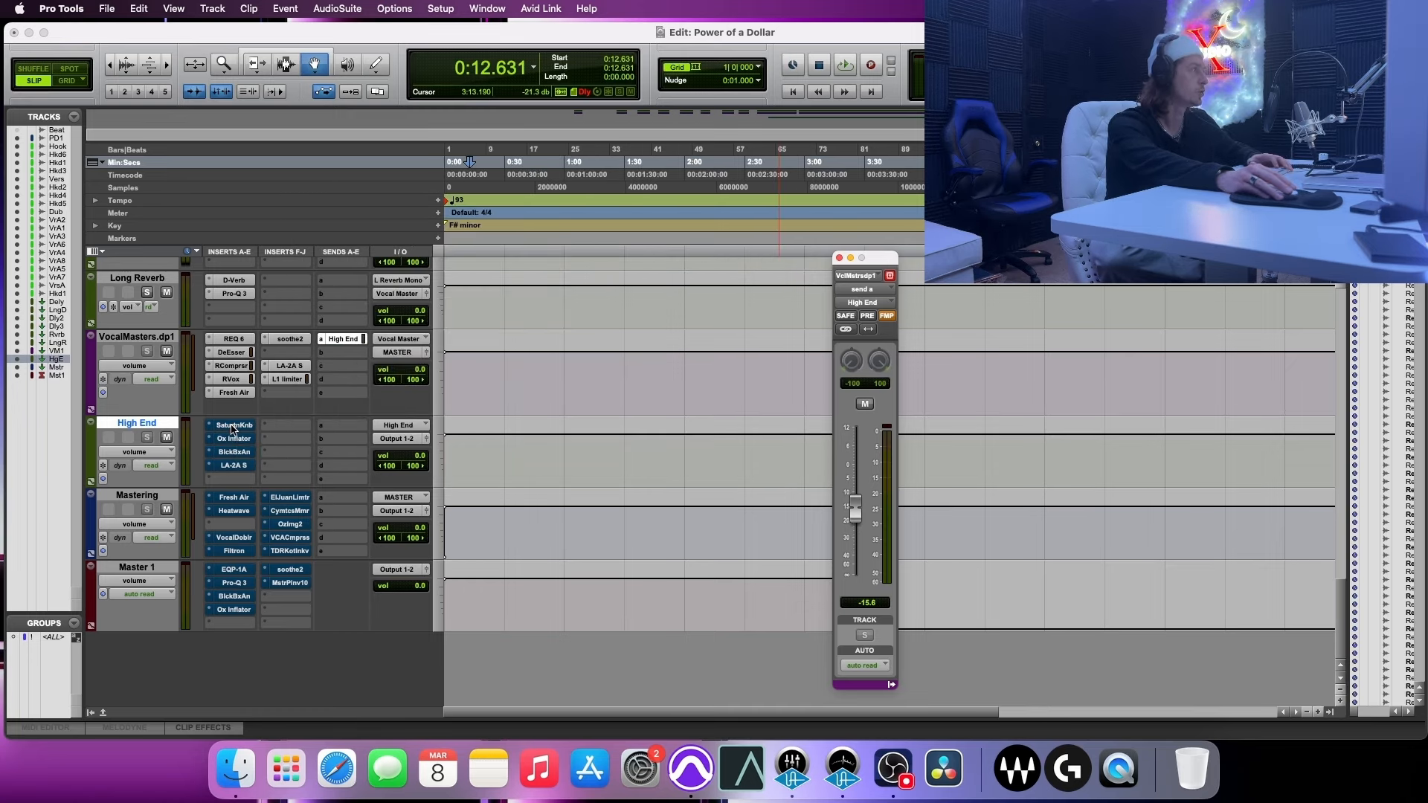
drag(233, 431, 236, 528)
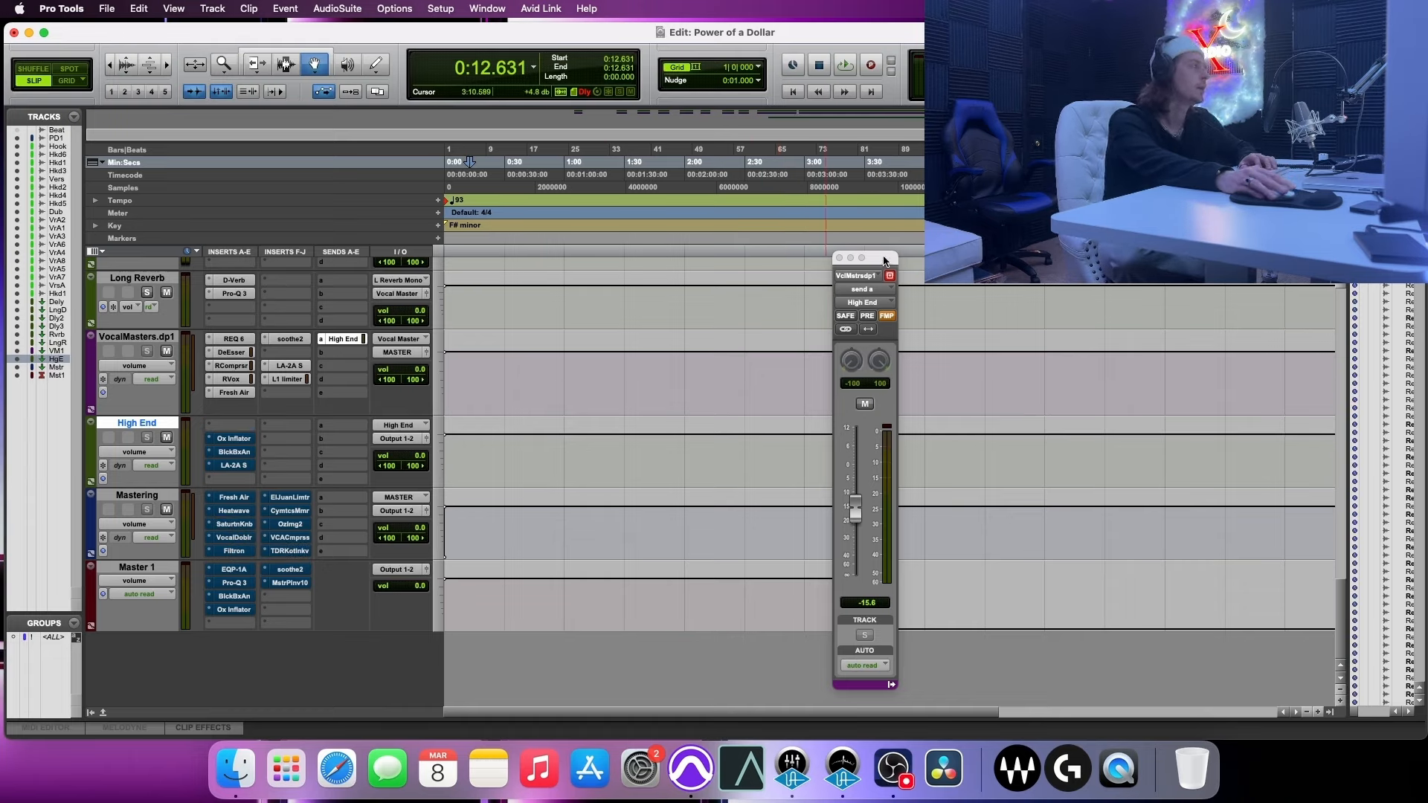
click(839, 258)
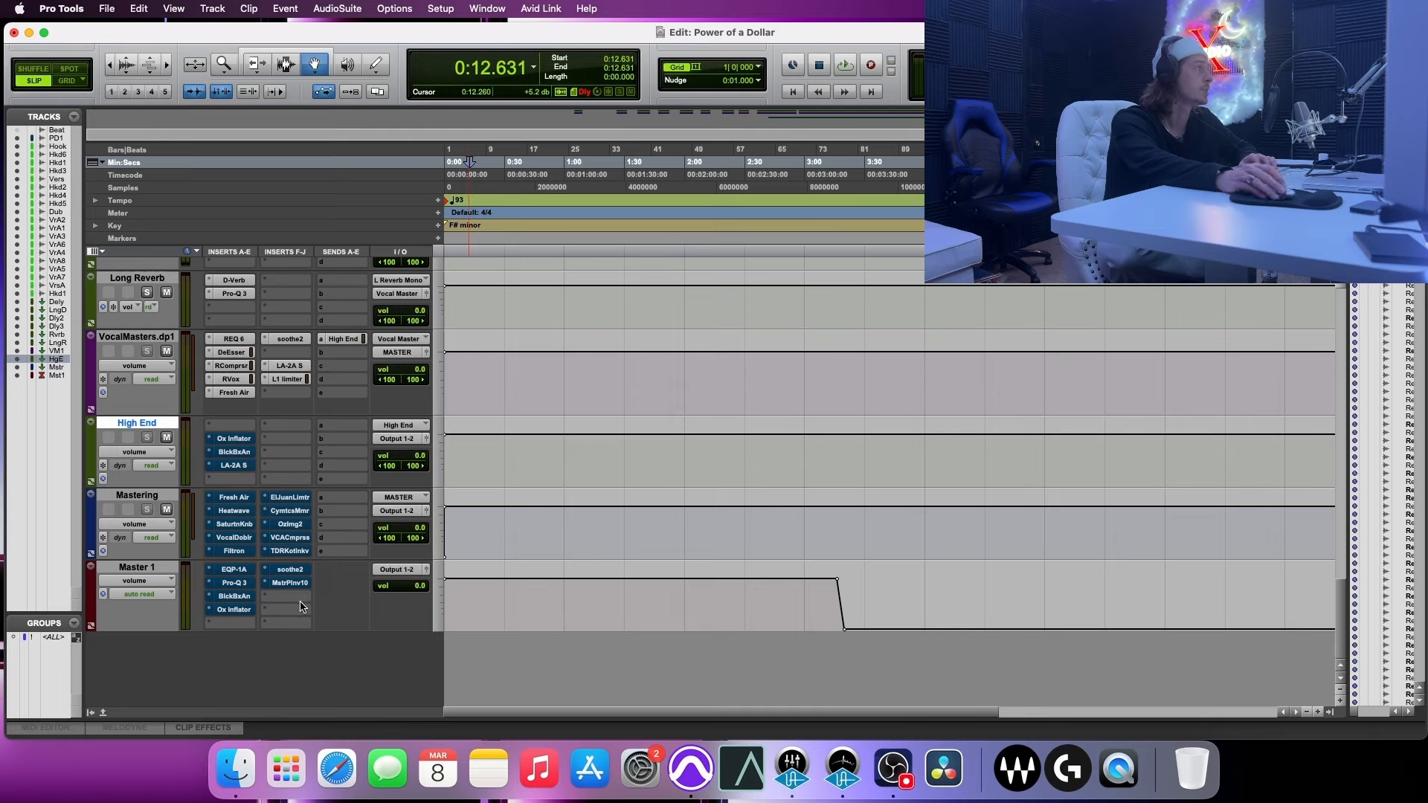
- Take Vocal Doubler off bypass on the Mastering track and copy it to the Hook track's third insert slot
click(235, 538)
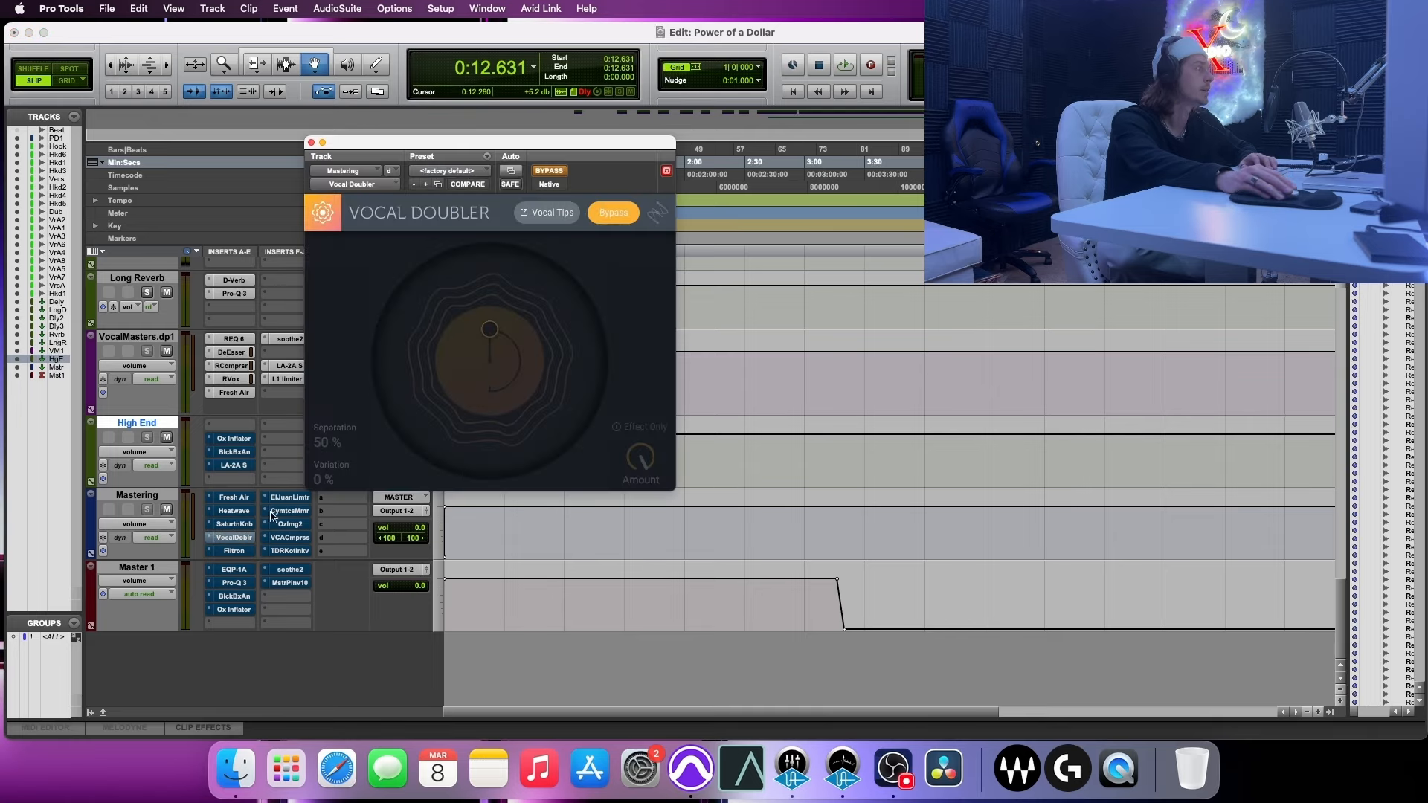
click(557, 172)
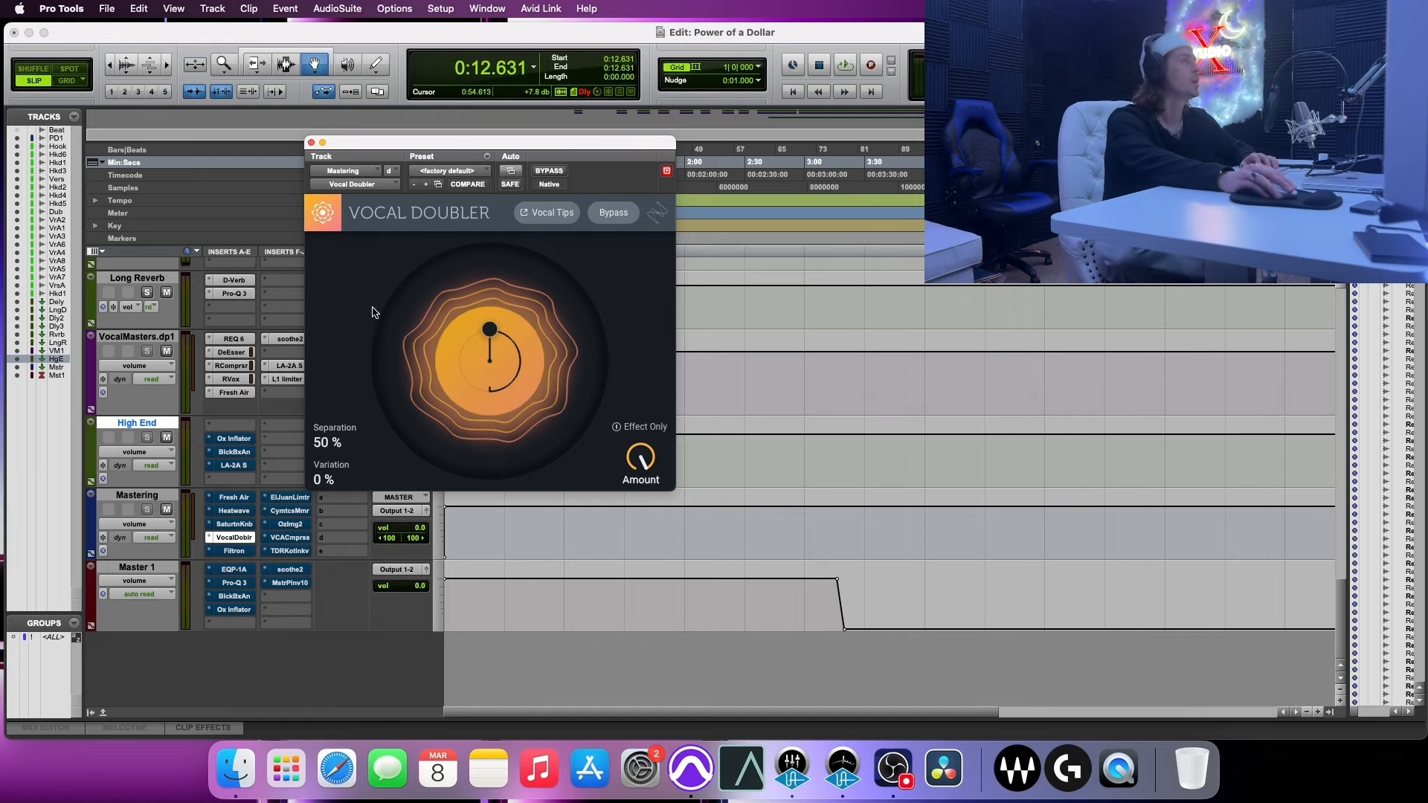
drag(446, 144, 637, 273)
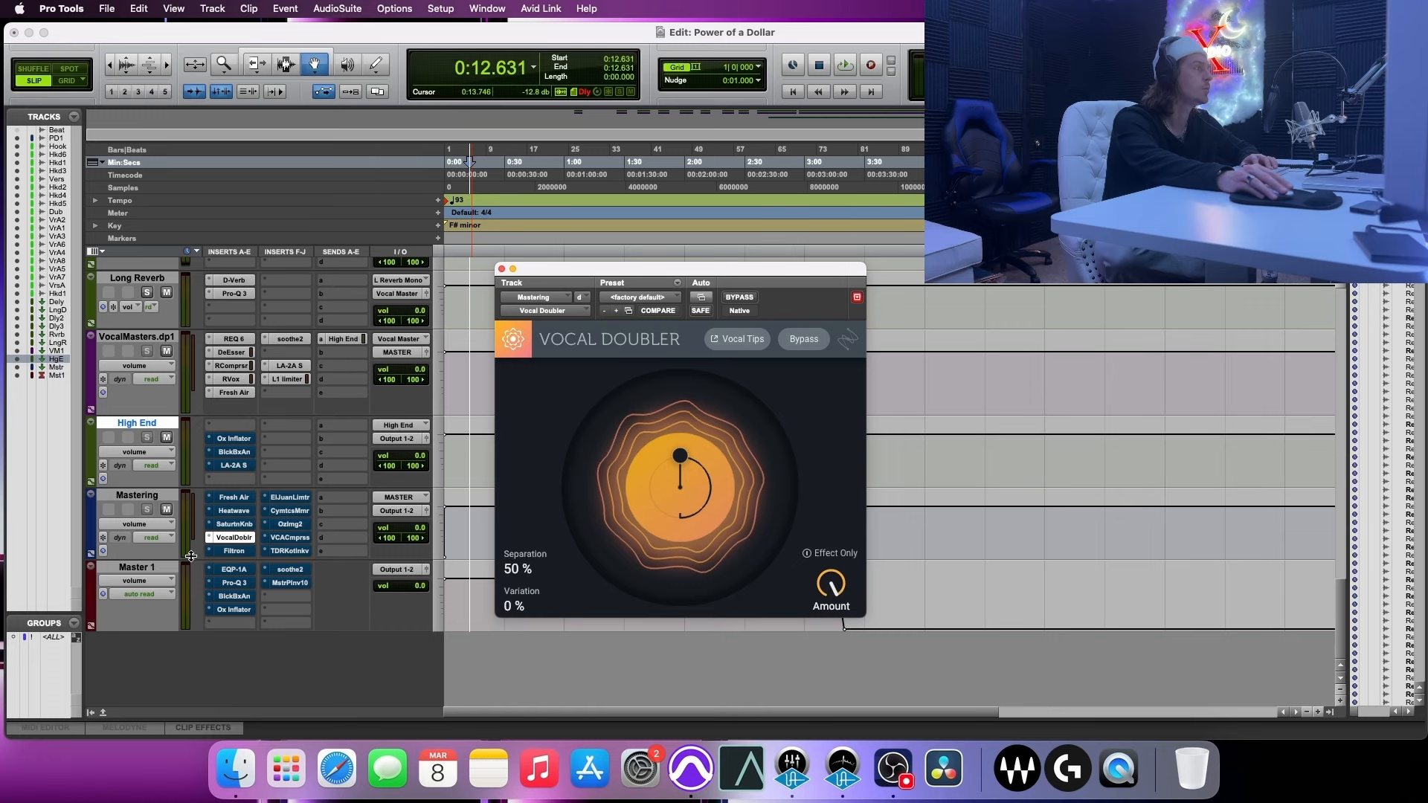
click(228, 542)
scroll(228, 542, up, 15)
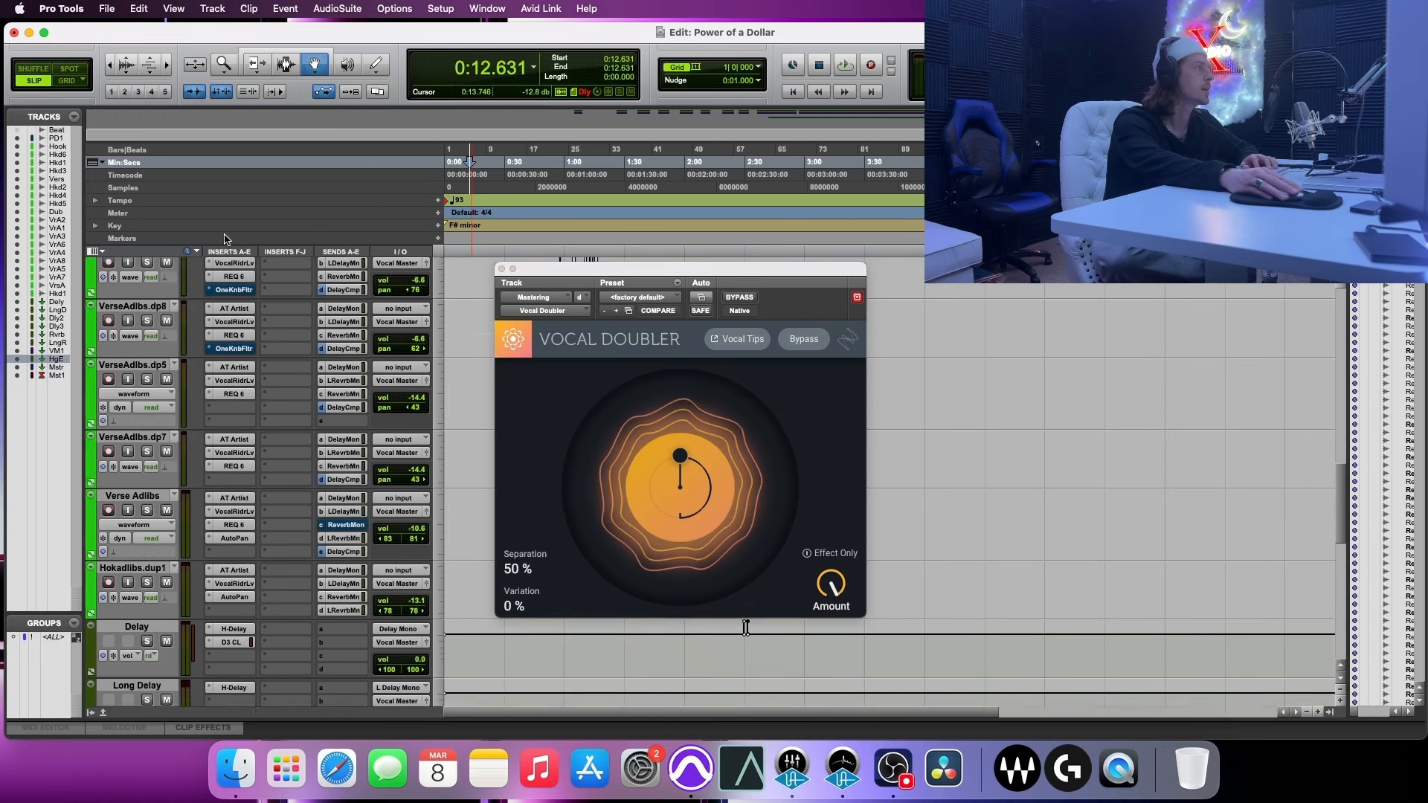
scroll(243, 439, up, 10)
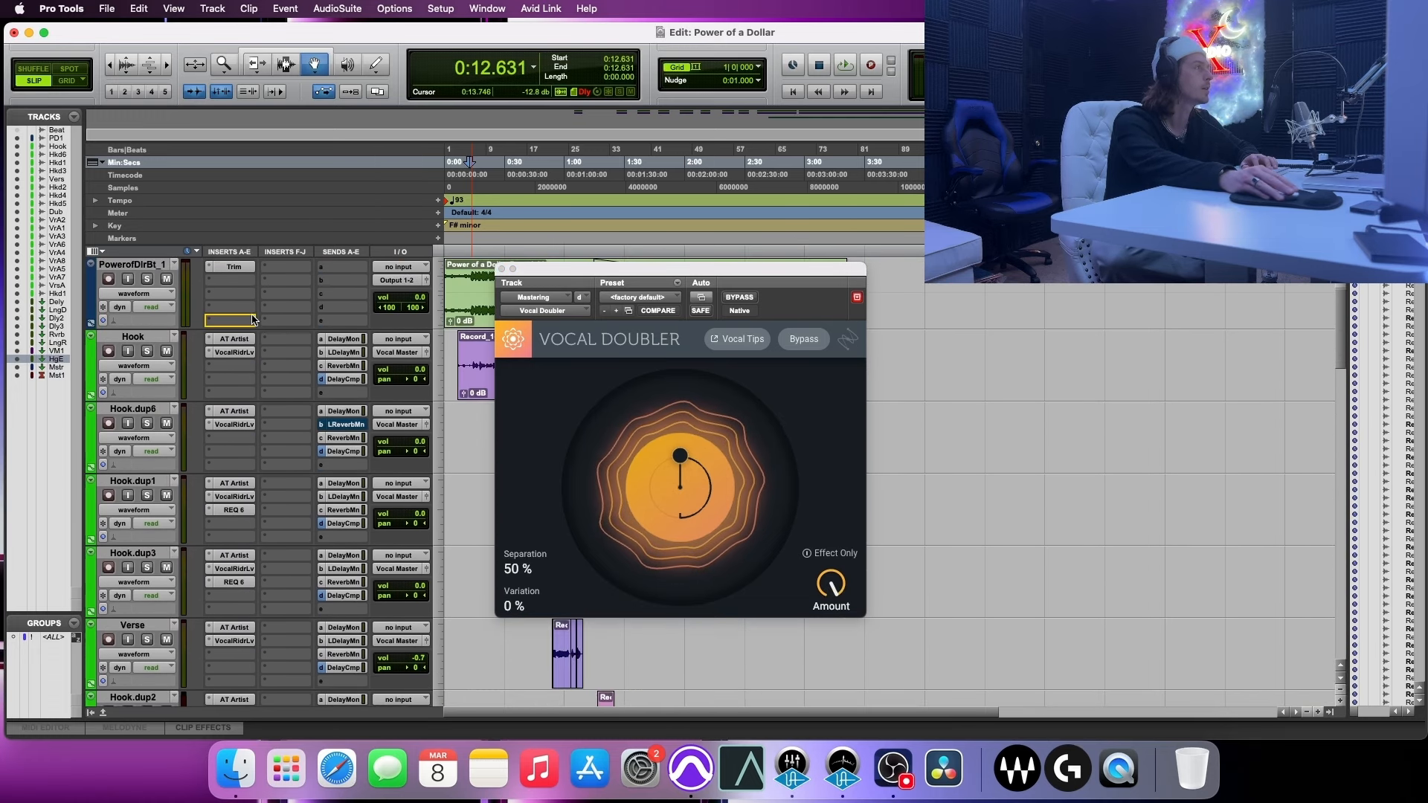
drag(253, 360, 253, 361)
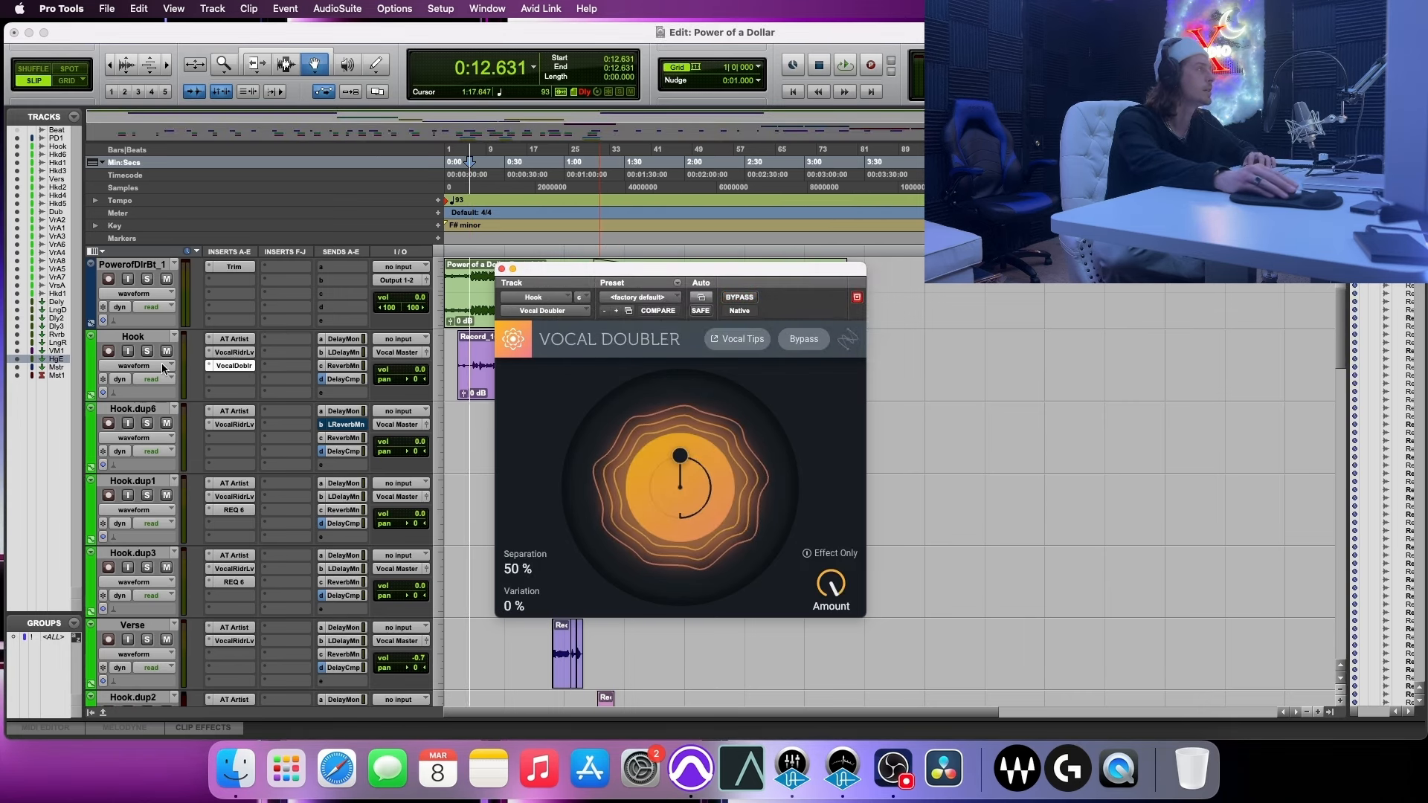
- Solo the Hook track and, during playback, set Vocal Doubler's Separation to 69% and turn its Amount down low
click(148, 351)
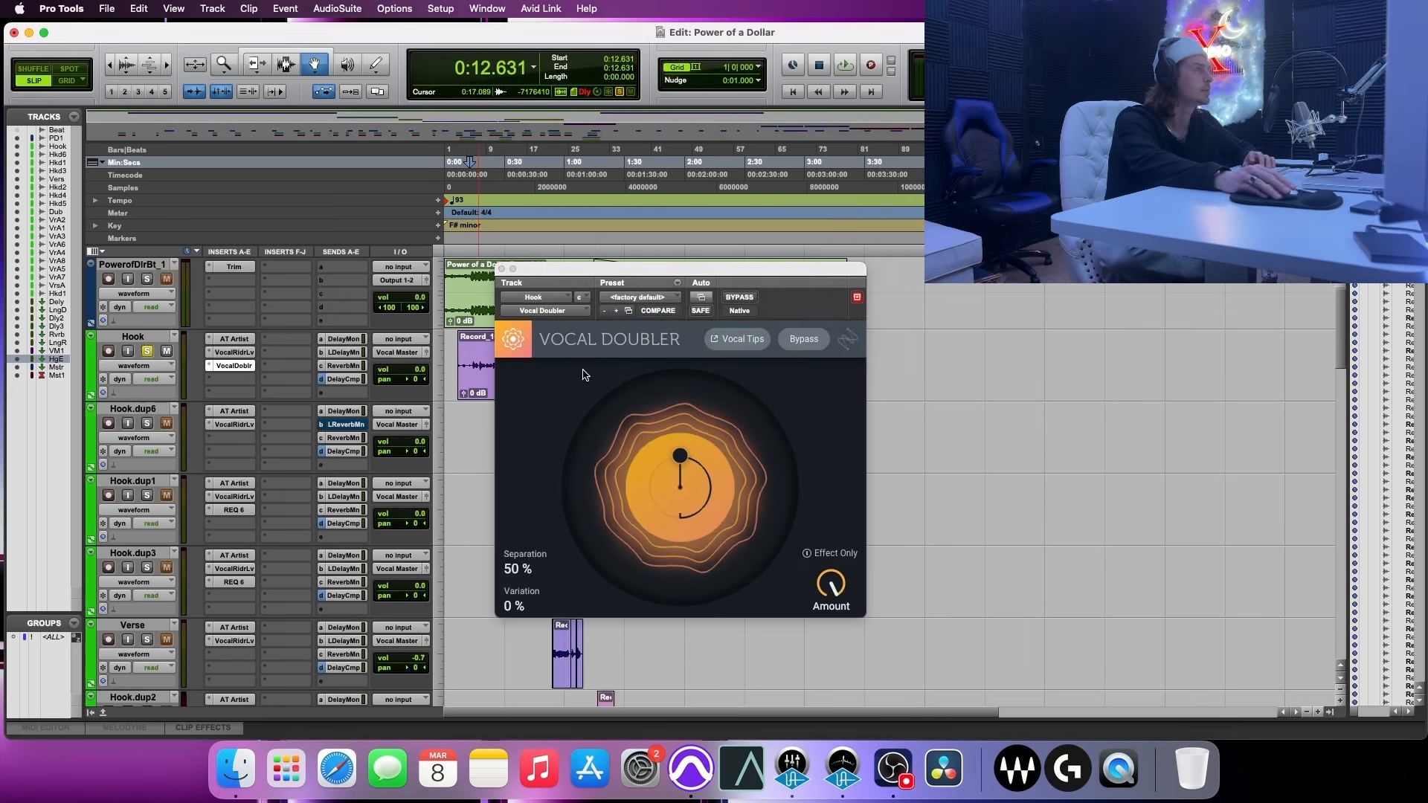
key(space)
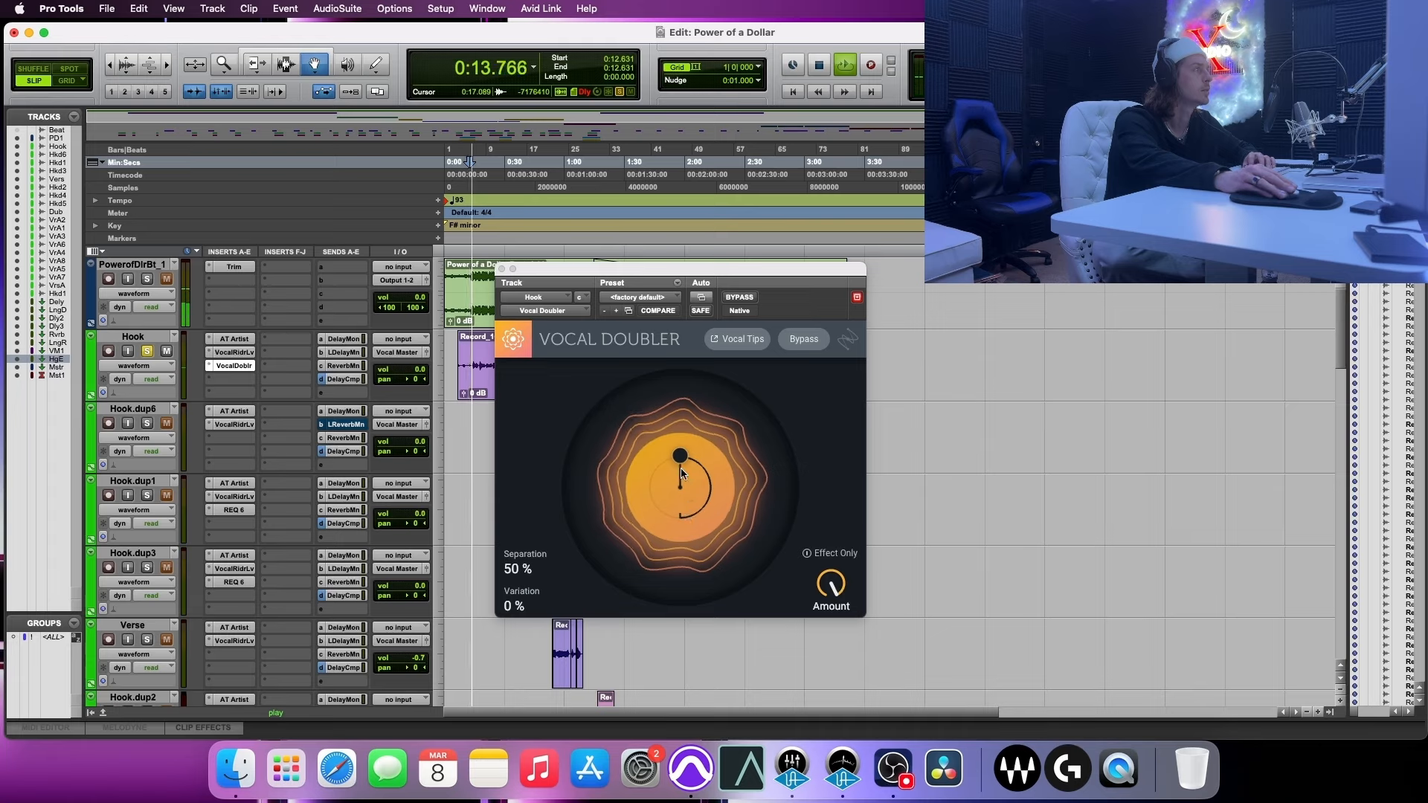
drag(681, 470, 649, 458)
mouse_move(829, 589)
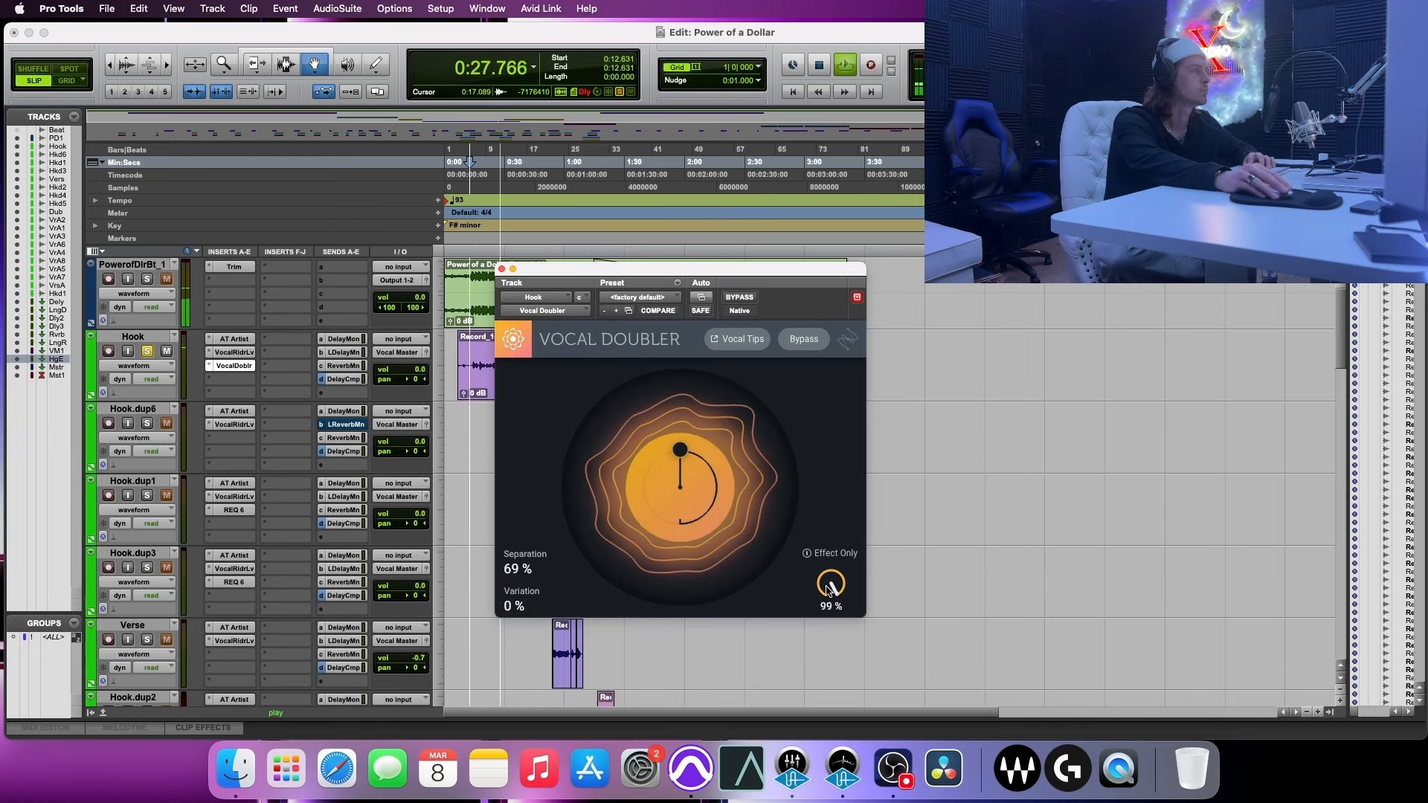
drag(829, 589, 818, 742)
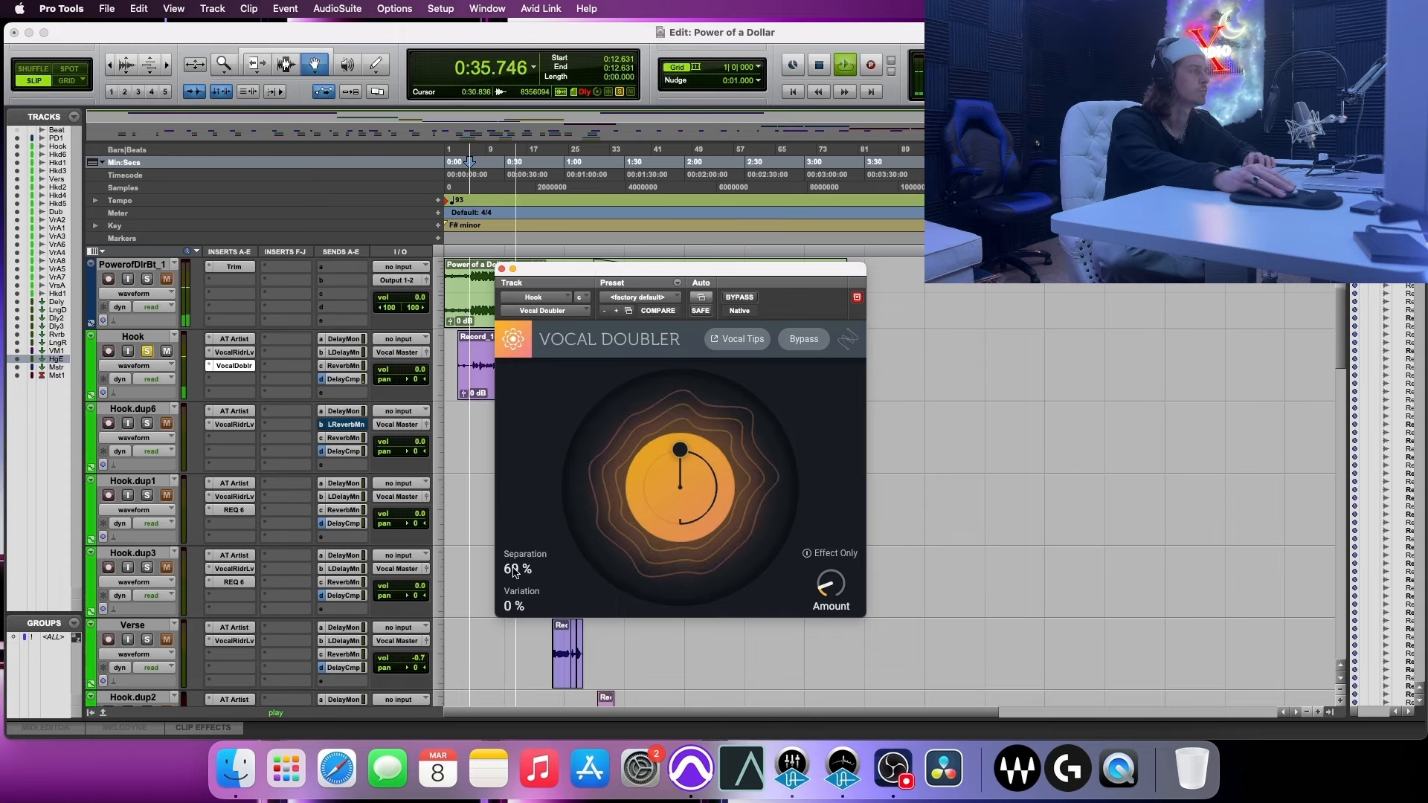
- Try Vocal Doubler at 60% Separation, then widen it to 100% Separation with 26% Variation before stopping playback
drag(516, 568, 511, 582)
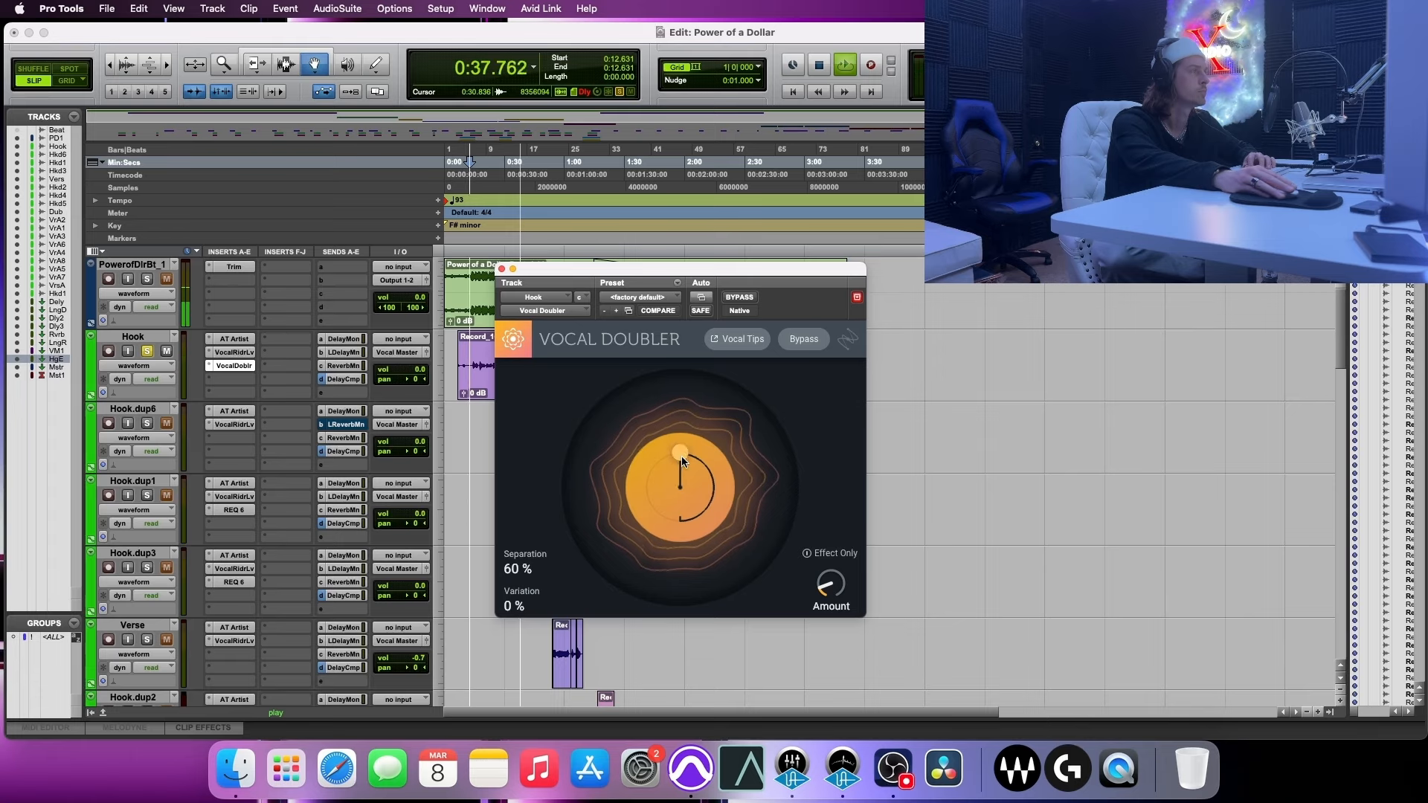
drag(681, 457, 714, 455)
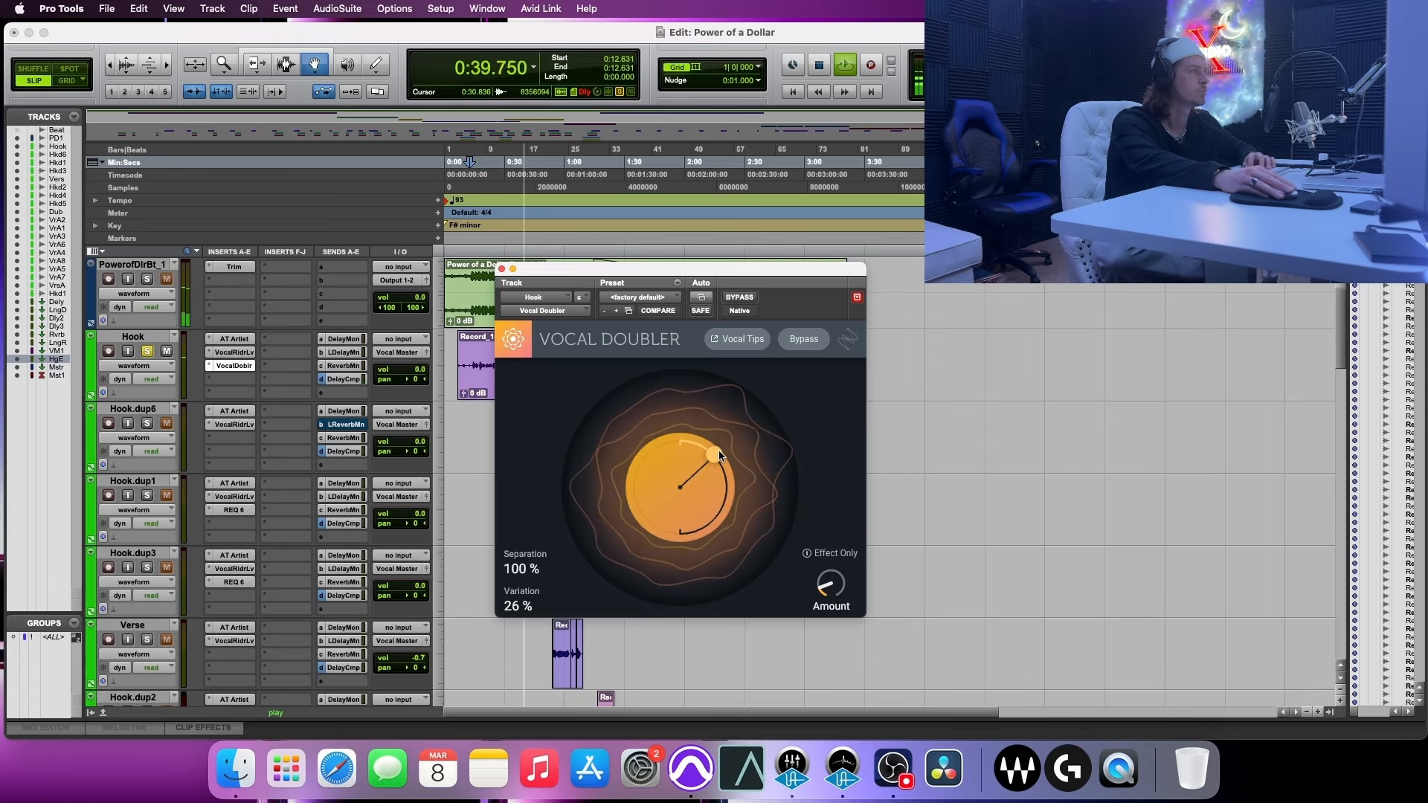
key(space)
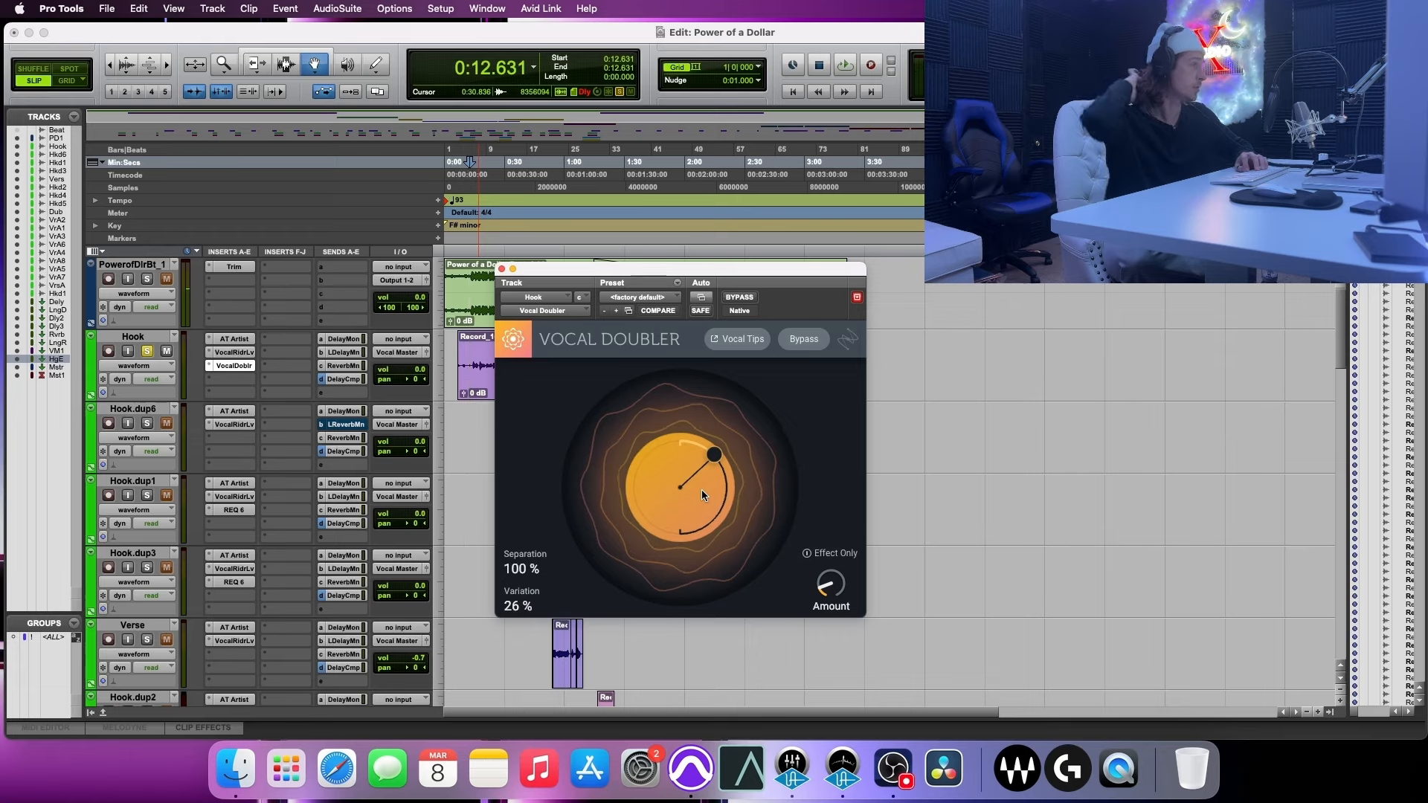
- Set Vocal Doubler's Separation and Variation to 0%, raise Amount to maximum, and audition the soloed Hook
drag(713, 456, 677, 476)
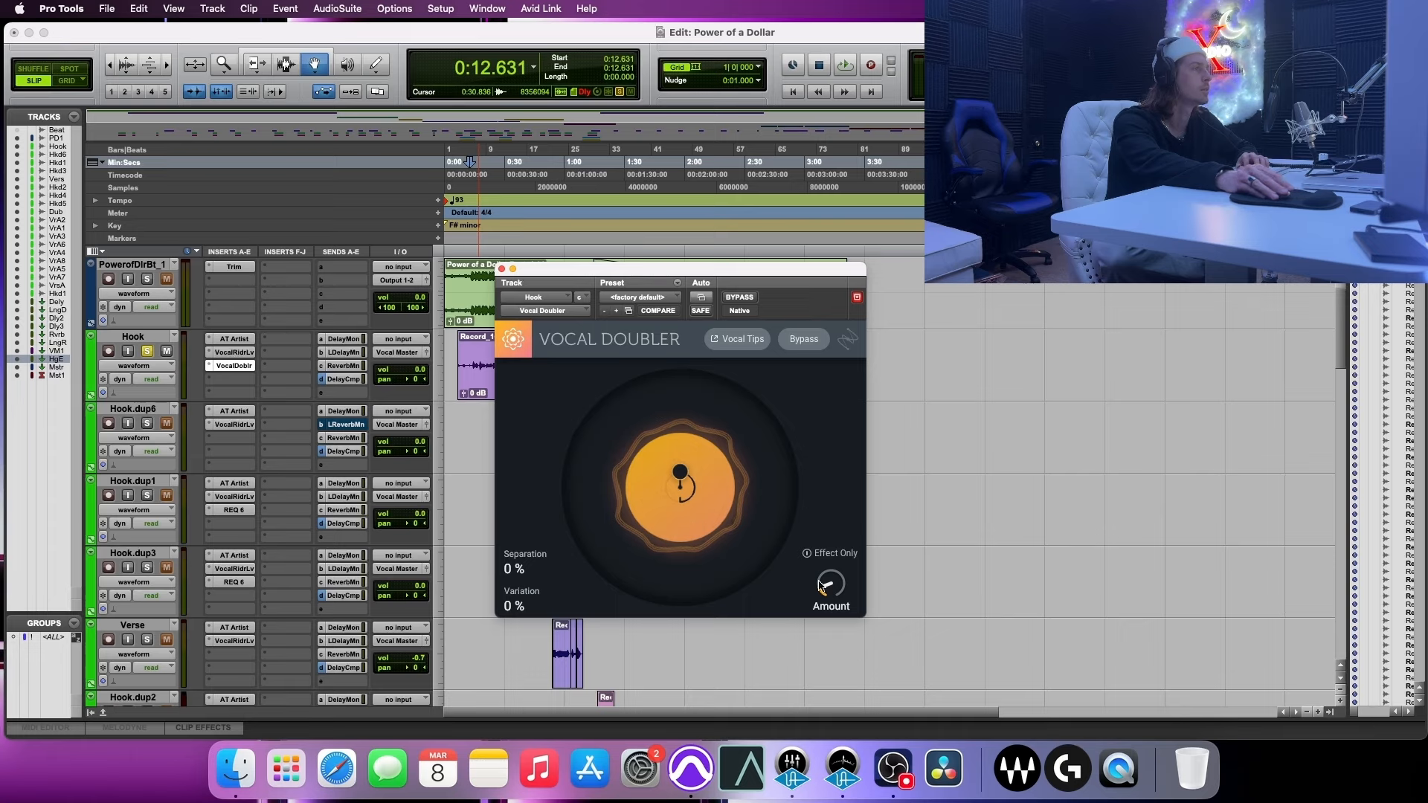
drag(820, 585, 890, 360)
key(space)
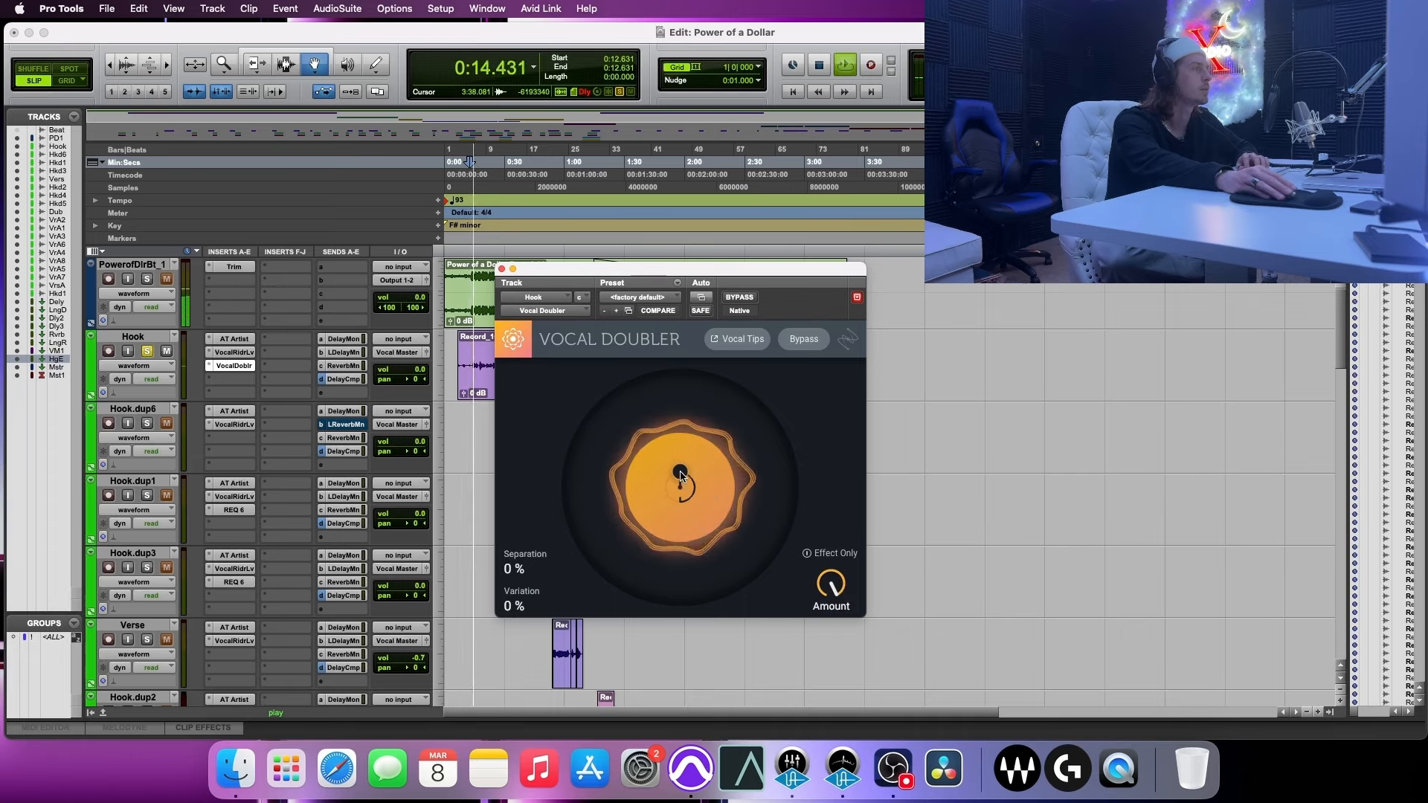
mouse_move(684, 478)
mouse_down()
mouse_move(676, 504)
mouse_move(690, 482)
mouse_move(673, 472)
mouse_up()
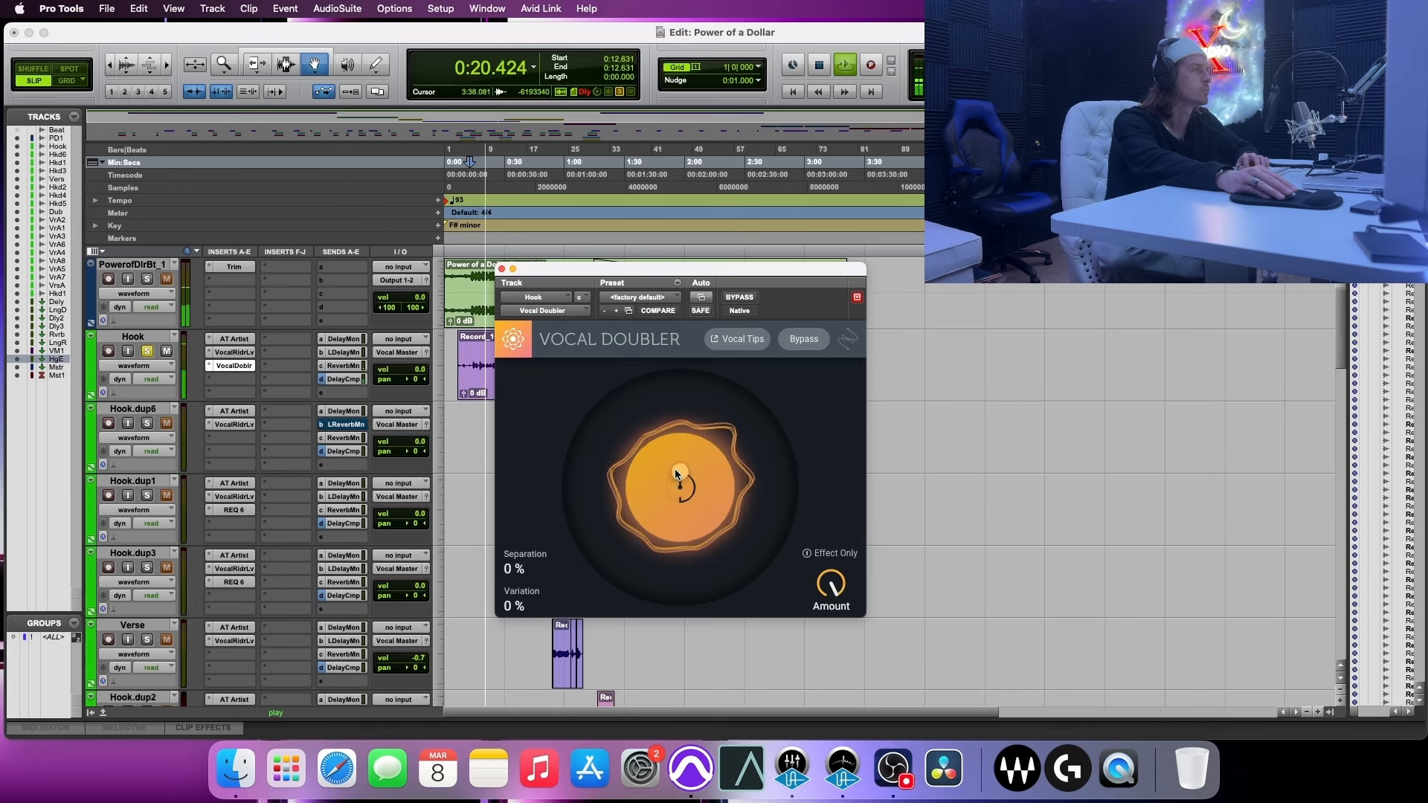
key(space)
- Lower Vocal Doubler's Amount to 10% and raise it slightly while the Hook plays
drag(831, 586, 840, 727)
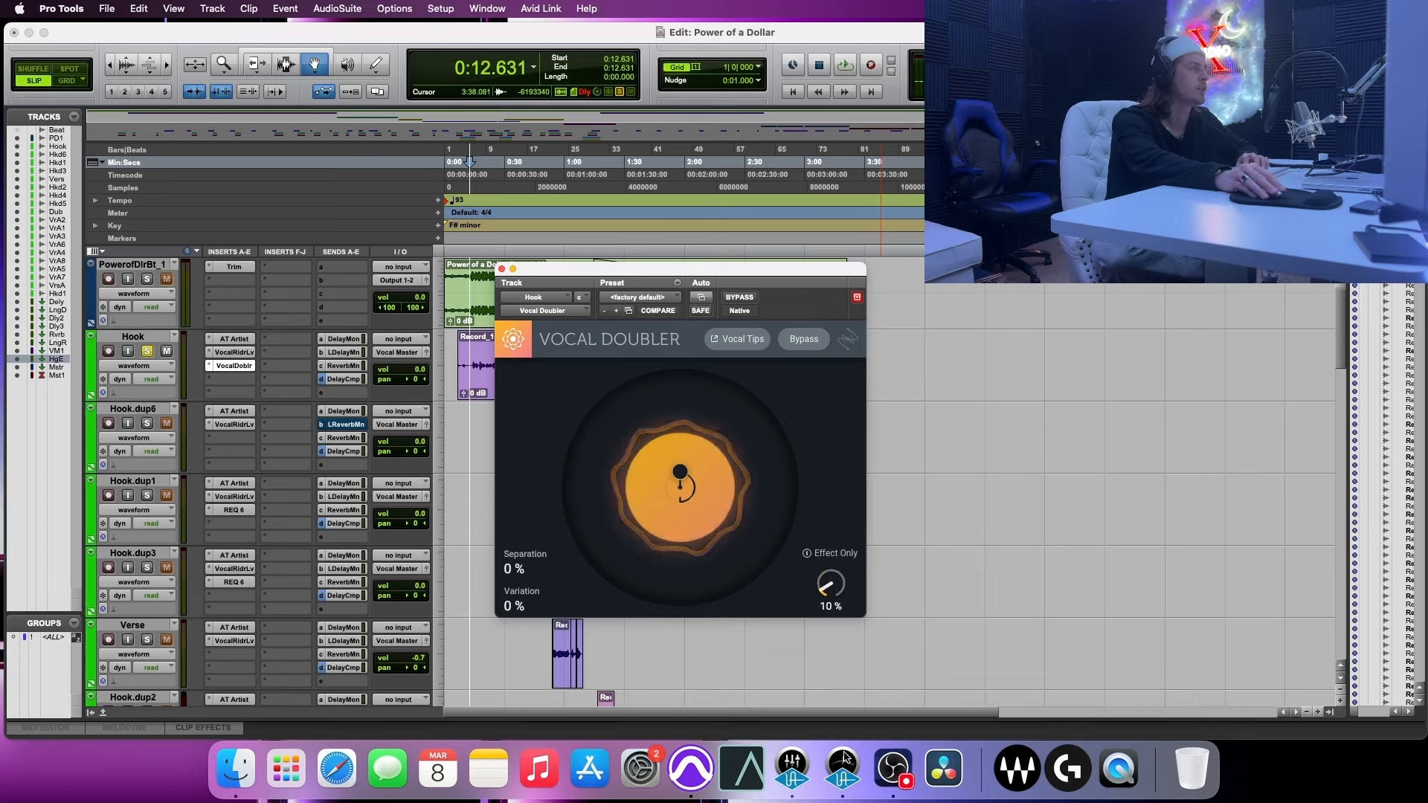
key(space)
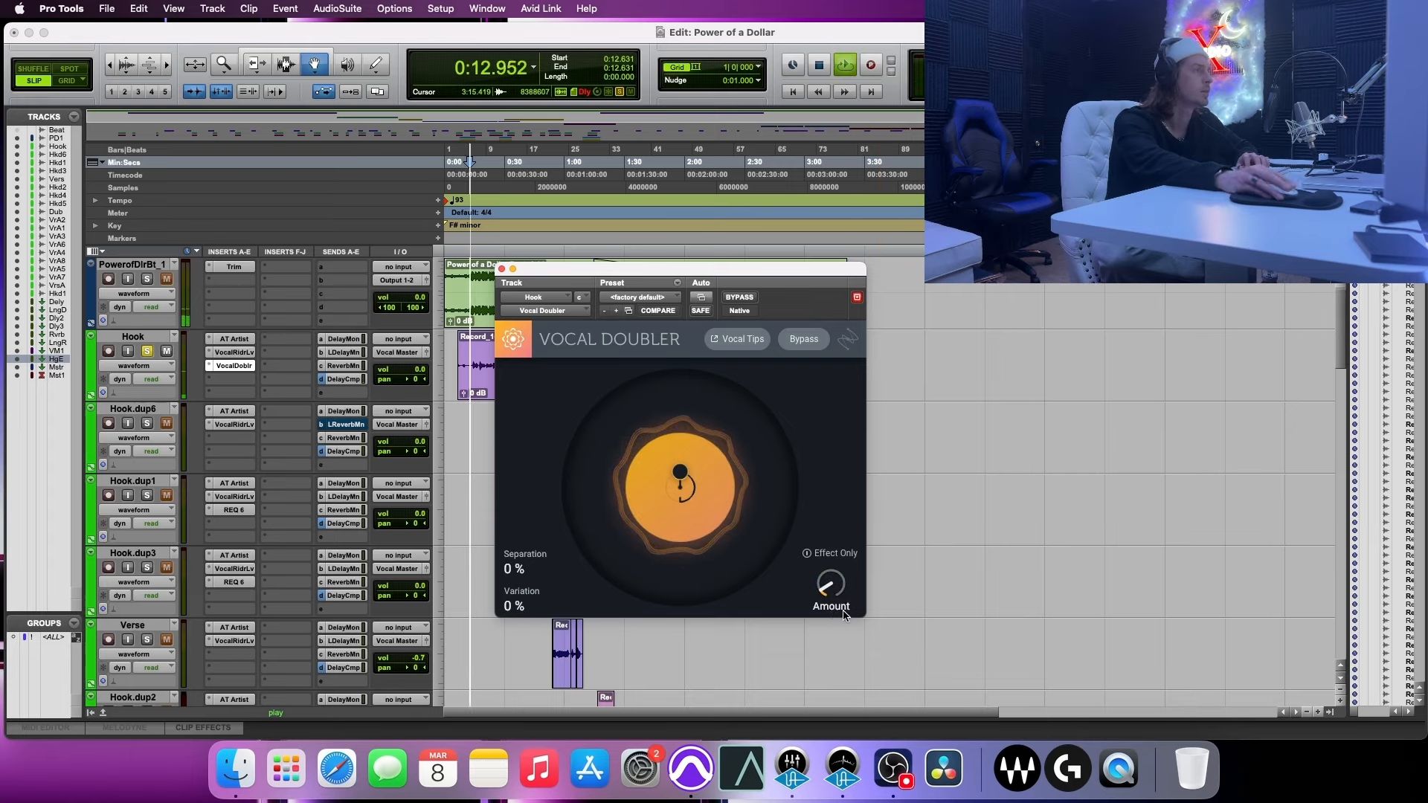
mouse_move(829, 593)
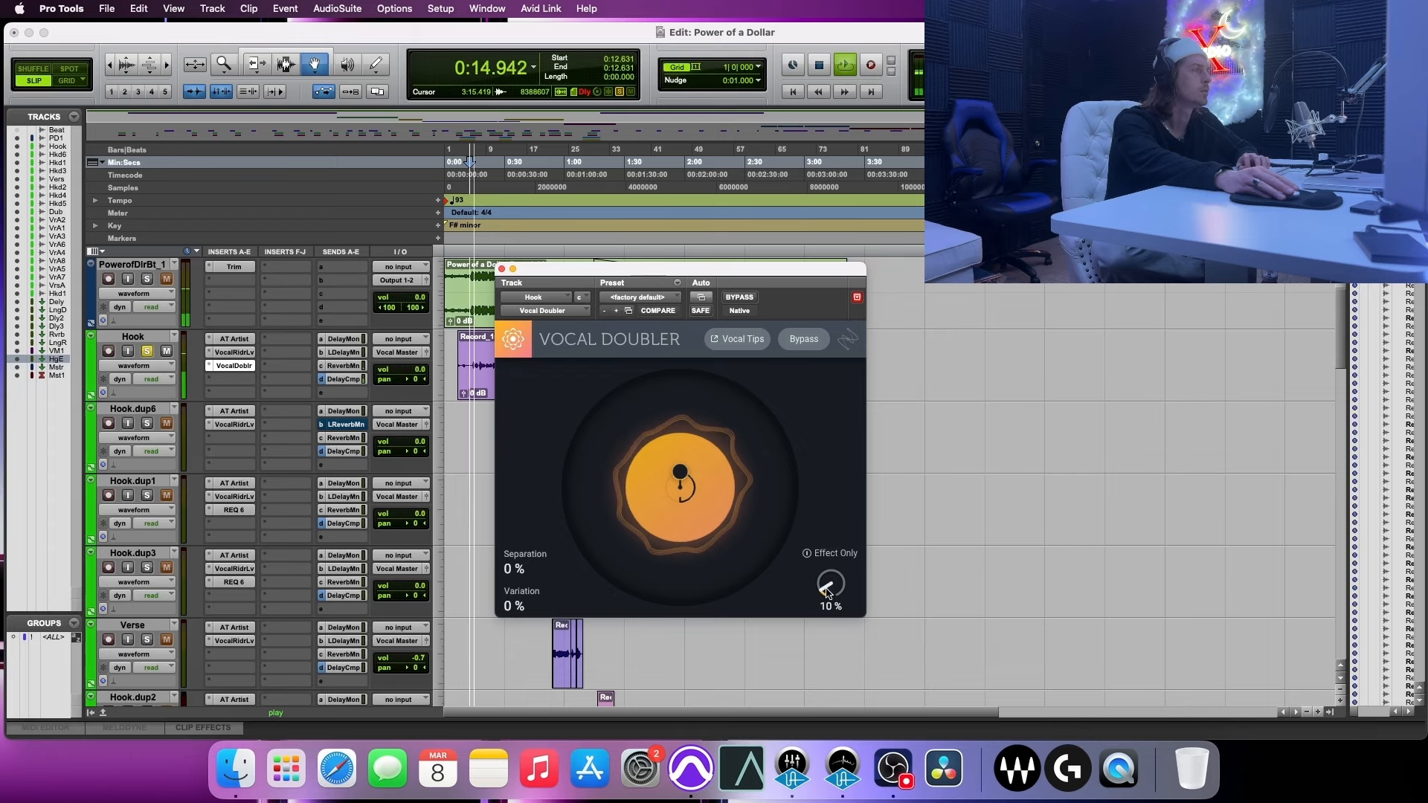
drag(826, 592, 831, 566)
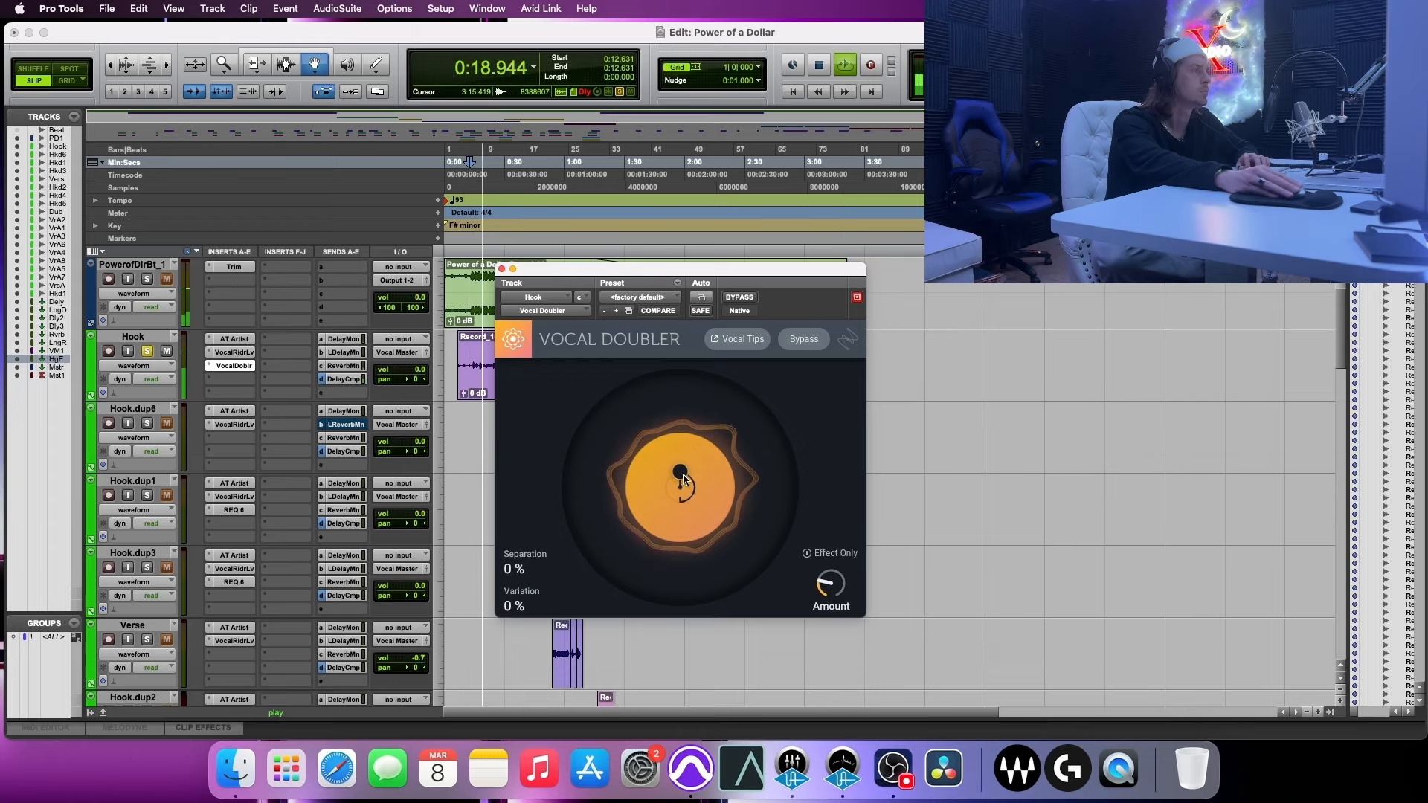
- Widen Vocal Doubler to 80% Separation with 42% Variation, stop playback, and refine it to 100% Separation and 41% Variation
drag(682, 476, 723, 475)
key(space)
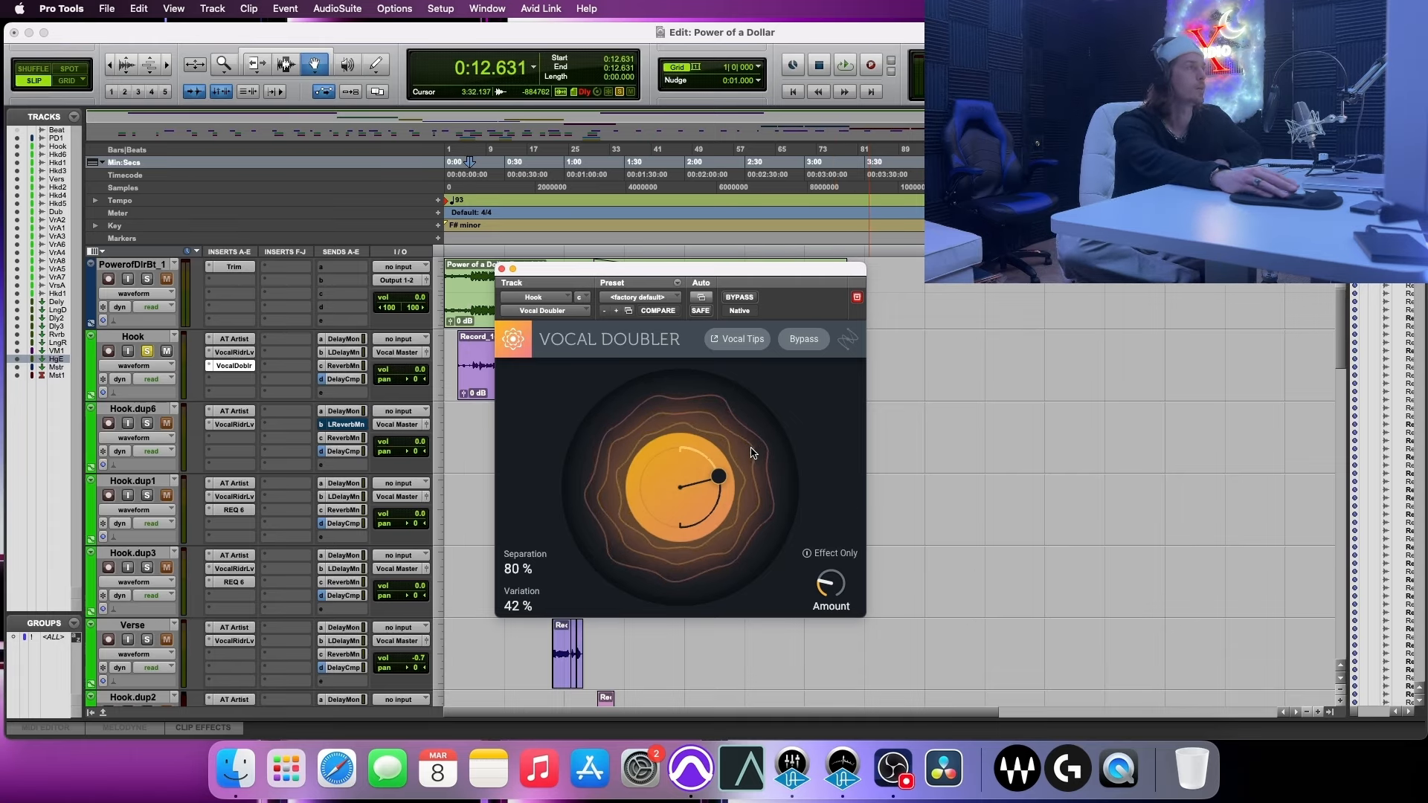
drag(718, 476, 754, 472)
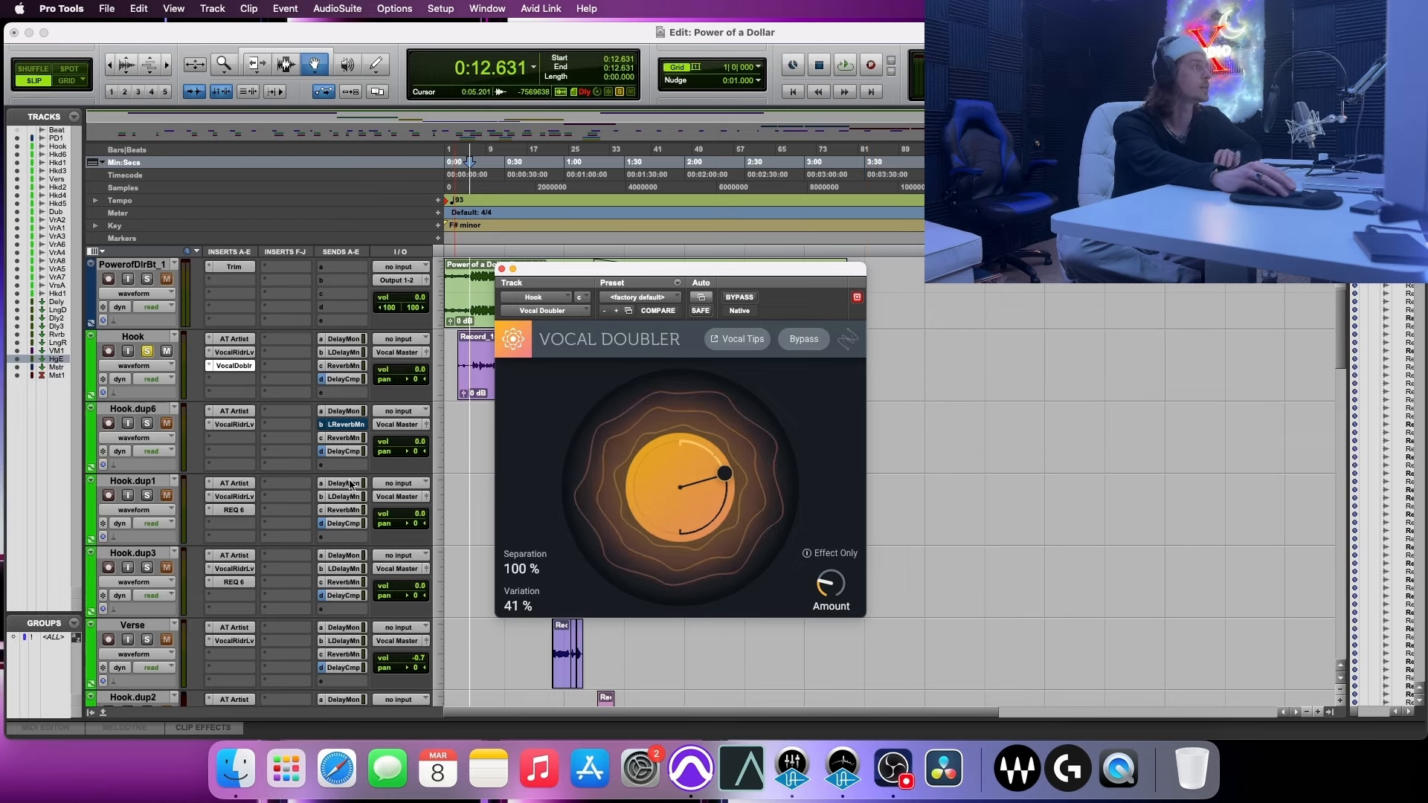
scroll(309, 530, down, 15)
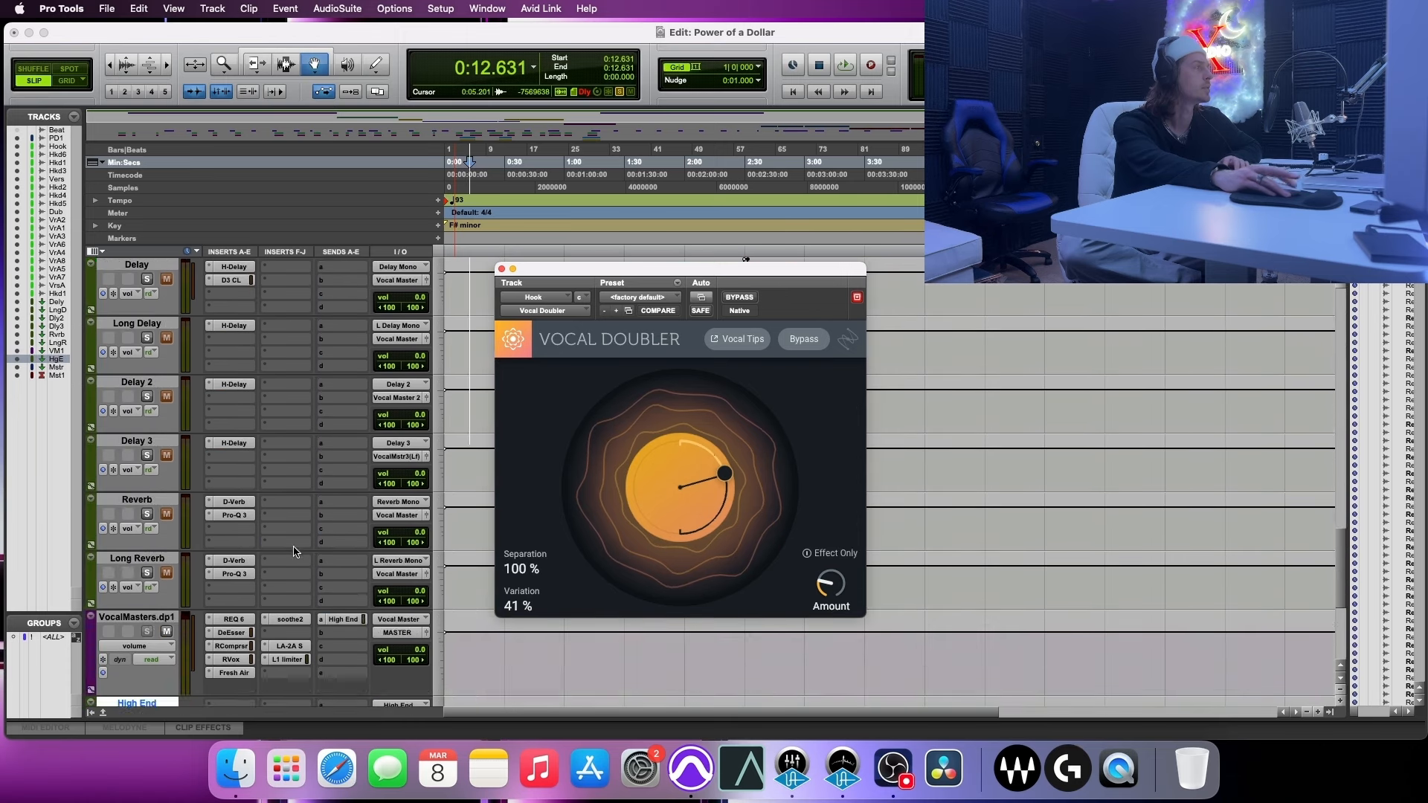
scroll(233, 504, up, 5)
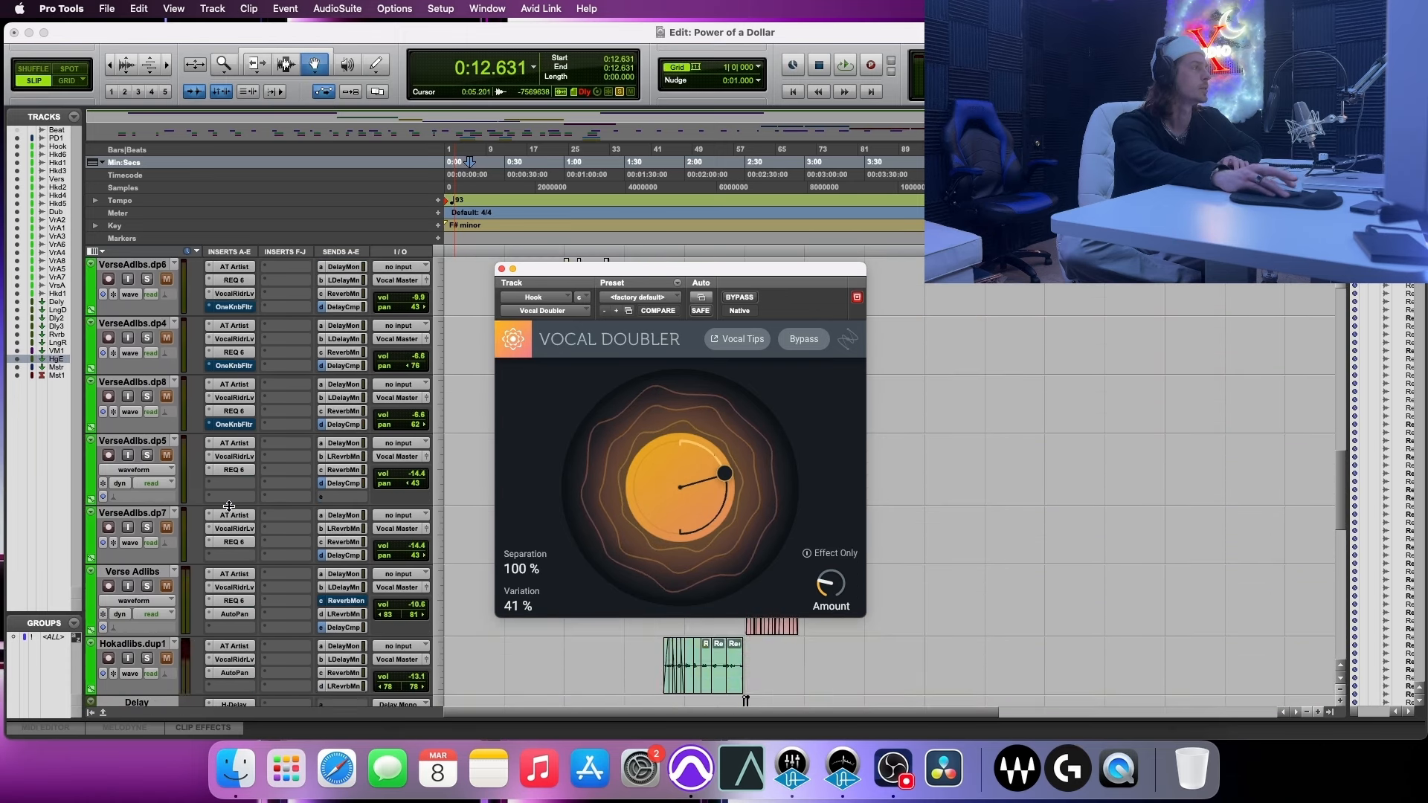
scroll(232, 525, down, 3)
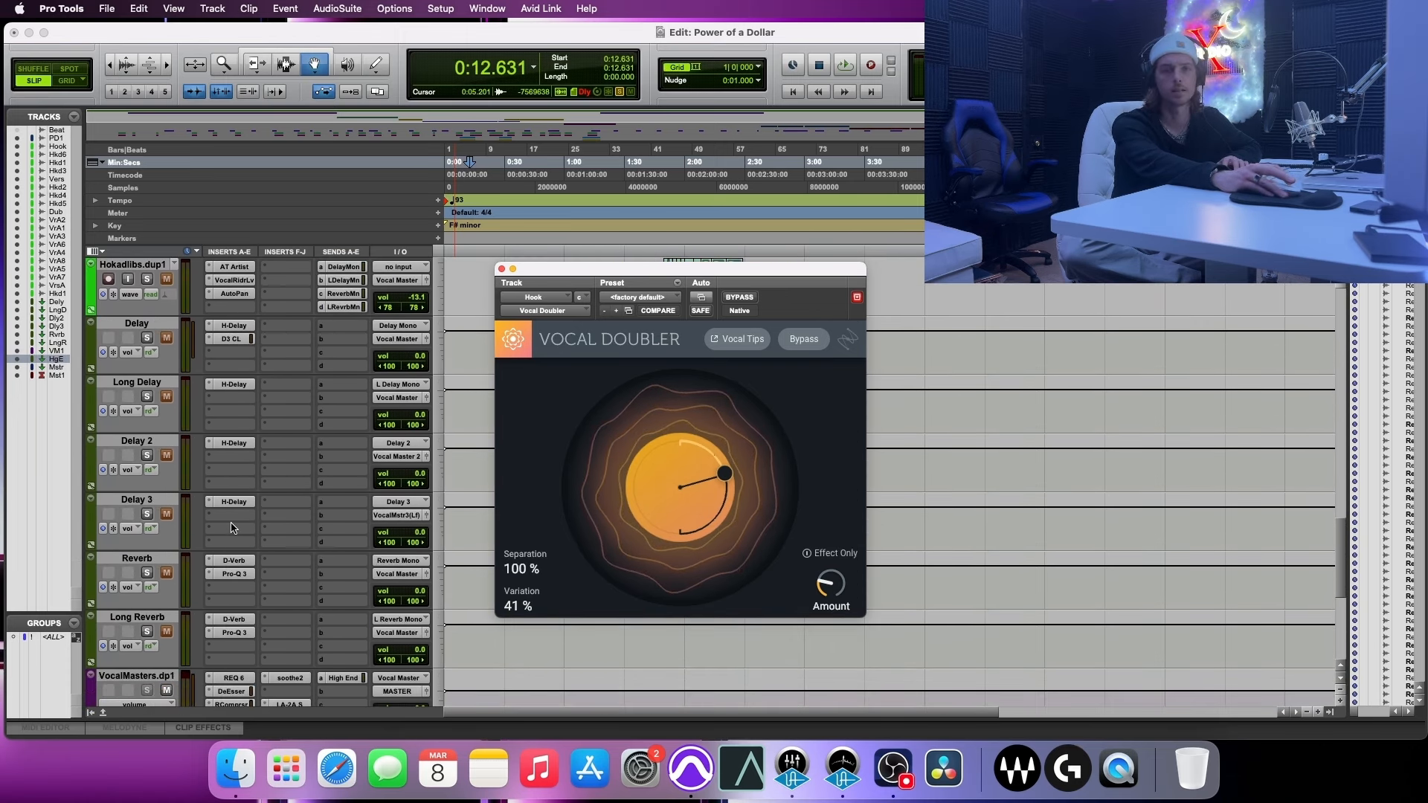
scroll(233, 528, up, 12)
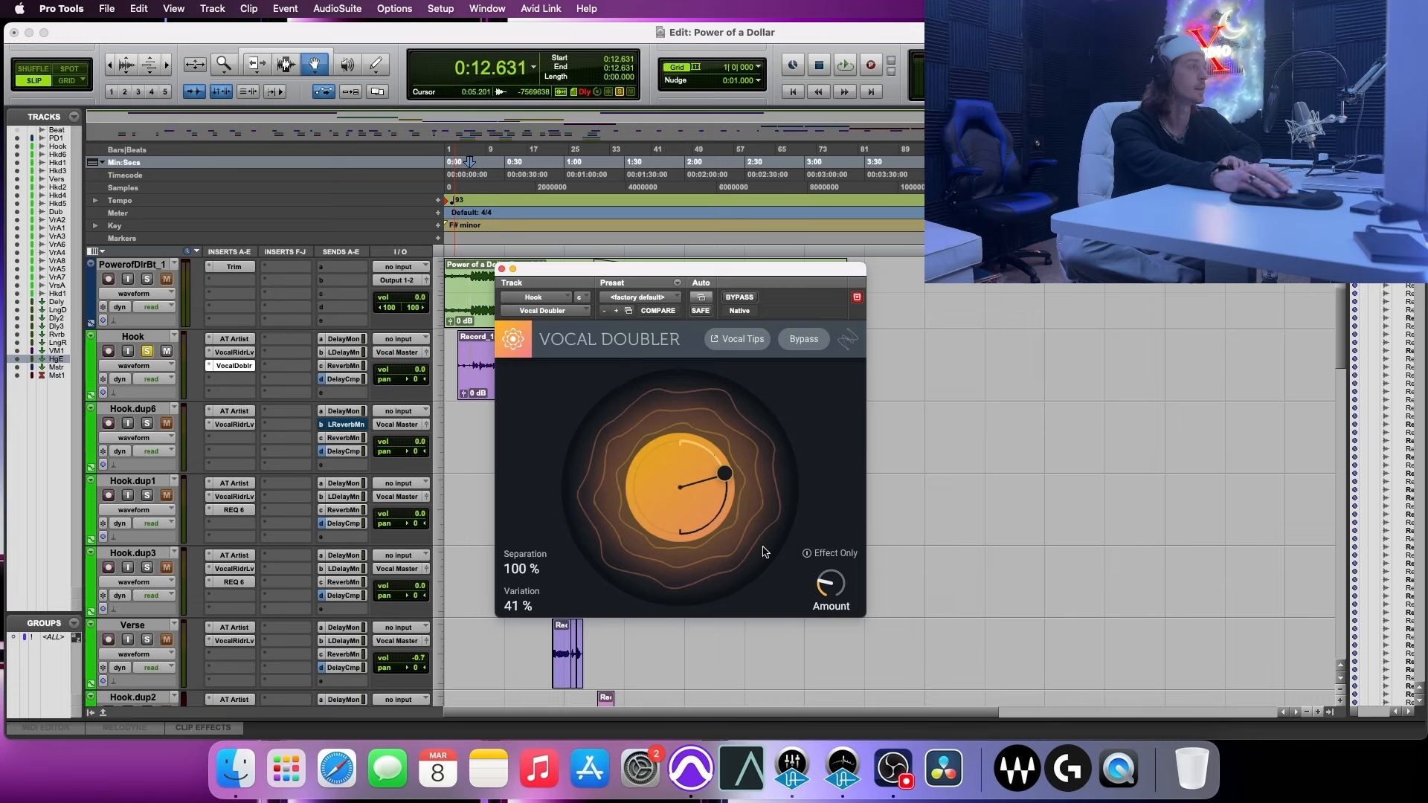
mouse_move(851, 600)
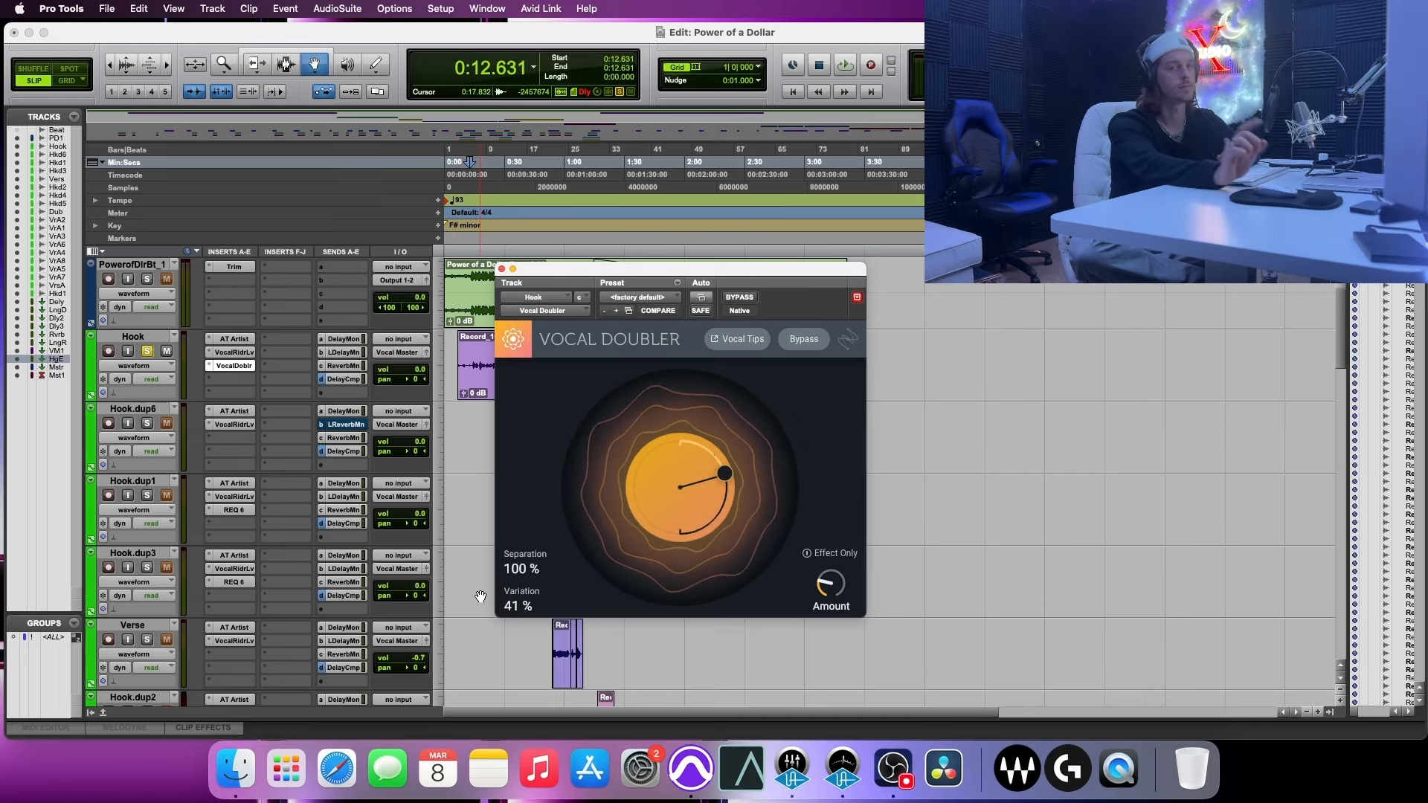
- Remove Vocal Doubler from the Hook track's third insert slot and unsolo the track
click(207, 367)
click(224, 279)
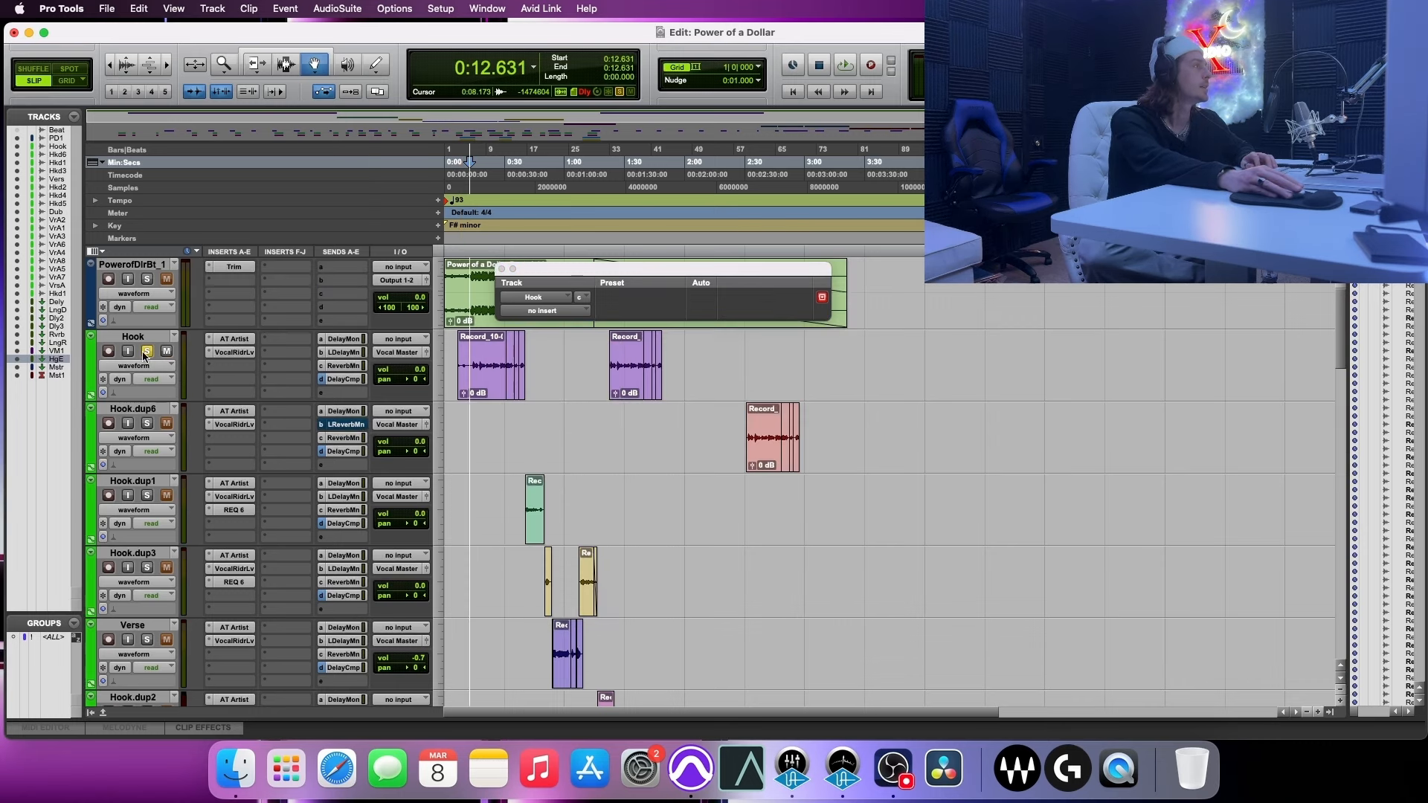
- Place Filtron from the Mastering track in the Hook track's third insert slot and take it off bypass
scroll(151, 500, down, 10)
scroll(151, 500, down, 6)
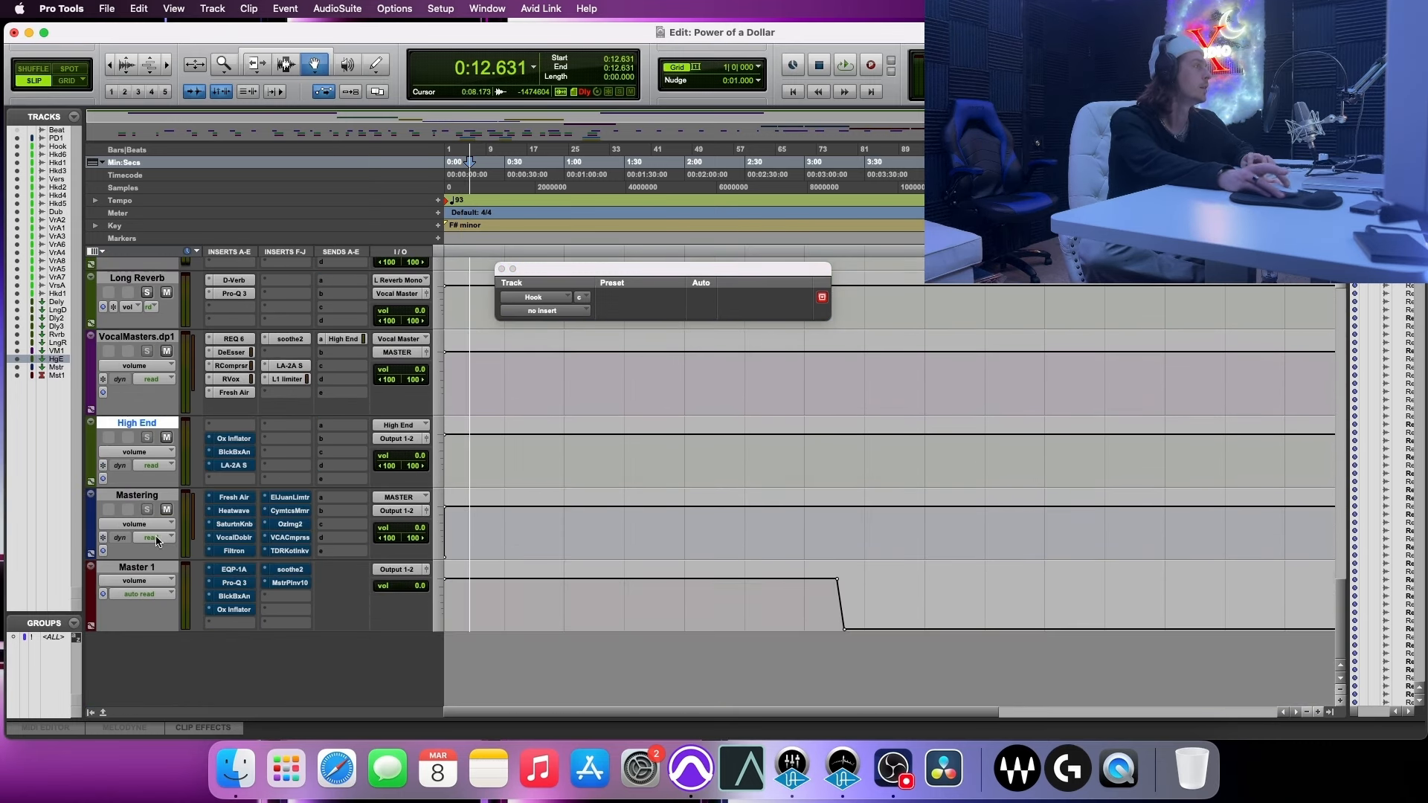
click(235, 551)
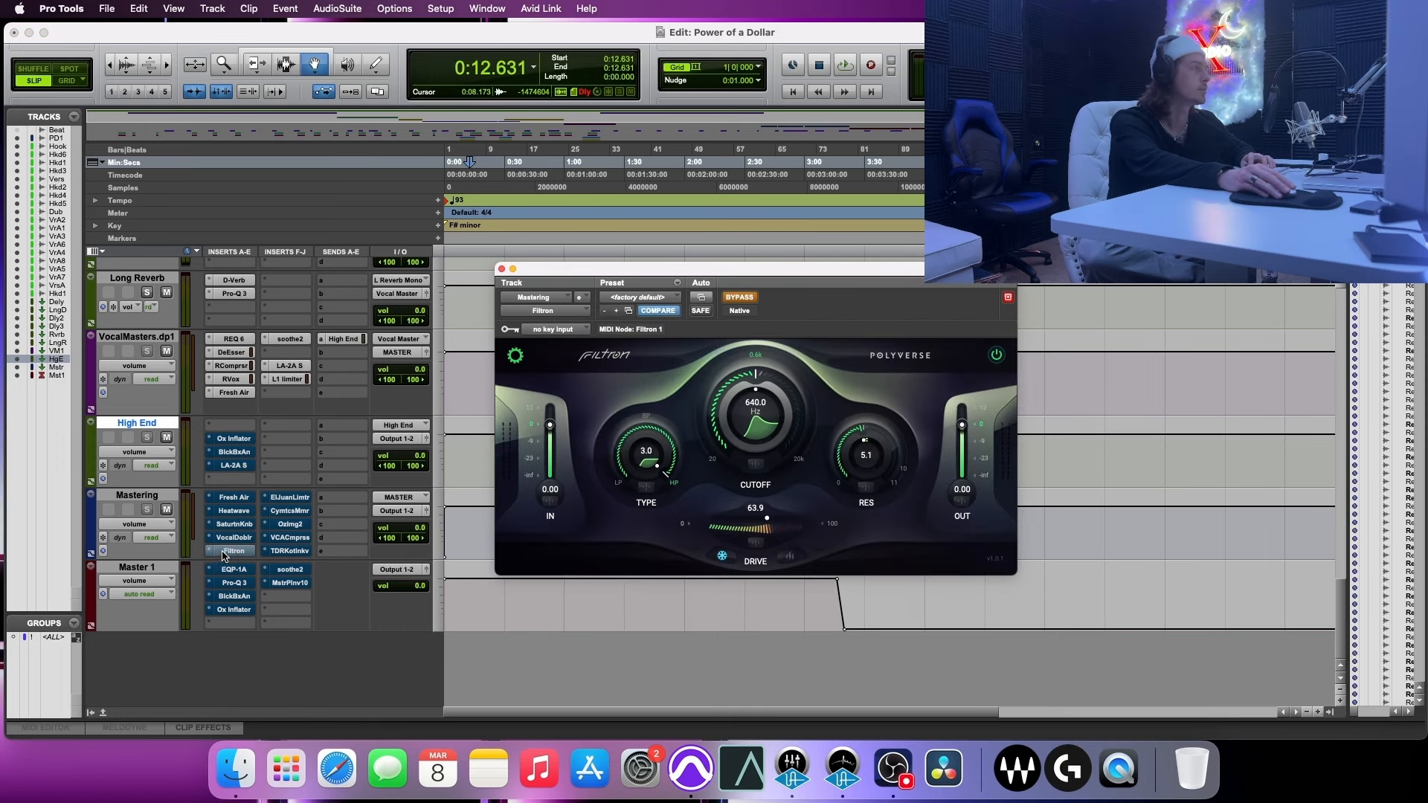
scroll(207, 297, up, 6)
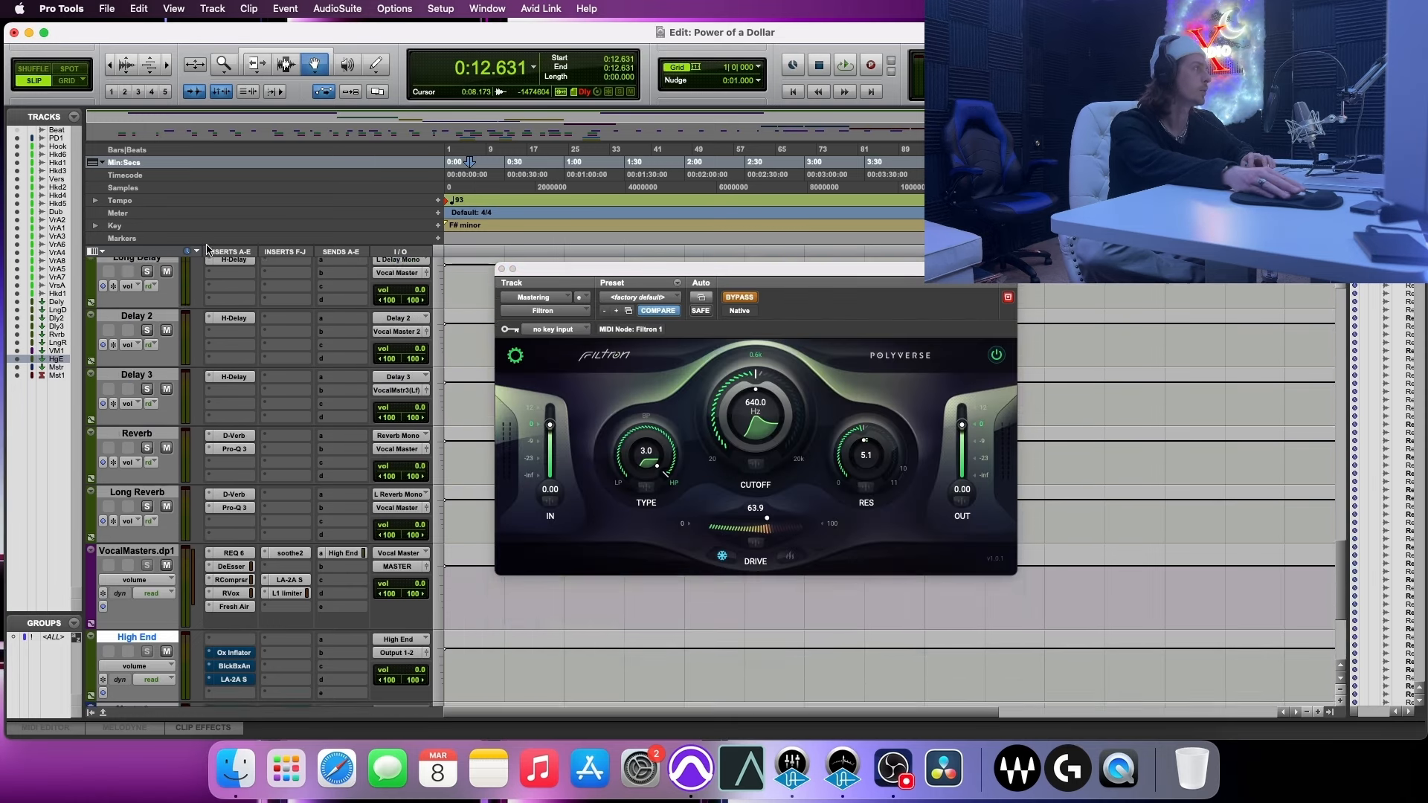
scroll(212, 312, up, 10)
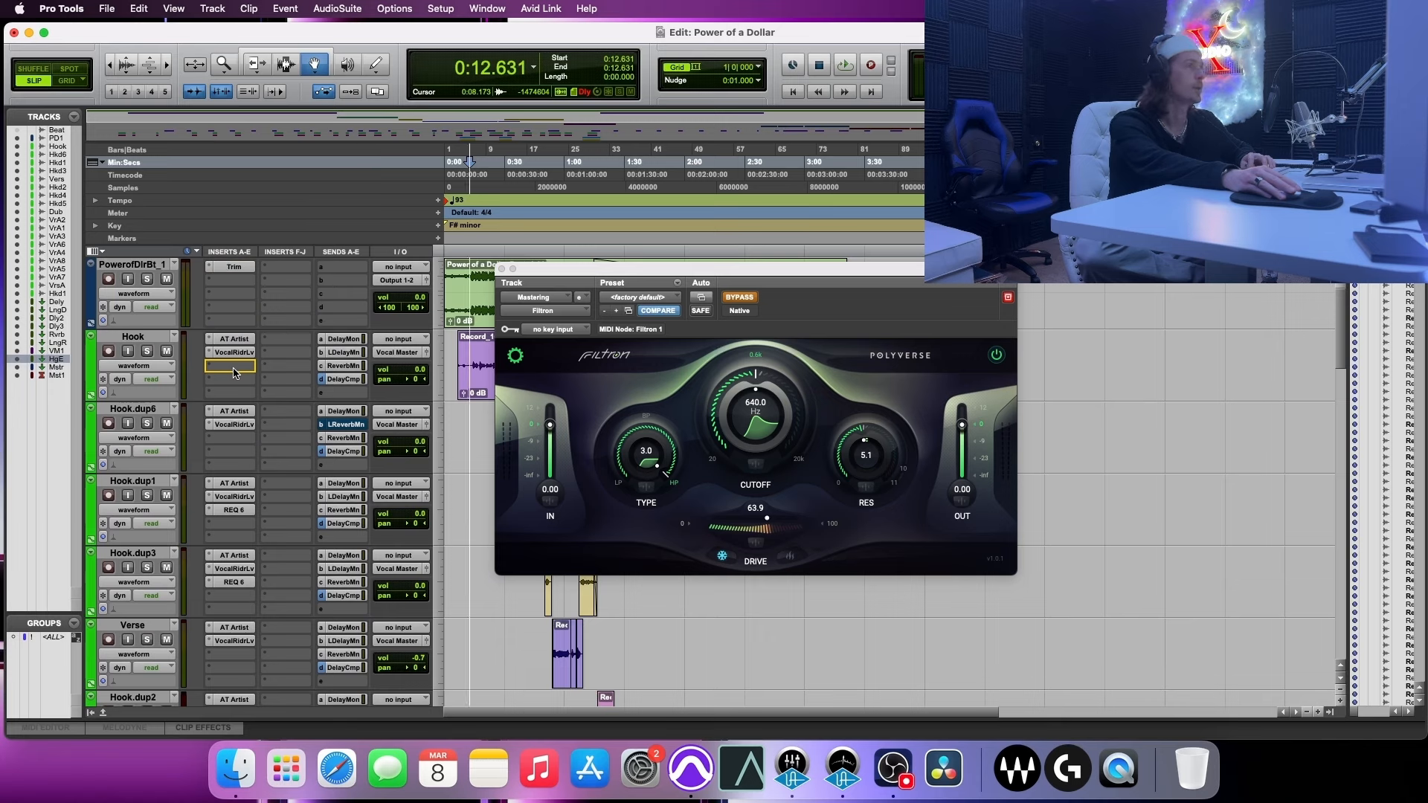
drag(234, 372, 234, 372)
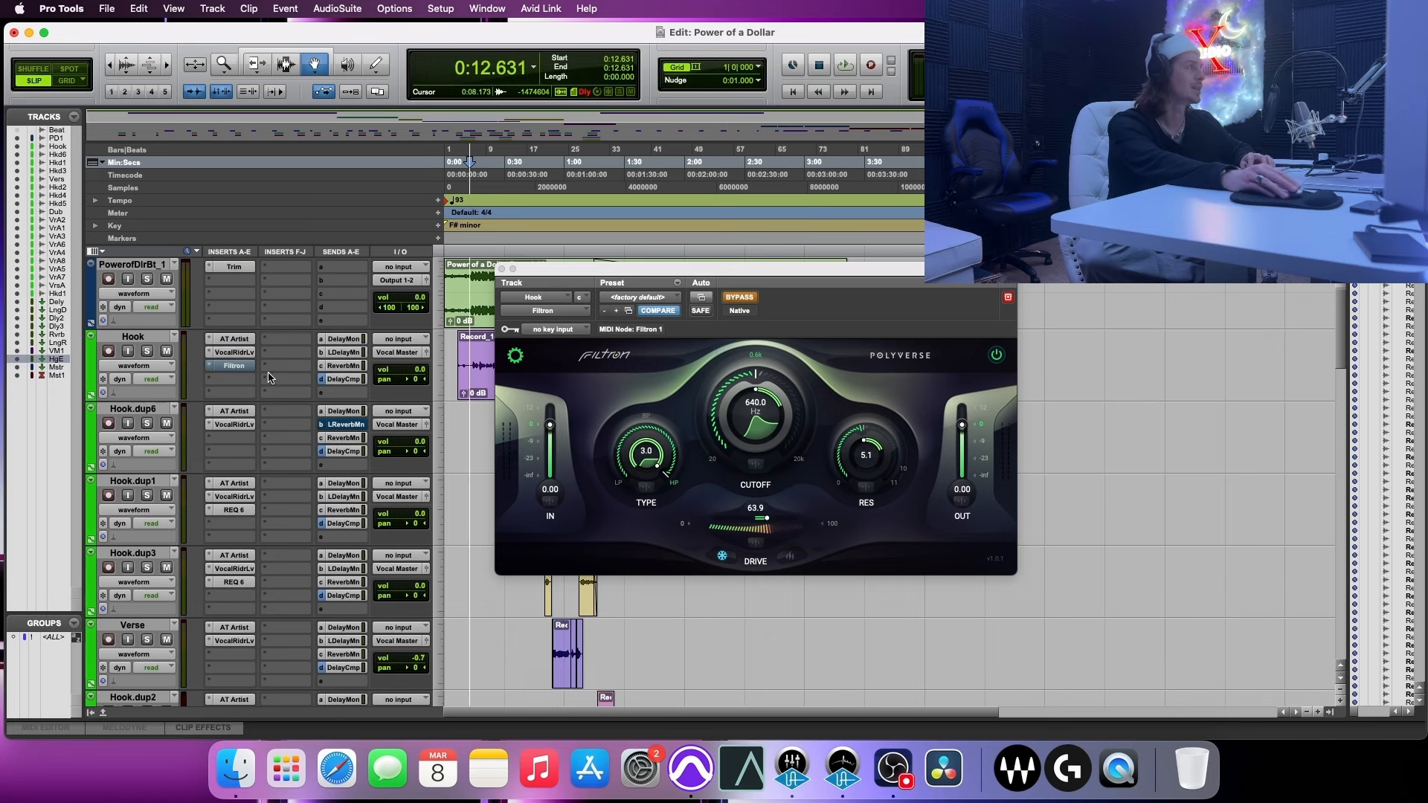
click(750, 298)
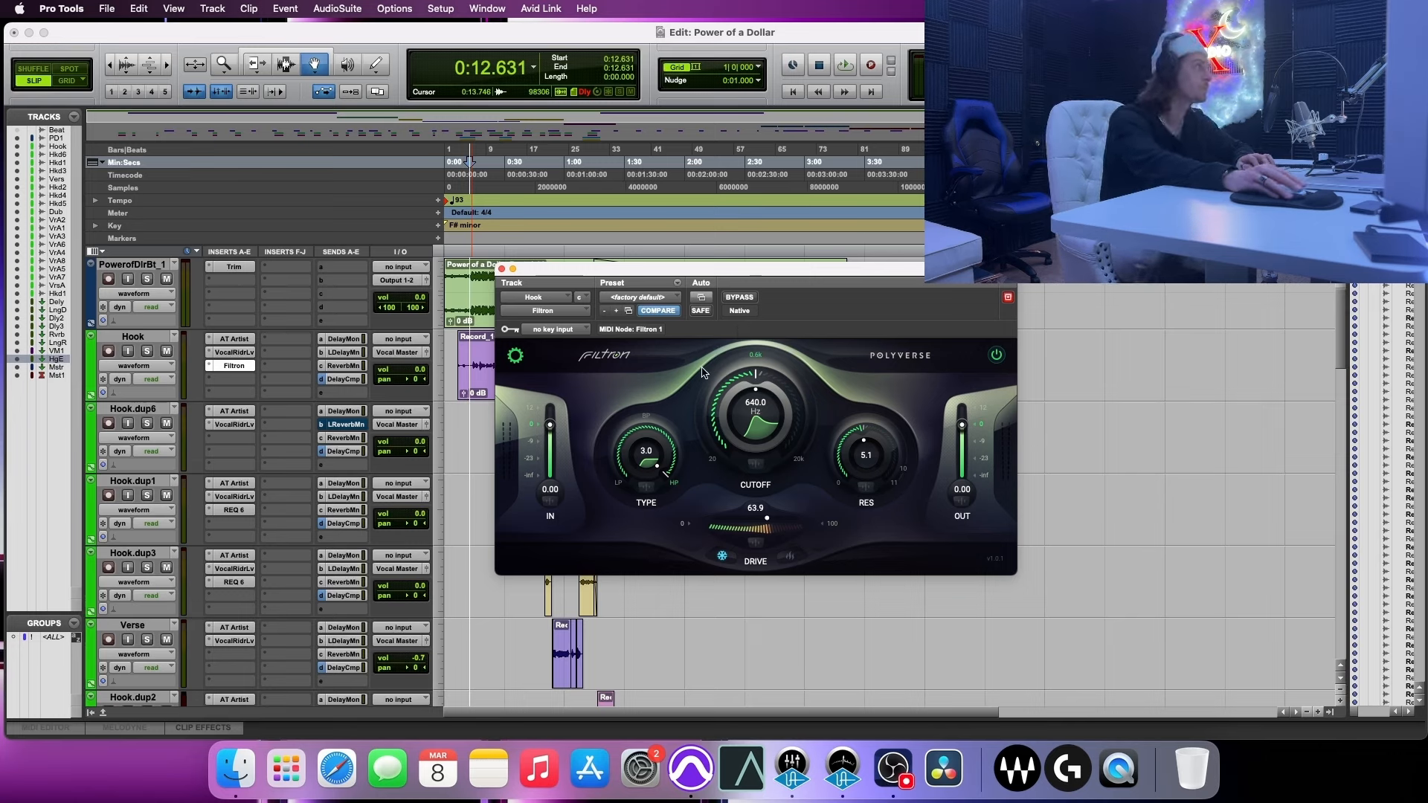
- Reset Filtron to its factory default preset
click(645, 297)
click(650, 303)
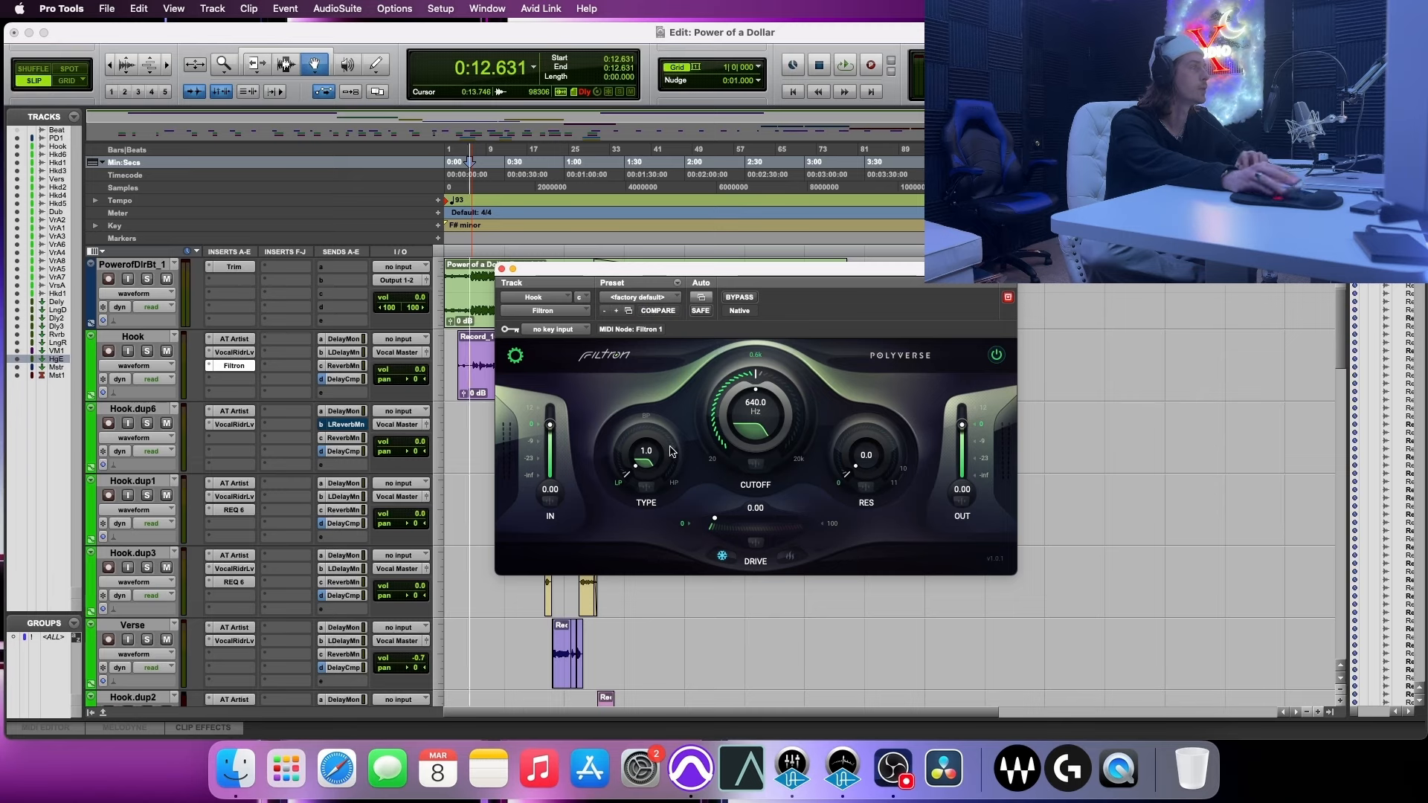
- During playback, set Filtron on the Hook track to Type 1.5, Cutoff 5.172 kHz and Res 7.1, and stop playback
key(space)
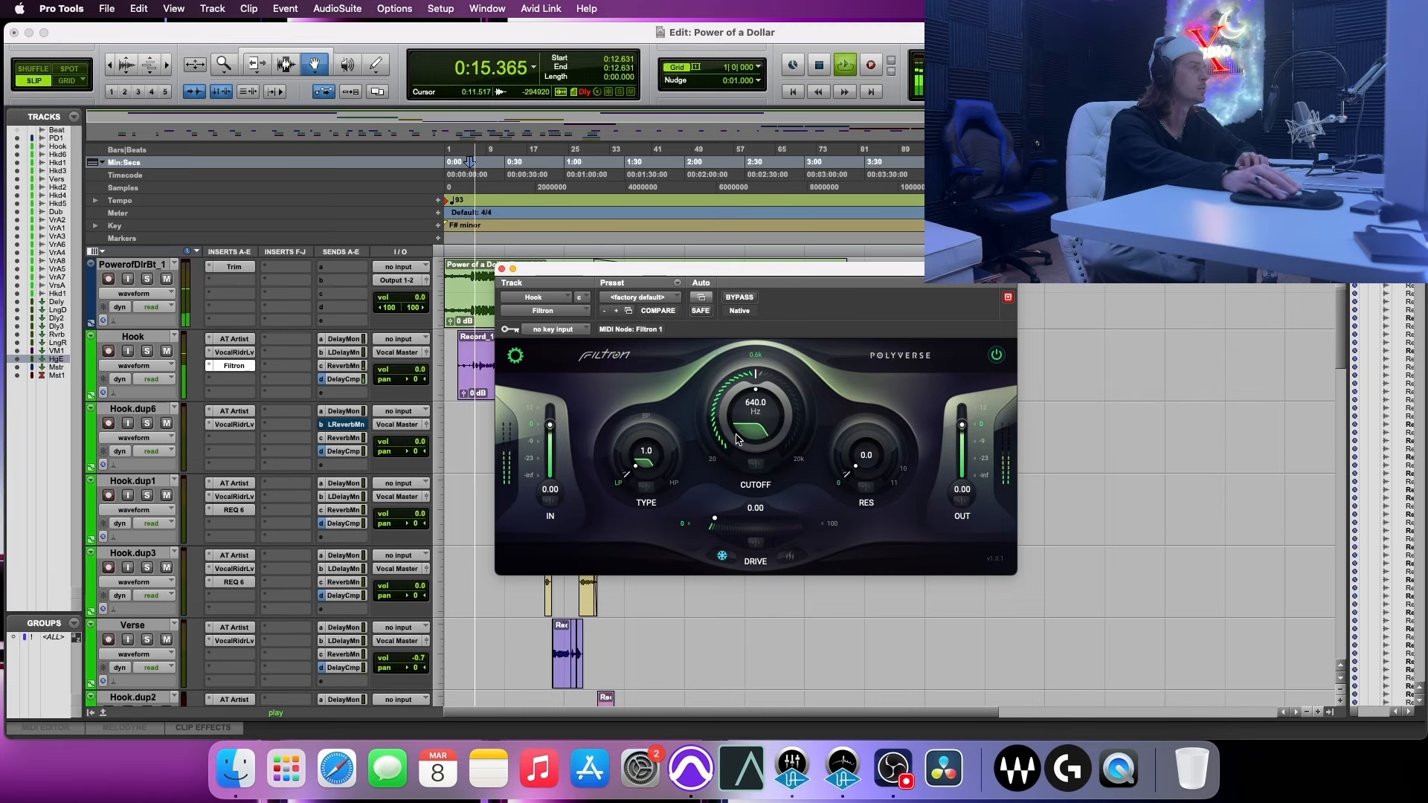
drag(736, 438, 755, 399)
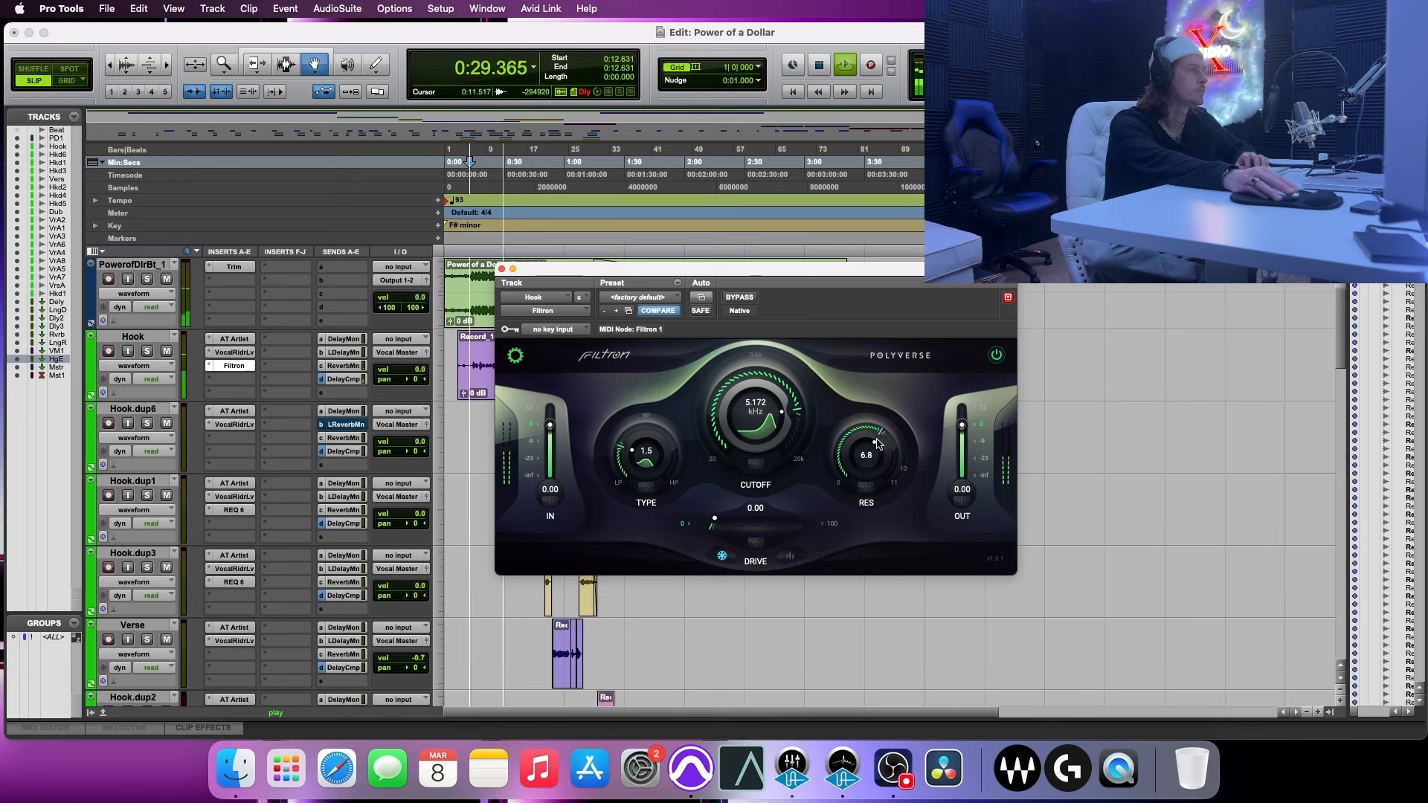
drag(876, 442, 876, 440)
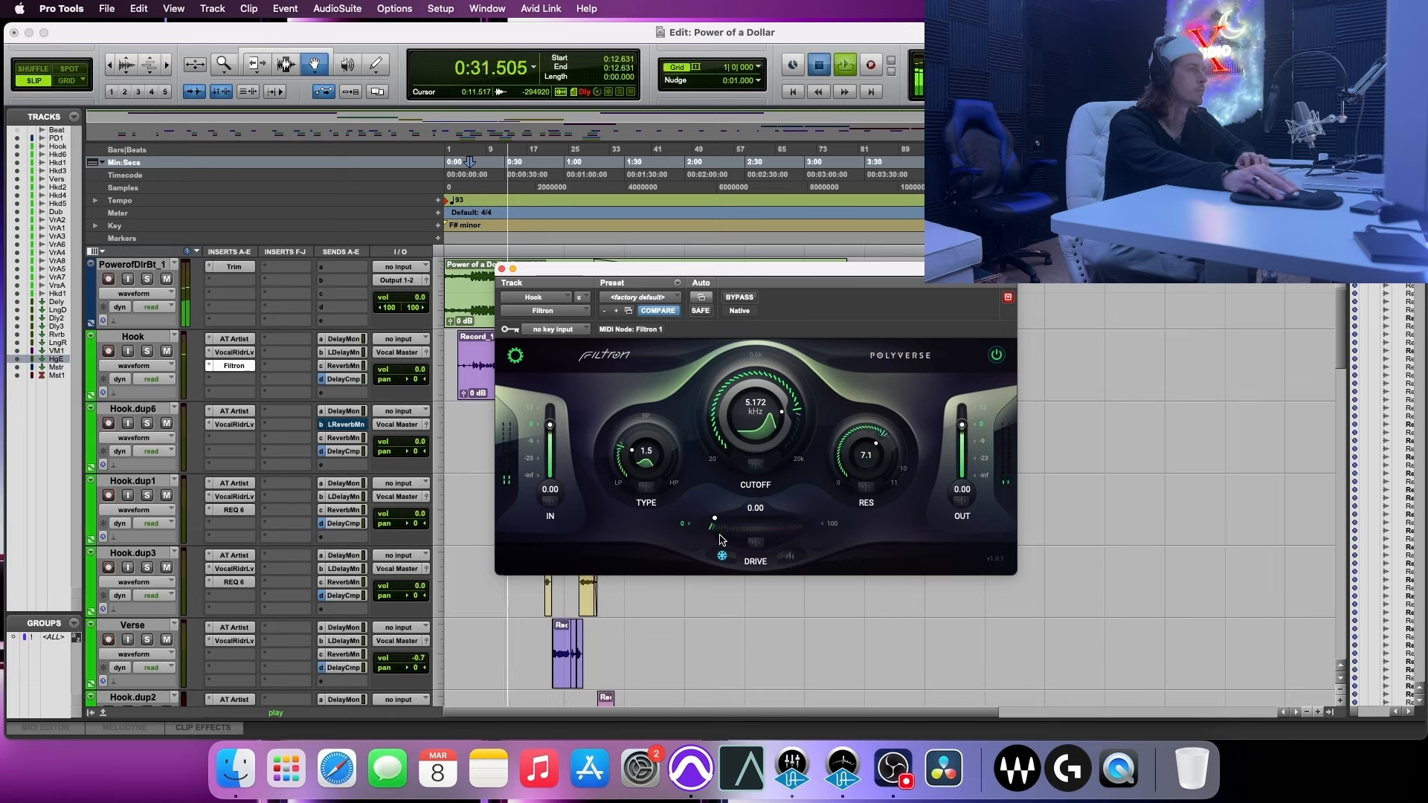
key(space)
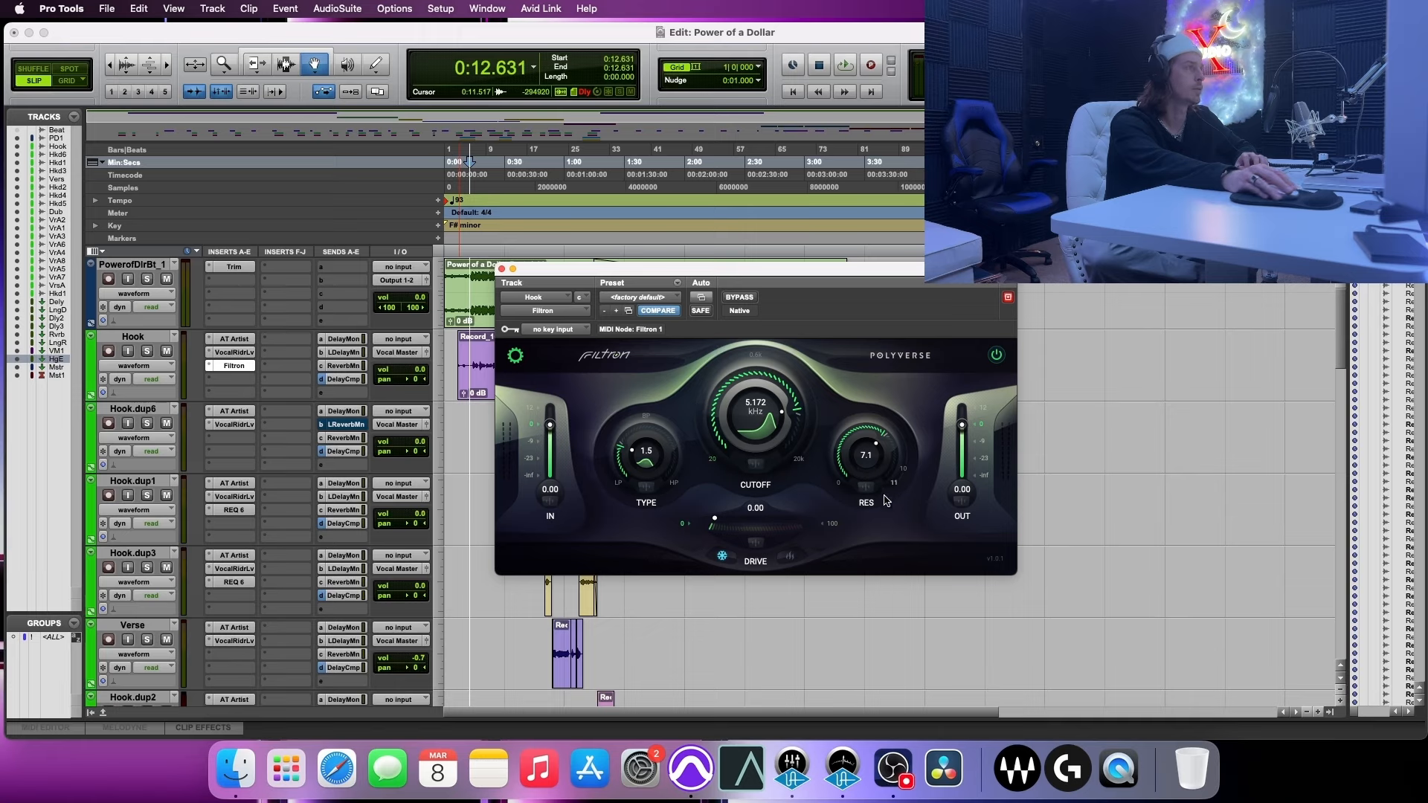
- Examine the CV modulation settings for Filtron's Type and Res controls
click(646, 492)
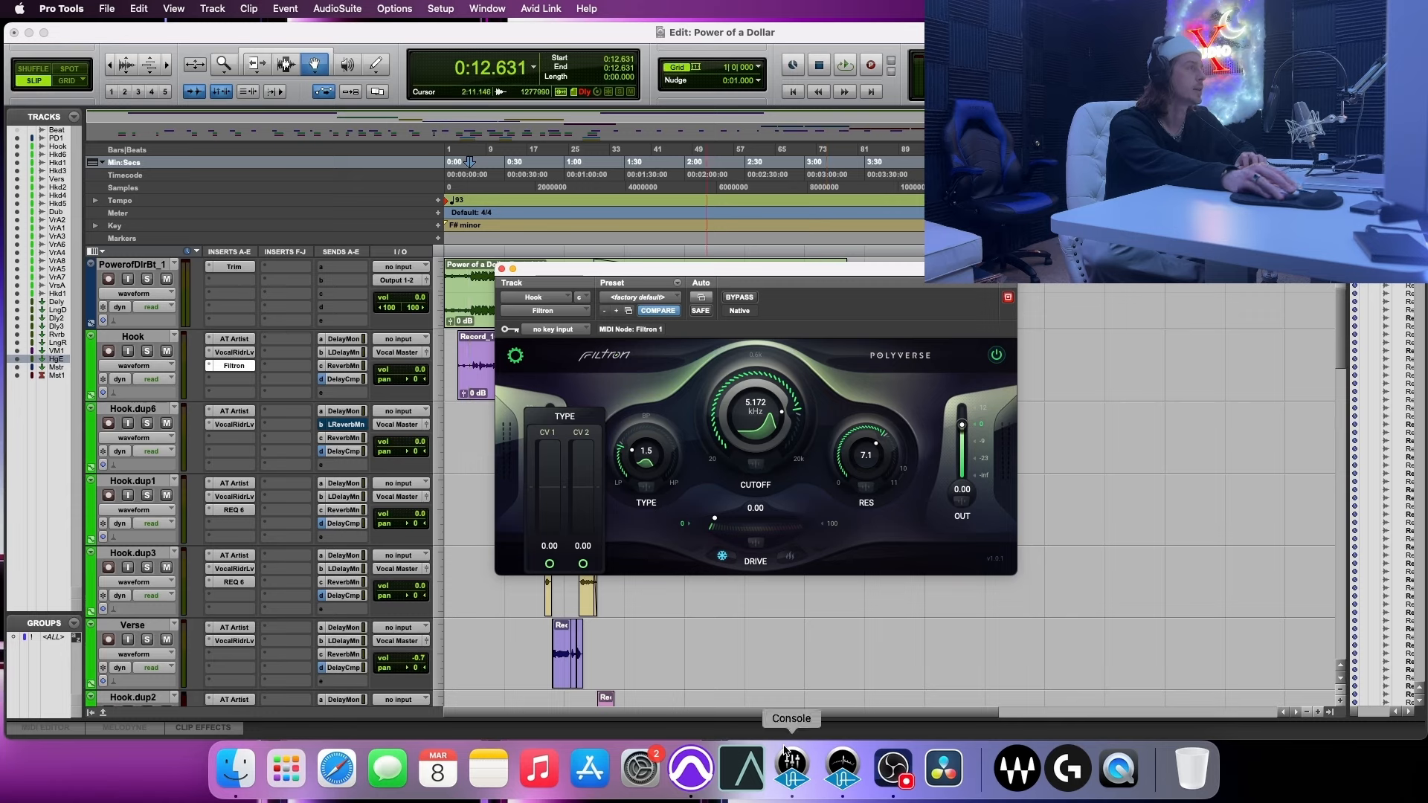
click(866, 489)
click(866, 488)
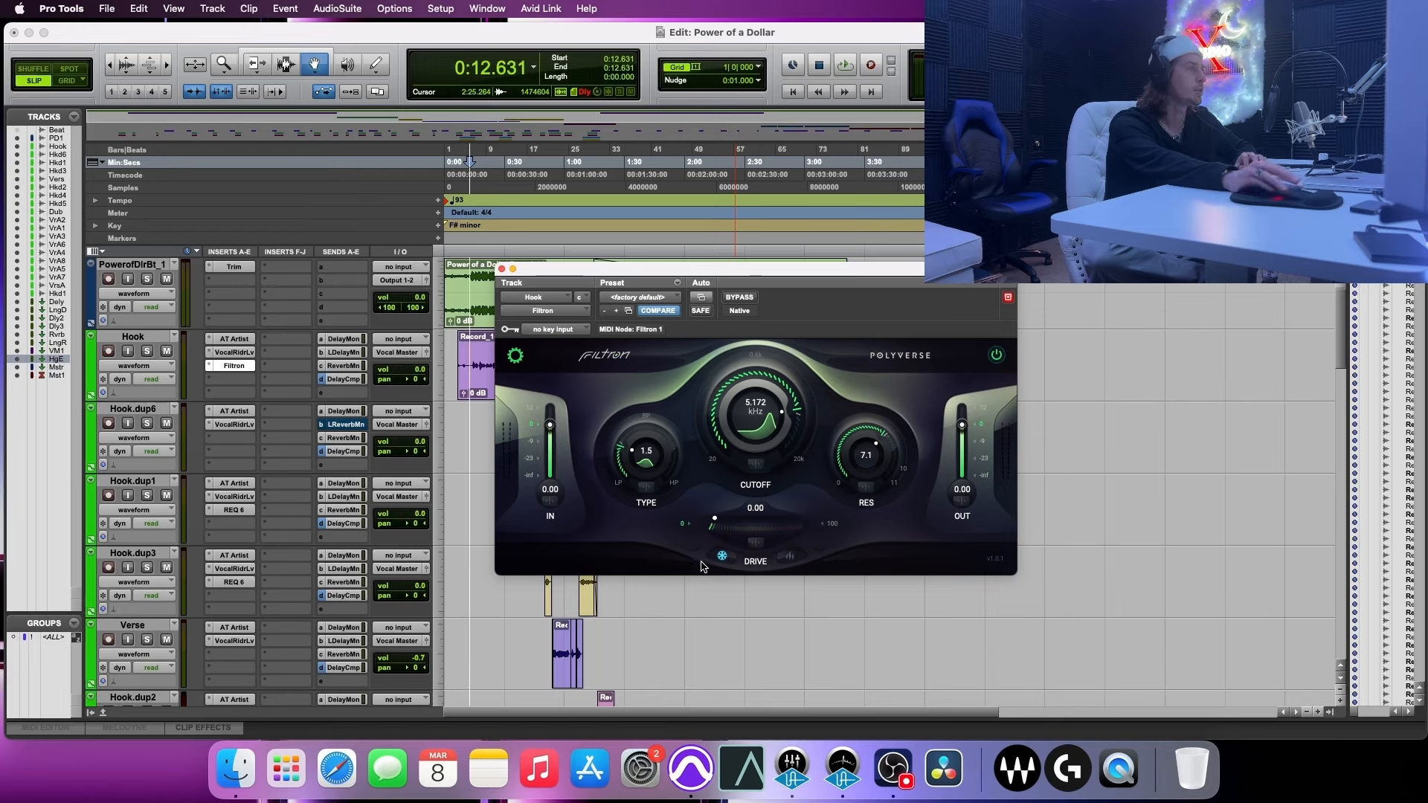
- During playback, set Filtron's Drive to 75.5, Cutoff to 873.2 Hz, Res to 5.8 and Type to 2.3
drag(594, 272, 704, 215)
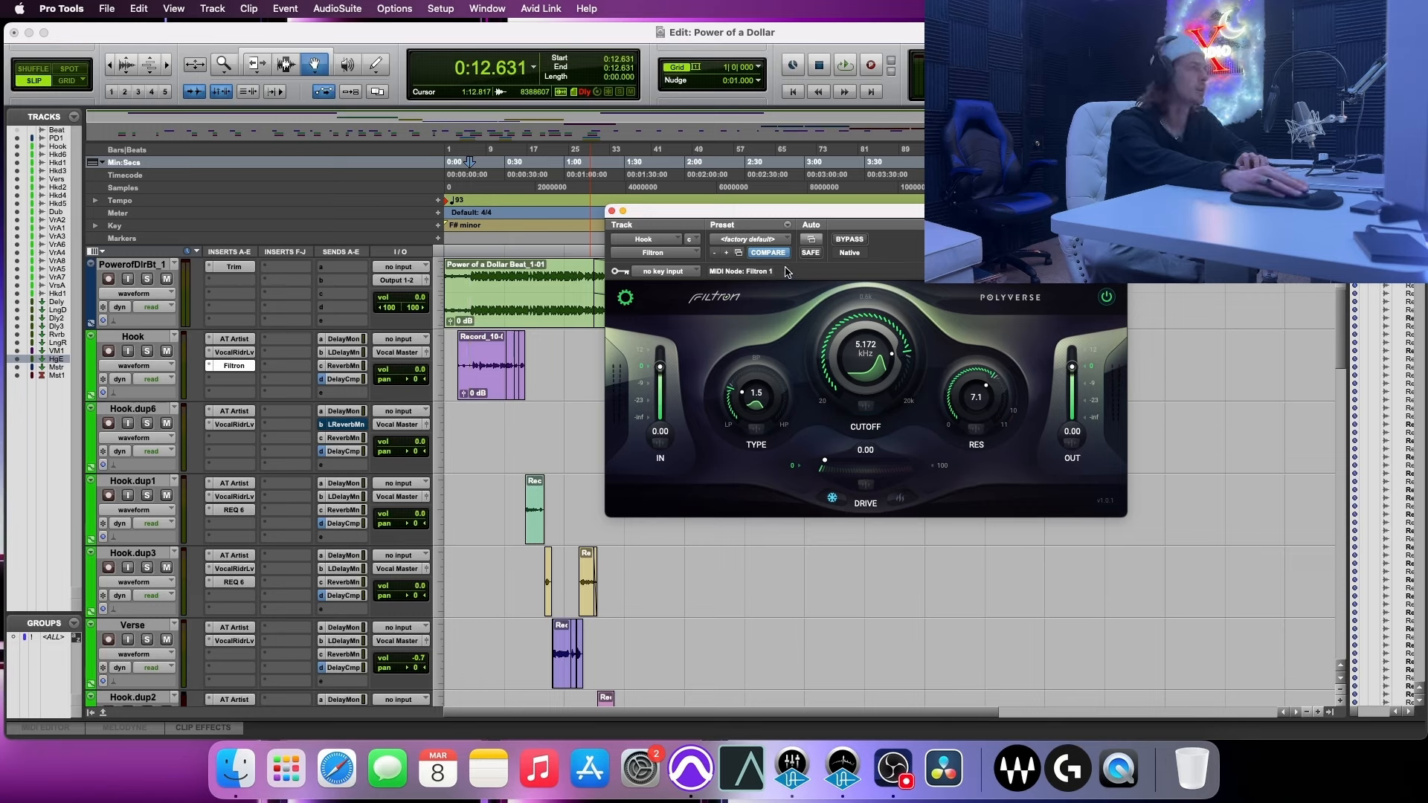
key(space)
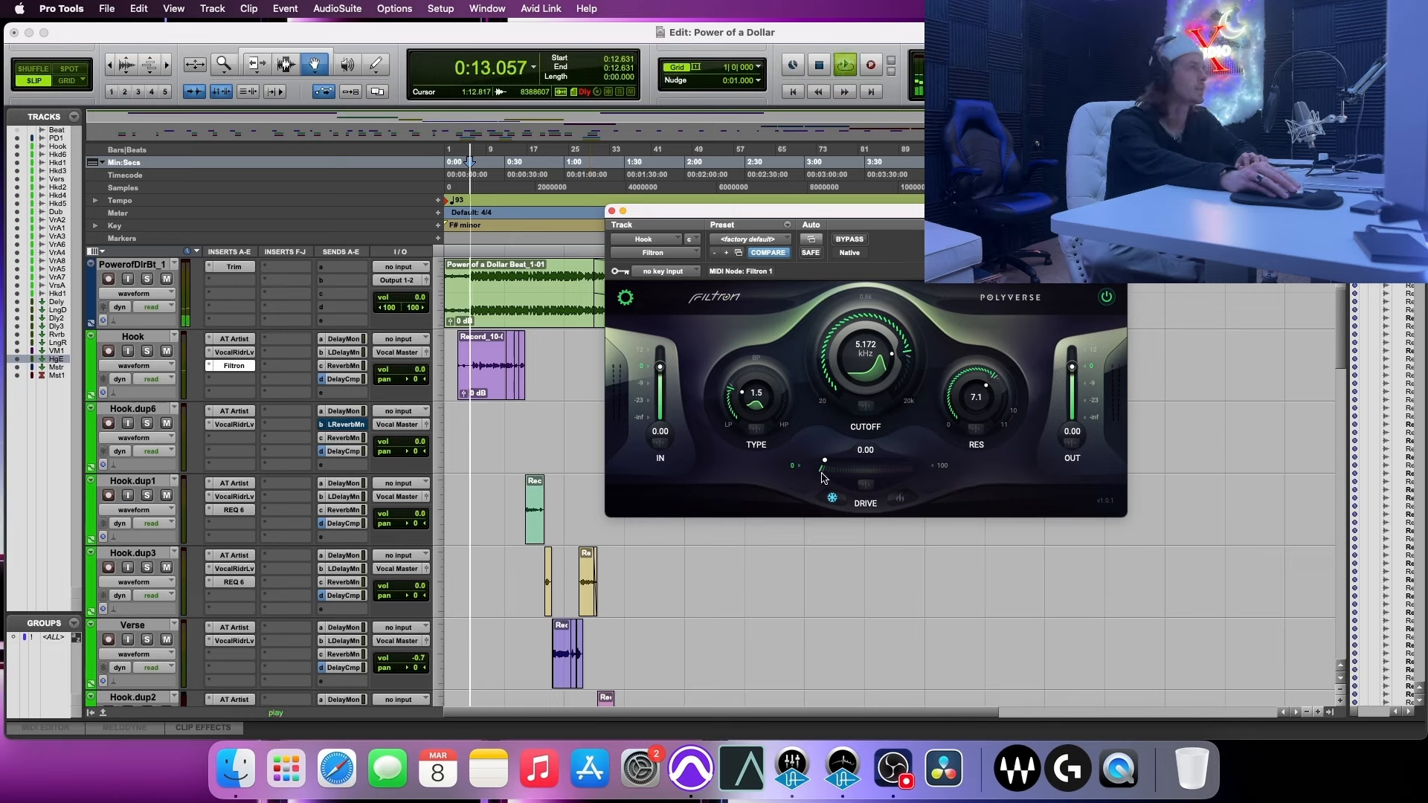
drag(825, 476, 907, 482)
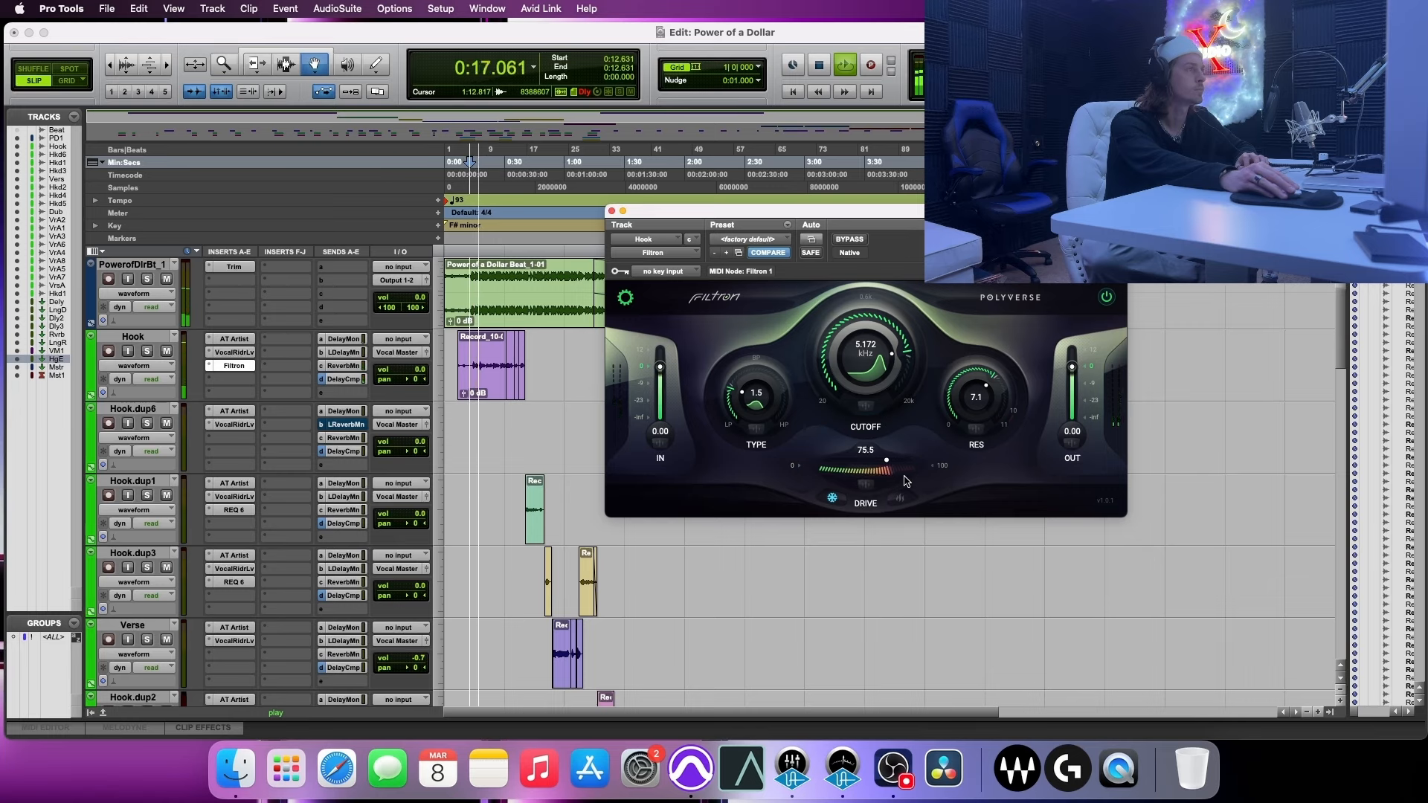
drag(855, 361, 874, 324)
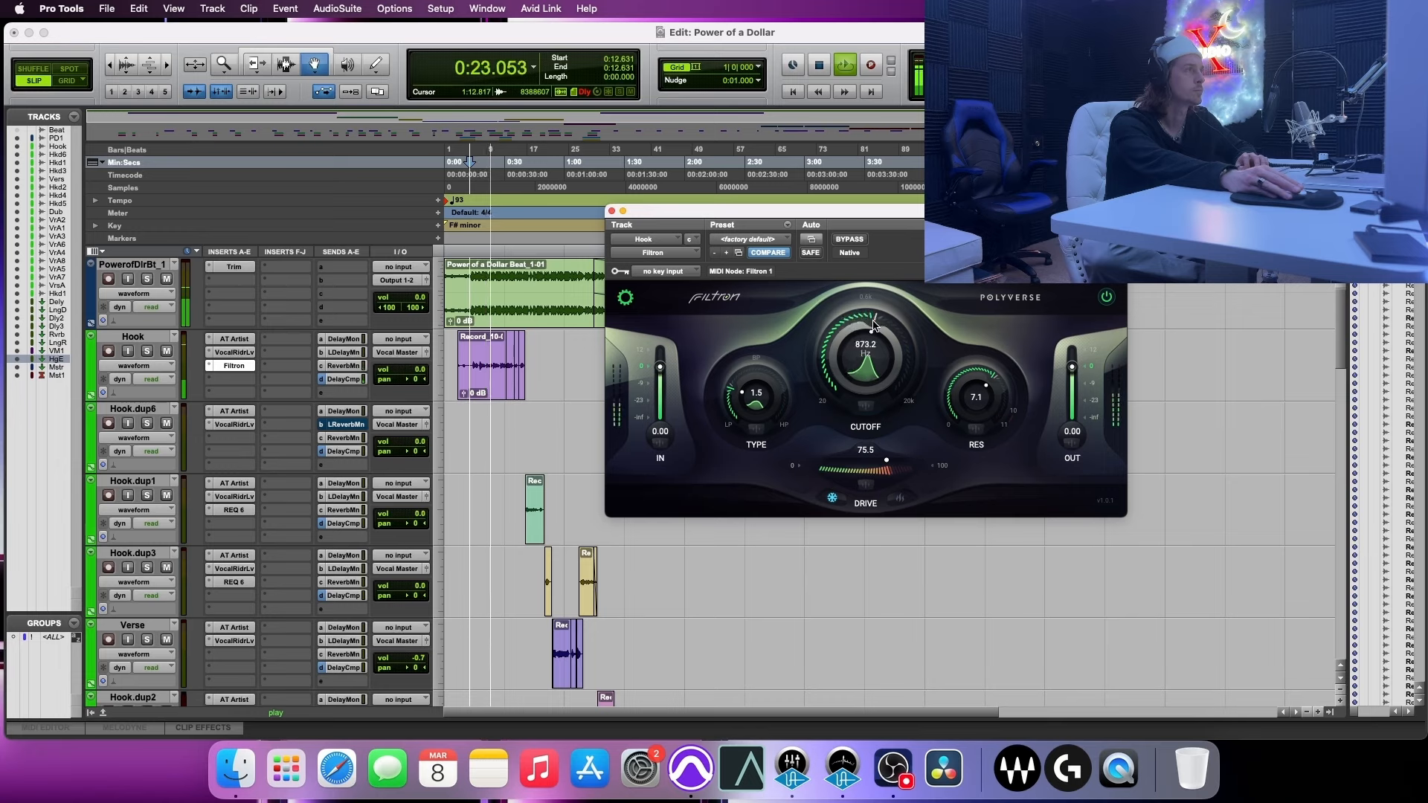
mouse_move(959, 388)
mouse_down()
mouse_move(954, 407)
mouse_move(979, 367)
mouse_up()
drag(750, 397, 795, 372)
key(space)
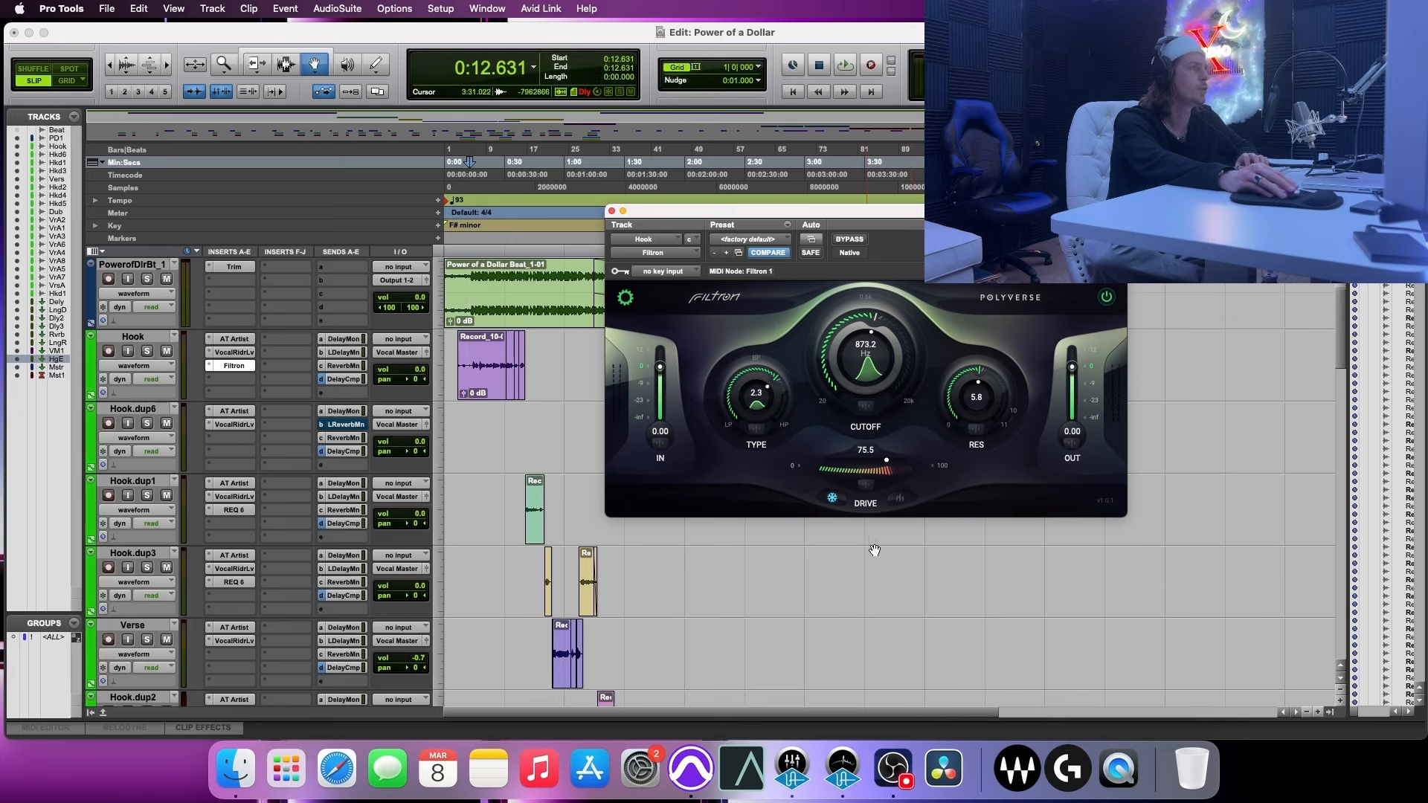
- Compare Filtron's cold and hot drive modes during playback, leave the hot mode active, and stop playback
click(899, 498)
key(space)
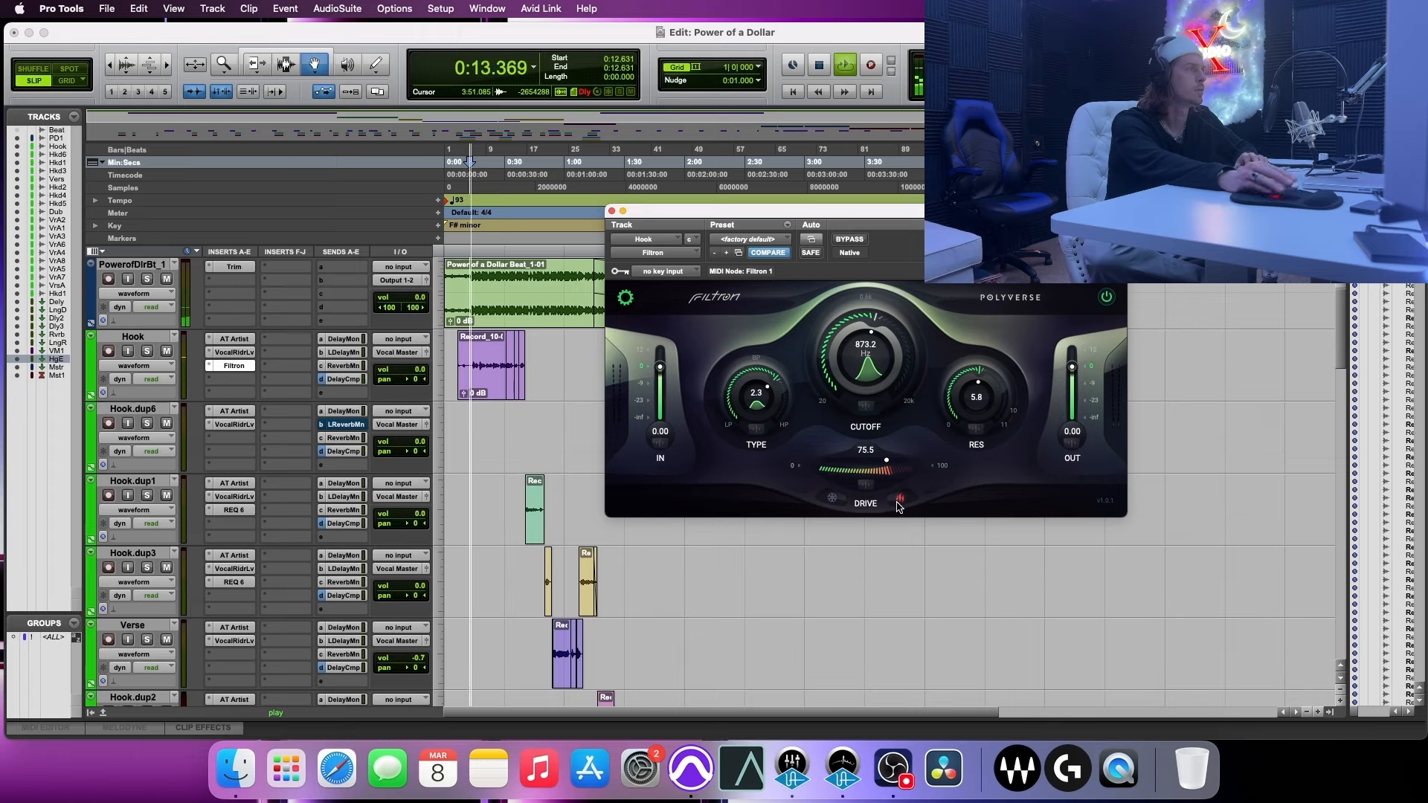
click(832, 498)
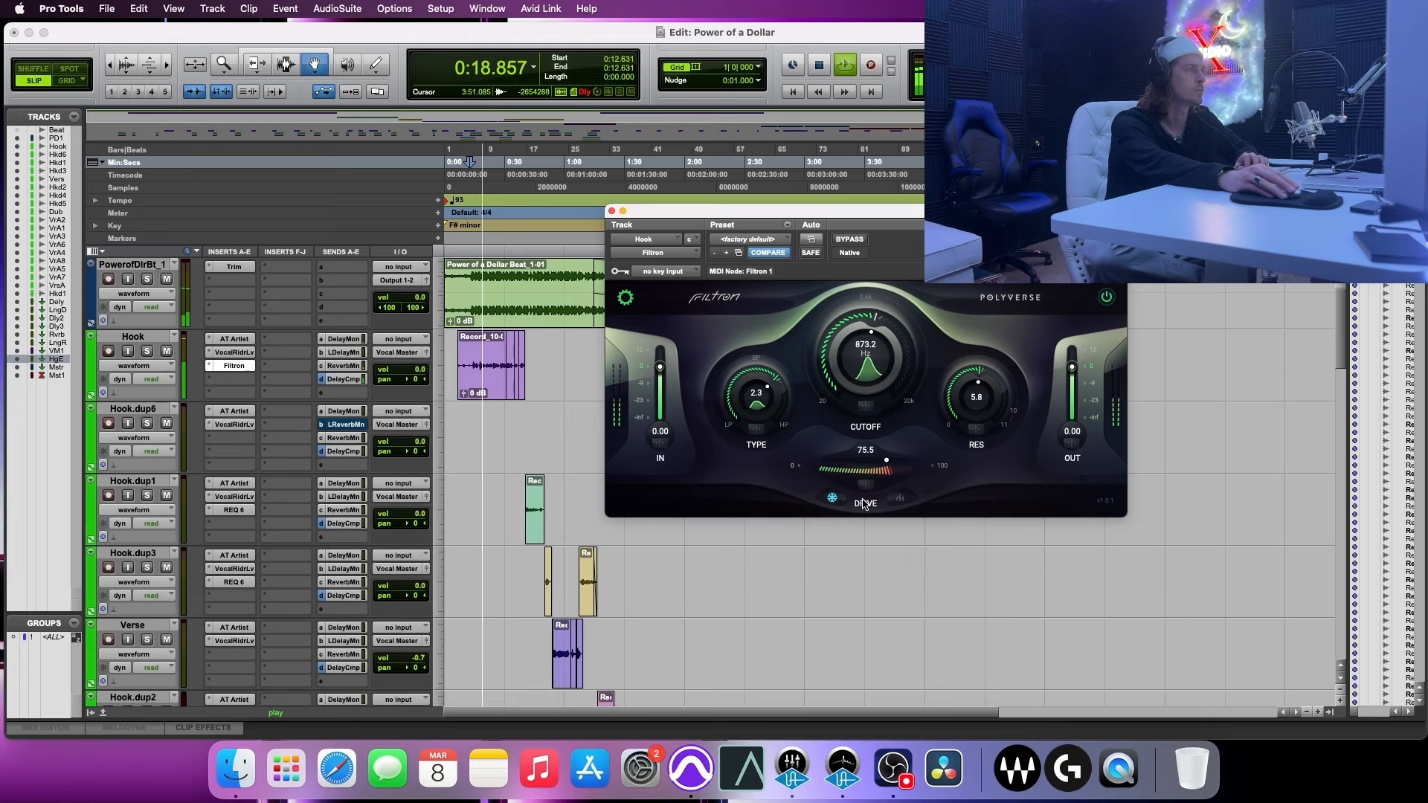
click(901, 499)
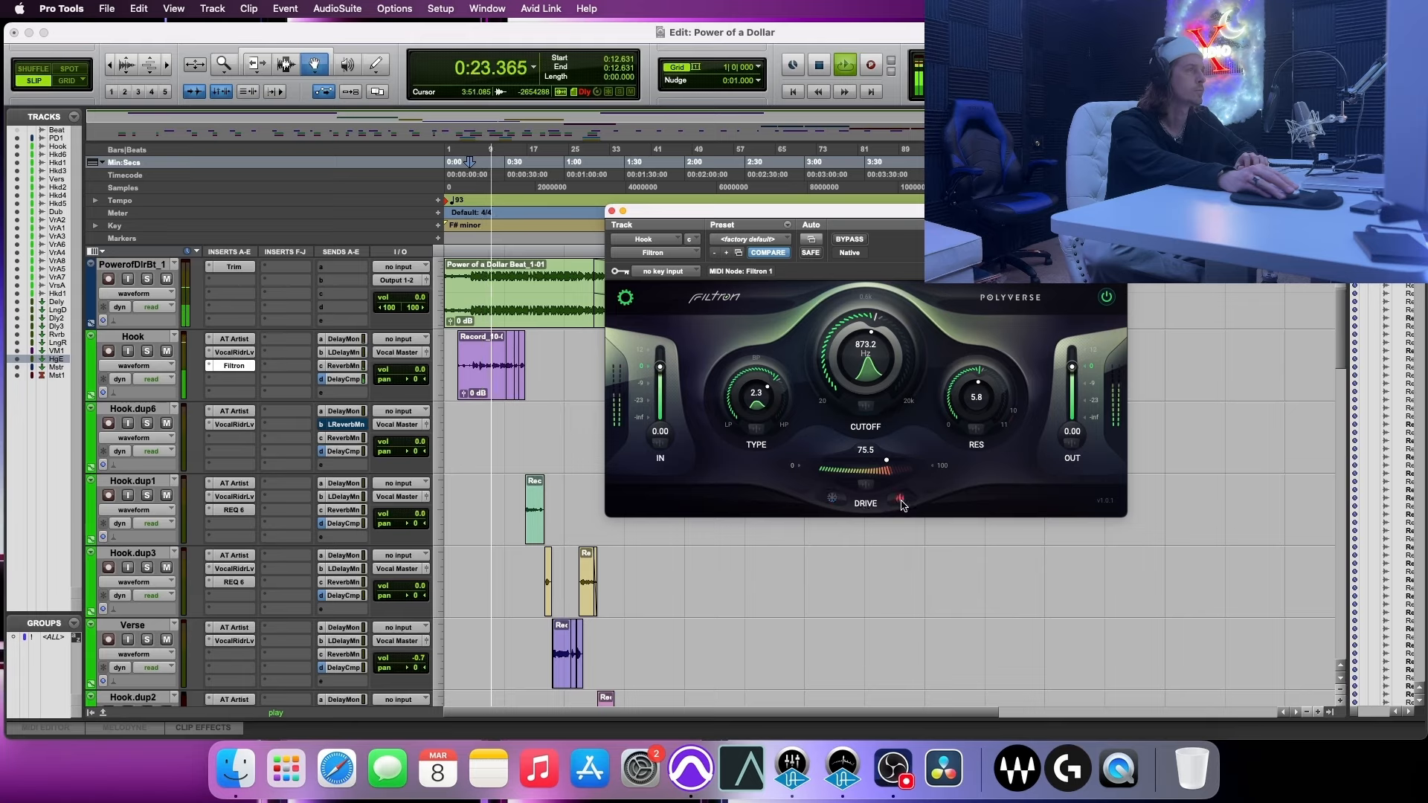
key(space)
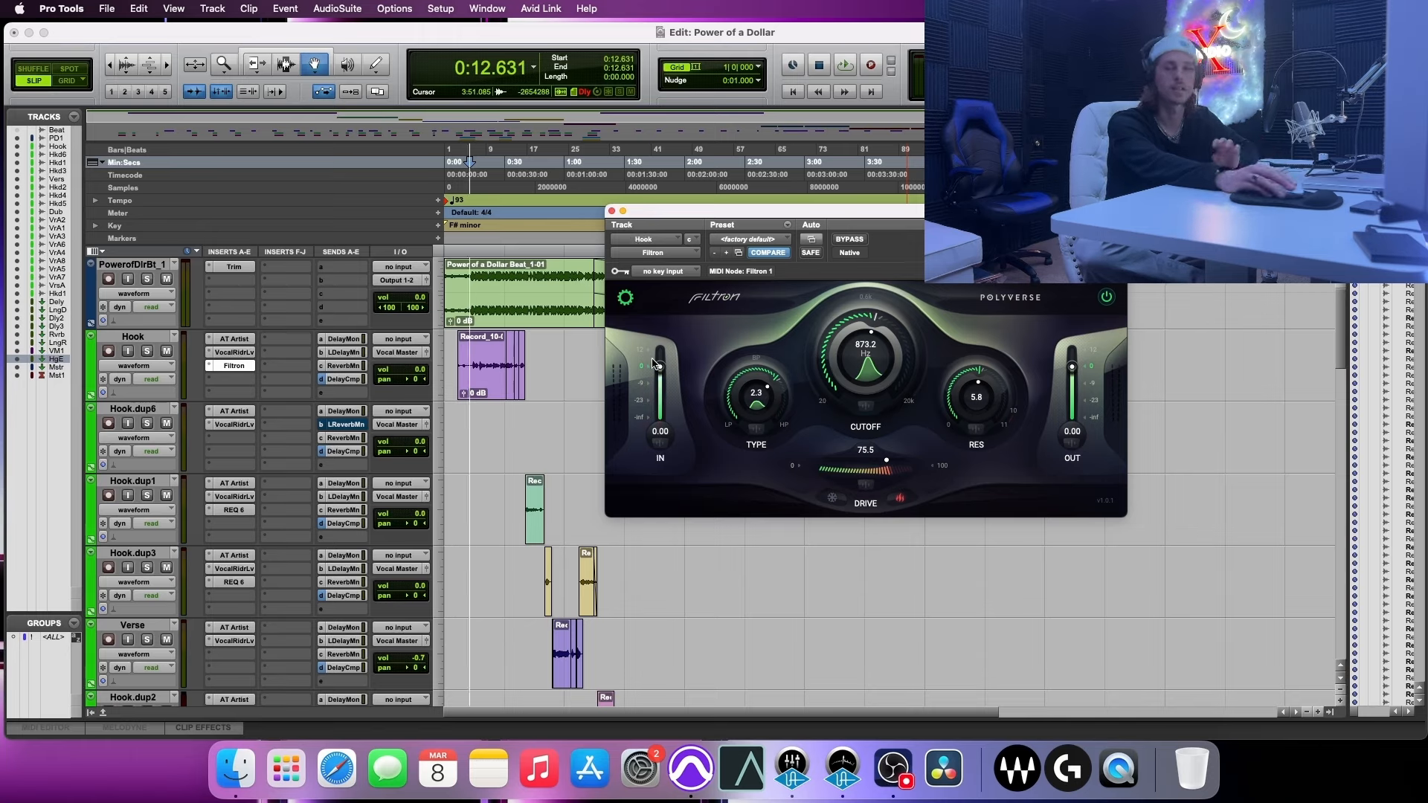
- Bypass Filtron on the Hook track, return it to the Mastering track's fifth insert slot, and close its window
click(210, 366)
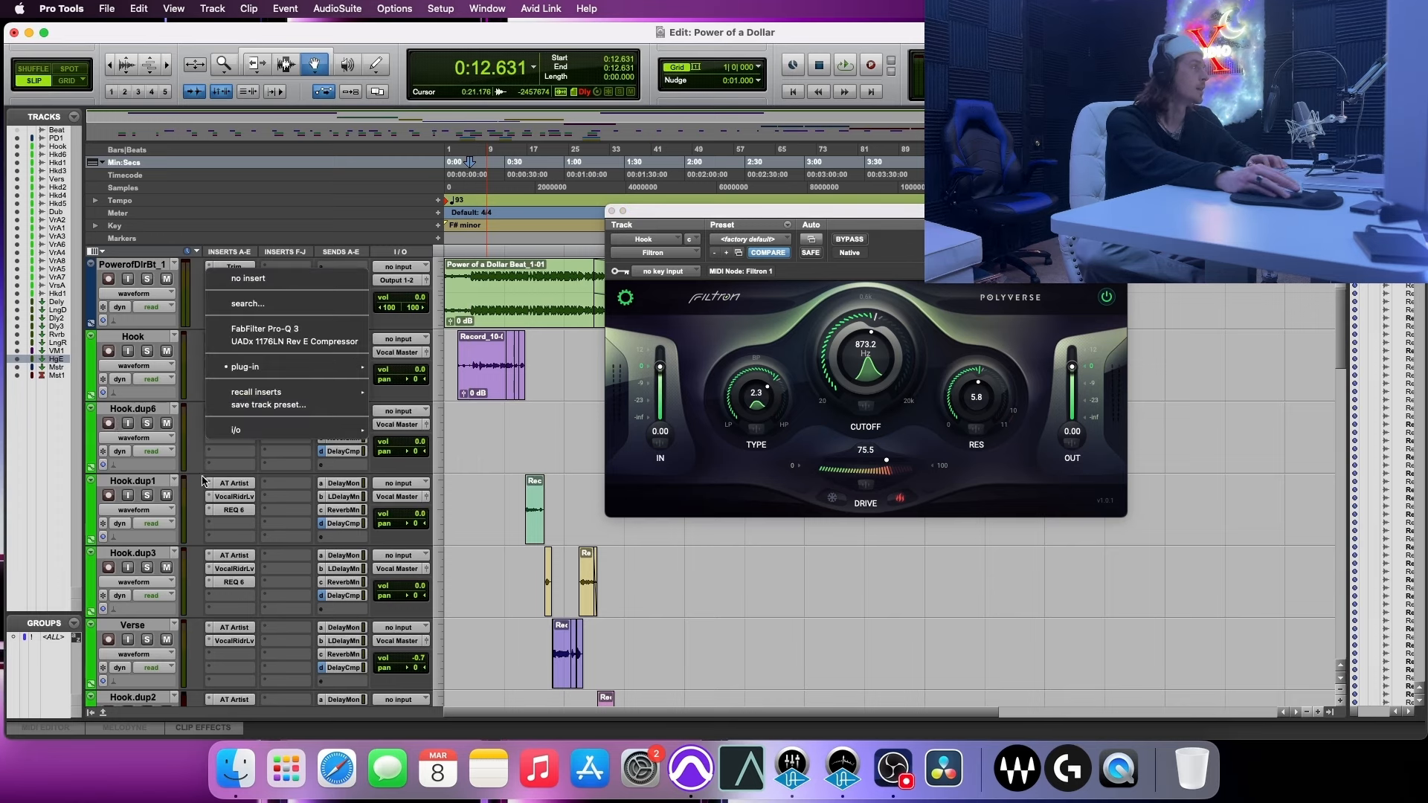
click(206, 448)
super+click(234, 365)
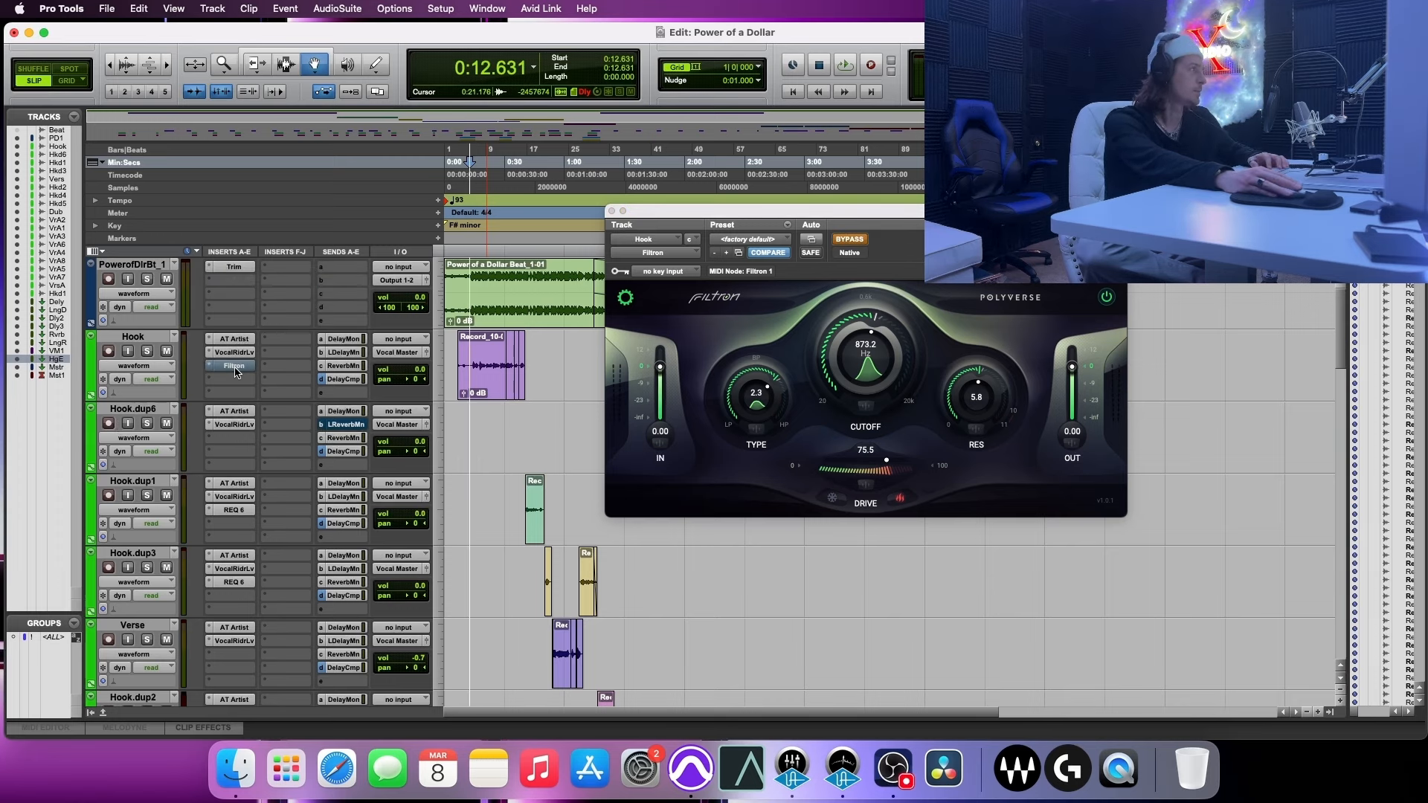
scroll(233, 669, down, 10)
scroll(233, 699, down, 3)
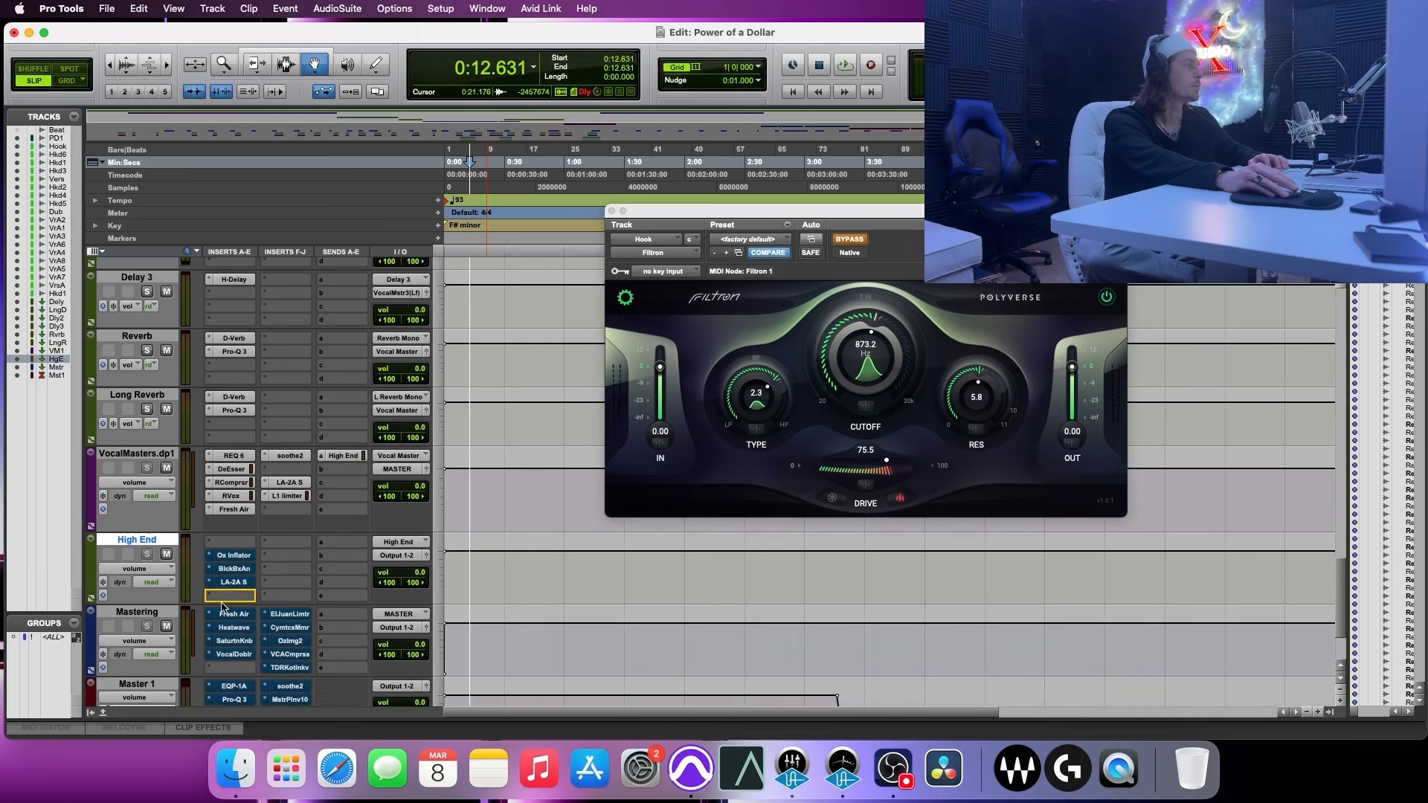
click(234, 668)
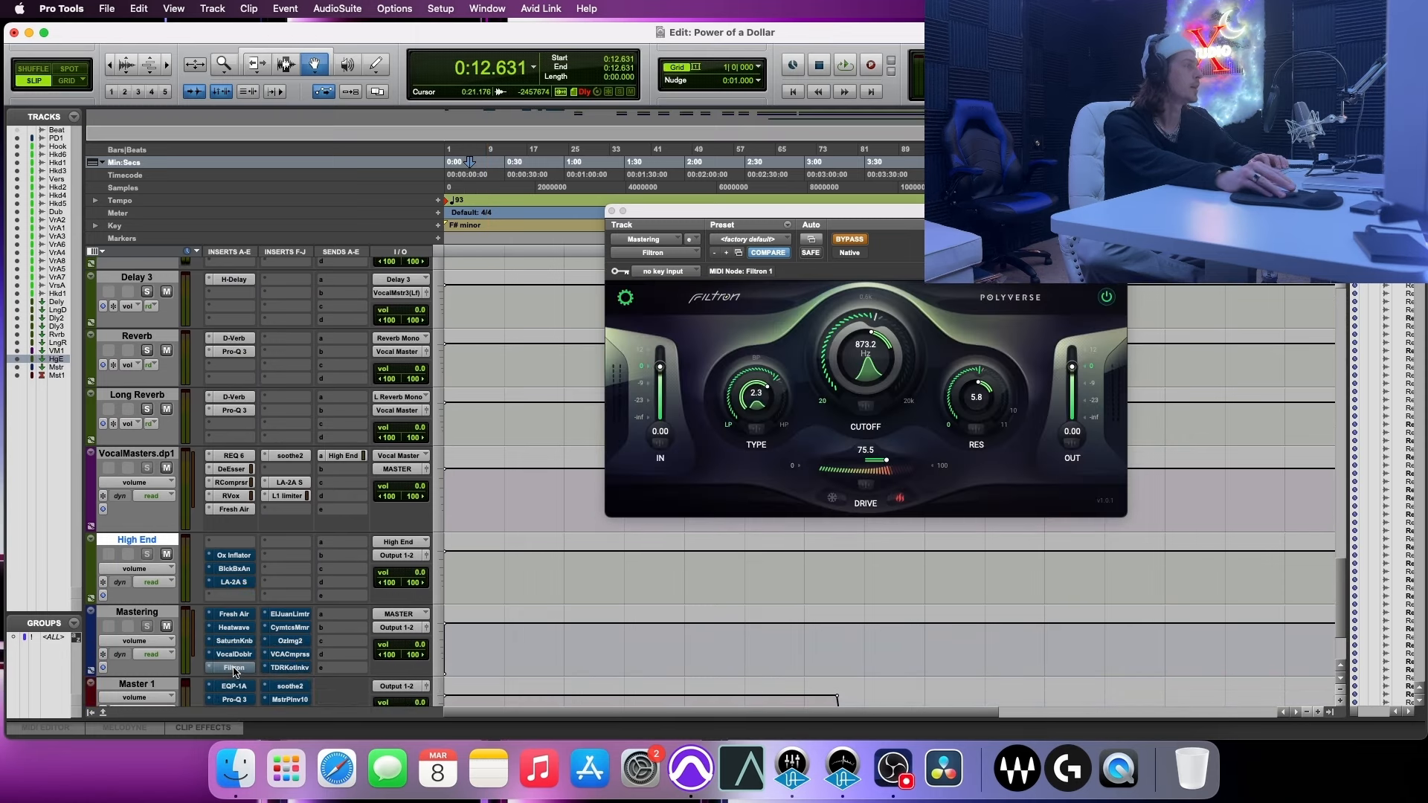
click(611, 211)
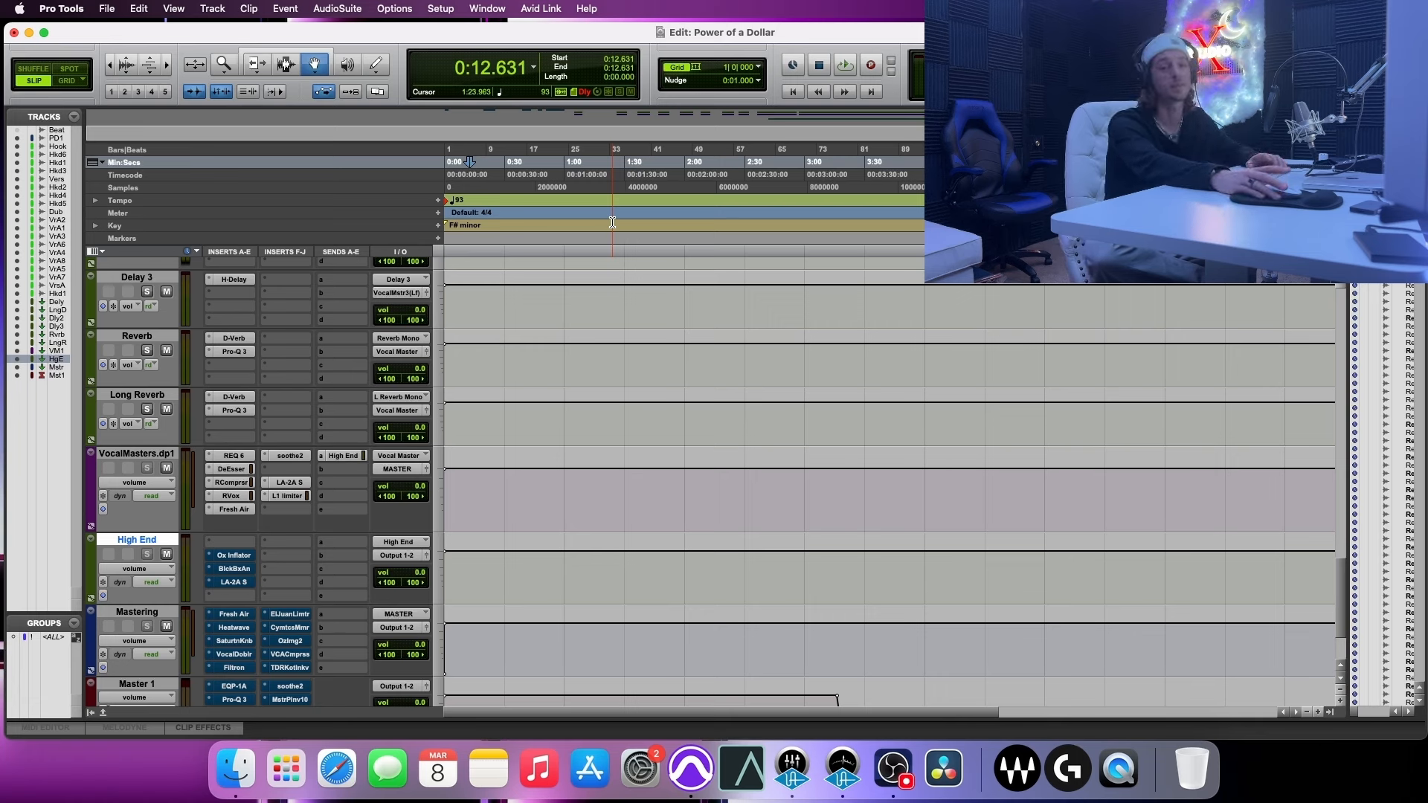
- Examine El Juan Limiter on the Mastering track and the L1 limiter on the VocalMasters.dp1 track
click(290, 615)
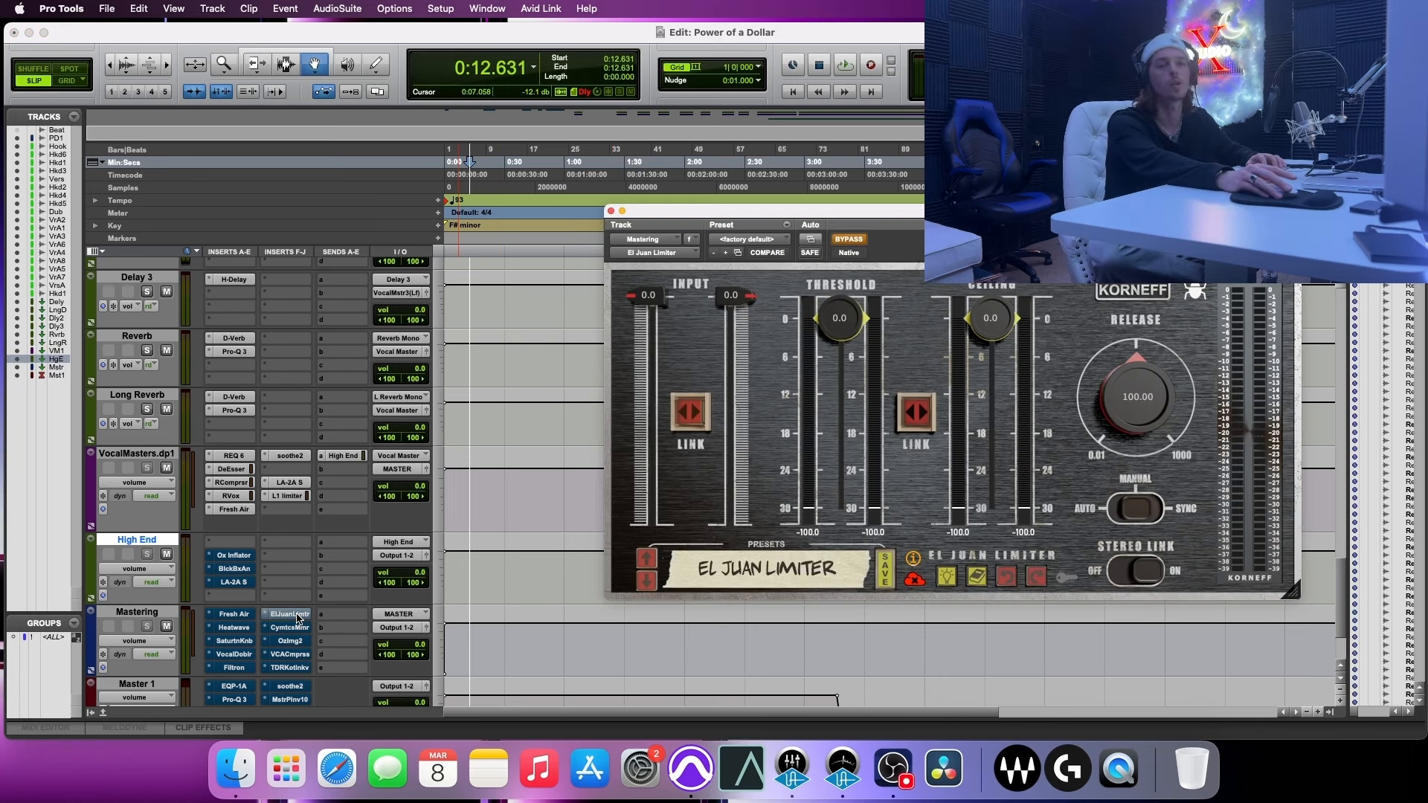
drag(688, 213, 536, 219)
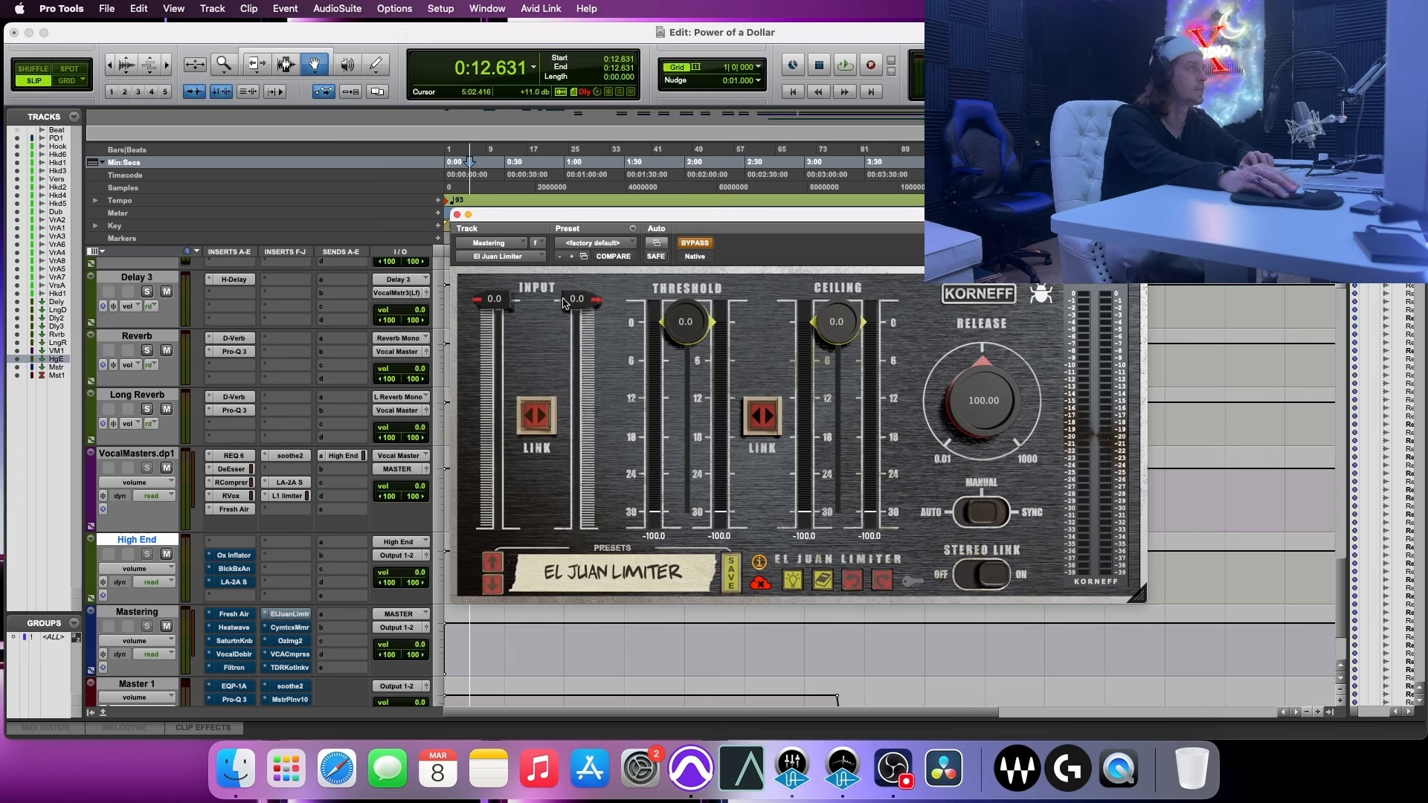
click(276, 497)
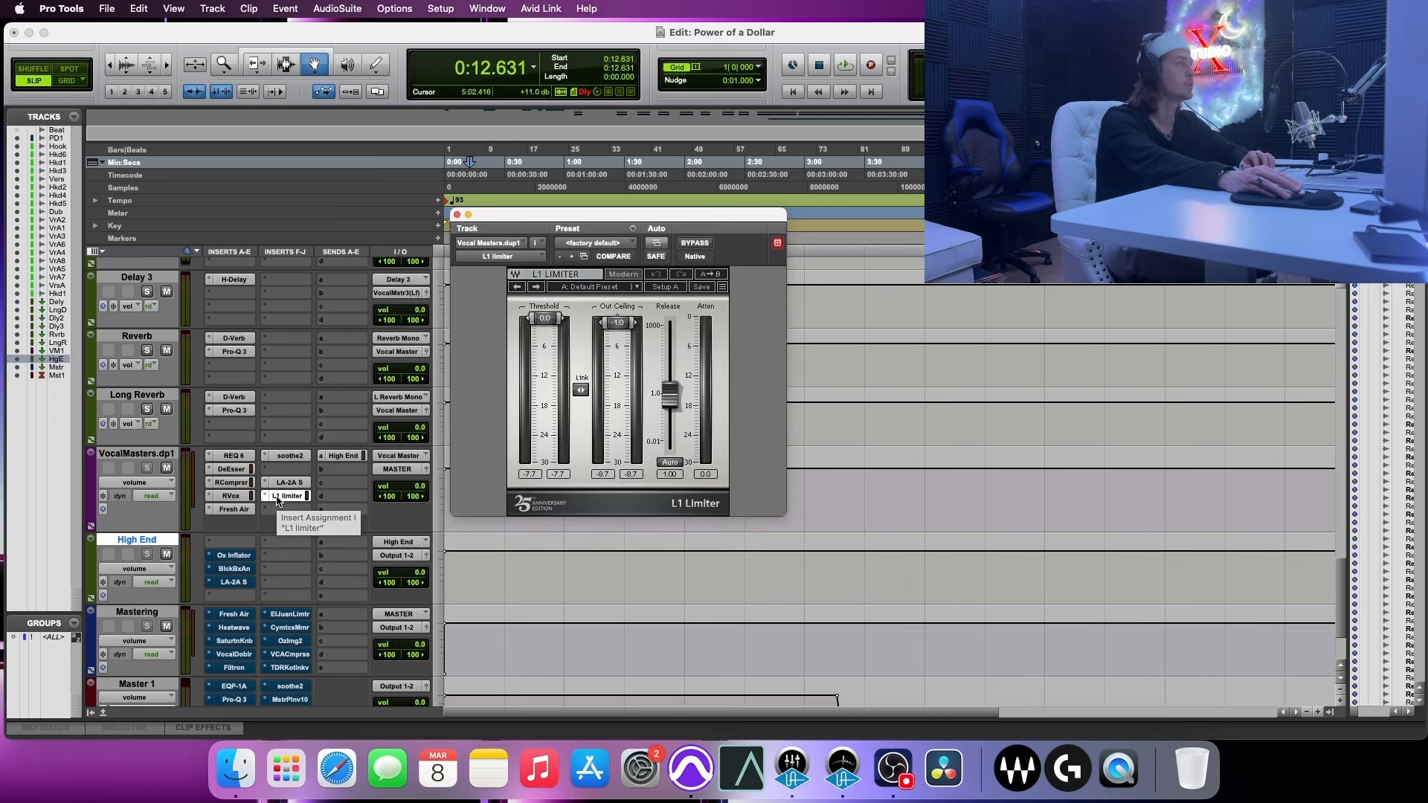
click(277, 496)
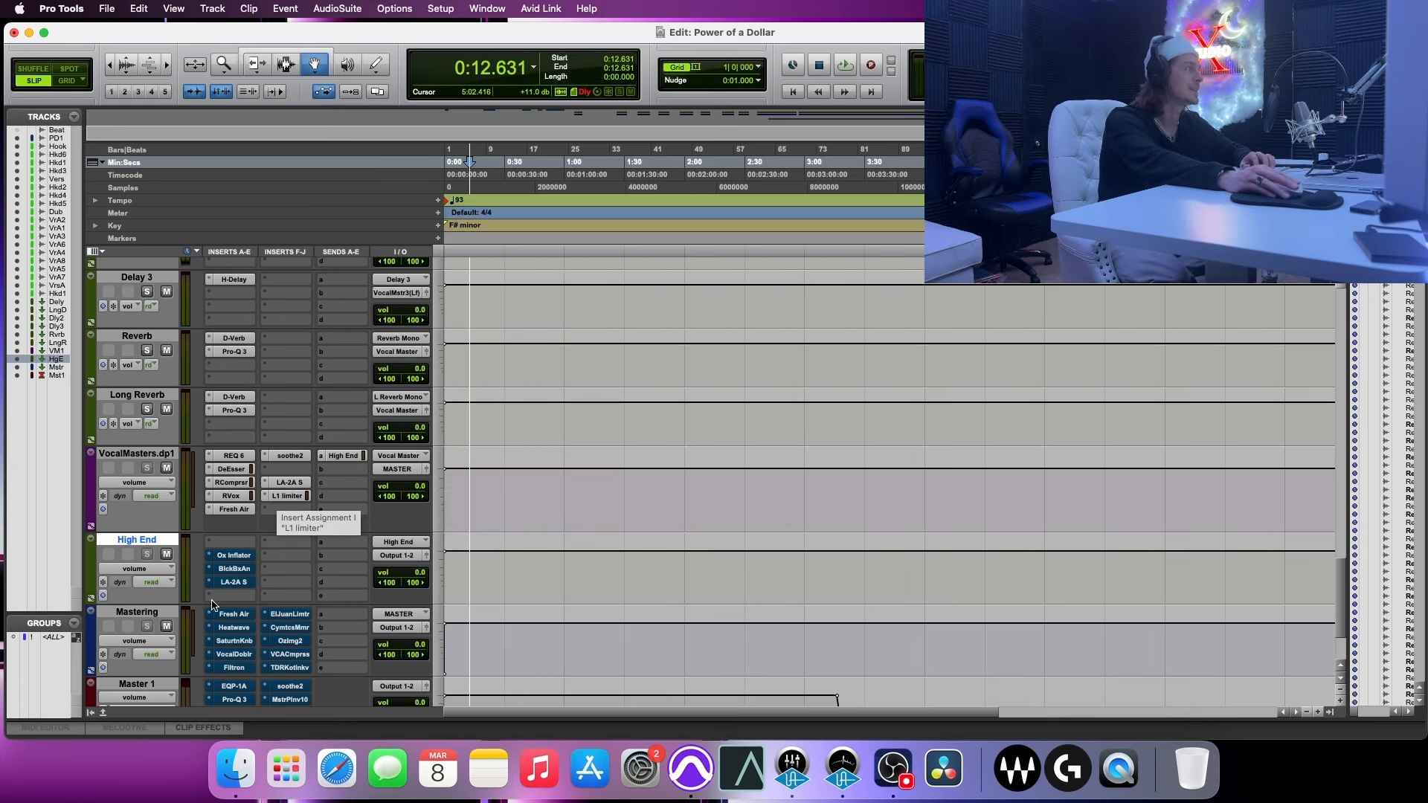
- Move El Juan Limiter from the Mastering track to Master 1's insert H, open it and take it off bypass
scroll(282, 521, down, 3)
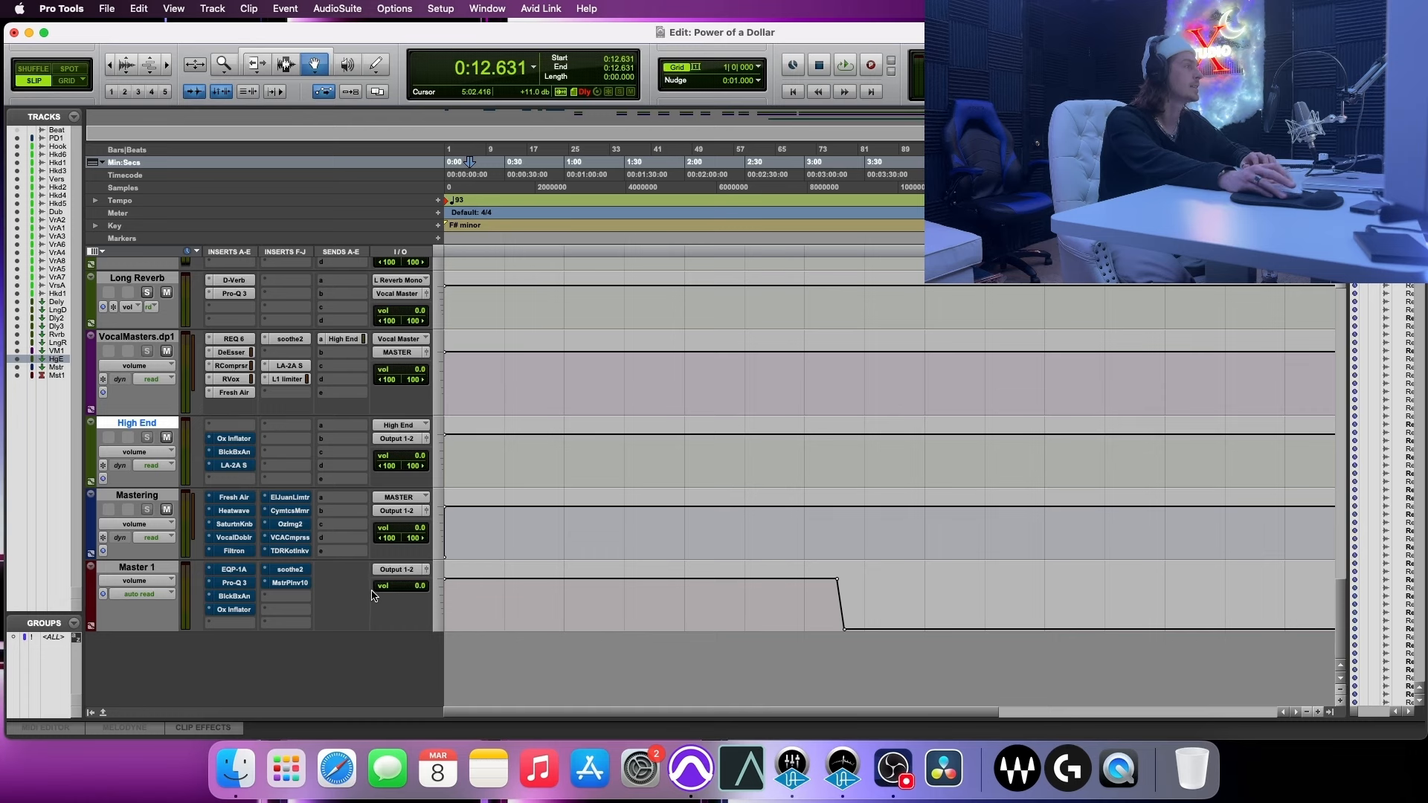
scroll(335, 554, up, 20)
scroll(391, 580, down, 20)
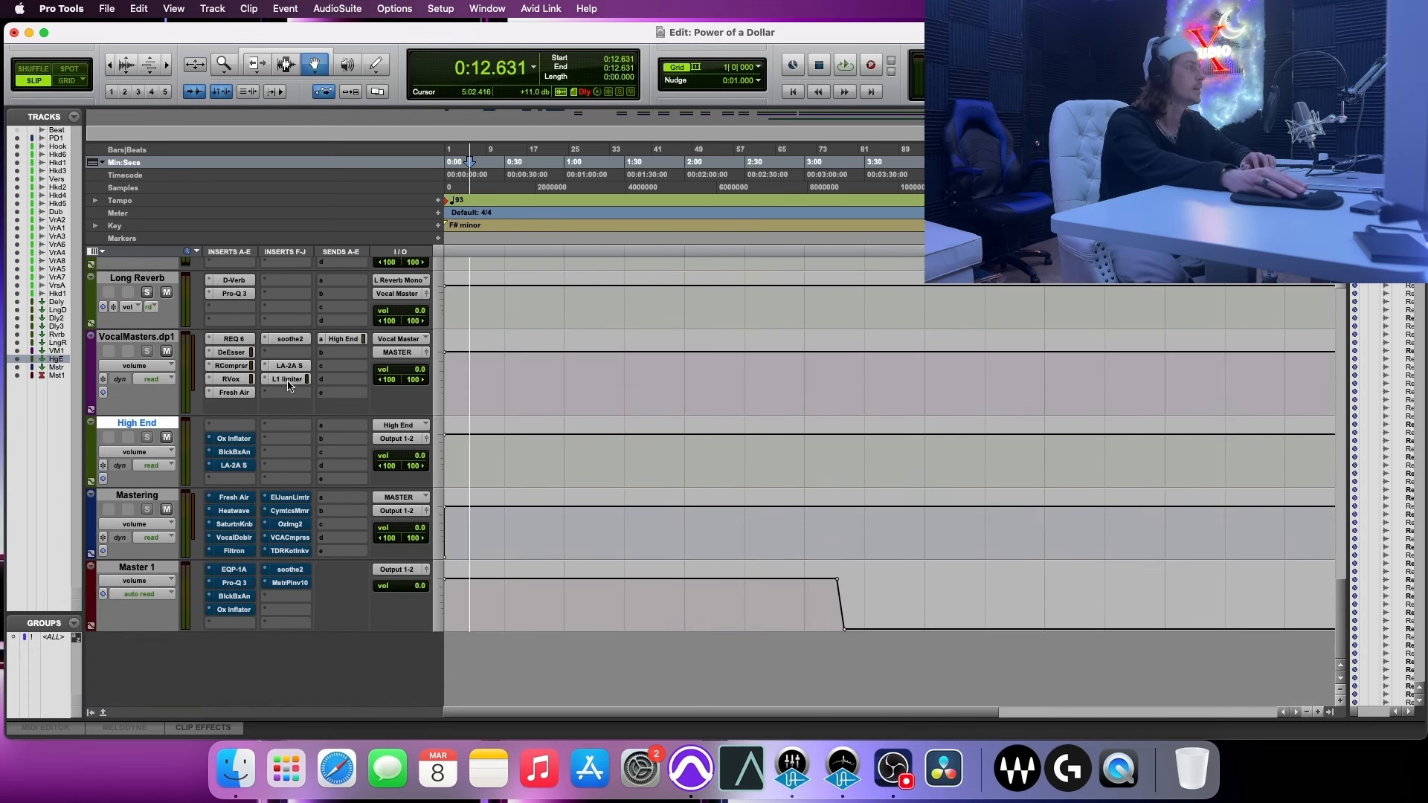
click(296, 552)
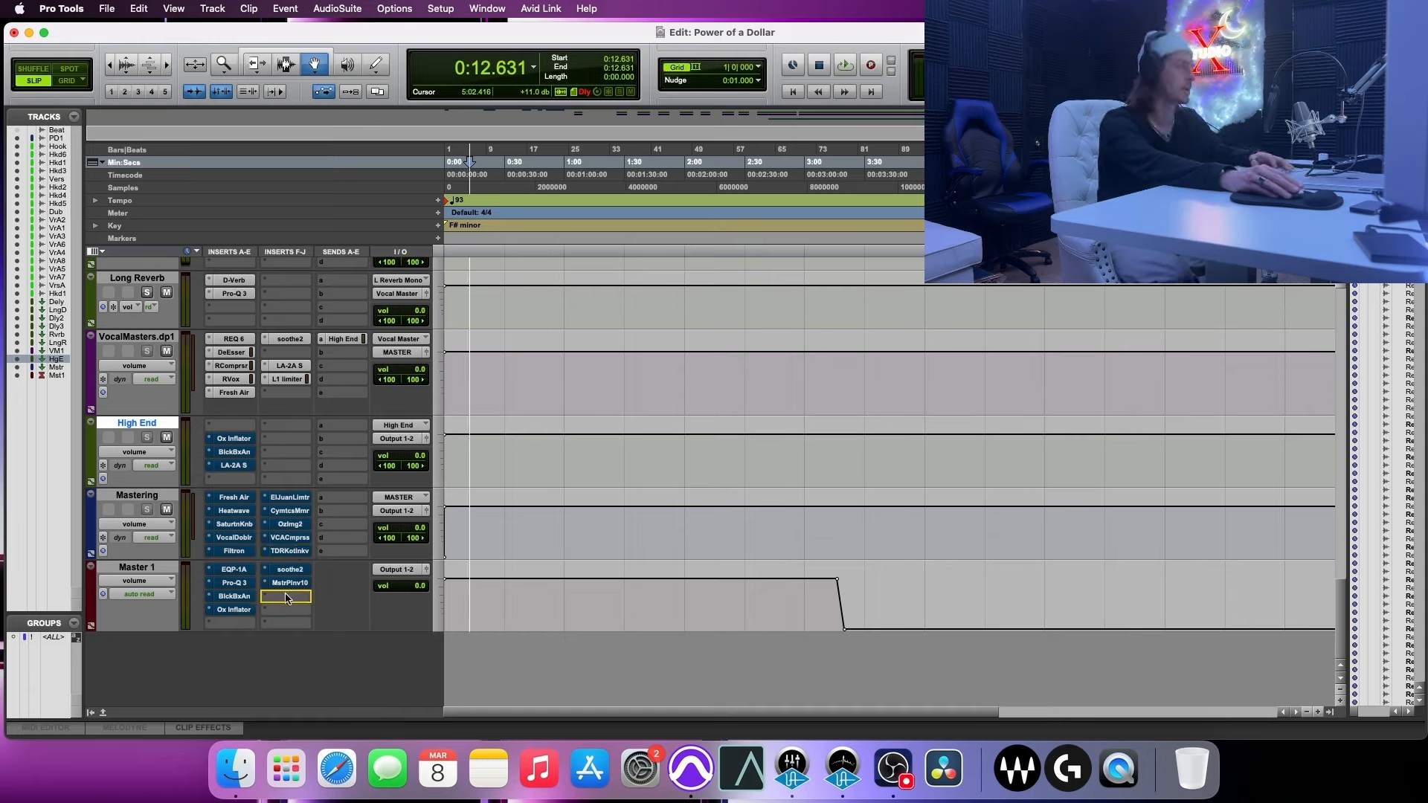
drag(286, 597, 287, 598)
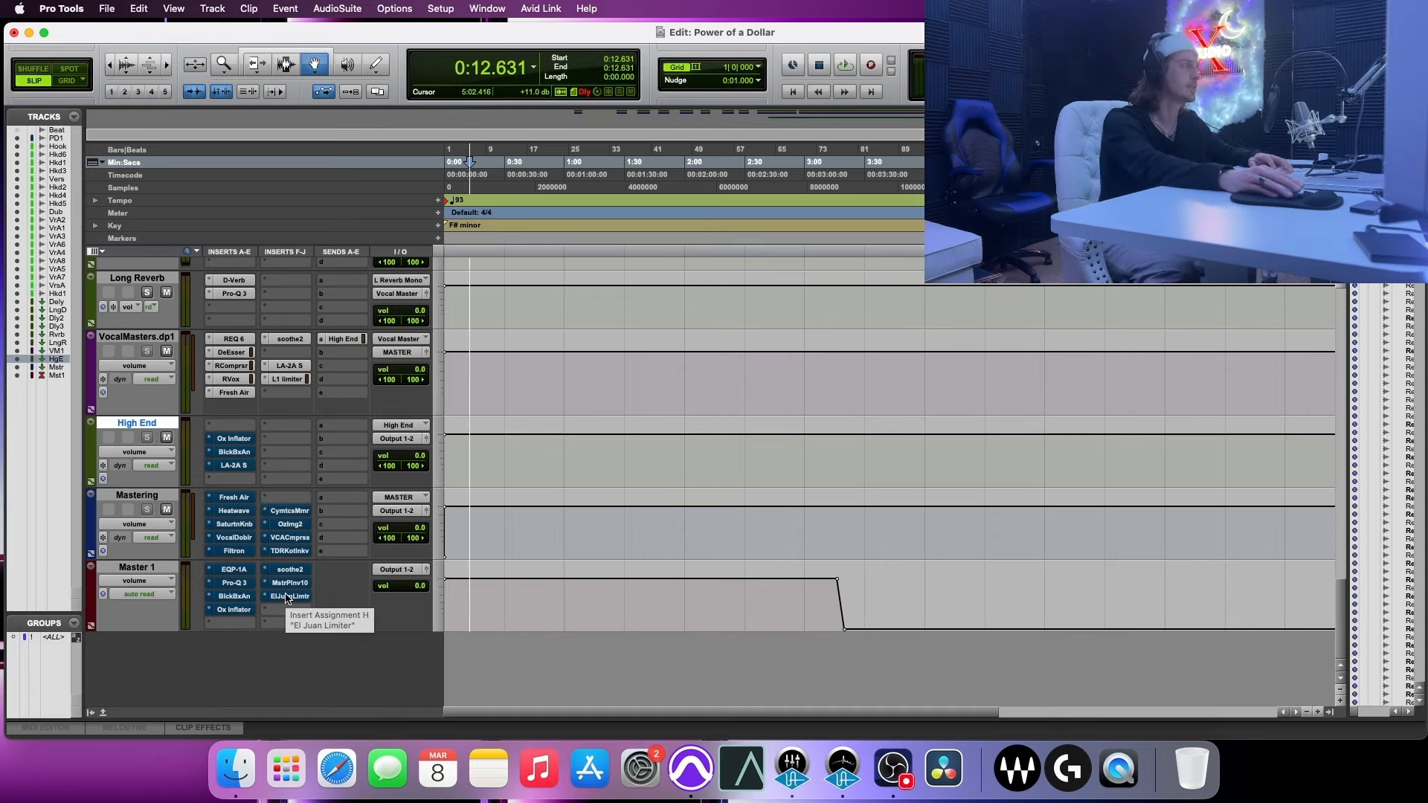
click(296, 597)
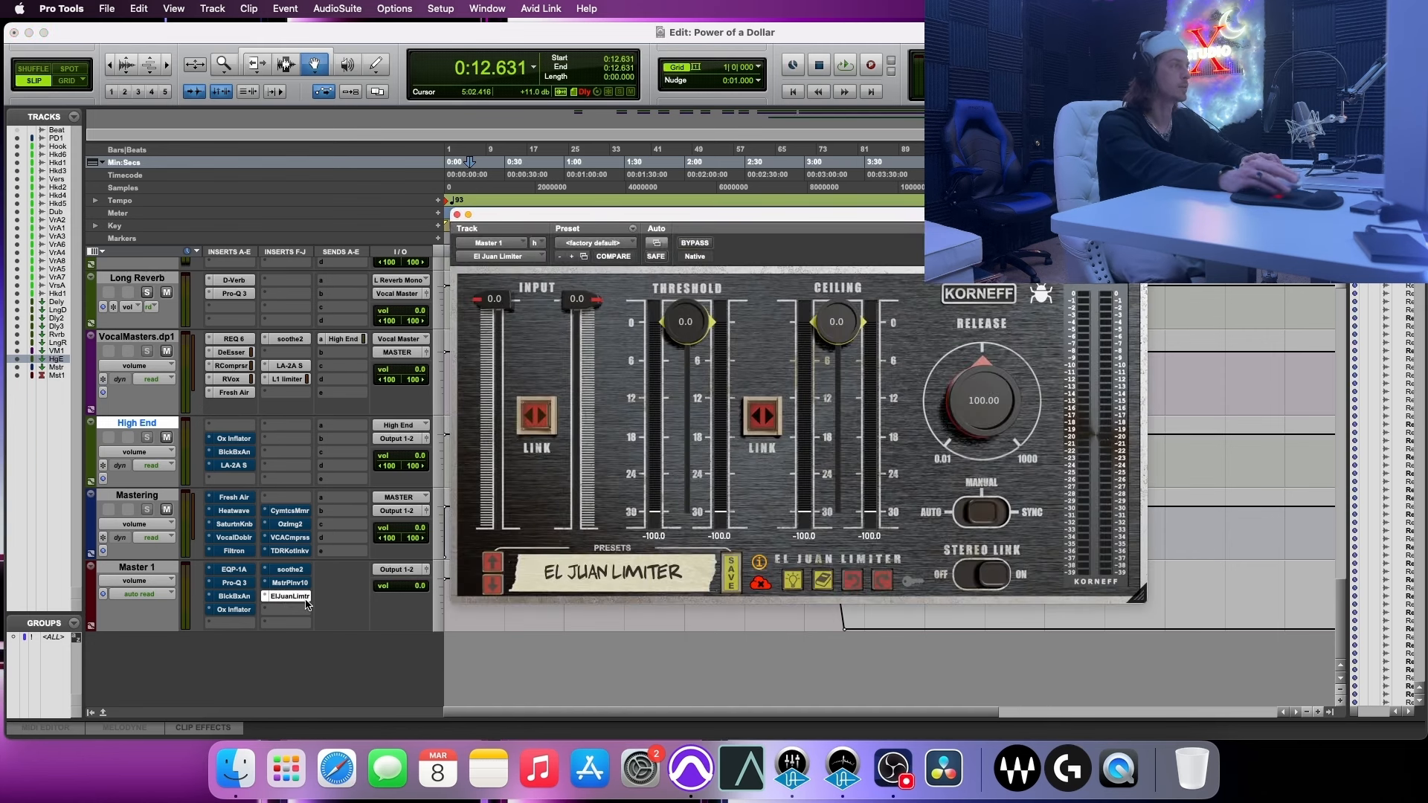
- Set El Juan Limiter's Ceiling to -1.0 and lower its Threshold to -9.0 during playback, then stop playback
drag(853, 329, 853, 335)
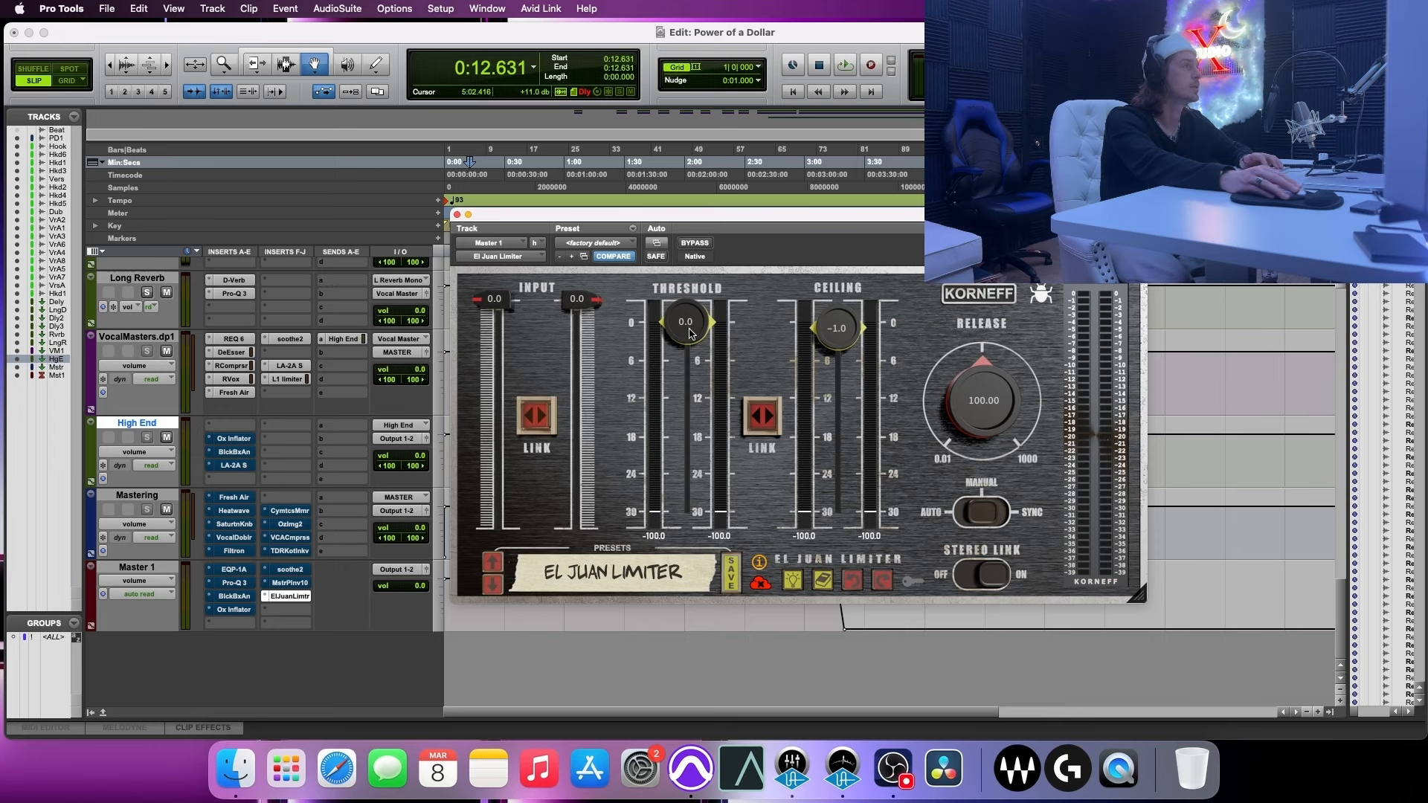
key(space)
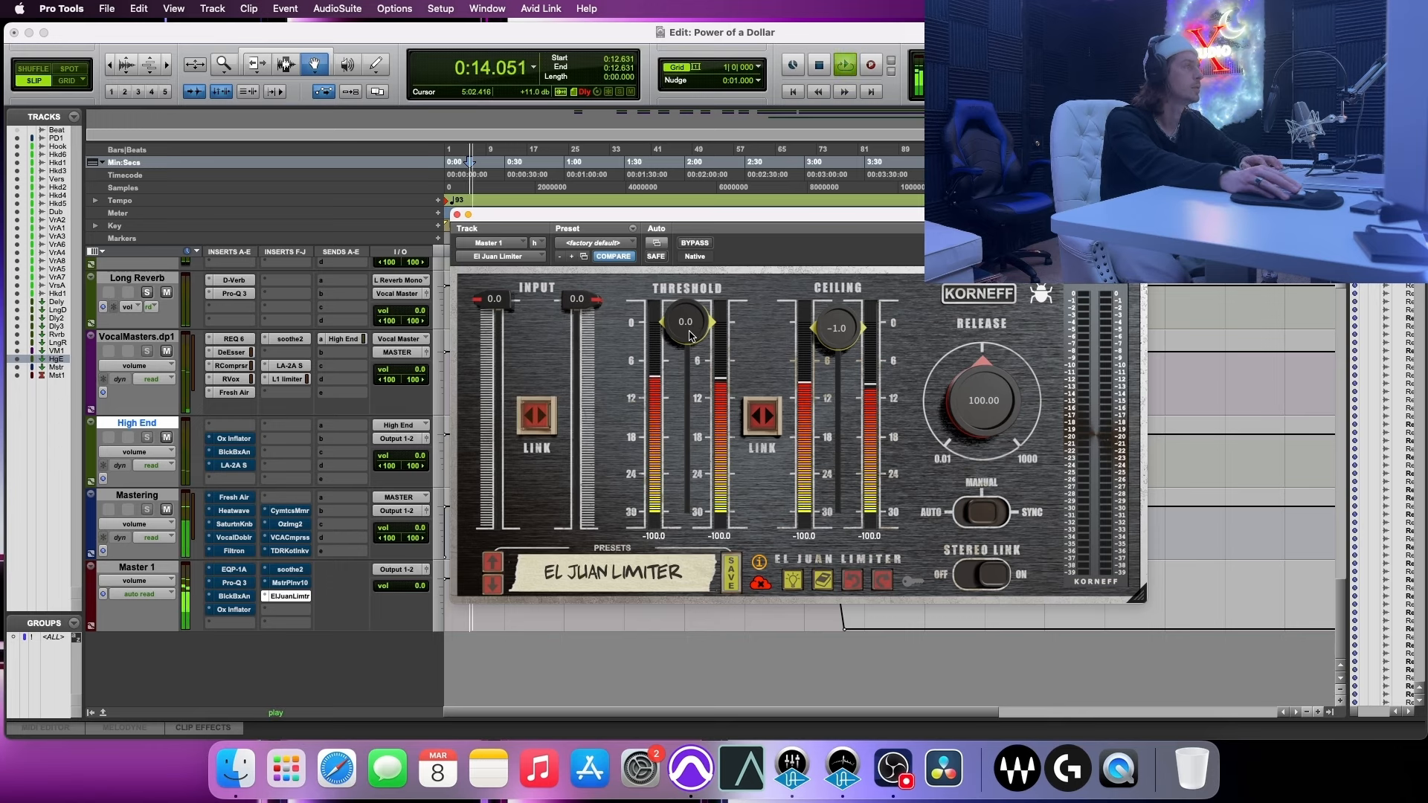
drag(690, 336, 681, 382)
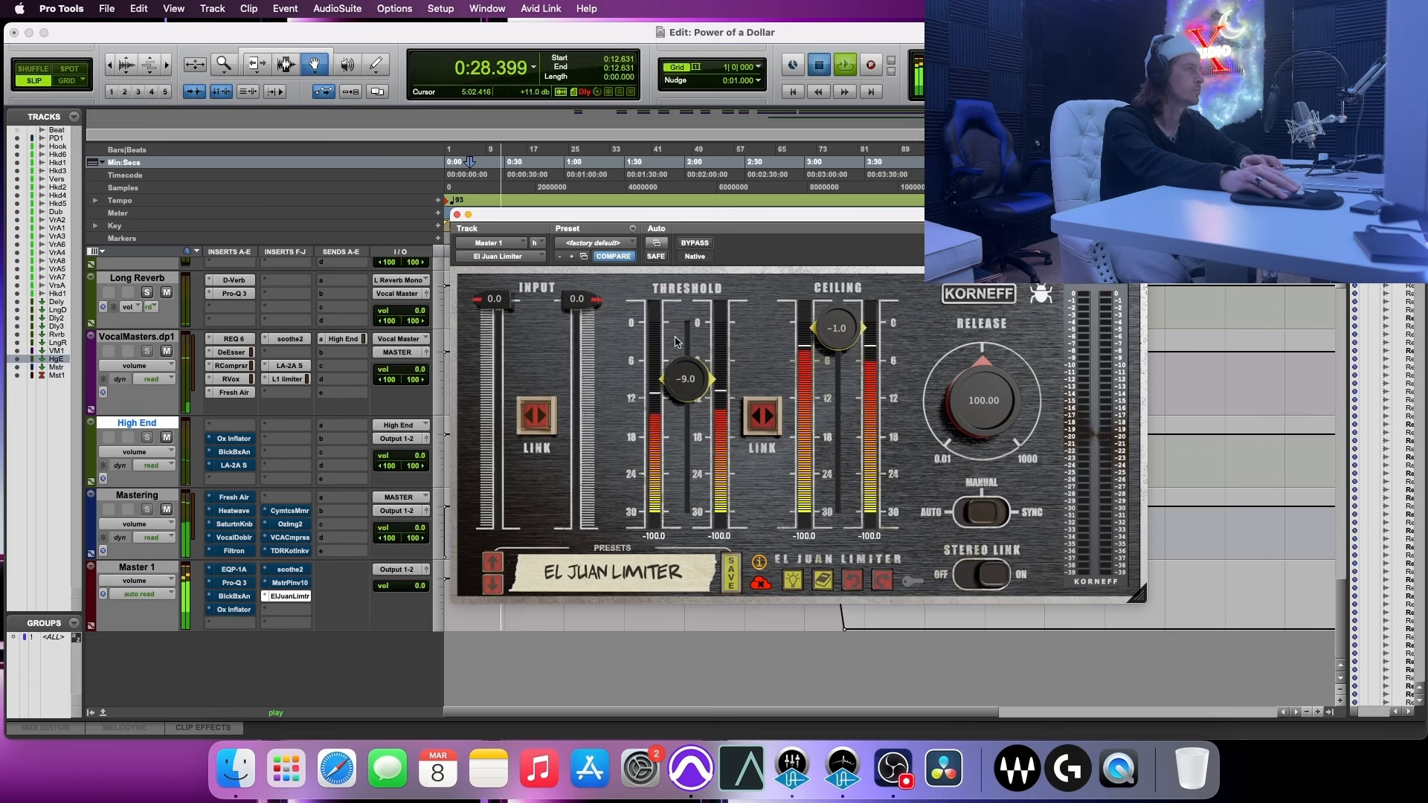
key(space)
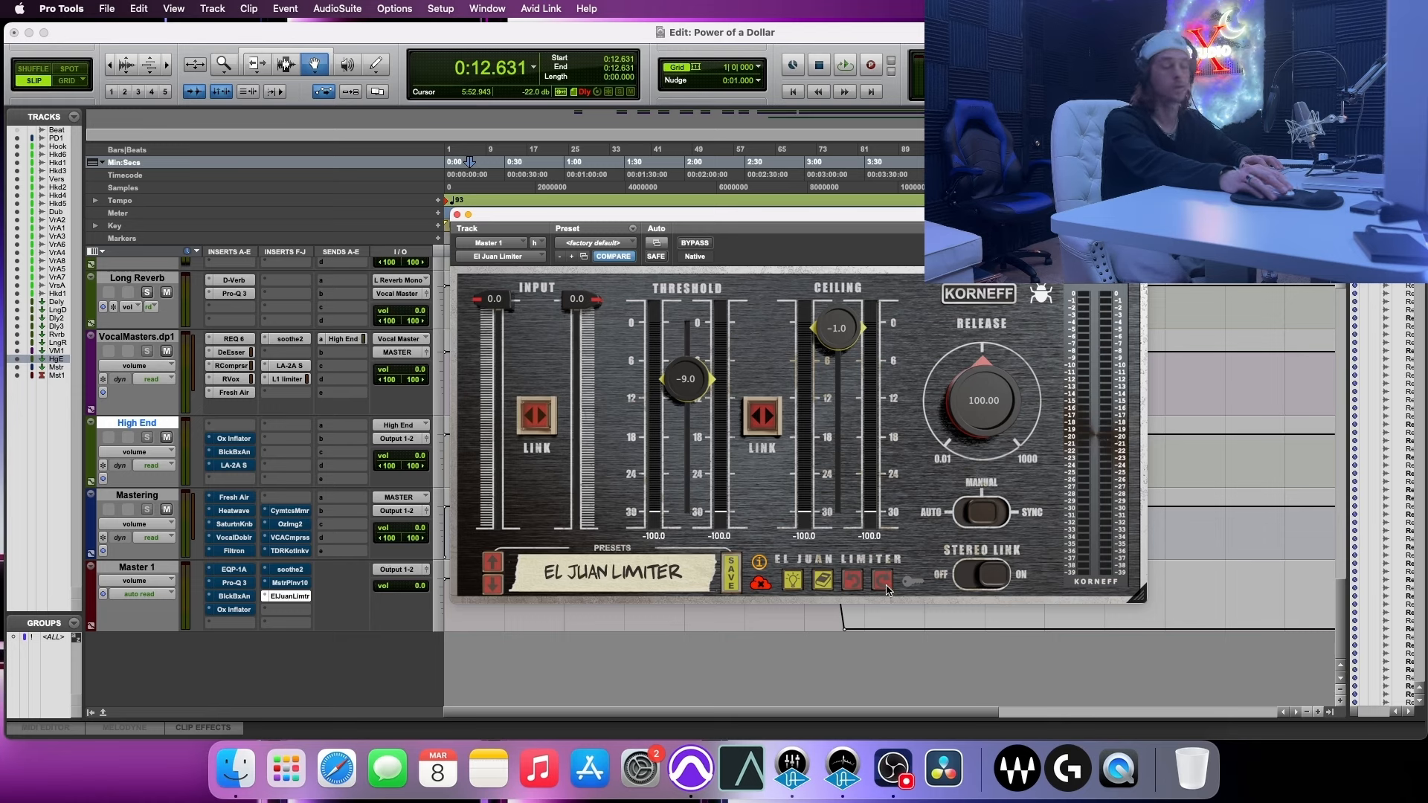
- Switch El Juan Limiter's release mode from manual to tempo sync
click(993, 518)
click(992, 521)
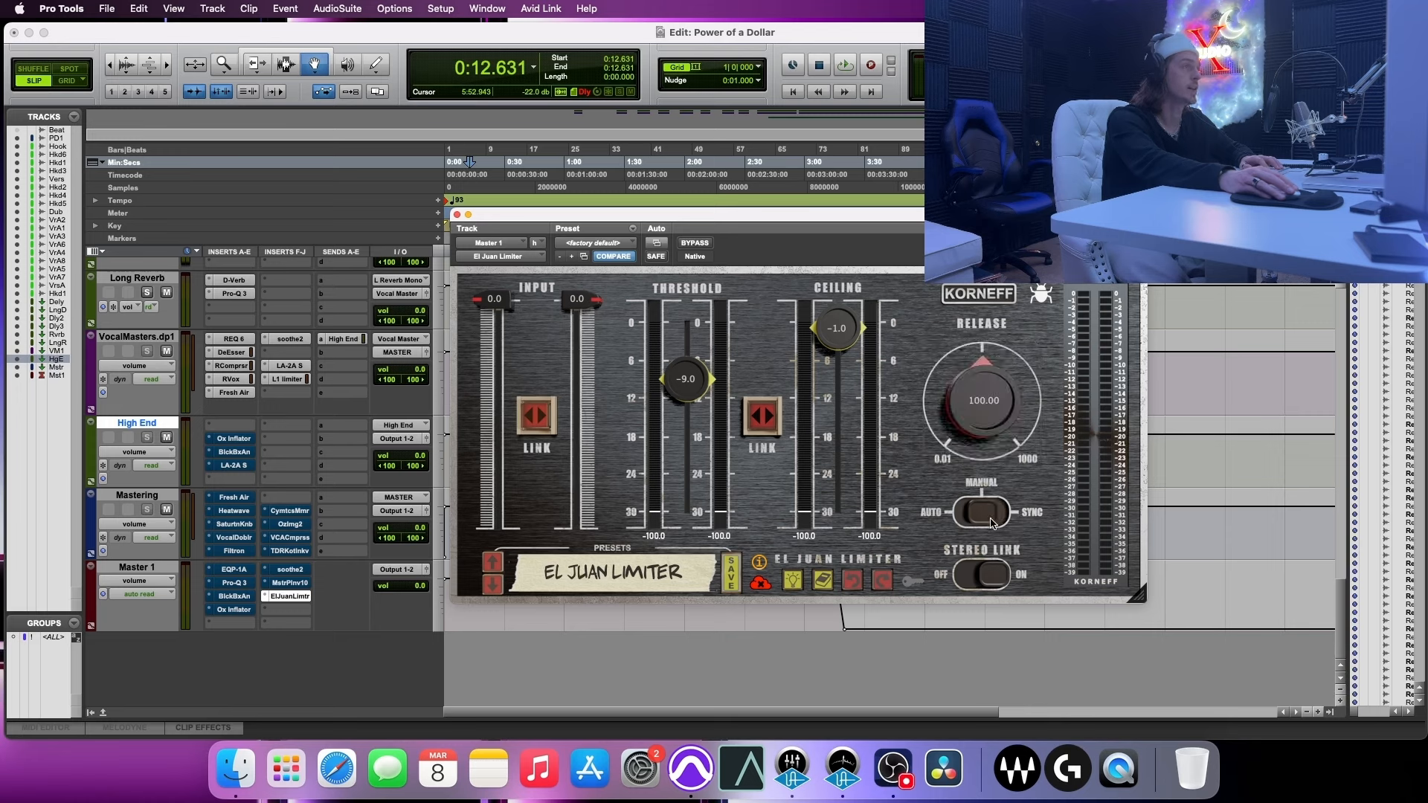
click(989, 520)
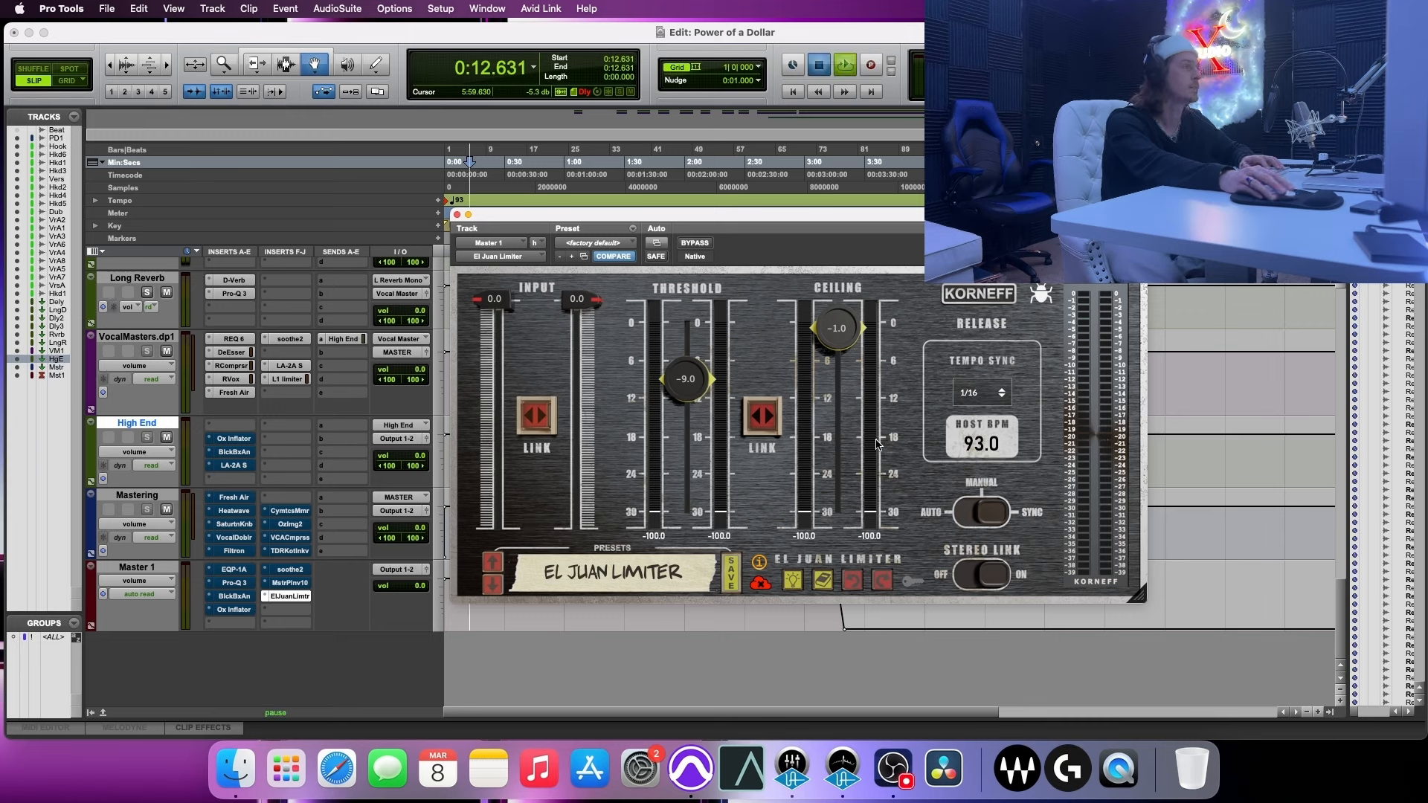
- Compare El Juan Limiter's manual and tempo-sync release during playback, keep tempo sync, set its Threshold to -9.3, and stop playback
key(space)
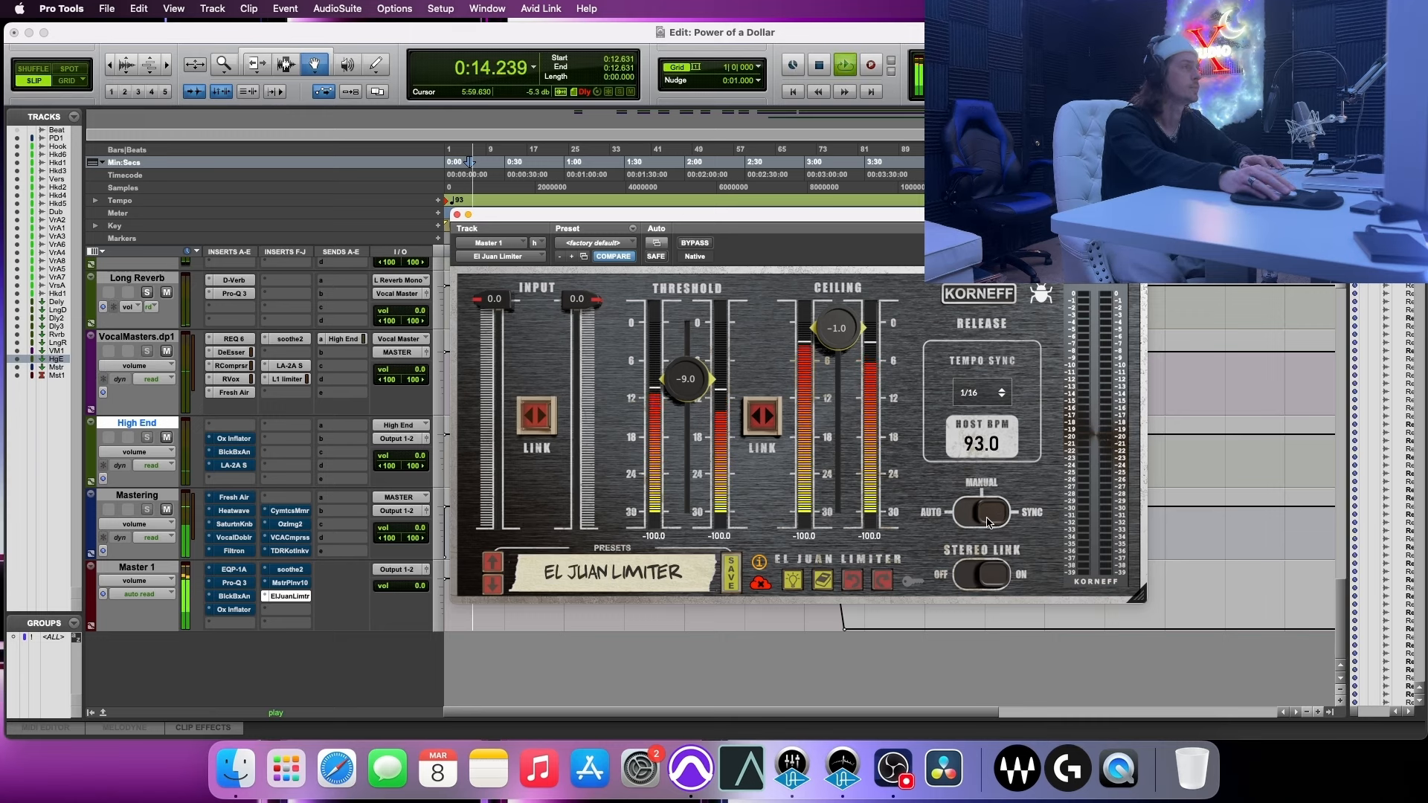
drag(994, 512, 978, 523)
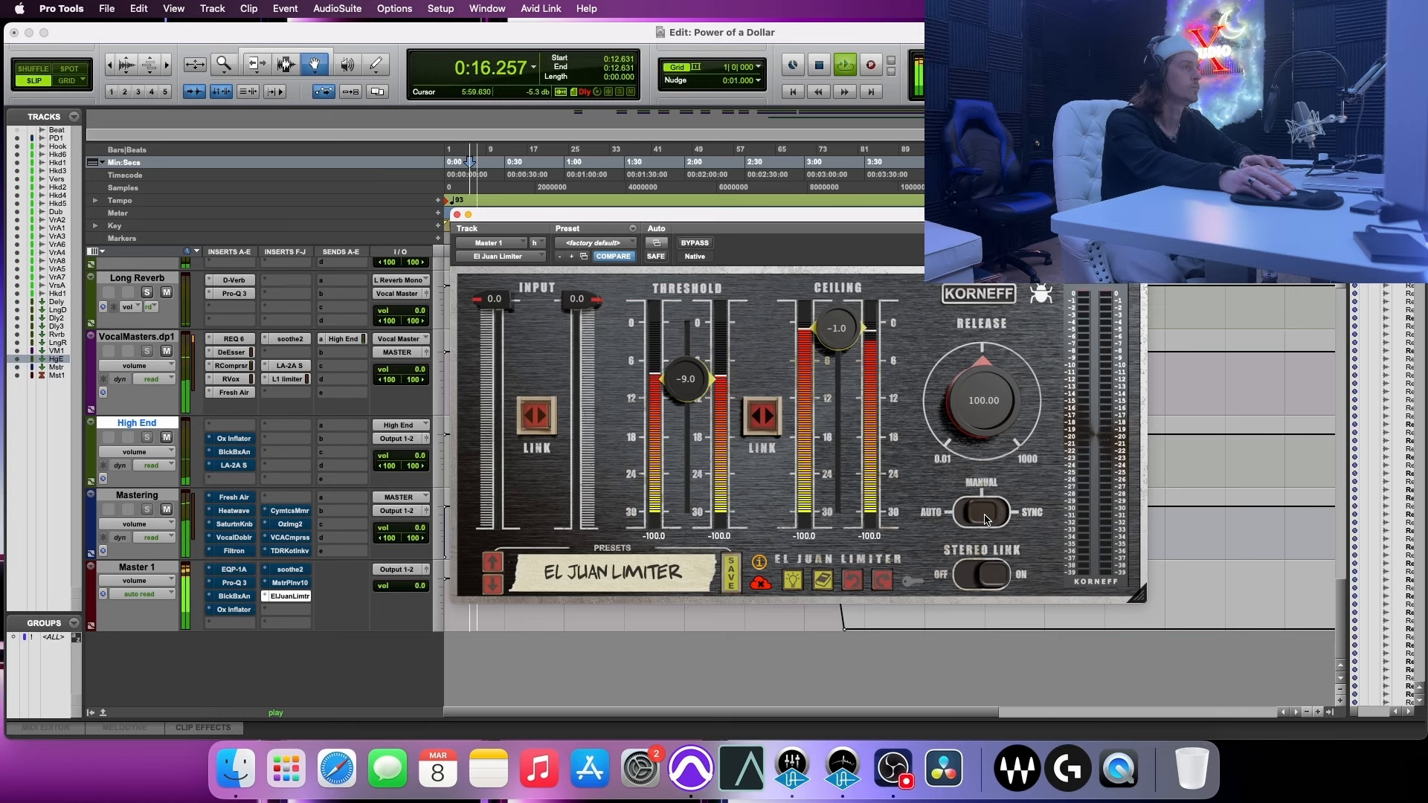
click(994, 518)
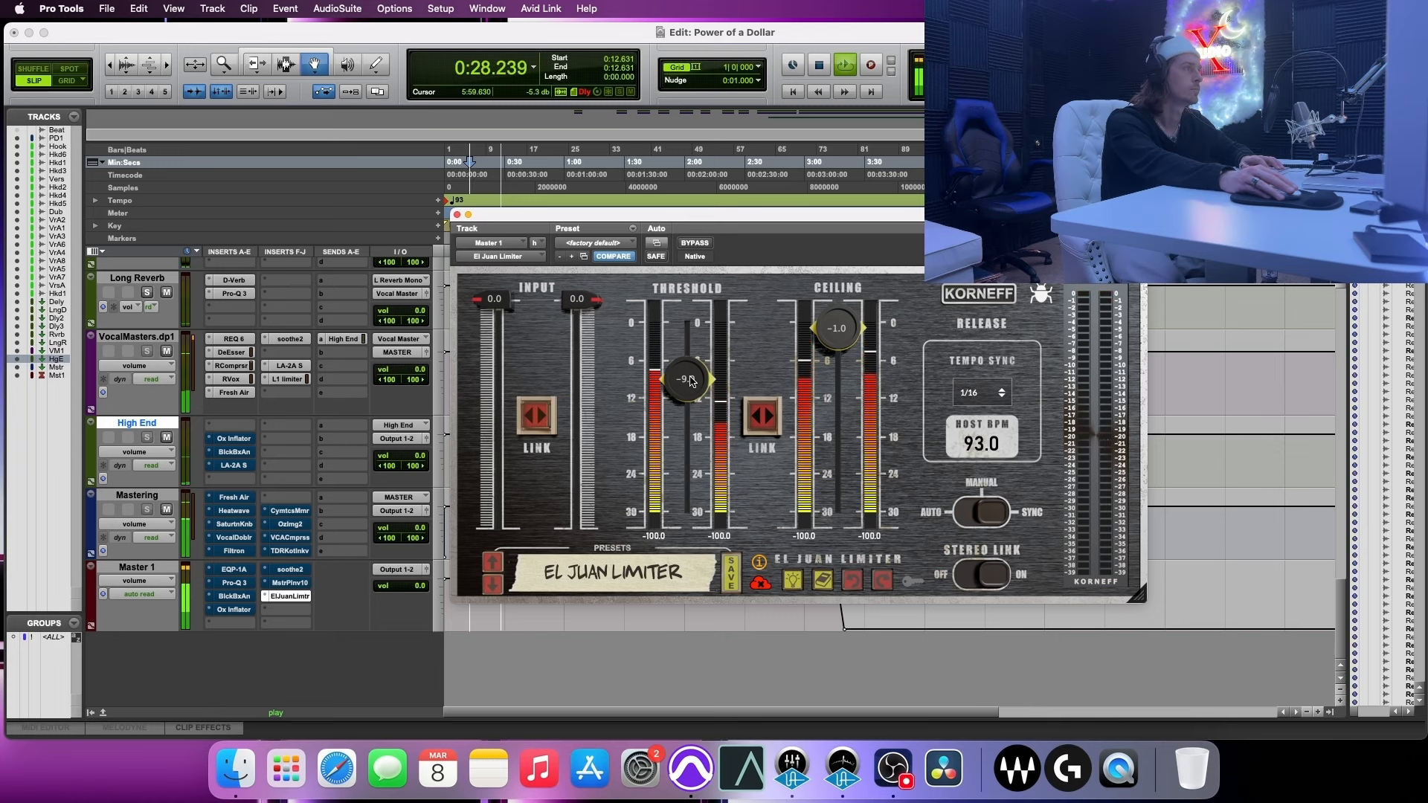
drag(691, 383, 691, 385)
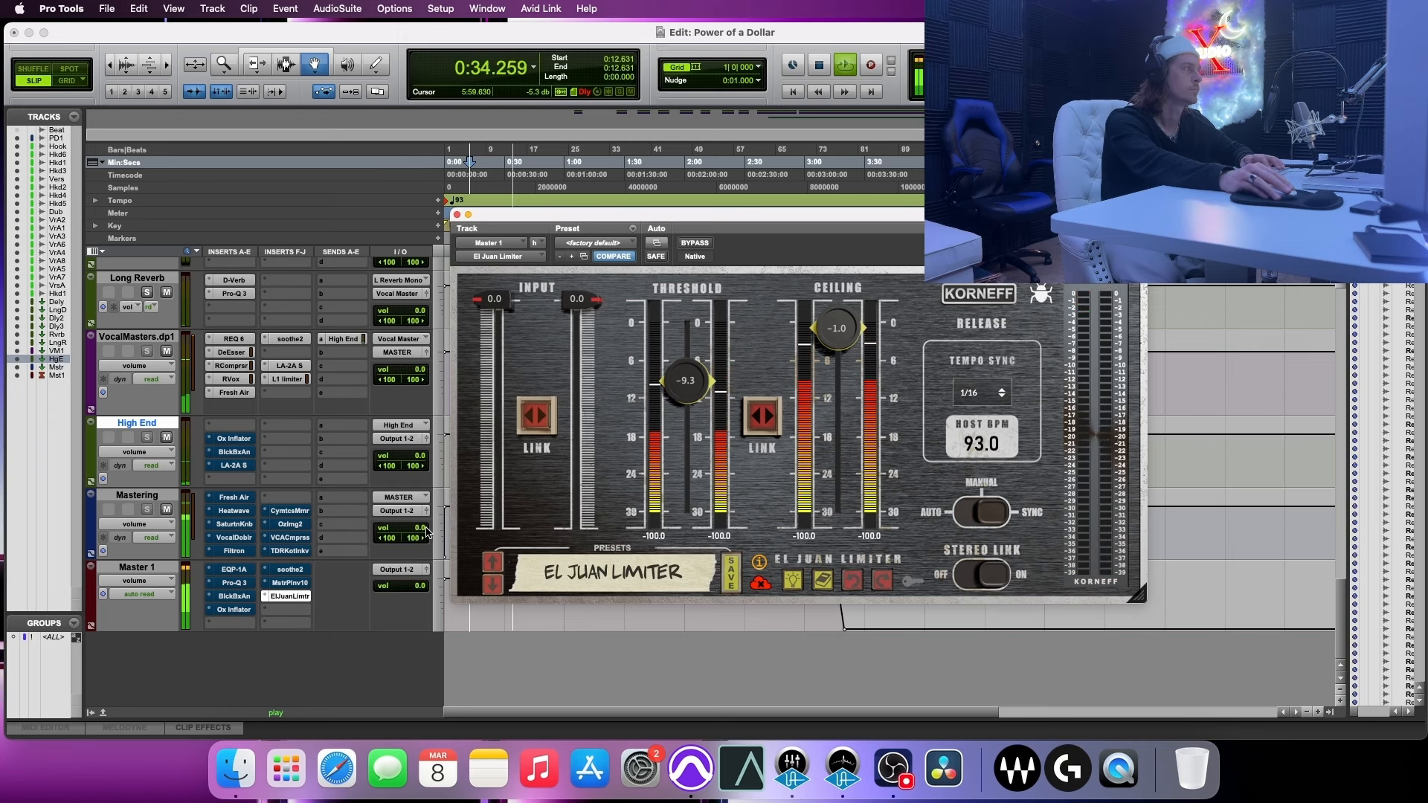
key(space)
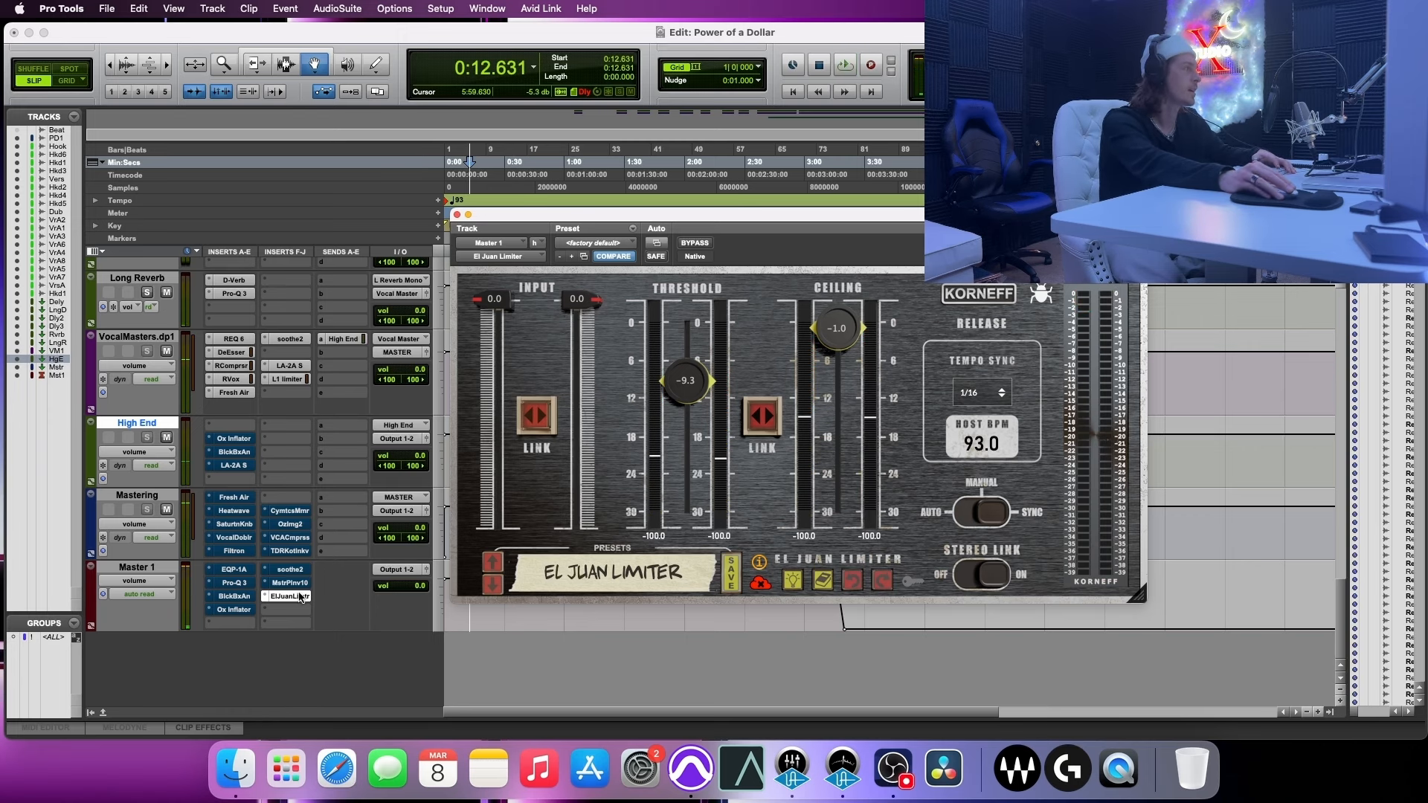
- Bypass El Juan Limiter, copy the L1 limiter from VocalMasters.dp1 to Master 1's insert I, open the copy and bypass it
super+click(299, 594)
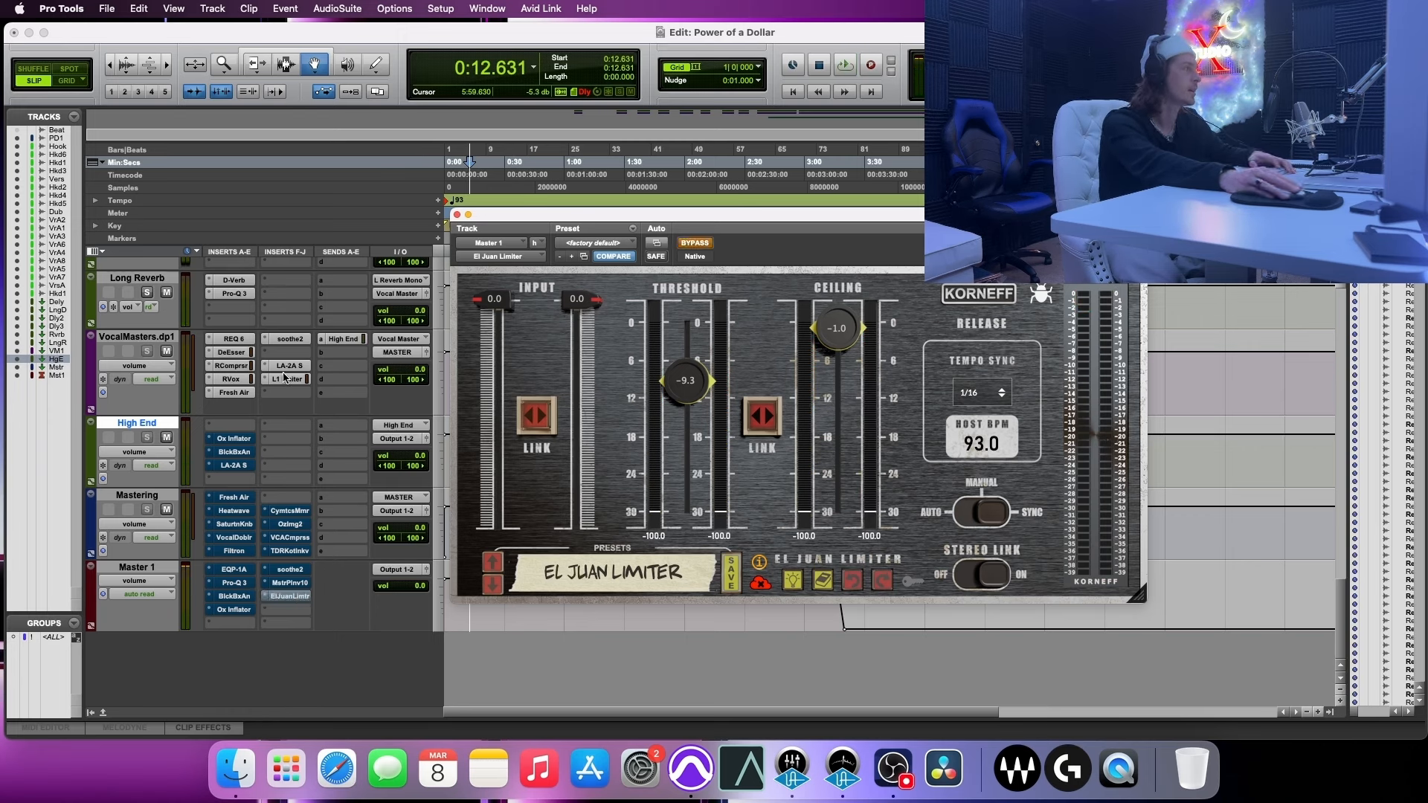
drag(283, 378, 293, 612)
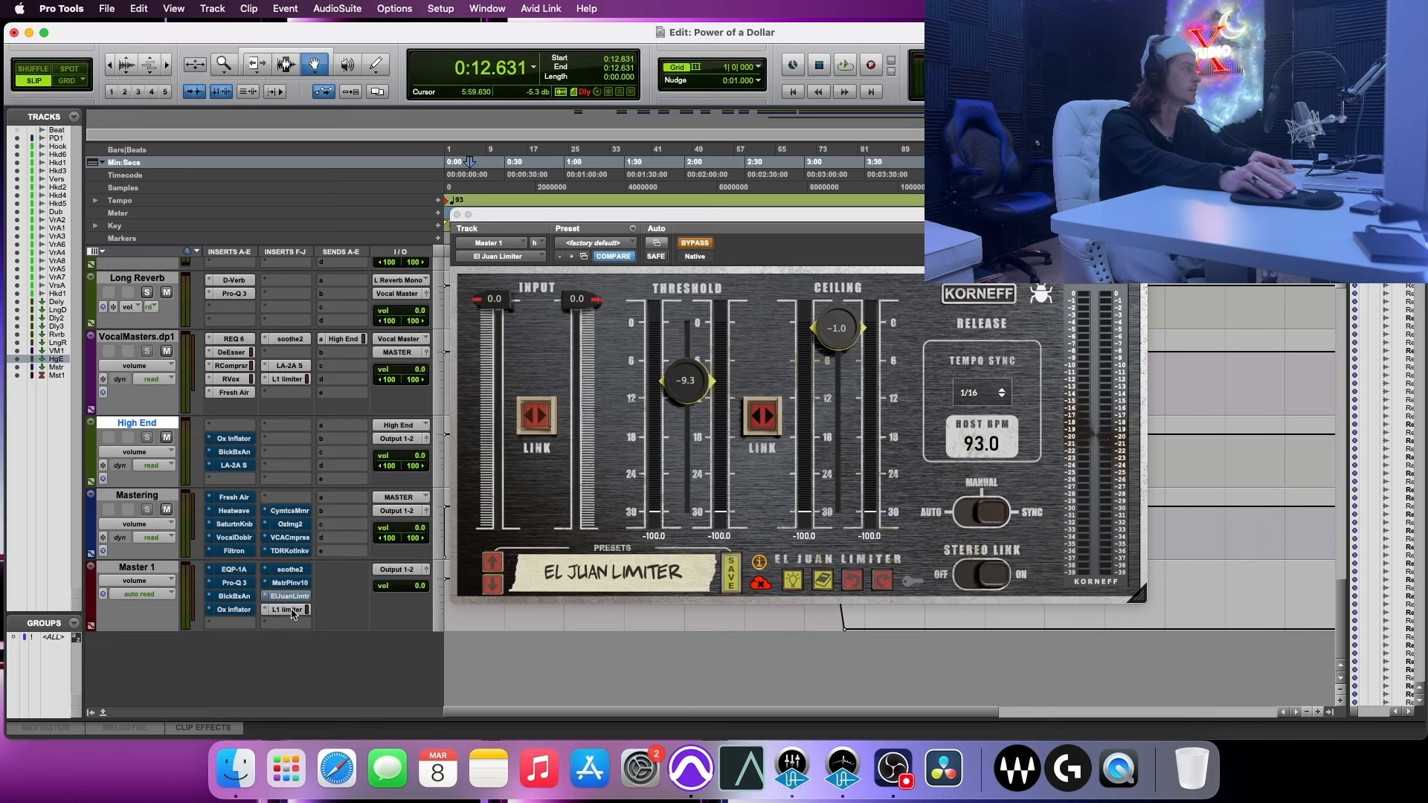
click(289, 611)
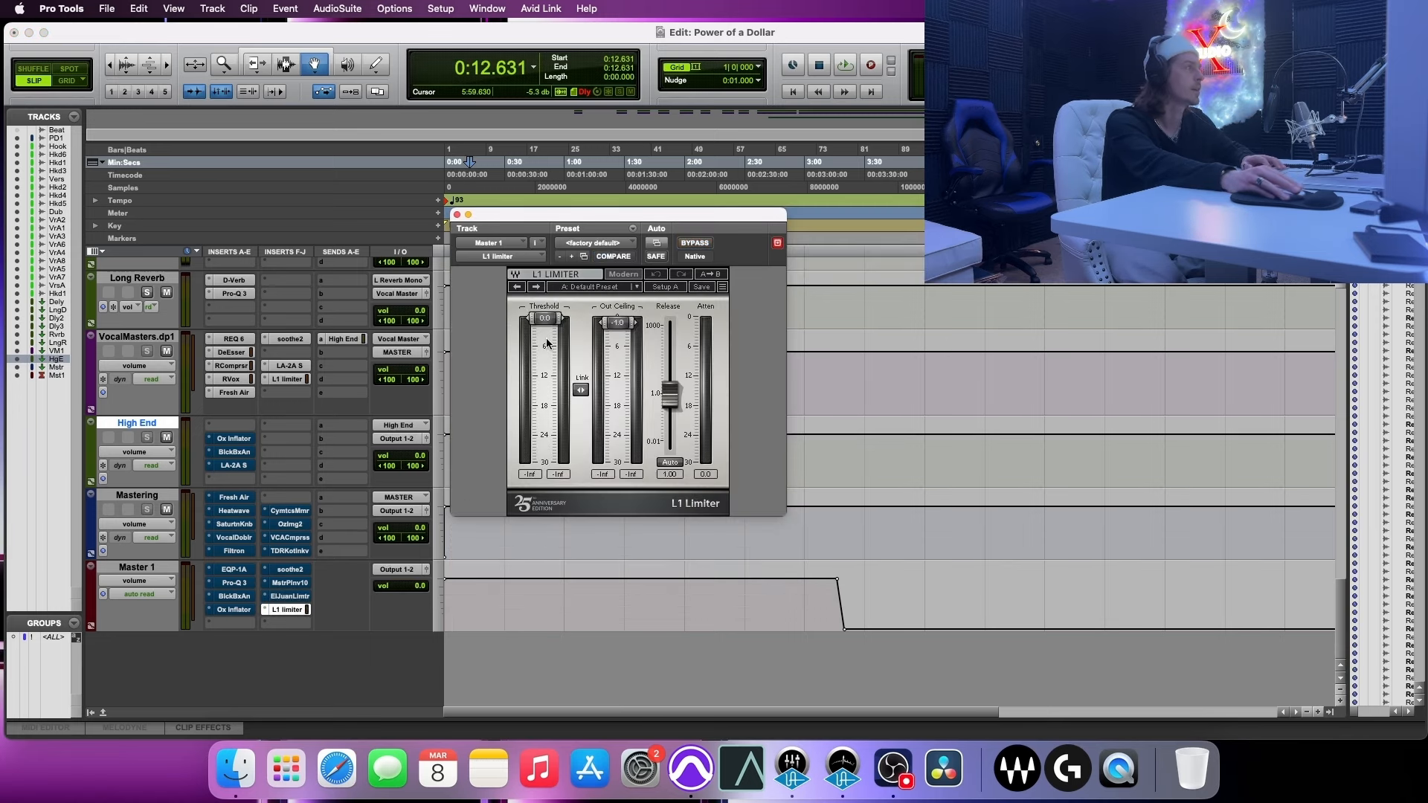
super+click(299, 609)
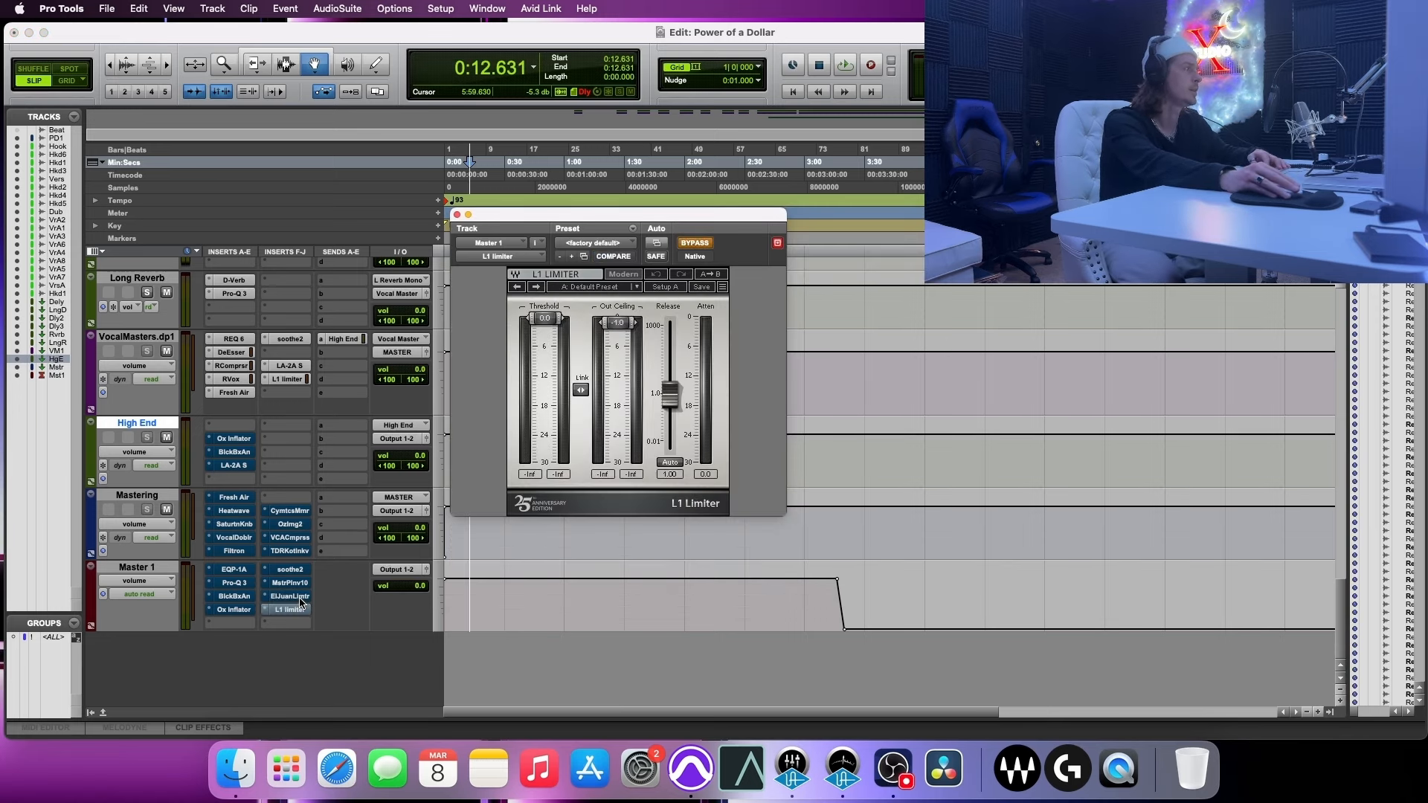
- Play the section with El Juan Limiter active and open on Master 1, watching its gain reduction meters, then stop
key(space)
click(292, 595)
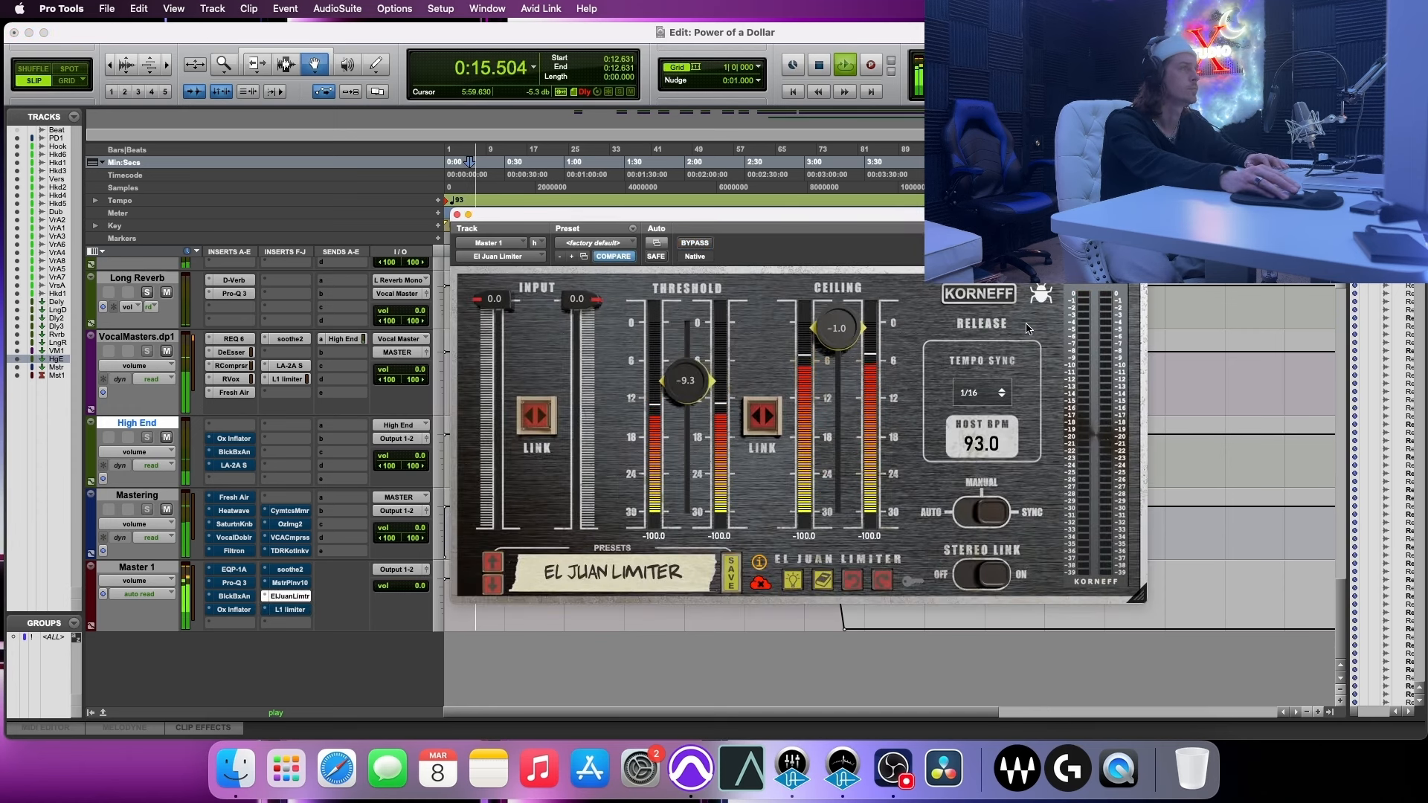
drag(1101, 214, 978, 240)
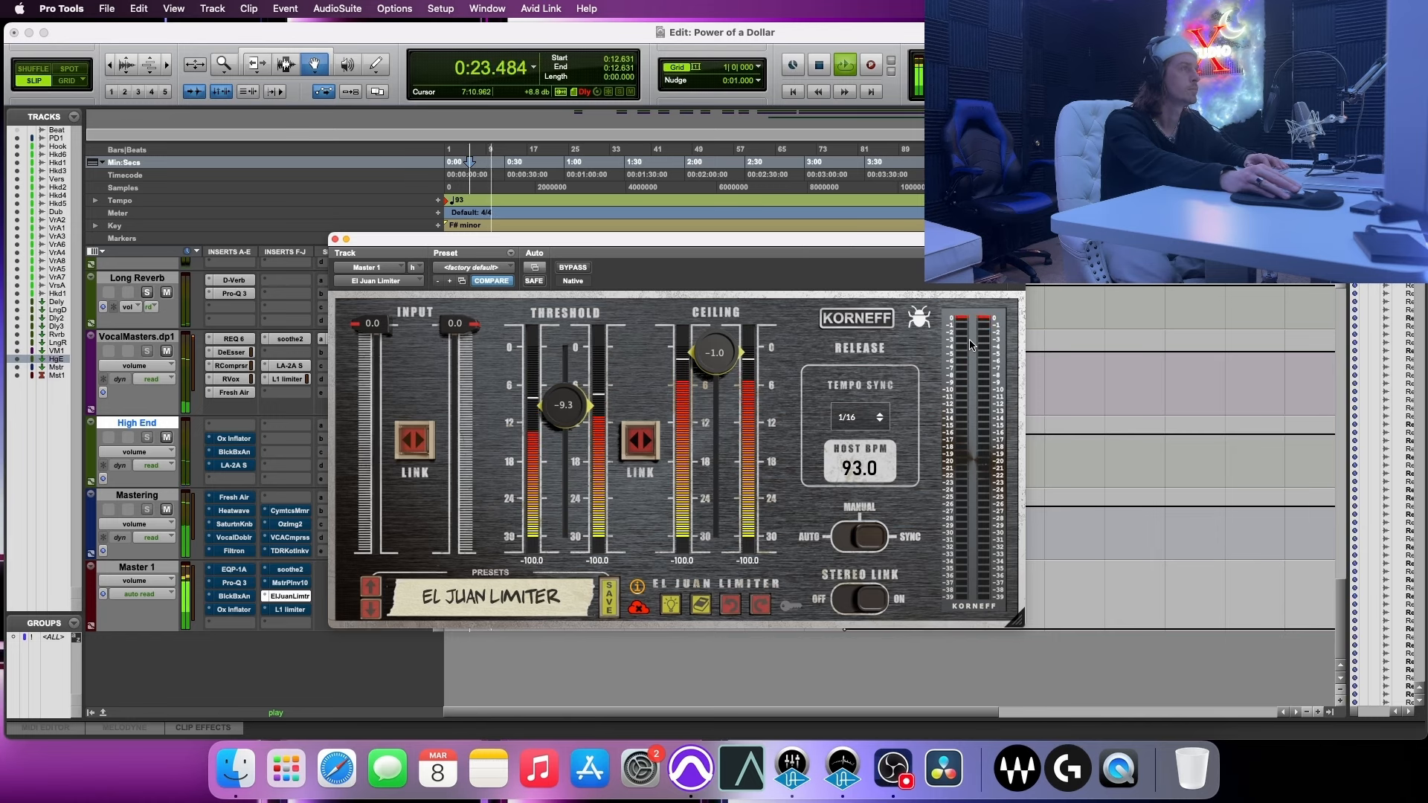
key(space)
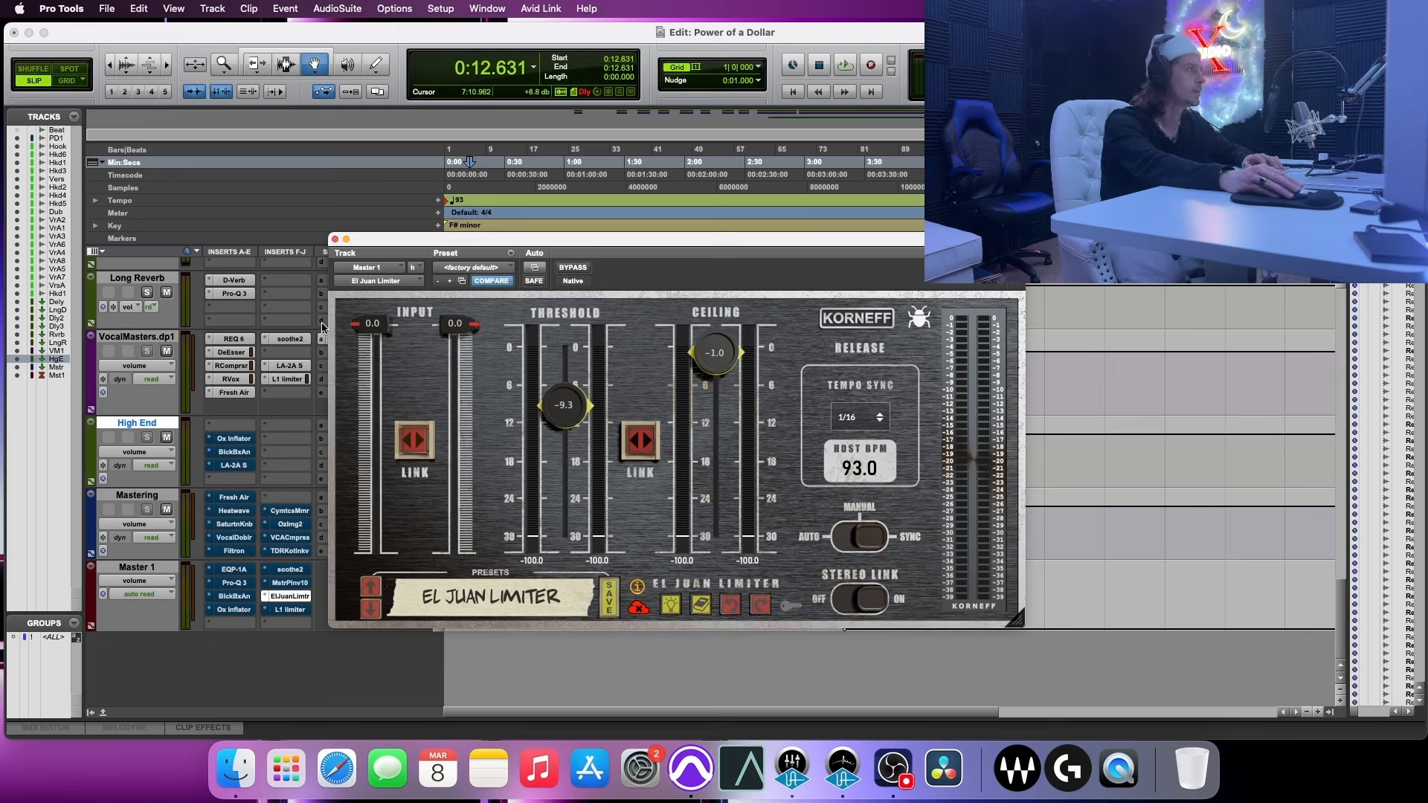
- Bypass El Juan Limiter, activate Master 1's L1 limiter, and lower the L1 Threshold to -7.7 during playback before stopping
super+click(296, 596)
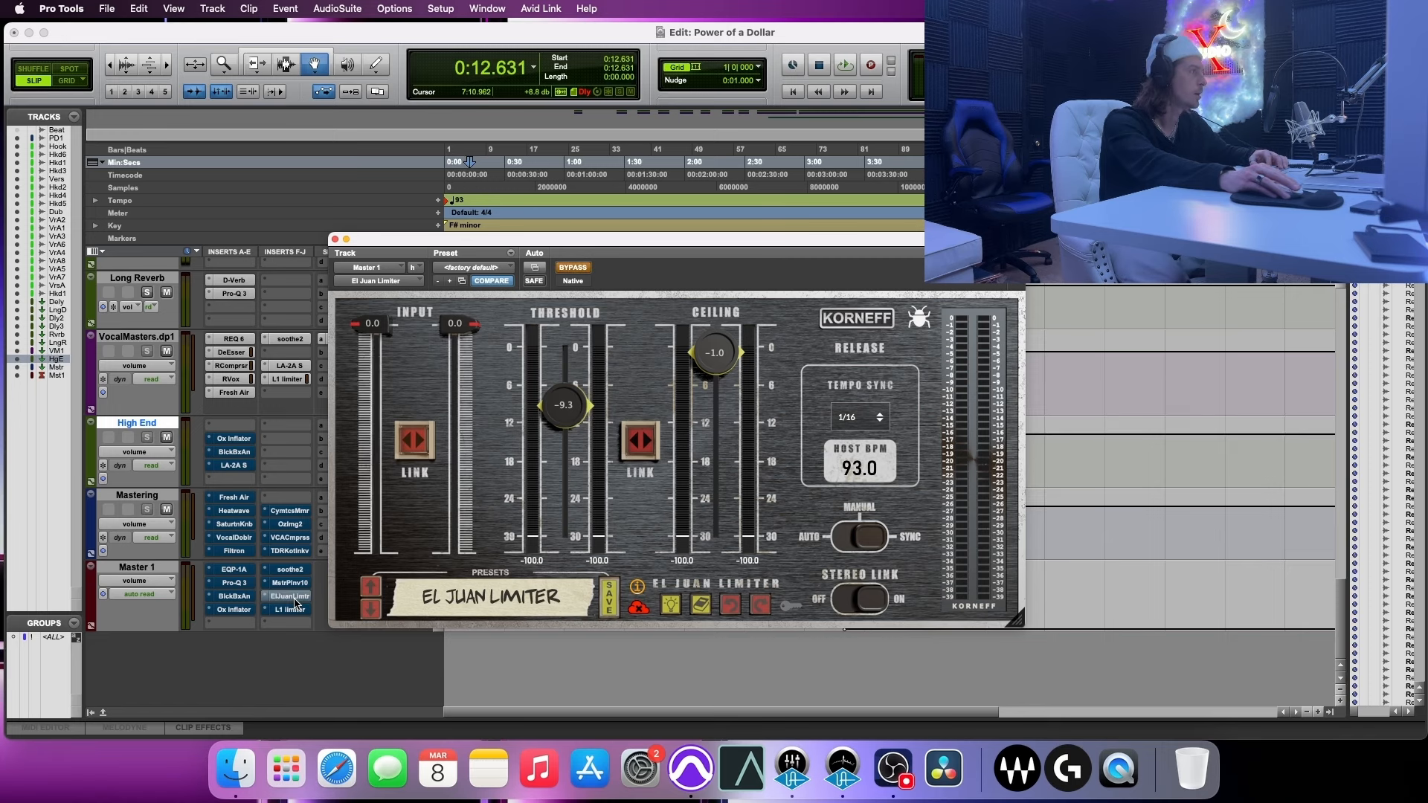
click(291, 609)
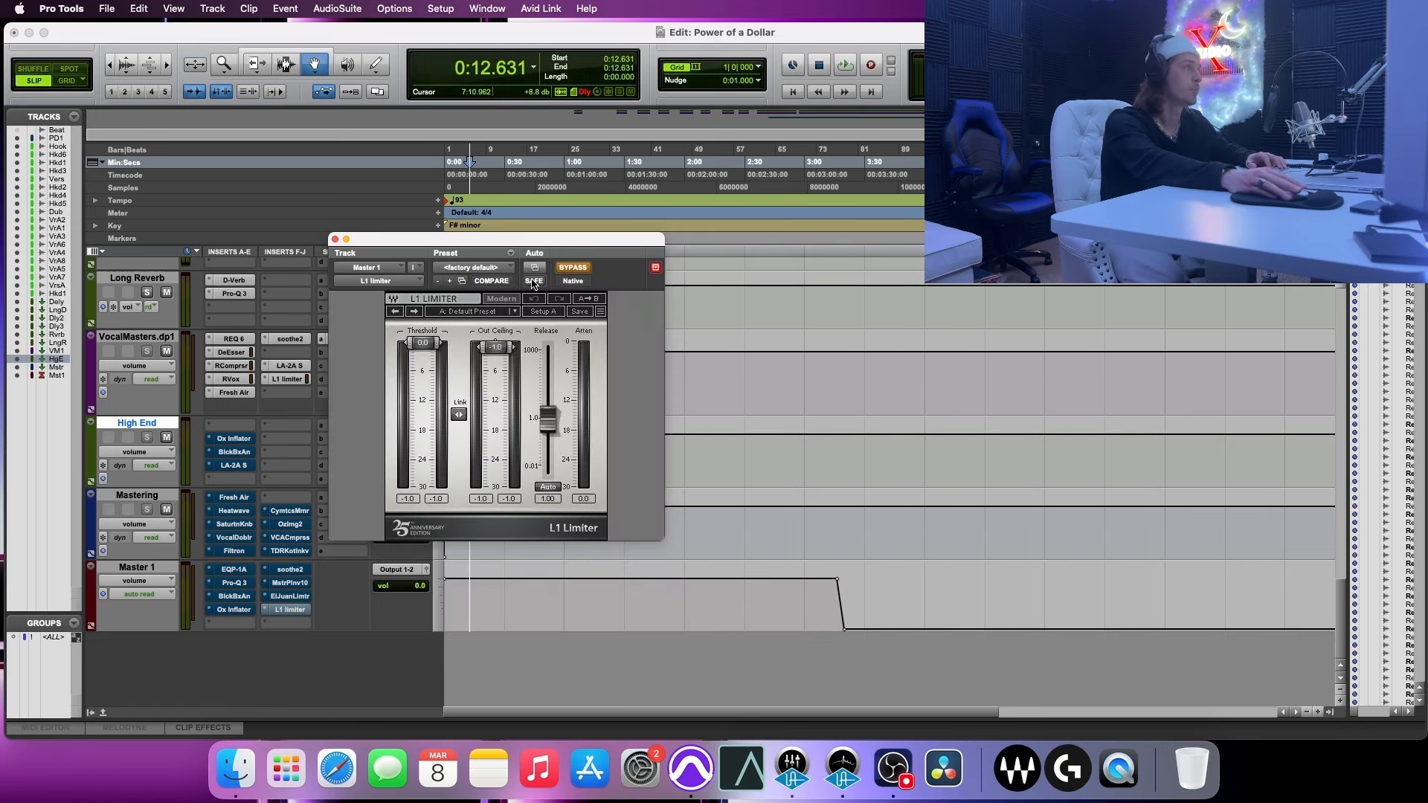
click(568, 268)
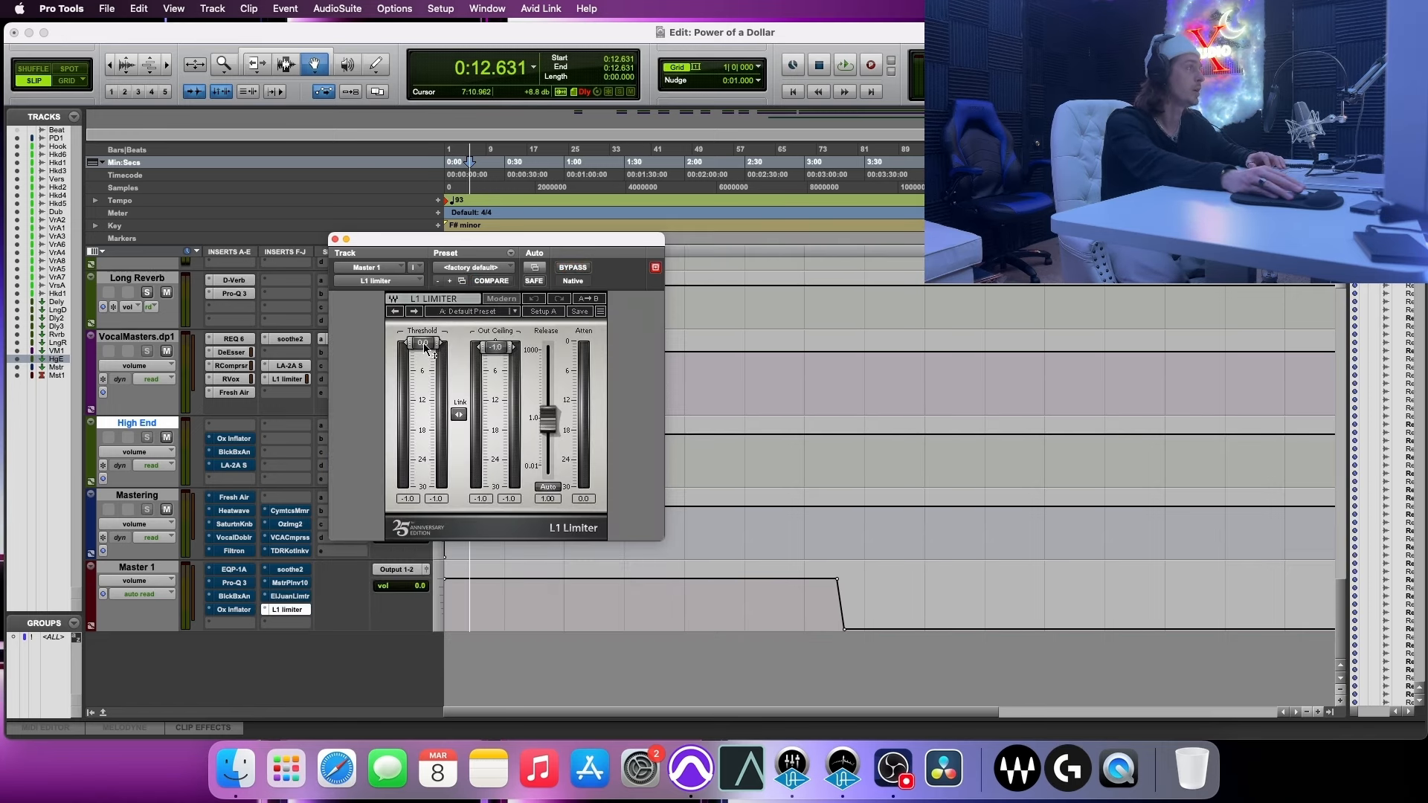
drag(422, 343, 422, 361)
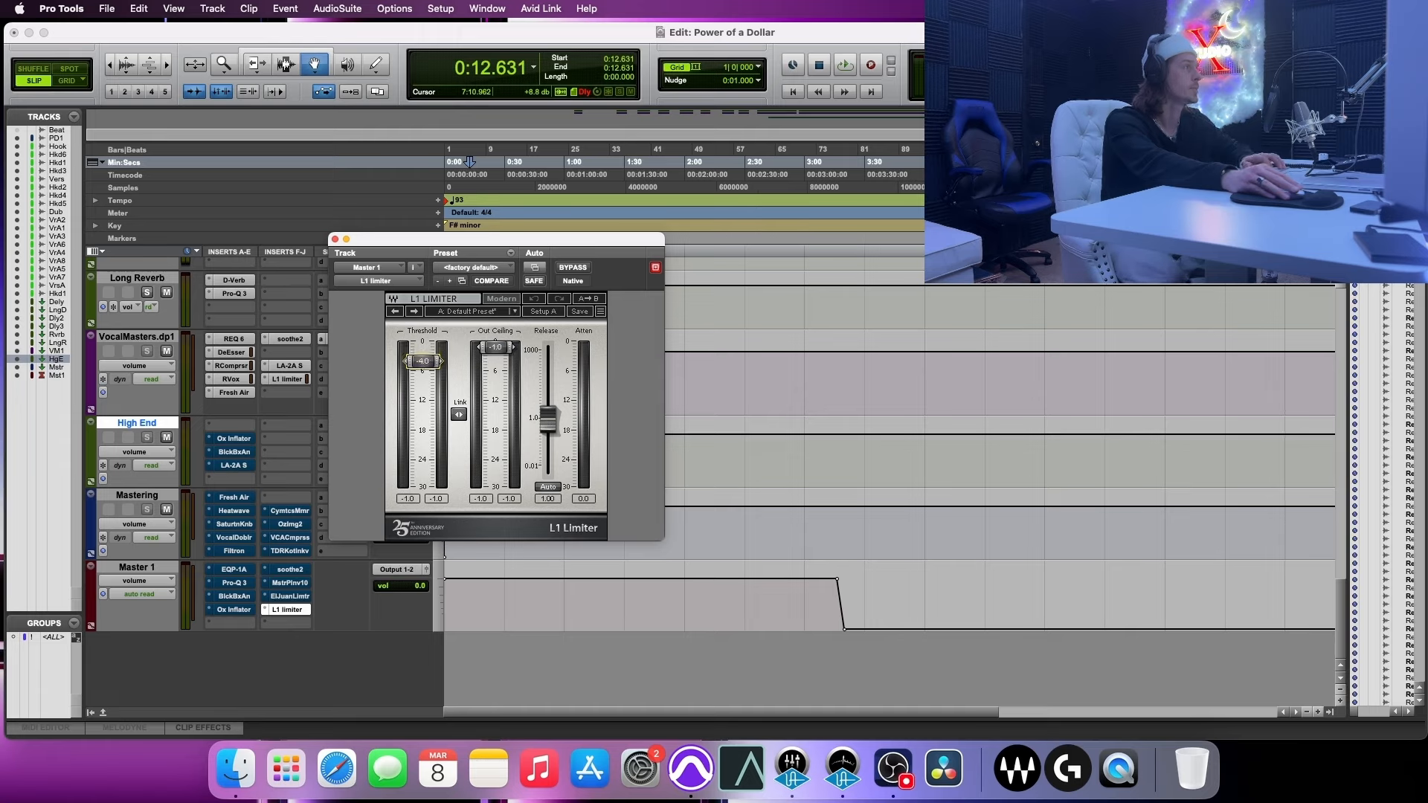
key(space)
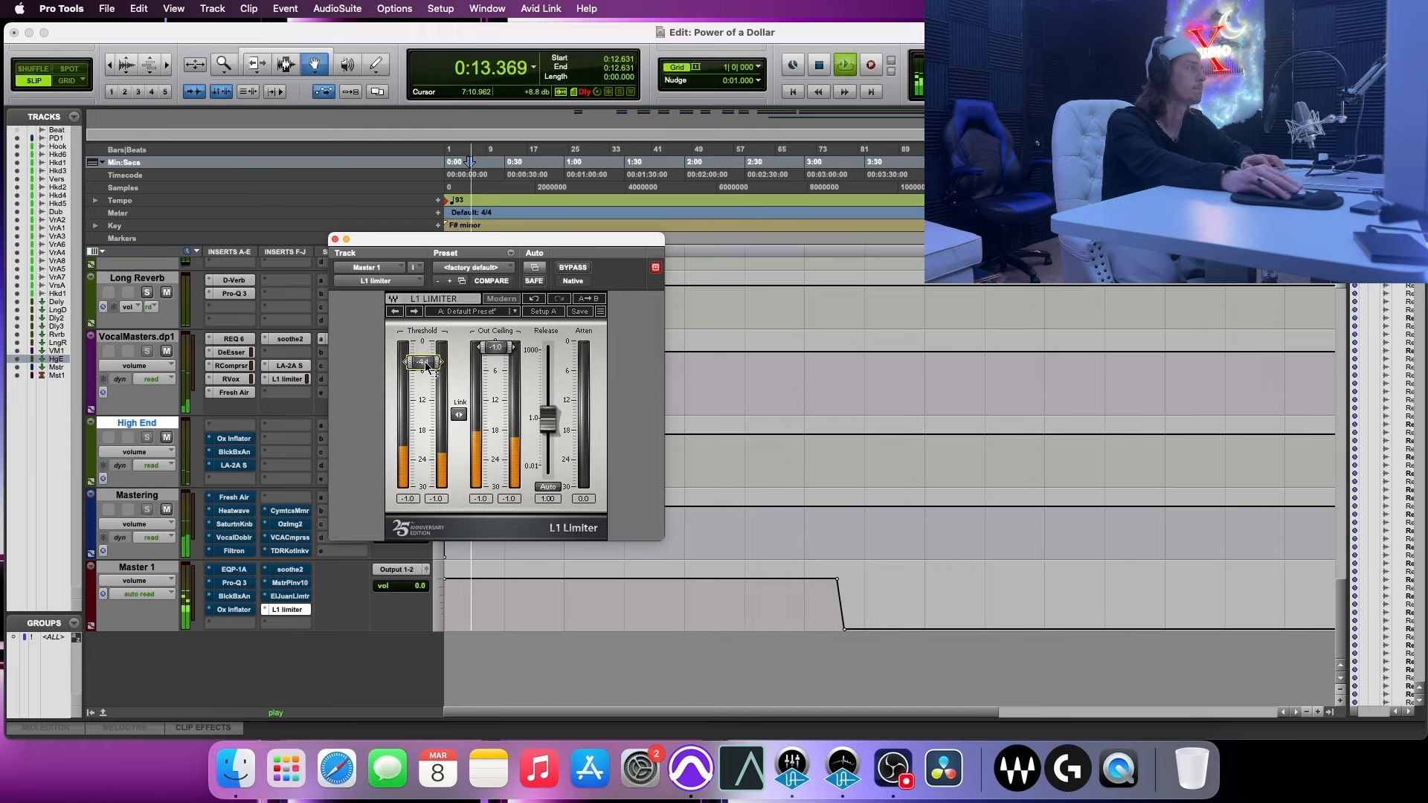
drag(426, 364, 423, 373)
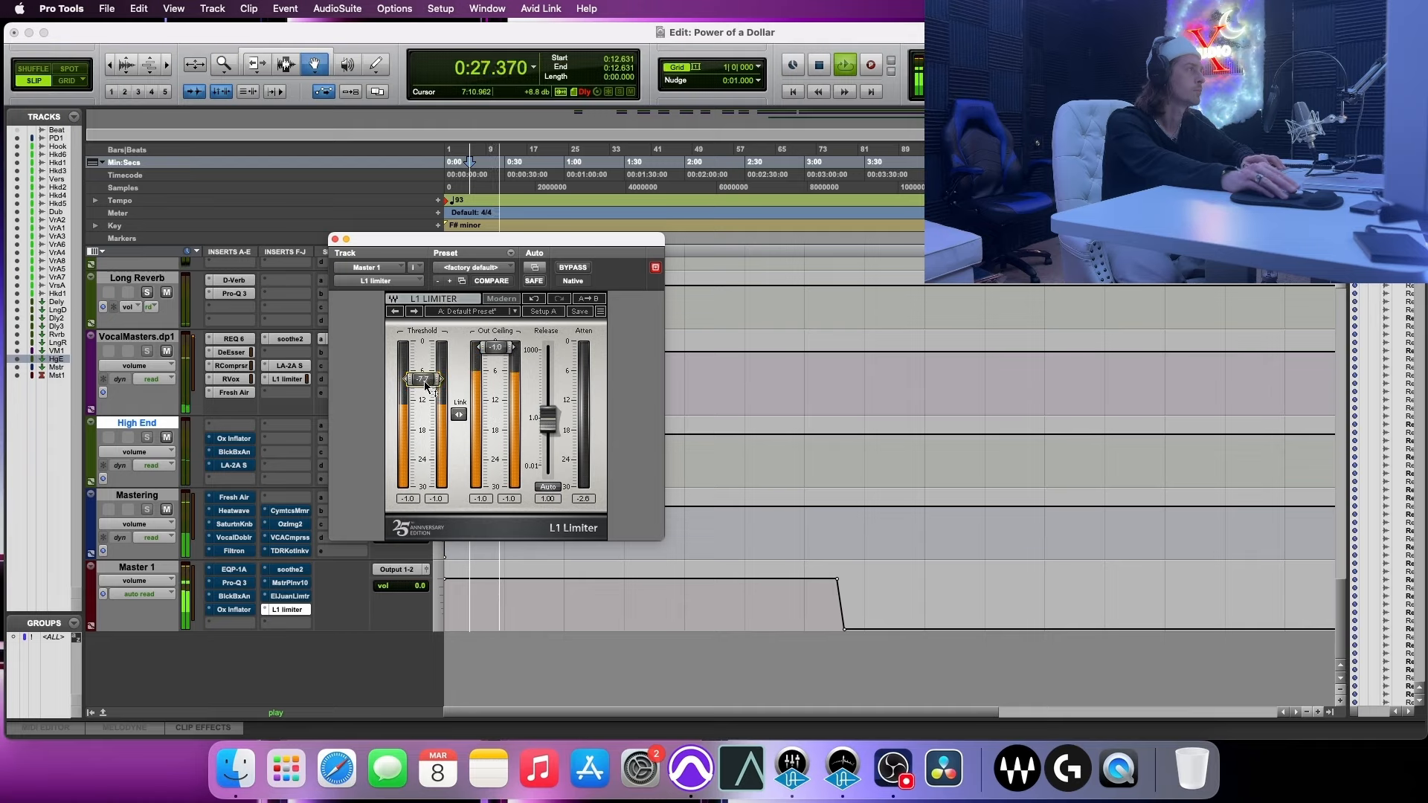
key(space)
- Bypass the L1 limiter on Master 1, activate El Juan Limiter and play the section for comparison
super+click(290, 611)
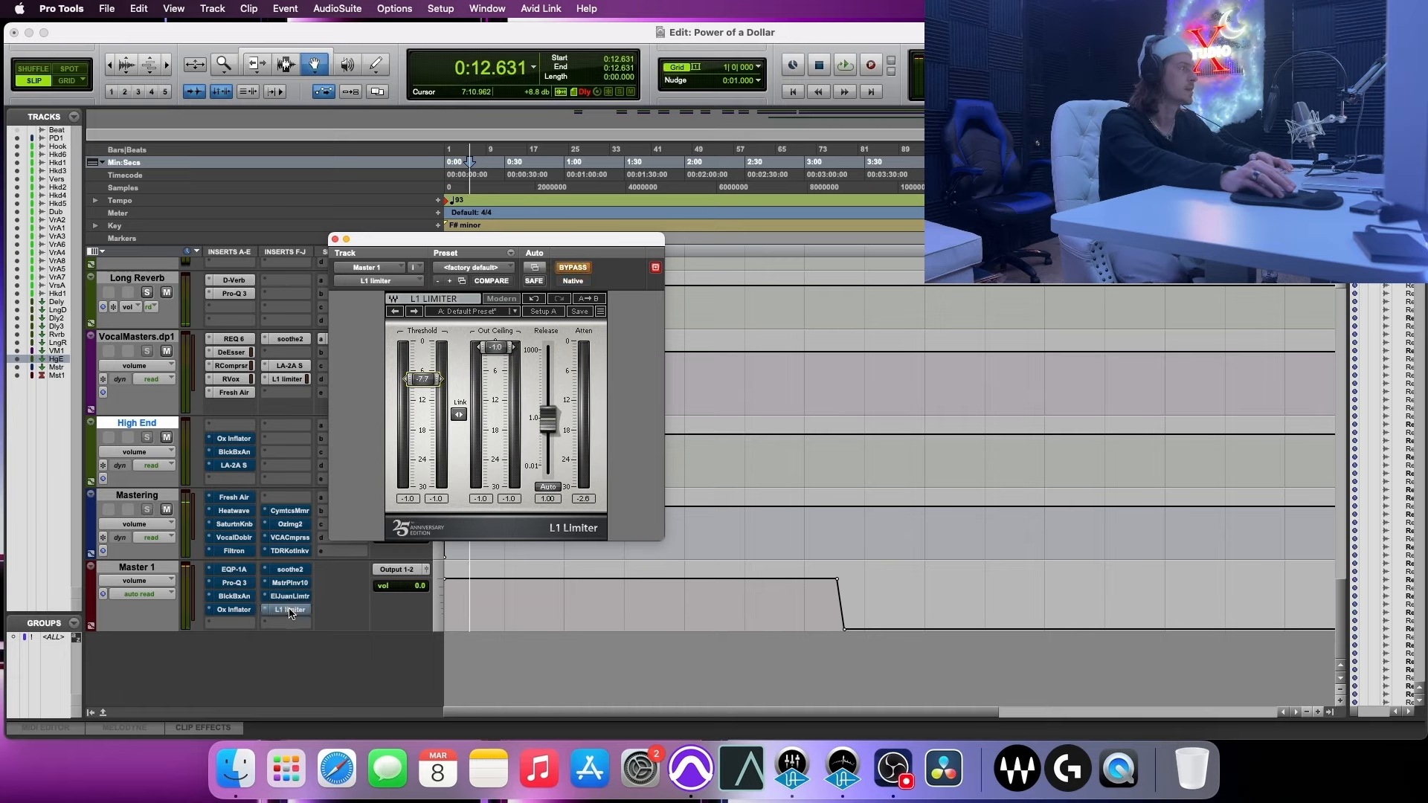
super+click(293, 598)
key(space)
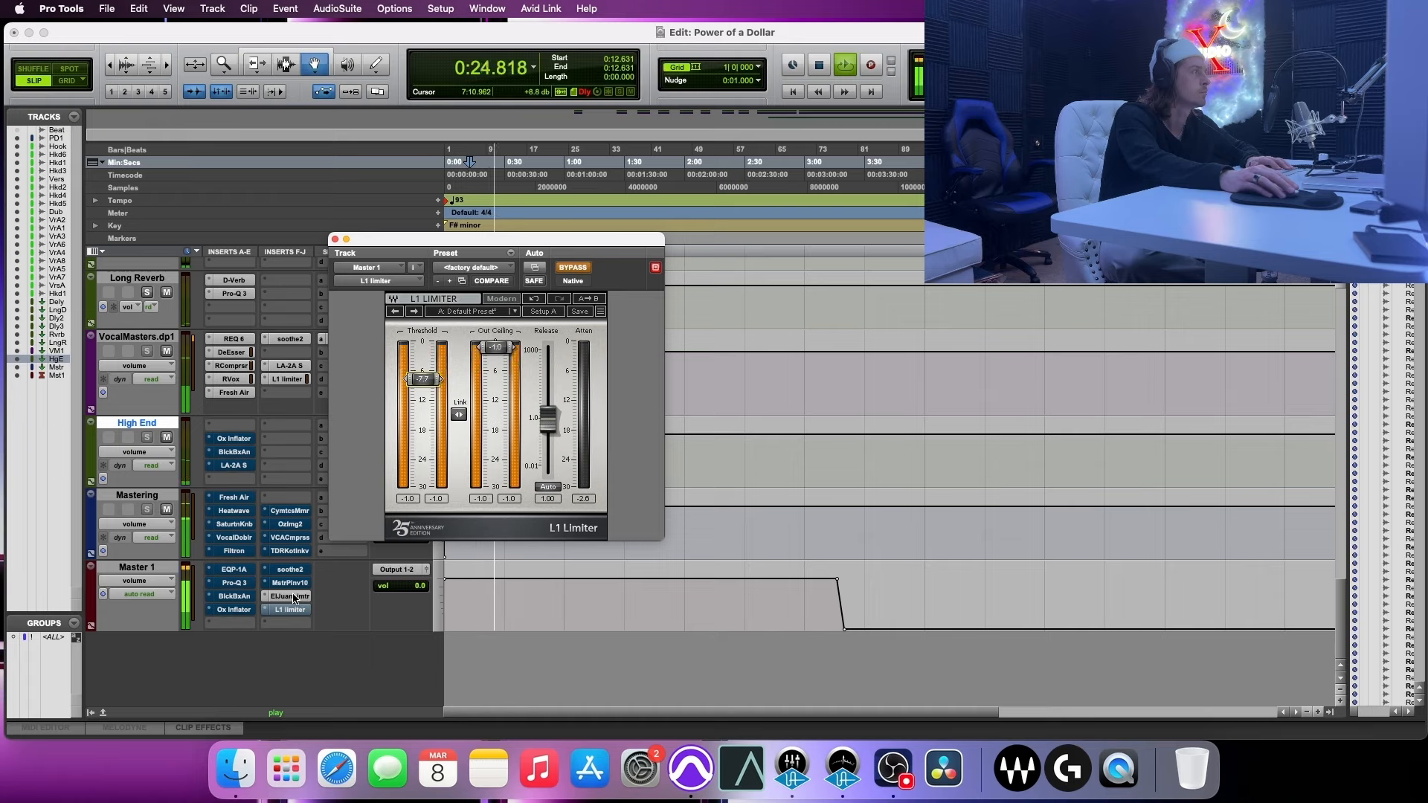
key(space)
- Switch Master 1 back to the L1 limiter and lower its Threshold to about -8.5 during playback
click(290, 610)
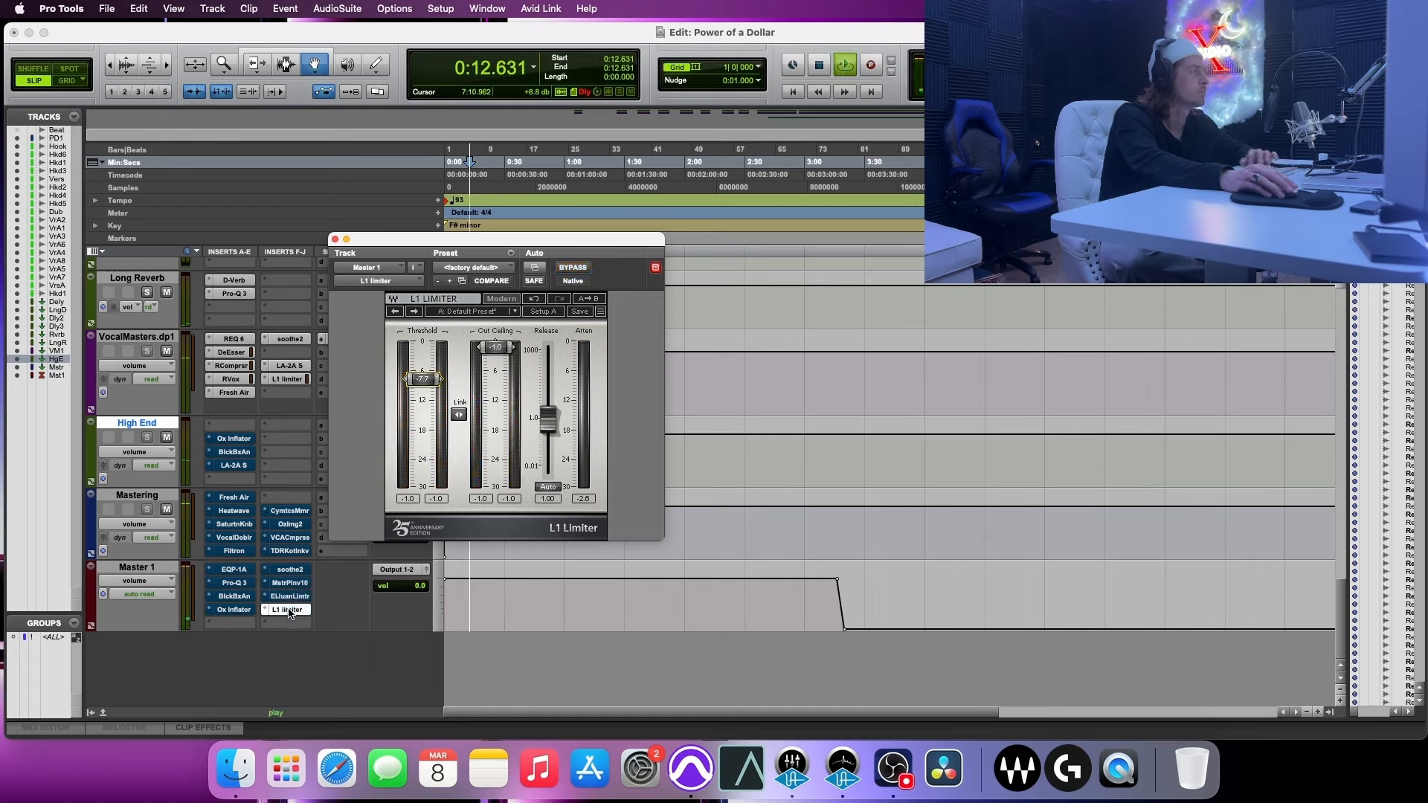
key(space)
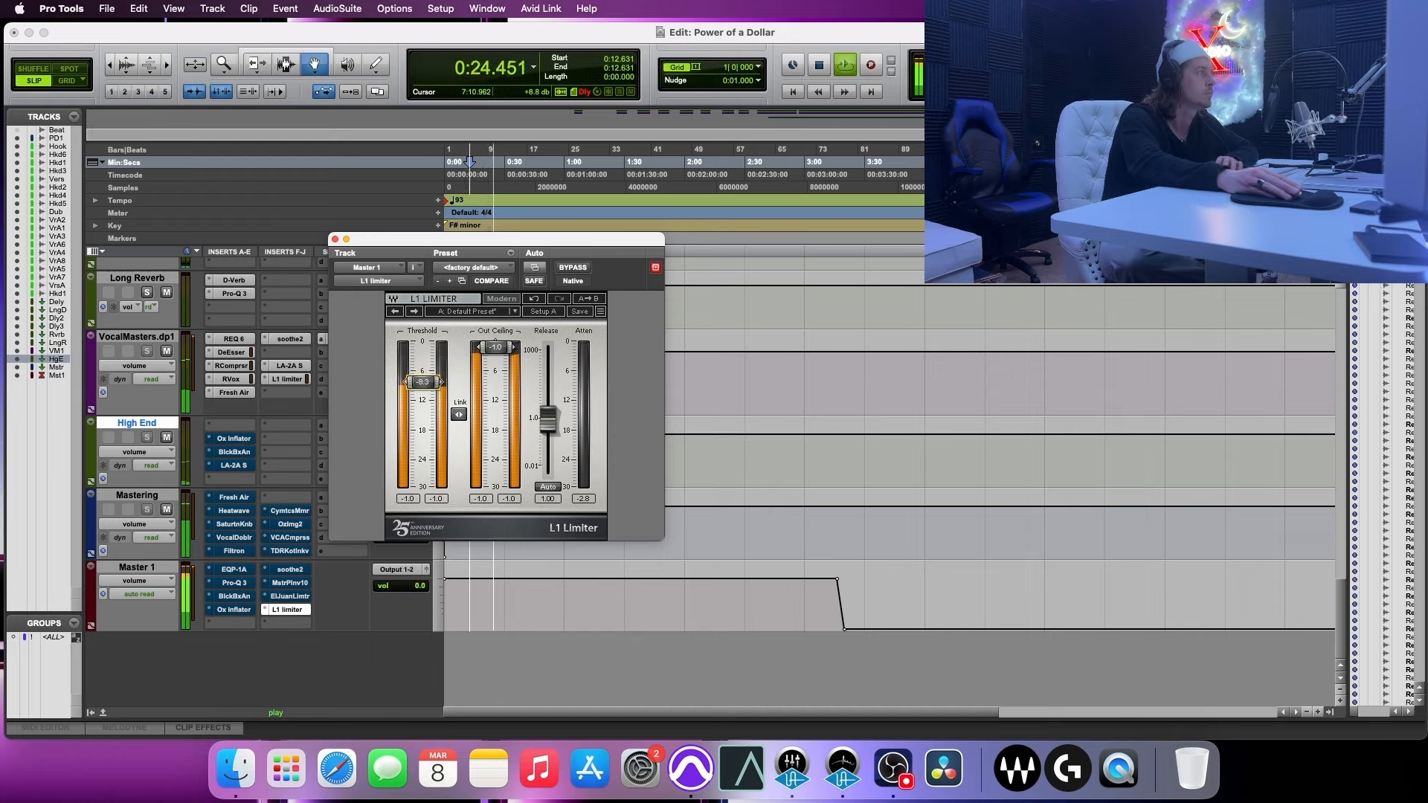
drag(422, 381, 422, 383)
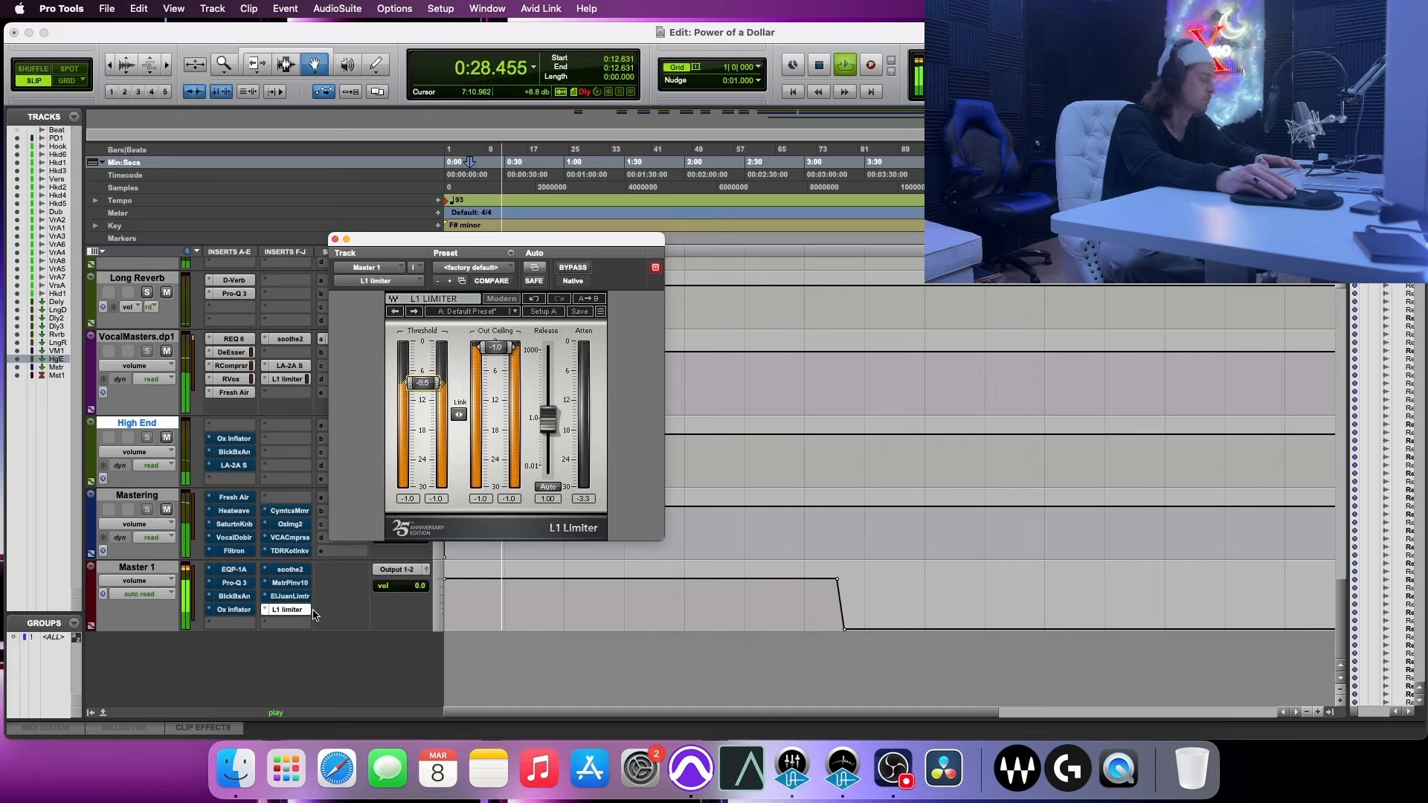
- Swap the L1 limiter for El Juan Limiter on Master 1, open El Juan Limiter and replay the section
super+click(286, 609)
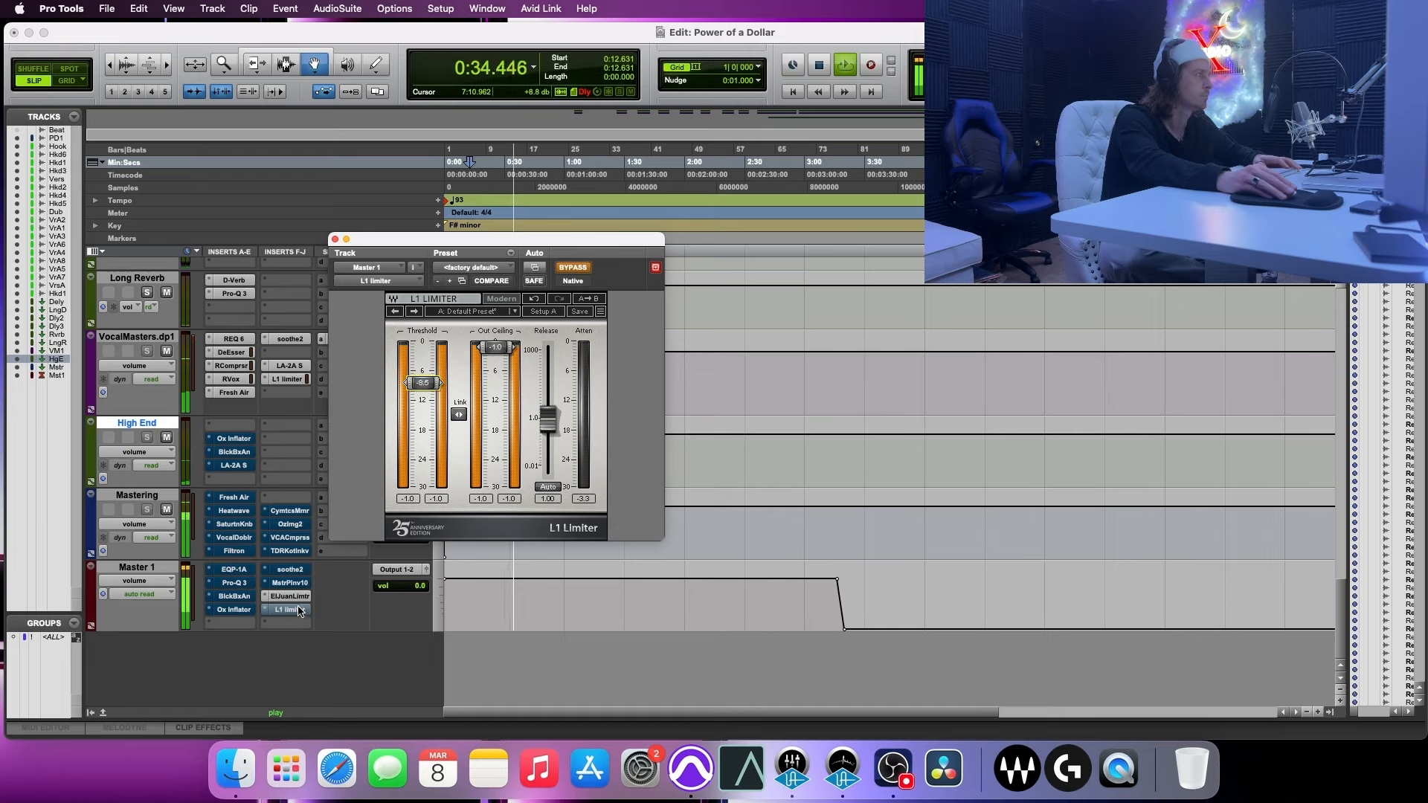
key(space)
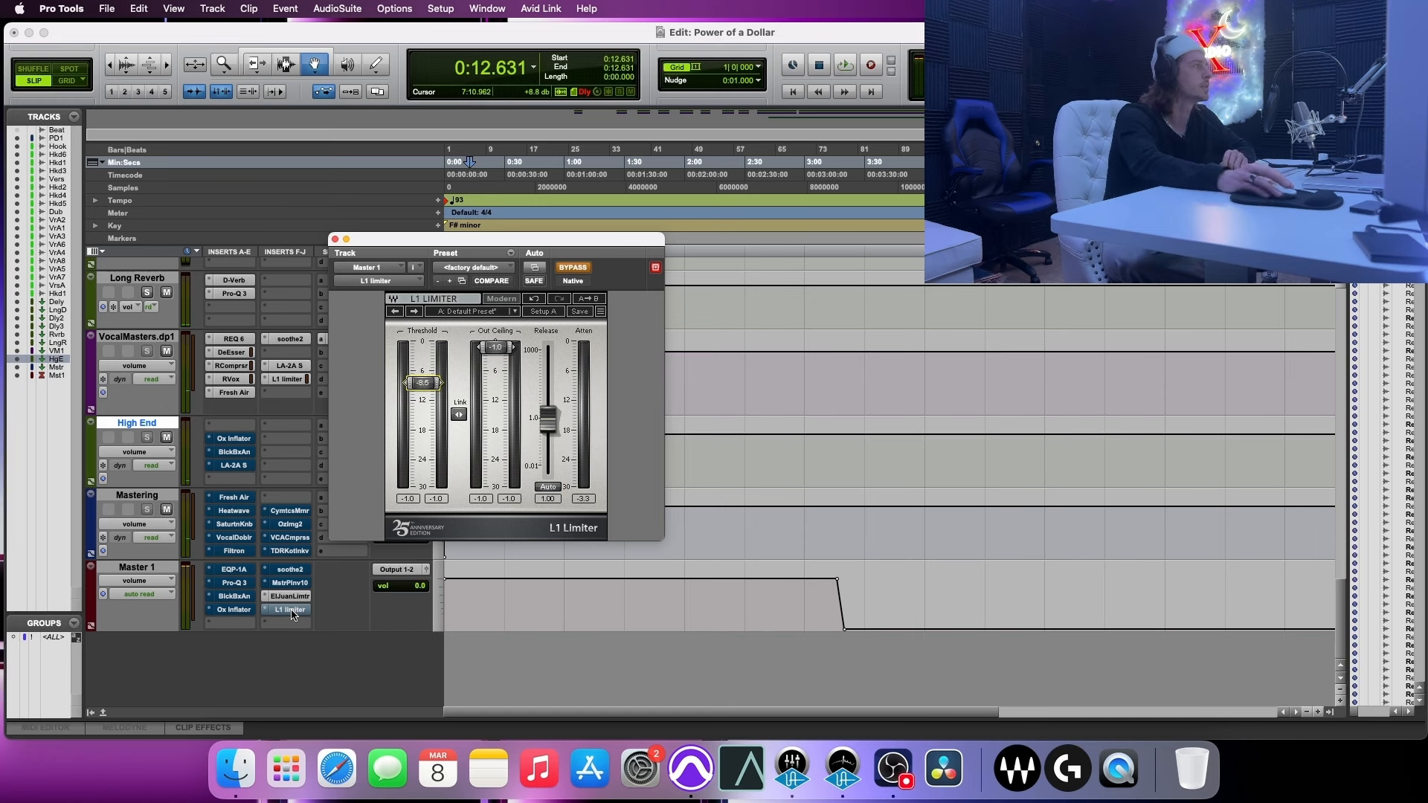
click(290, 596)
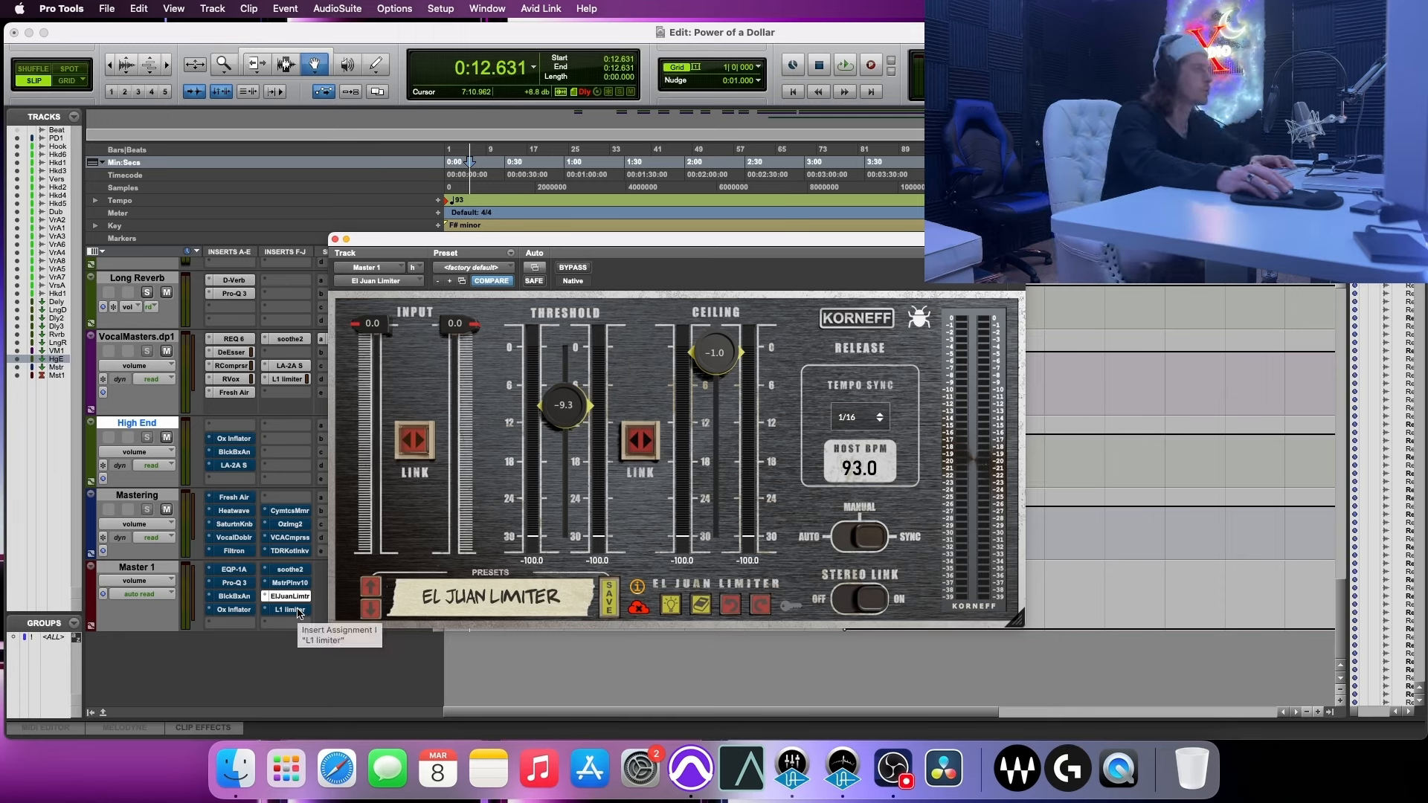
key(space)
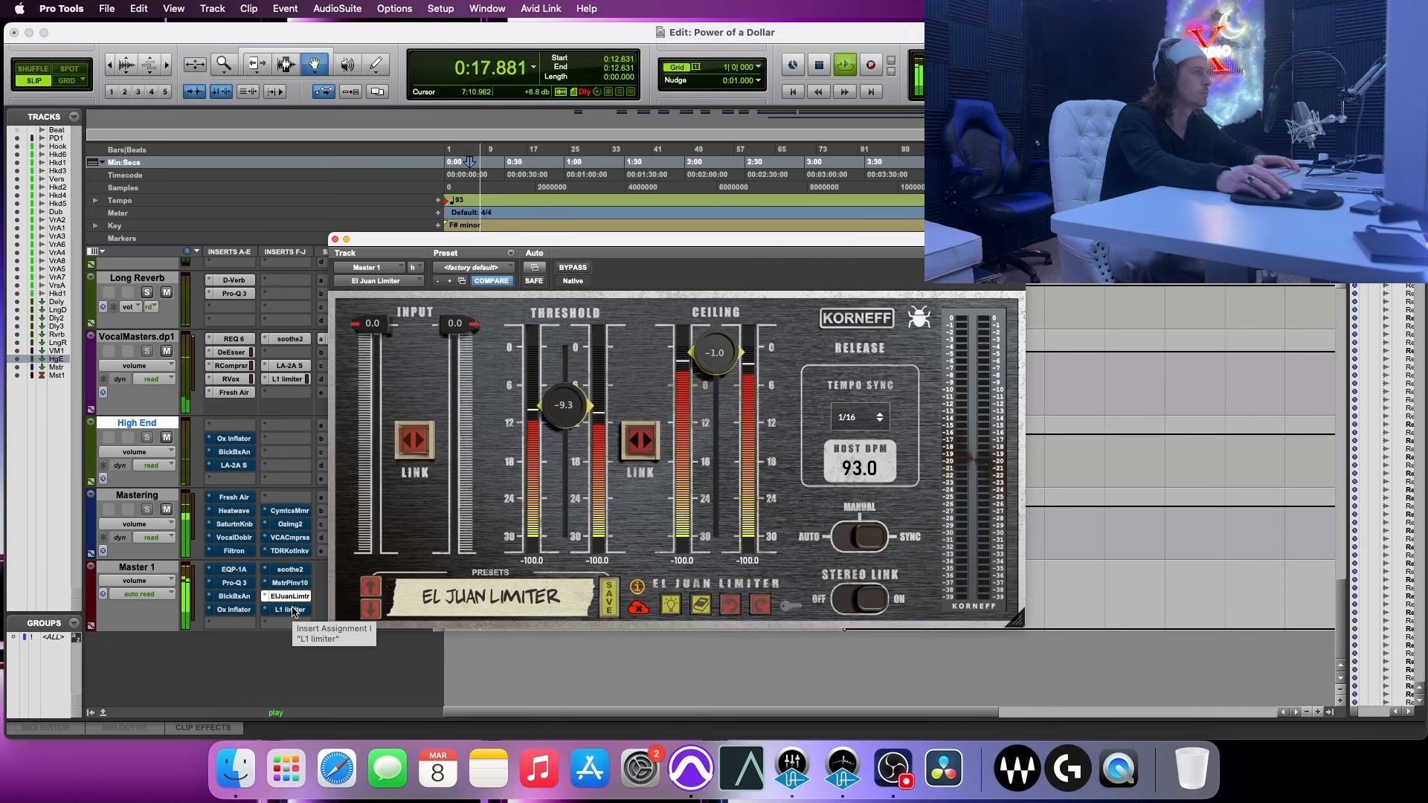
key(space)
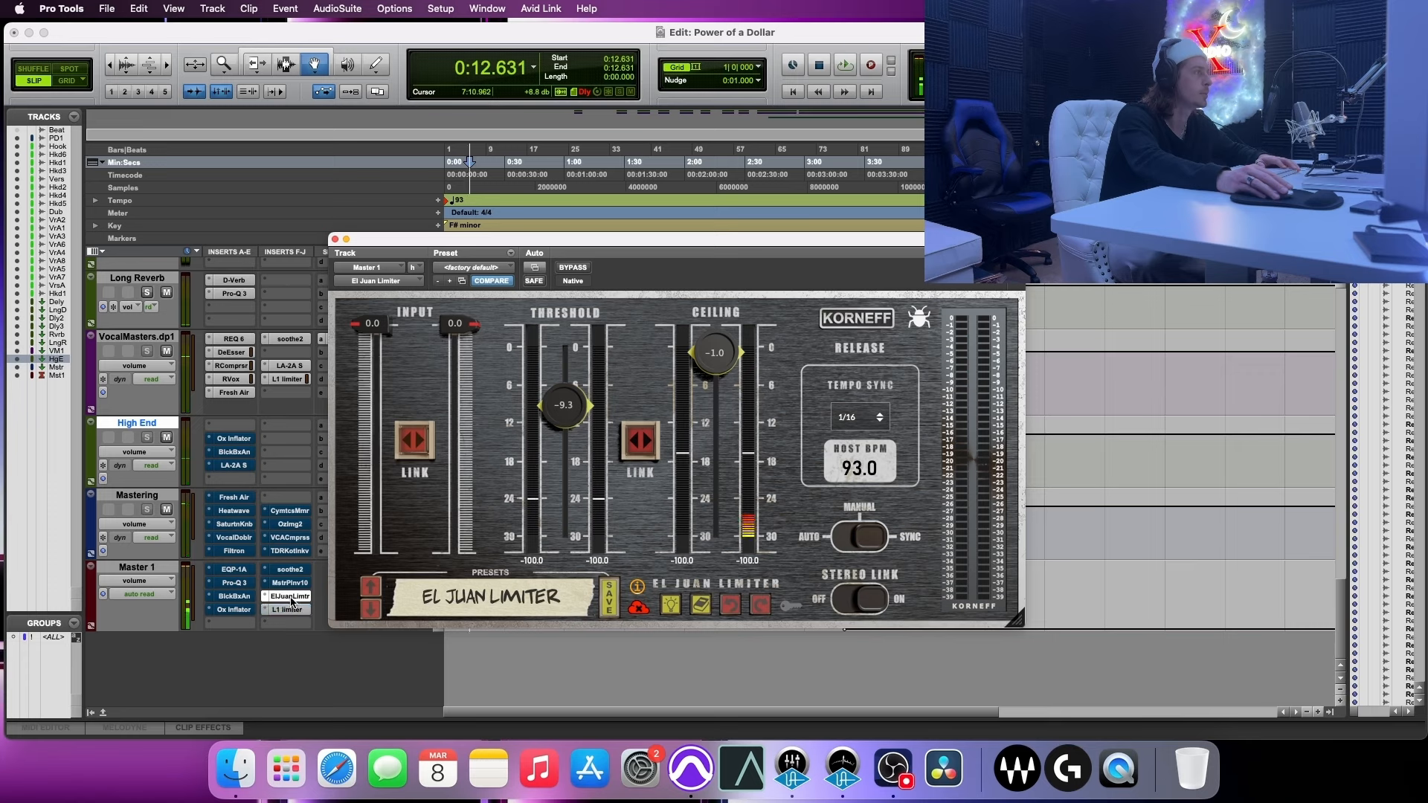
- Play the section with the L1 limiter in place of El Juan Limiter, then switch back to El Juan Limiter during playback
super+click(290, 598)
key(space)
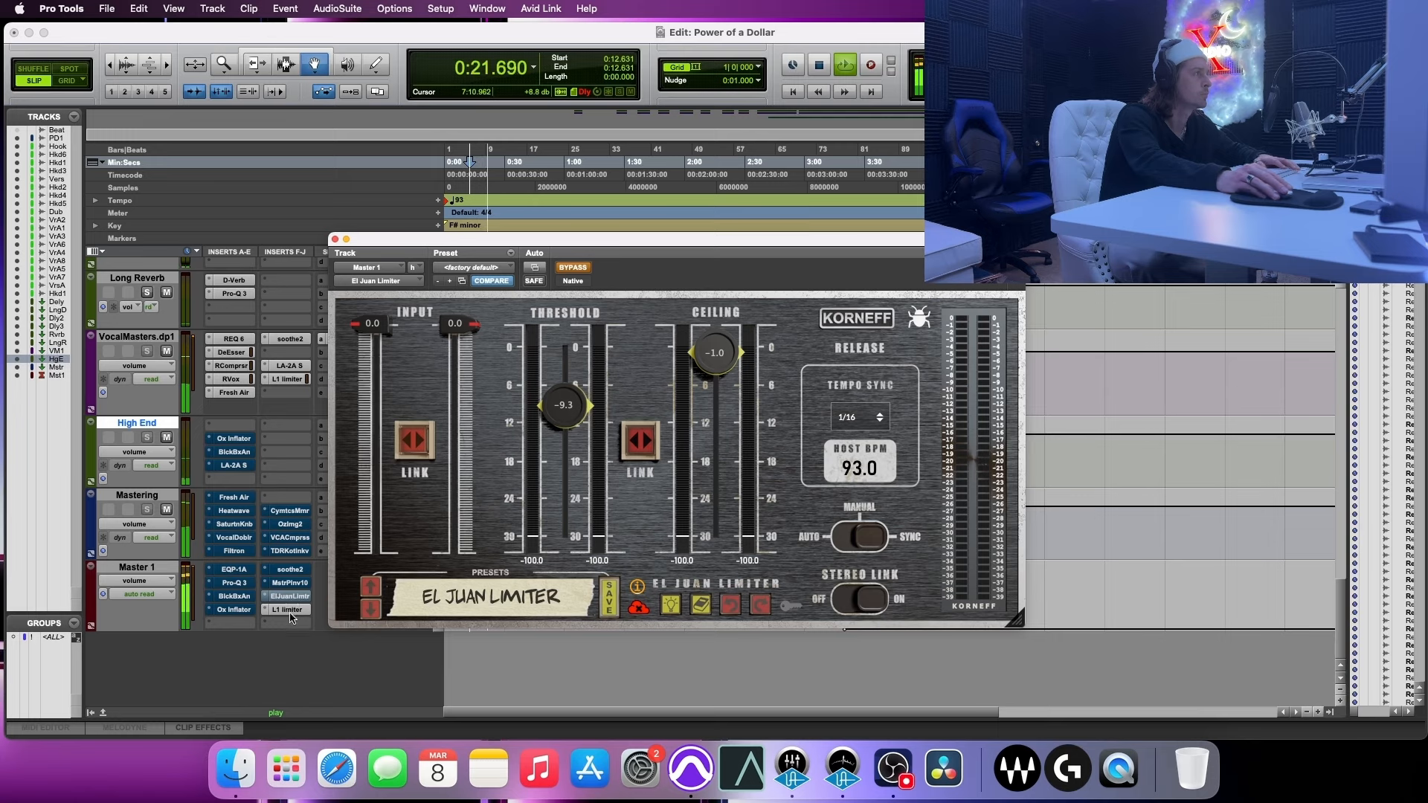
super+click(290, 598)
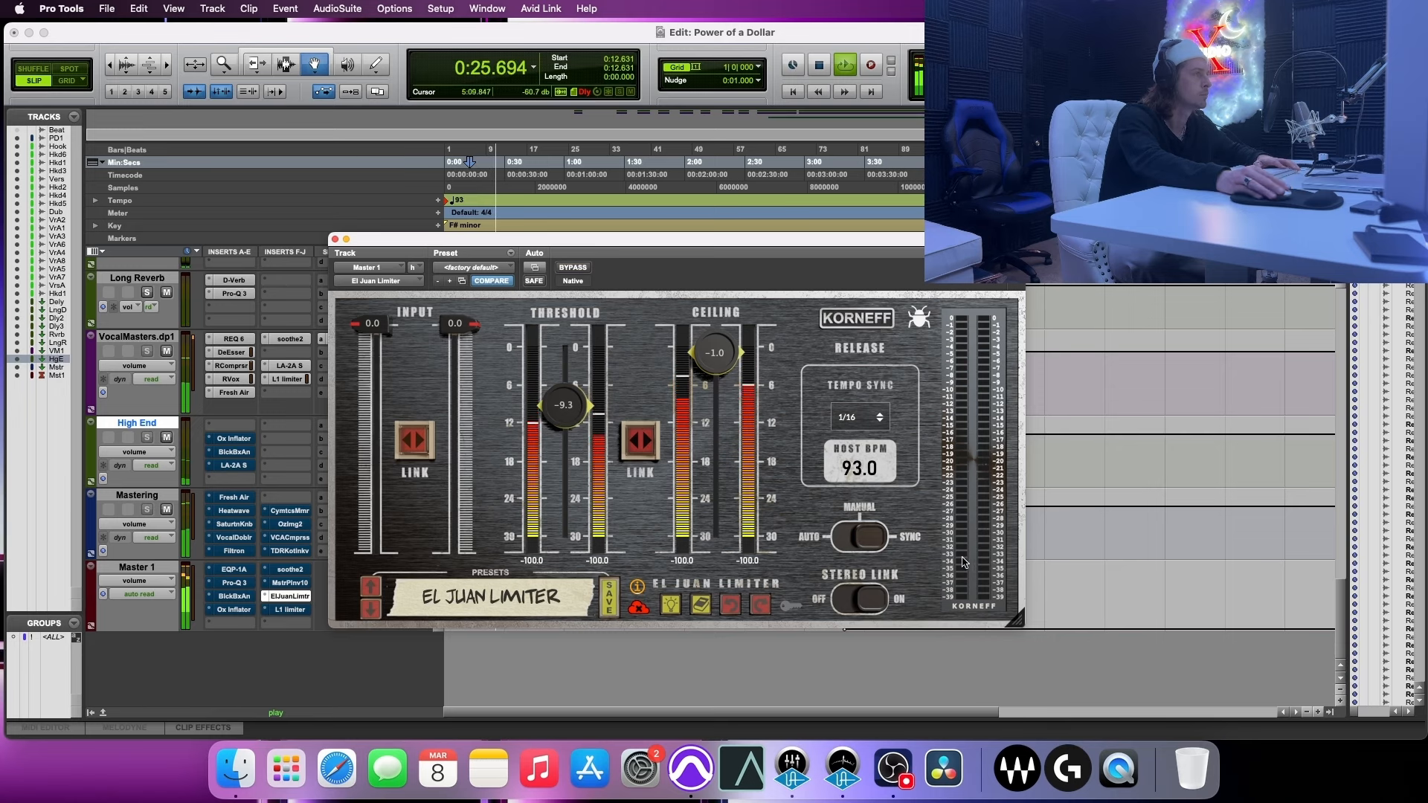
- Try El Juan Limiter's manual release, change its release mode to auto, then bypass it in favour of the L1 limiter during playback
click(863, 537)
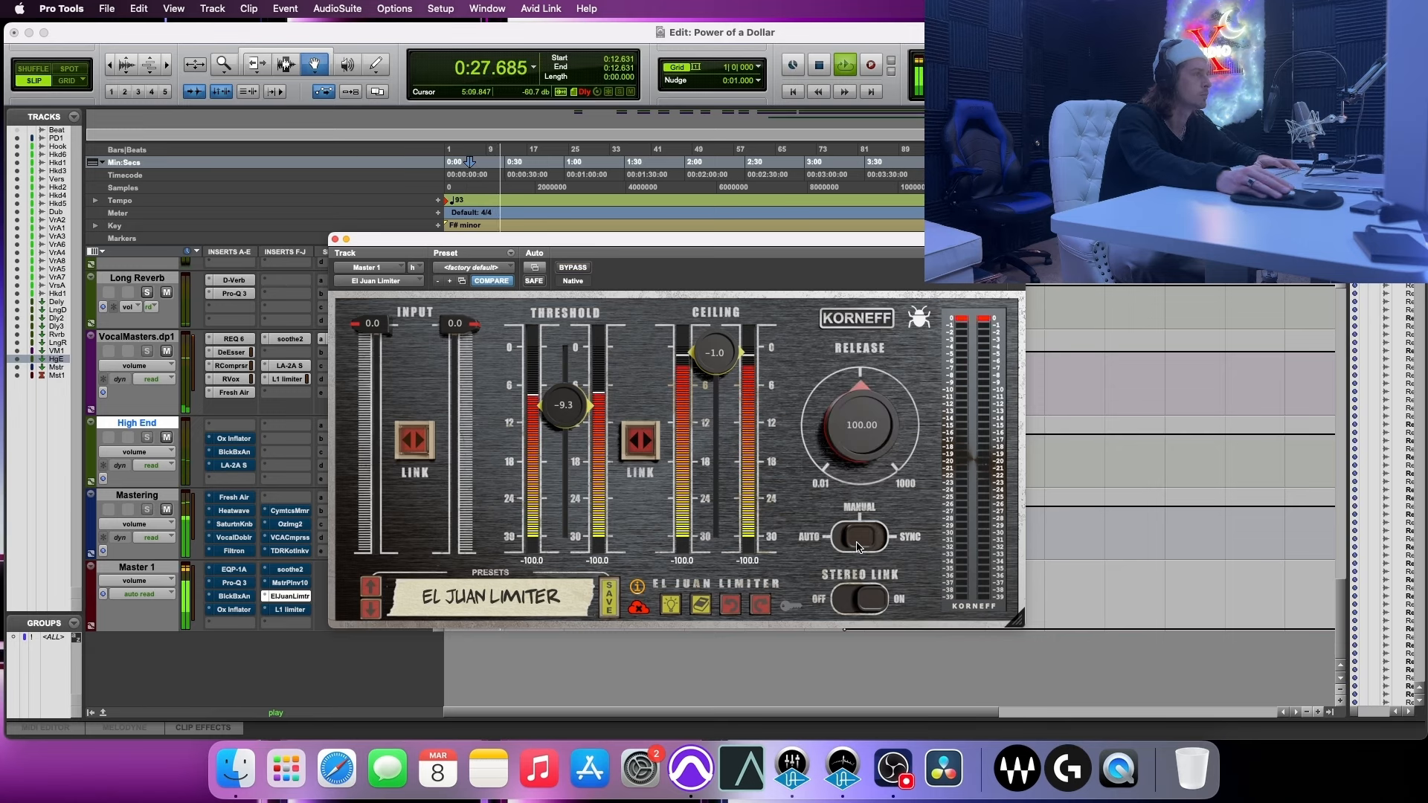
click(290, 610)
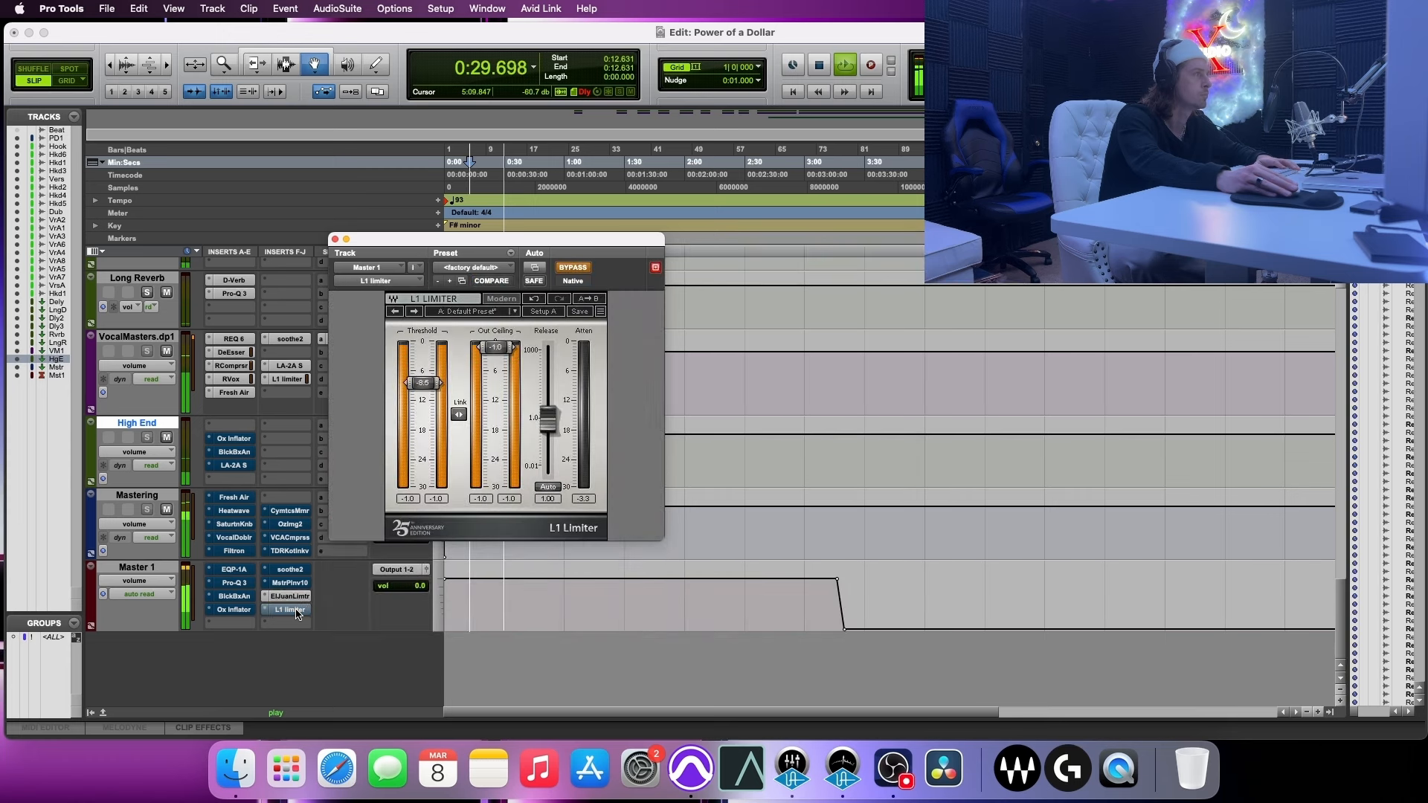
click(290, 595)
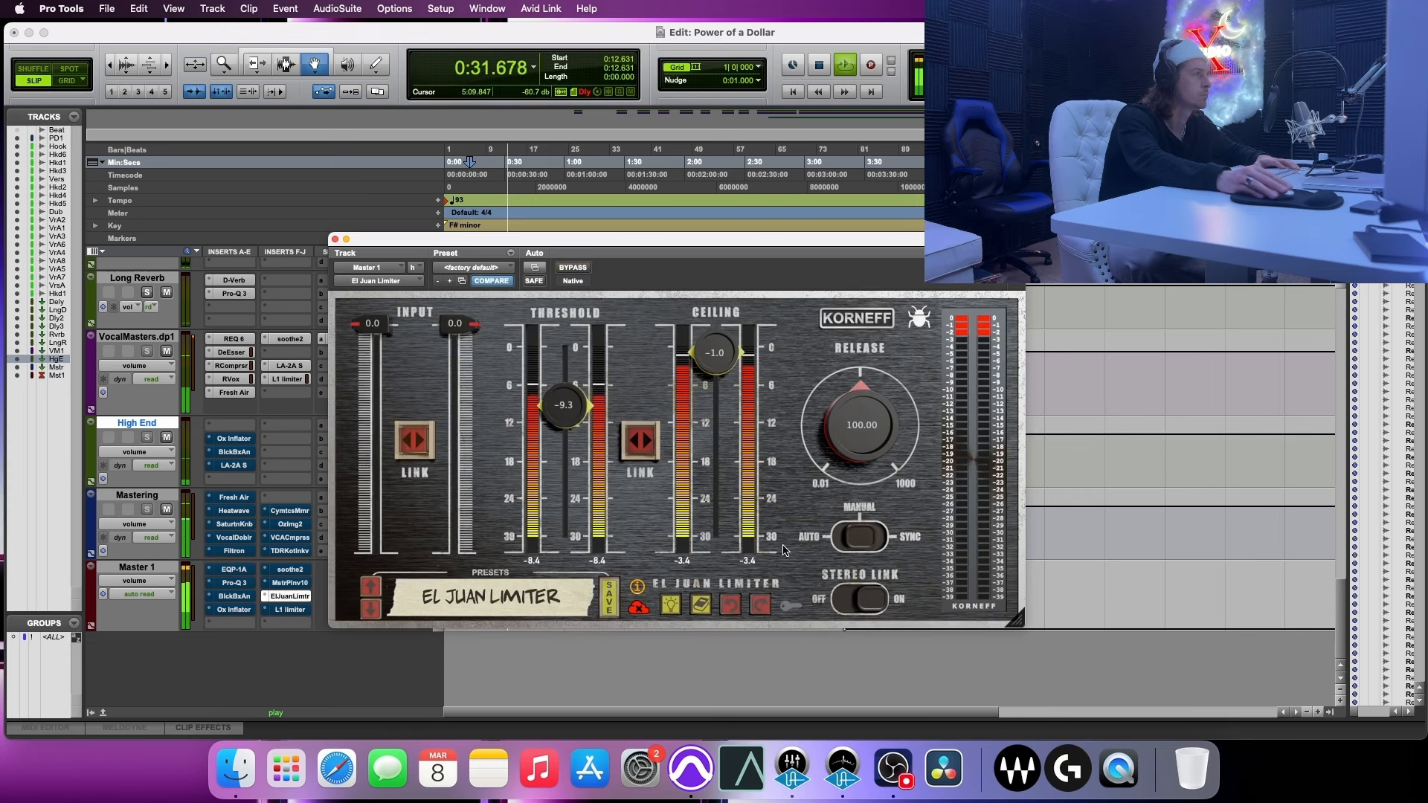
click(822, 545)
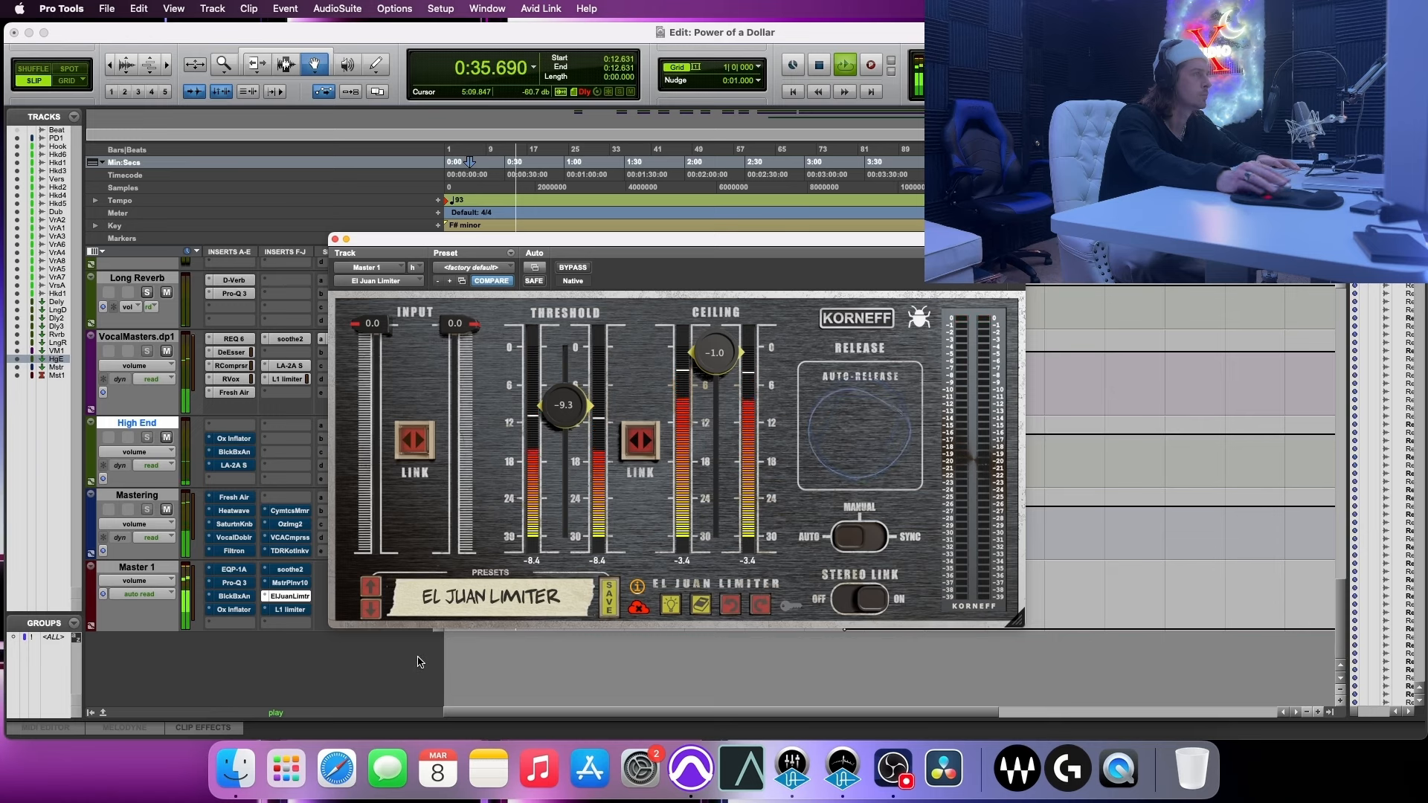
super+click(288, 597)
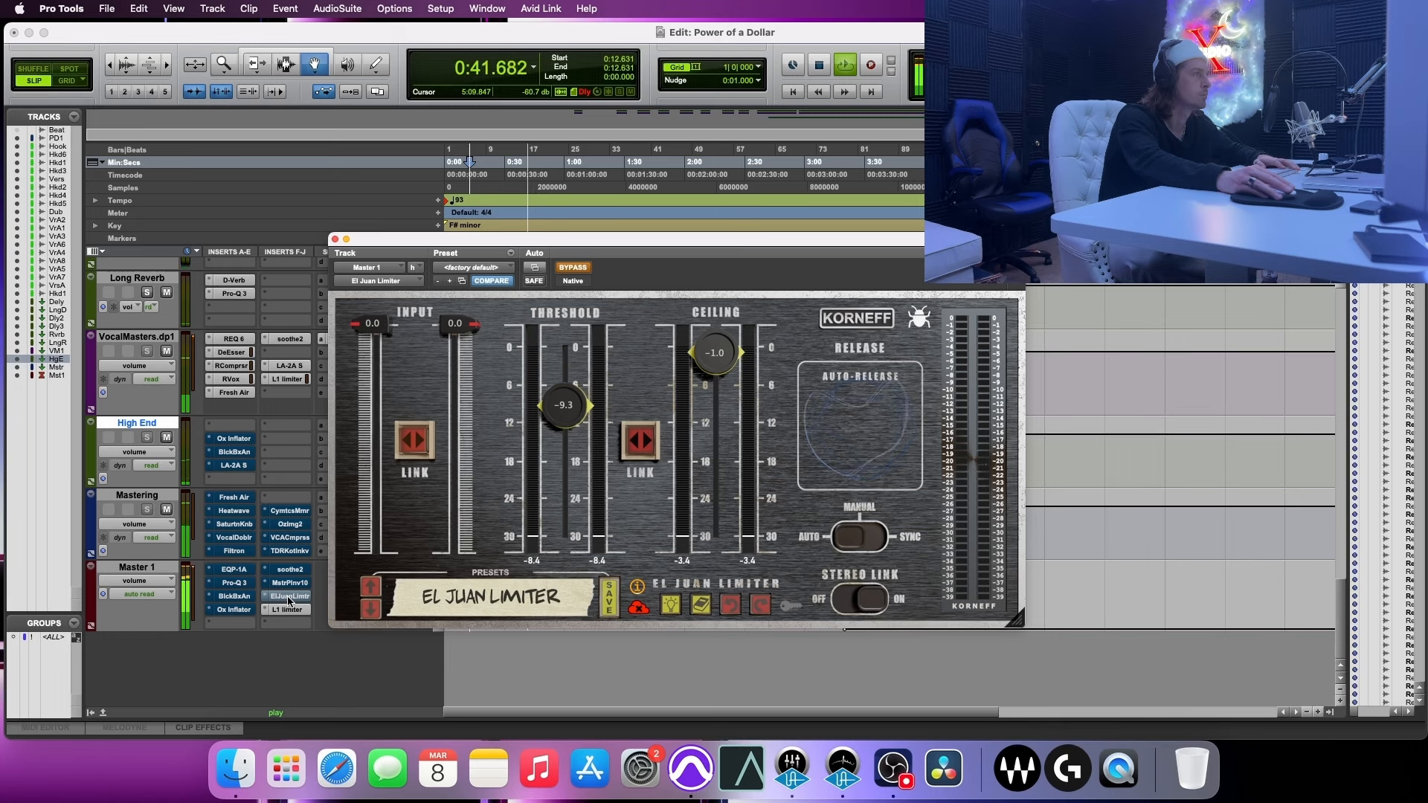
- Alternate Master 1 between El Juan Limiter and the L1 limiter during playback, ending on El Juan Limiter, and stop playback
super+click(288, 597)
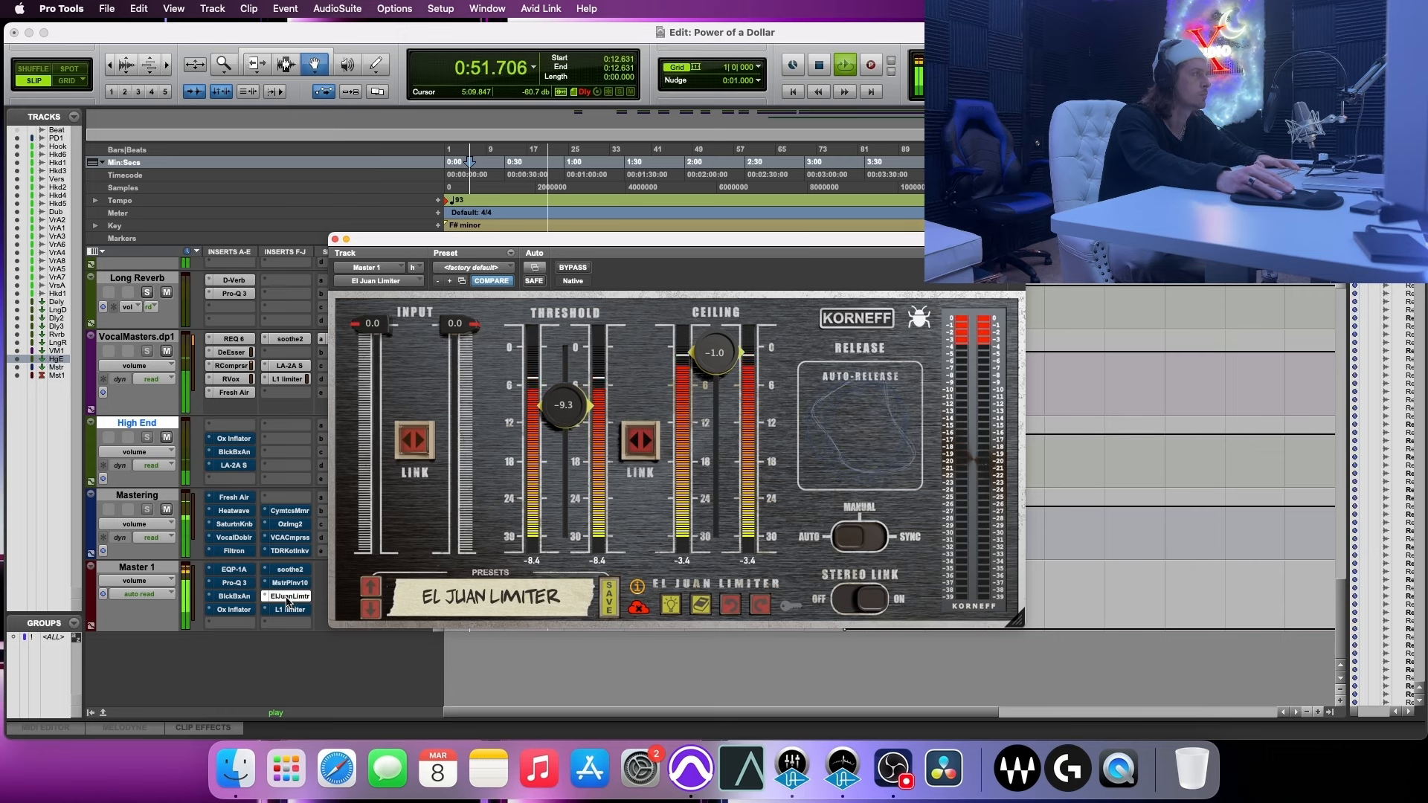
super+click(287, 599)
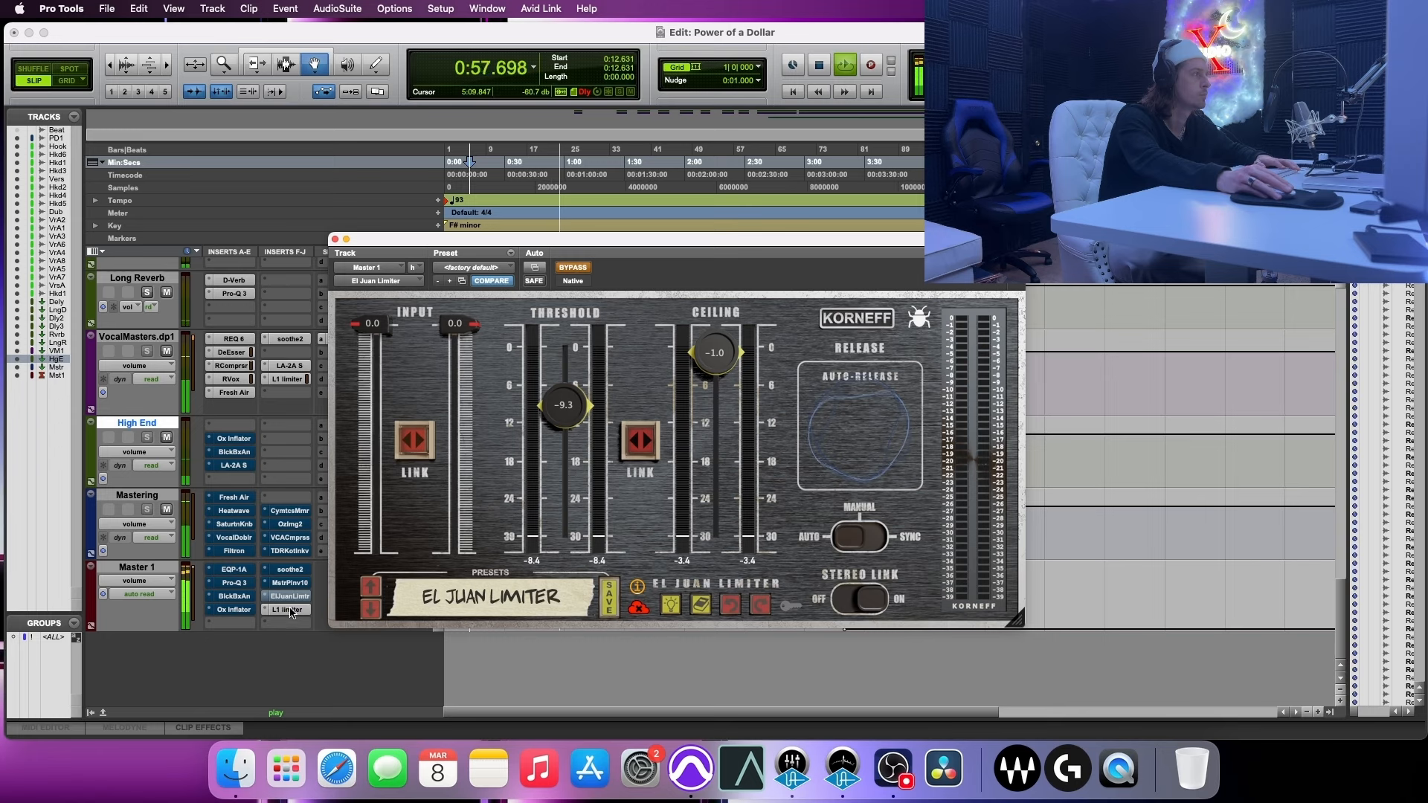
super+click(287, 598)
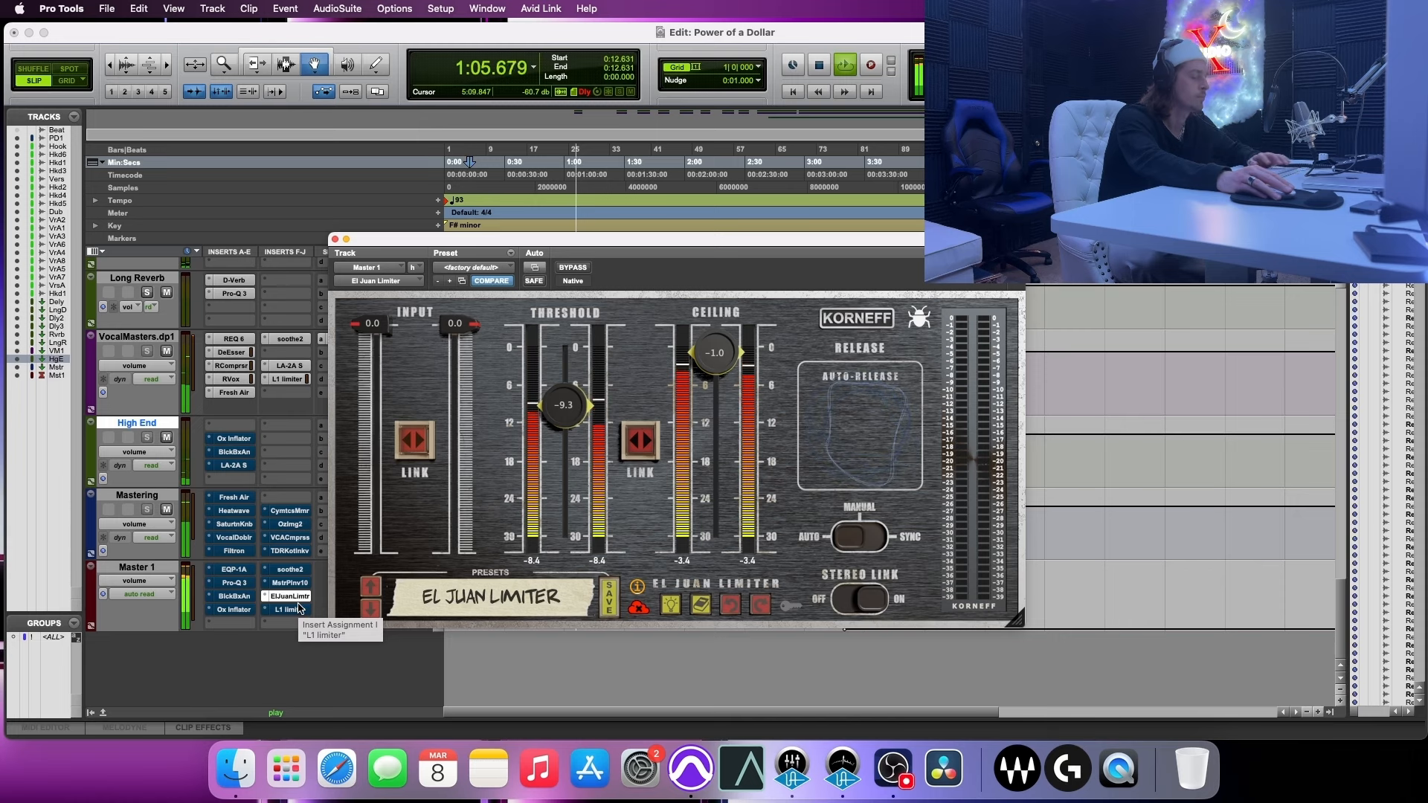
key(space)
- Open the L1 limiter on Master 1 and try switching its Auto release on and off
click(284, 611)
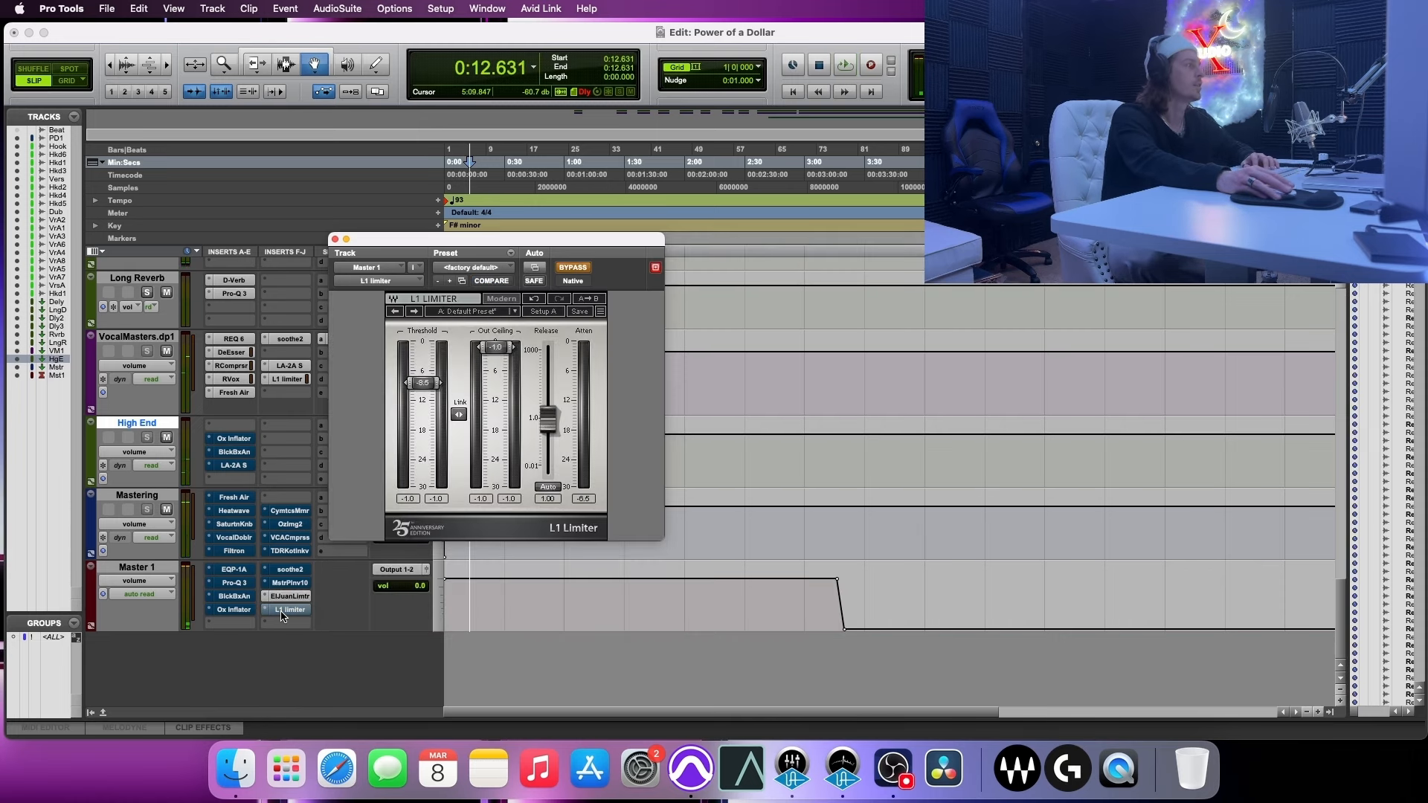
click(549, 487)
click(547, 487)
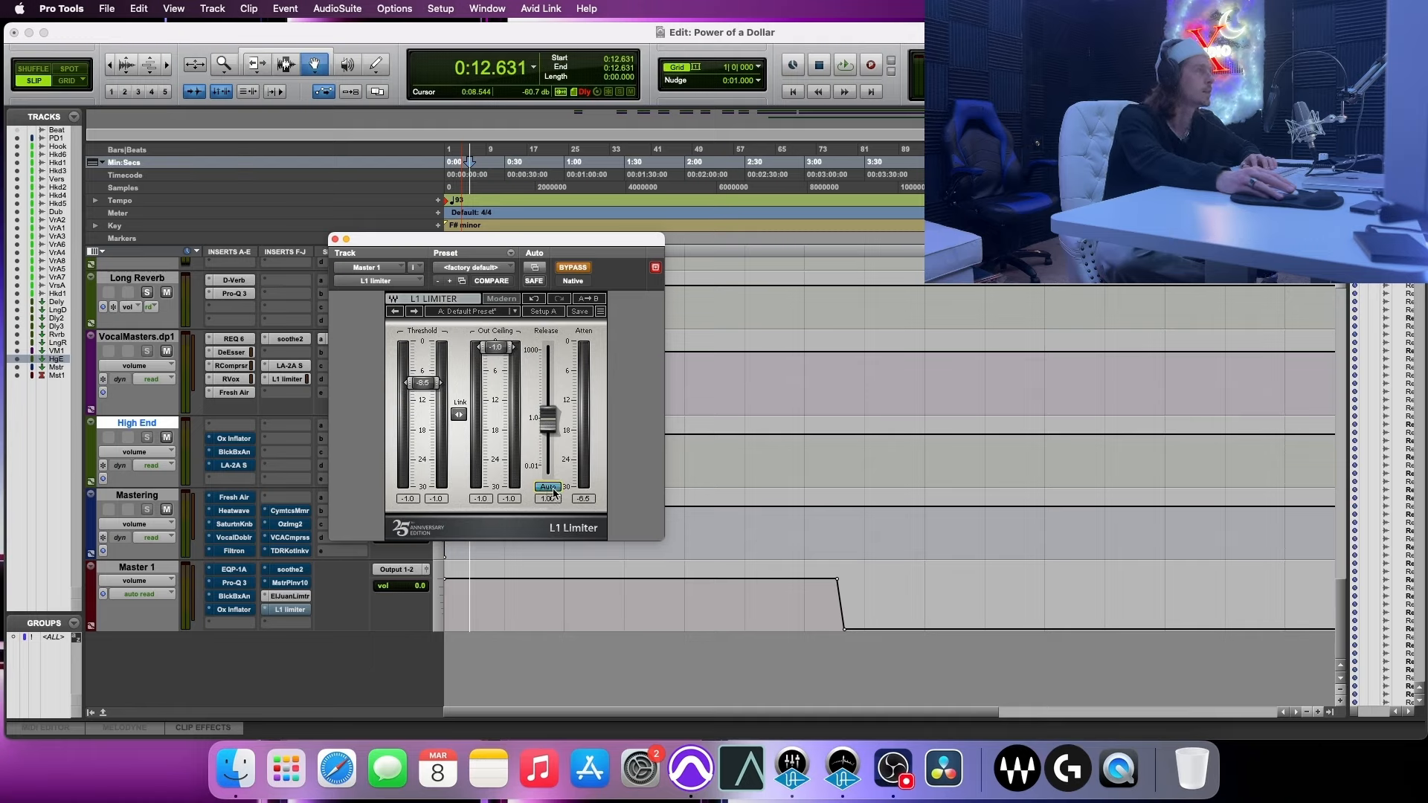
click(552, 489)
click(554, 490)
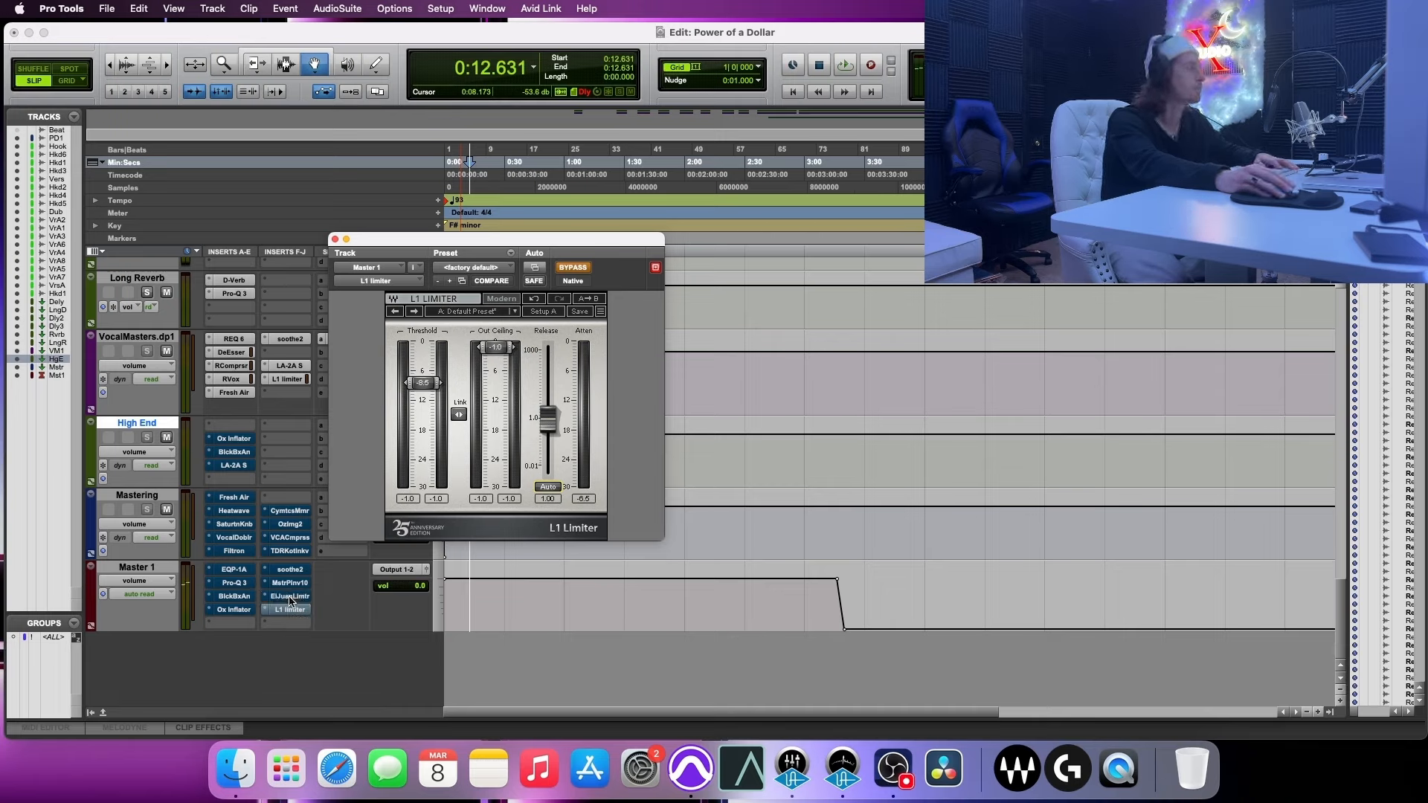
- Move El Juan Limiter from Master 1 to the Mastering track, and move Cymatics Memory from Mastering to the Hook track's inserts
drag(285, 599, 279, 508)
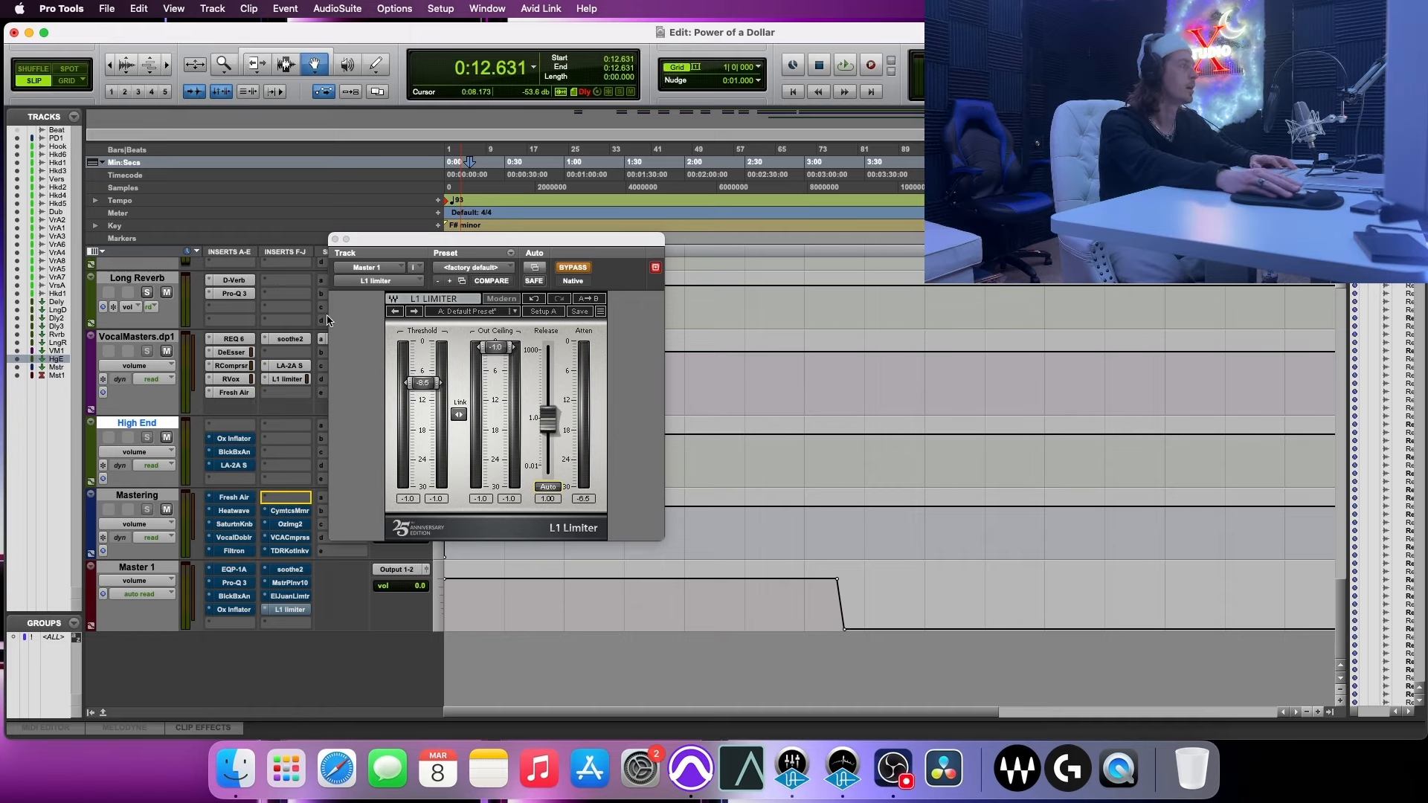
click(334, 240)
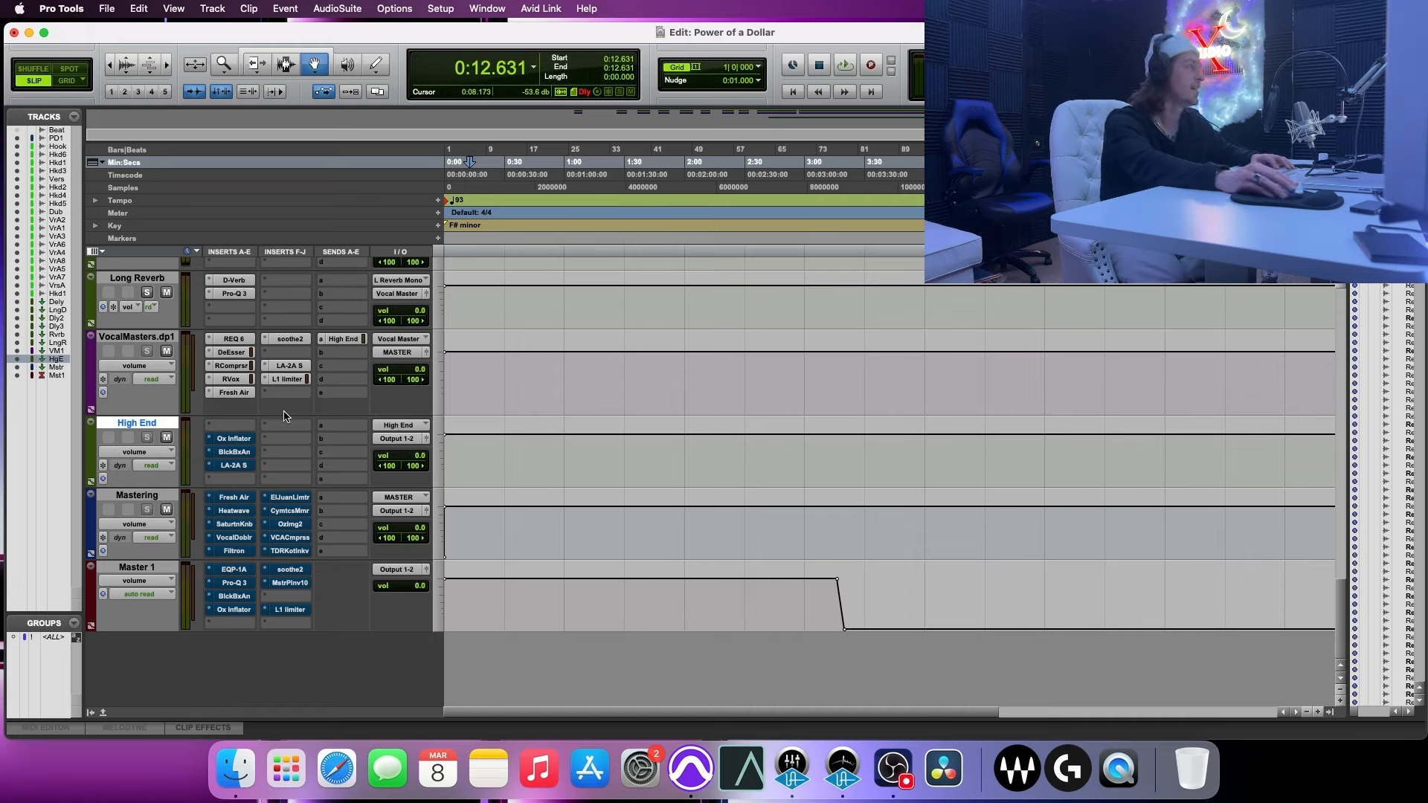
click(292, 511)
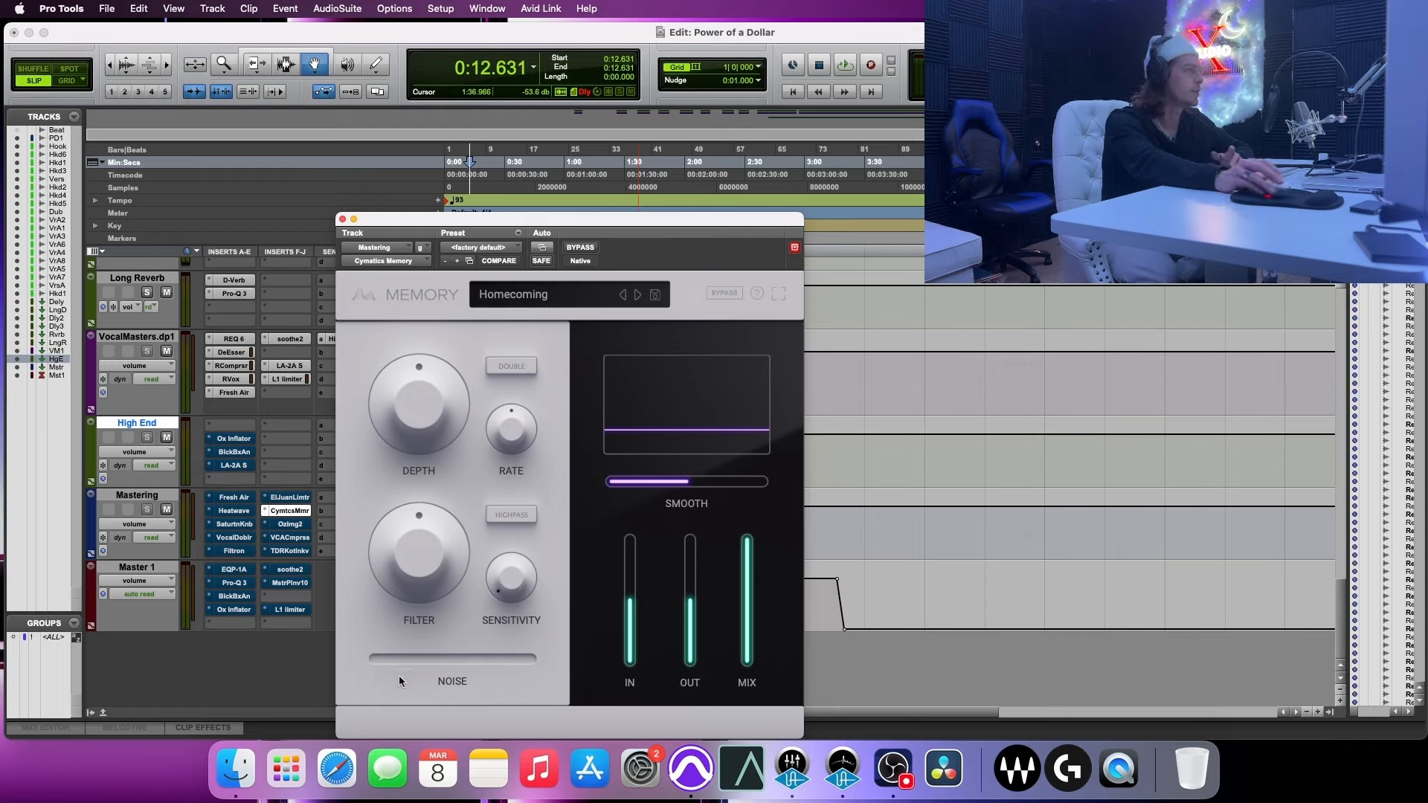
drag(288, 512, 229, 483)
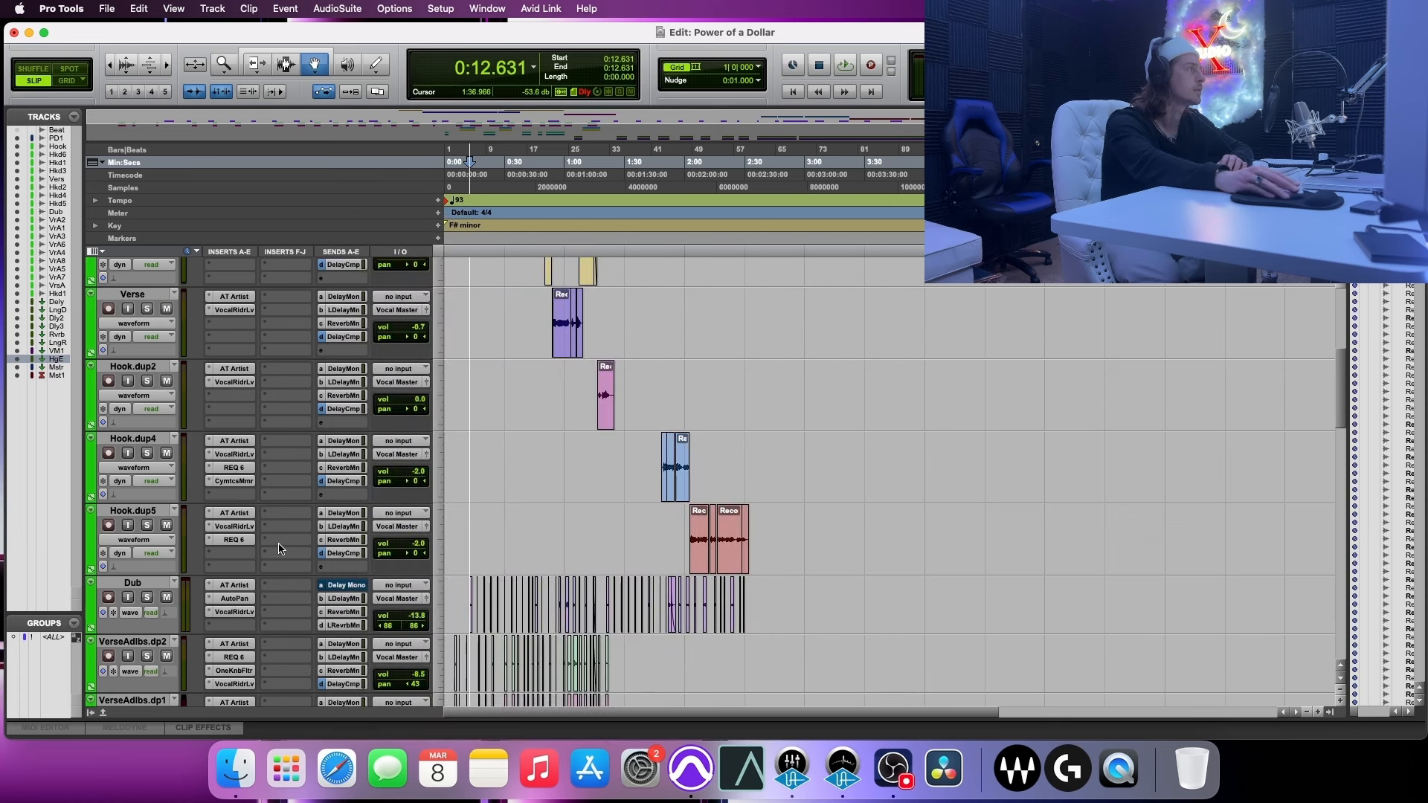
drag(229, 485, 233, 365)
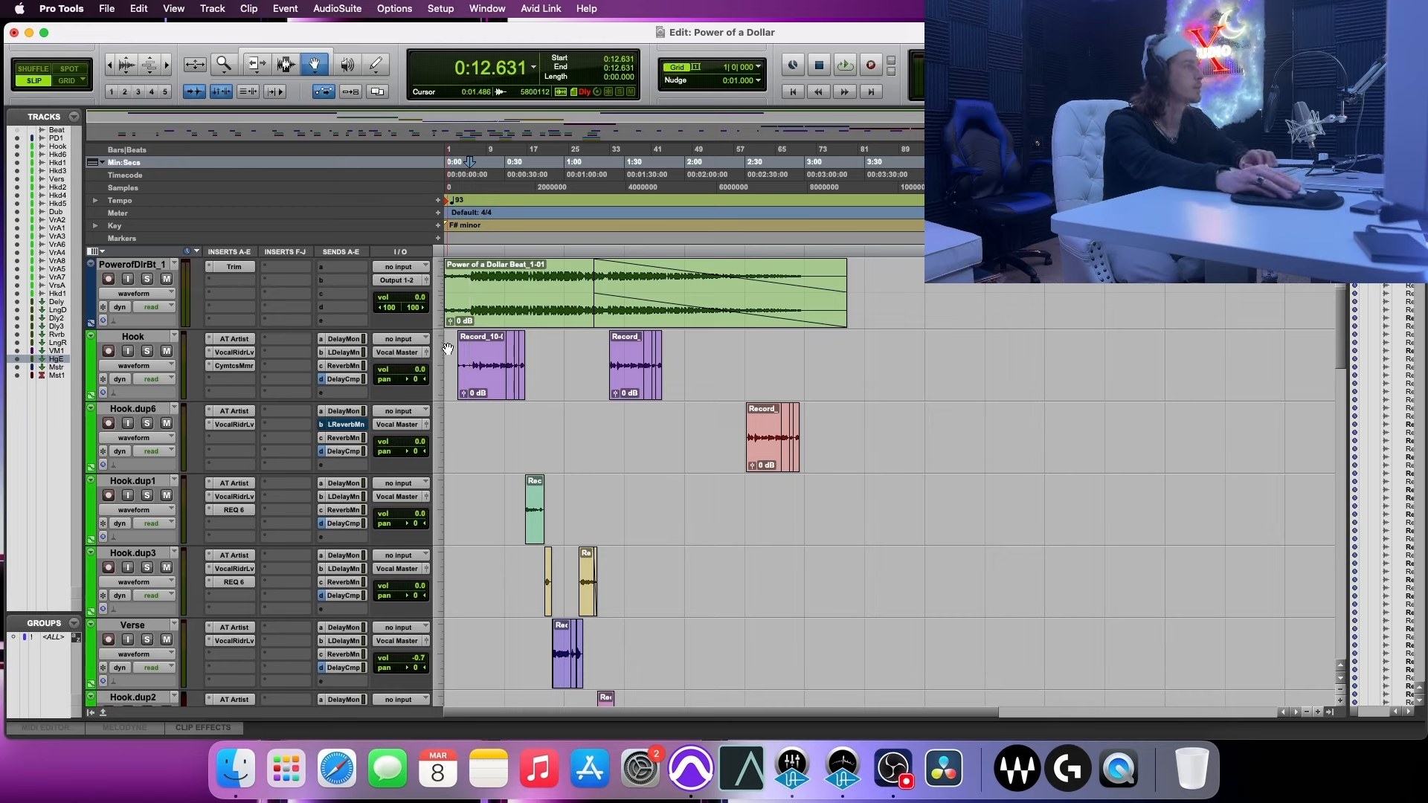
- Solo the Hook track, play the section and open its Cymatics Memory insert
click(146, 350)
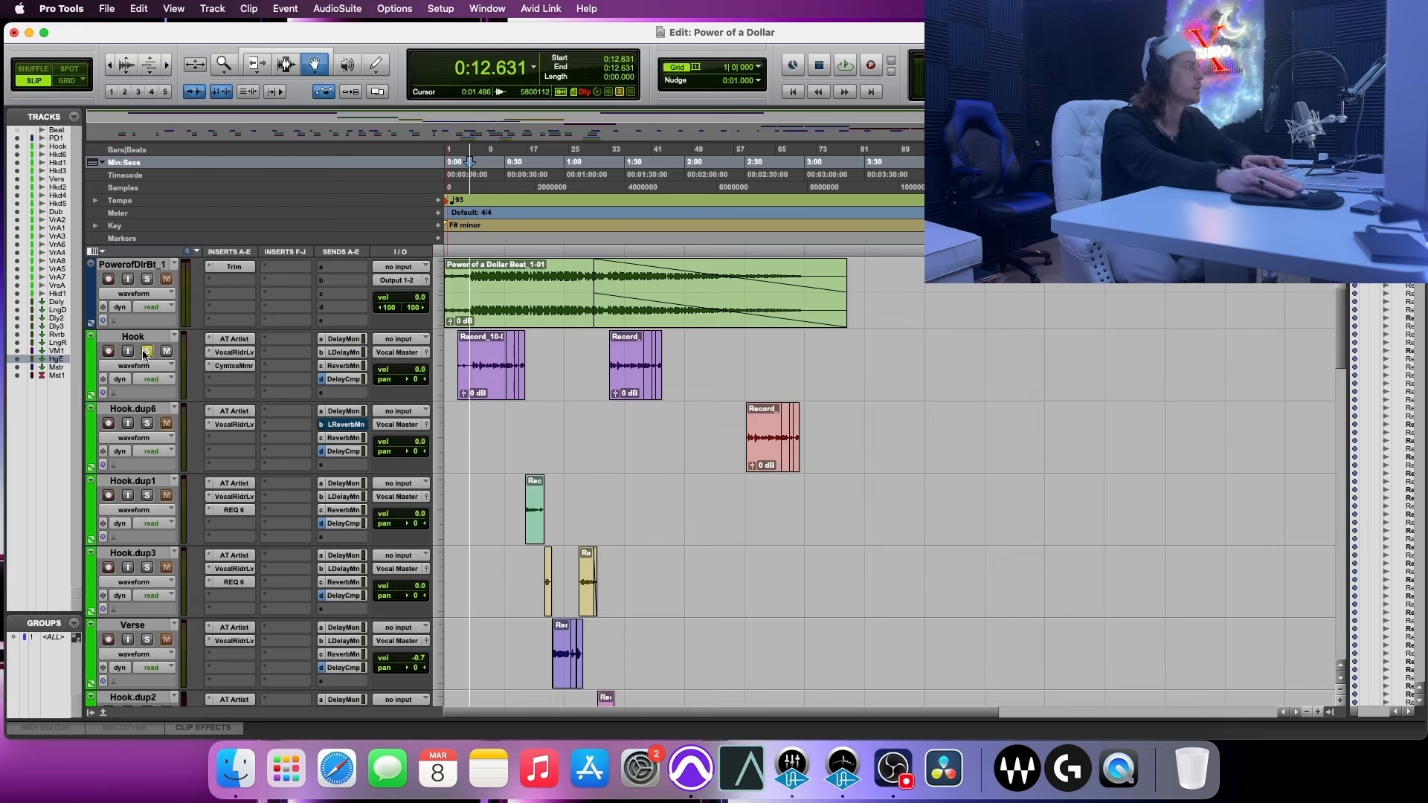
key(space)
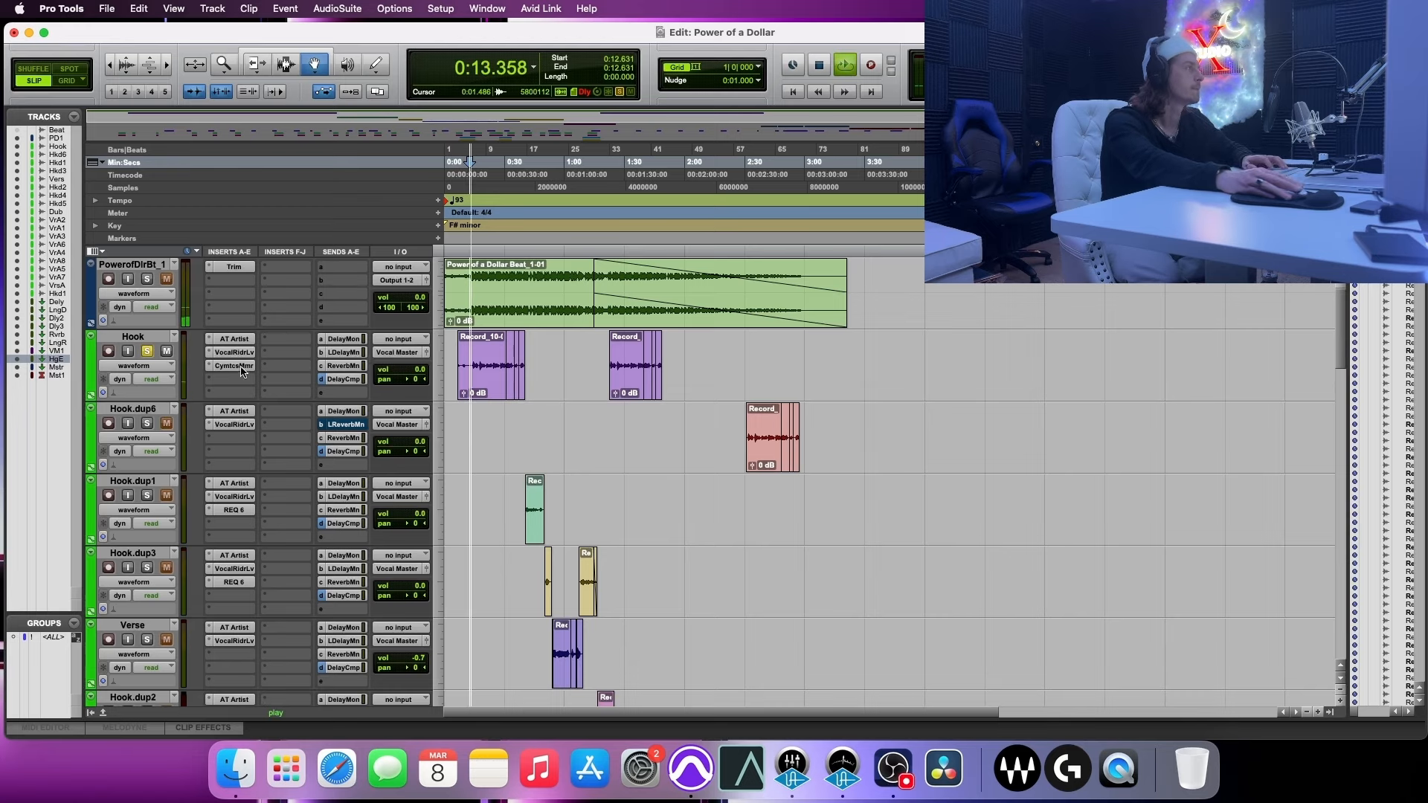
click(238, 366)
- During playback, raise Memory's Depth and Sensitivity, and set its Filter to 82.3% and Rate to 71.8%
drag(420, 457, 427, 386)
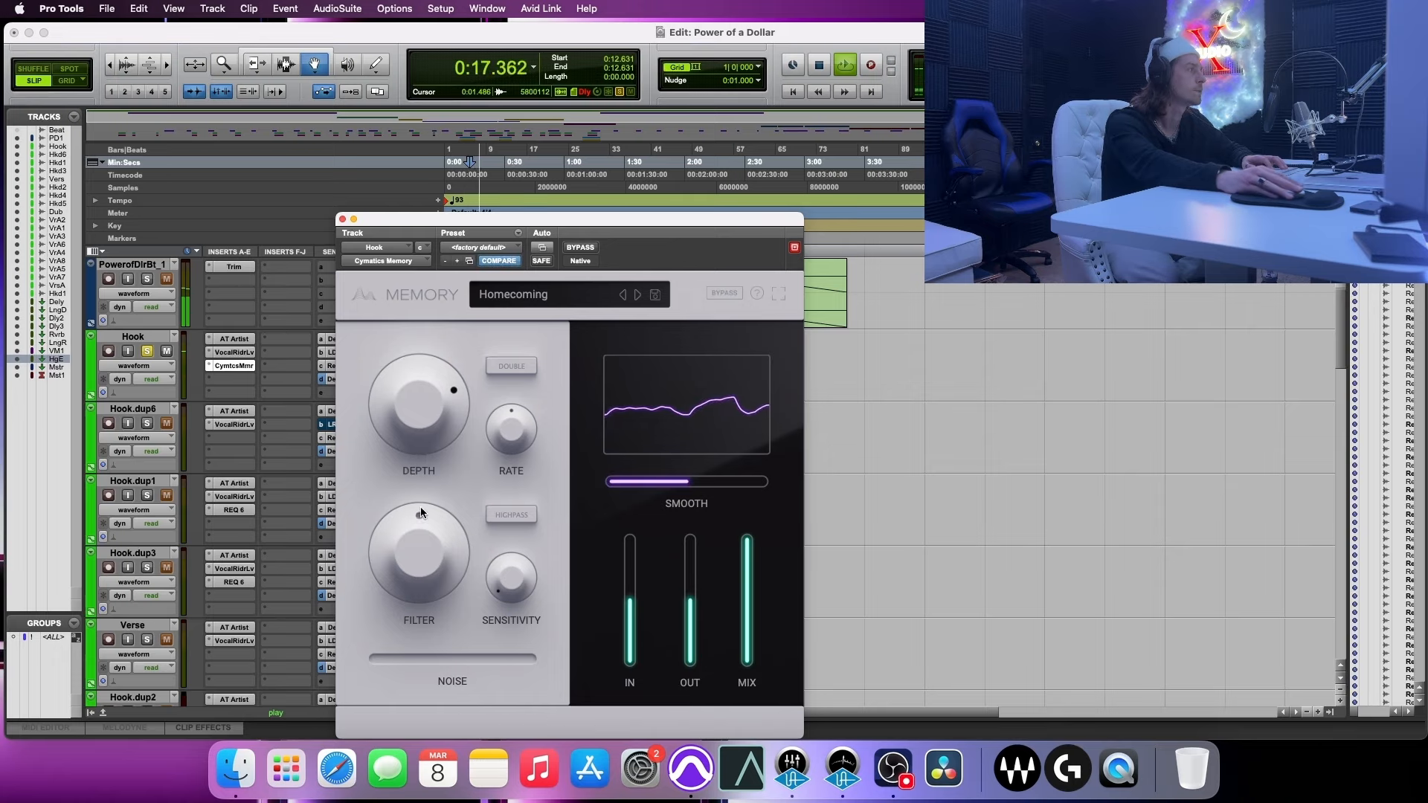
drag(421, 560, 437, 472)
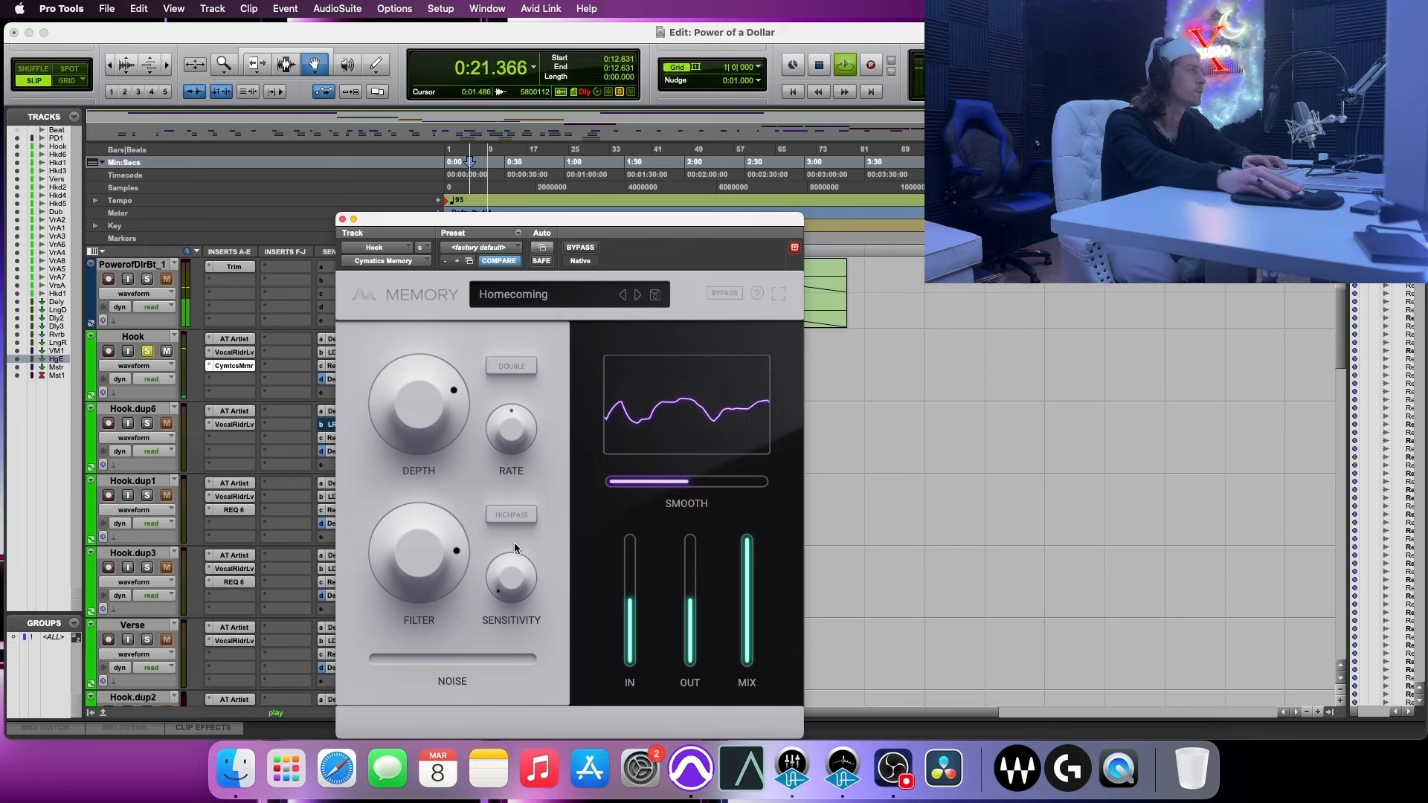
drag(506, 424, 519, 385)
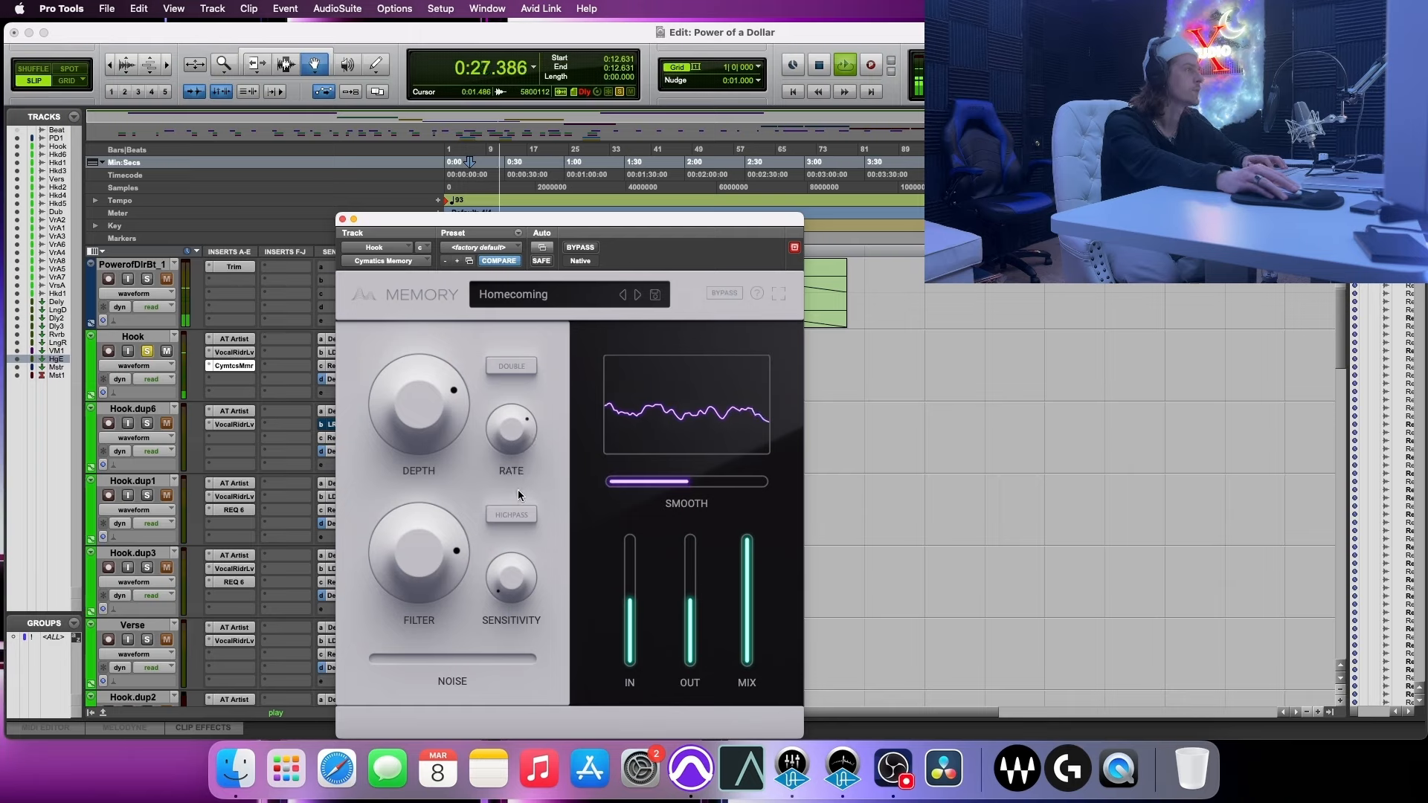
mouse_move(508, 589)
drag(508, 589, 438, 417)
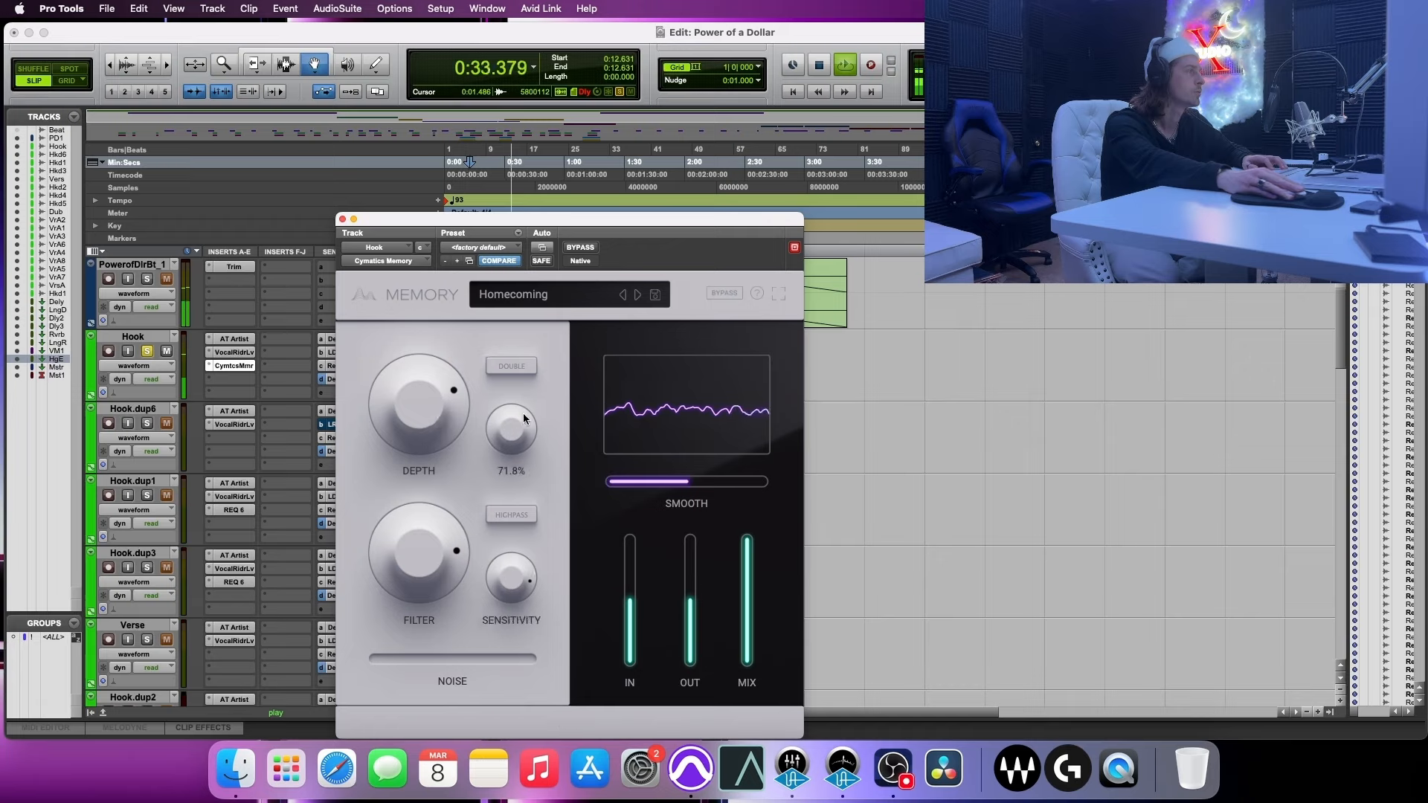
- Lower Memory's Depth to a subtle amount and readjust its Rate during playback, then stop
drag(523, 412, 506, 468)
drag(424, 438, 404, 534)
drag(502, 475, 523, 386)
key(space)
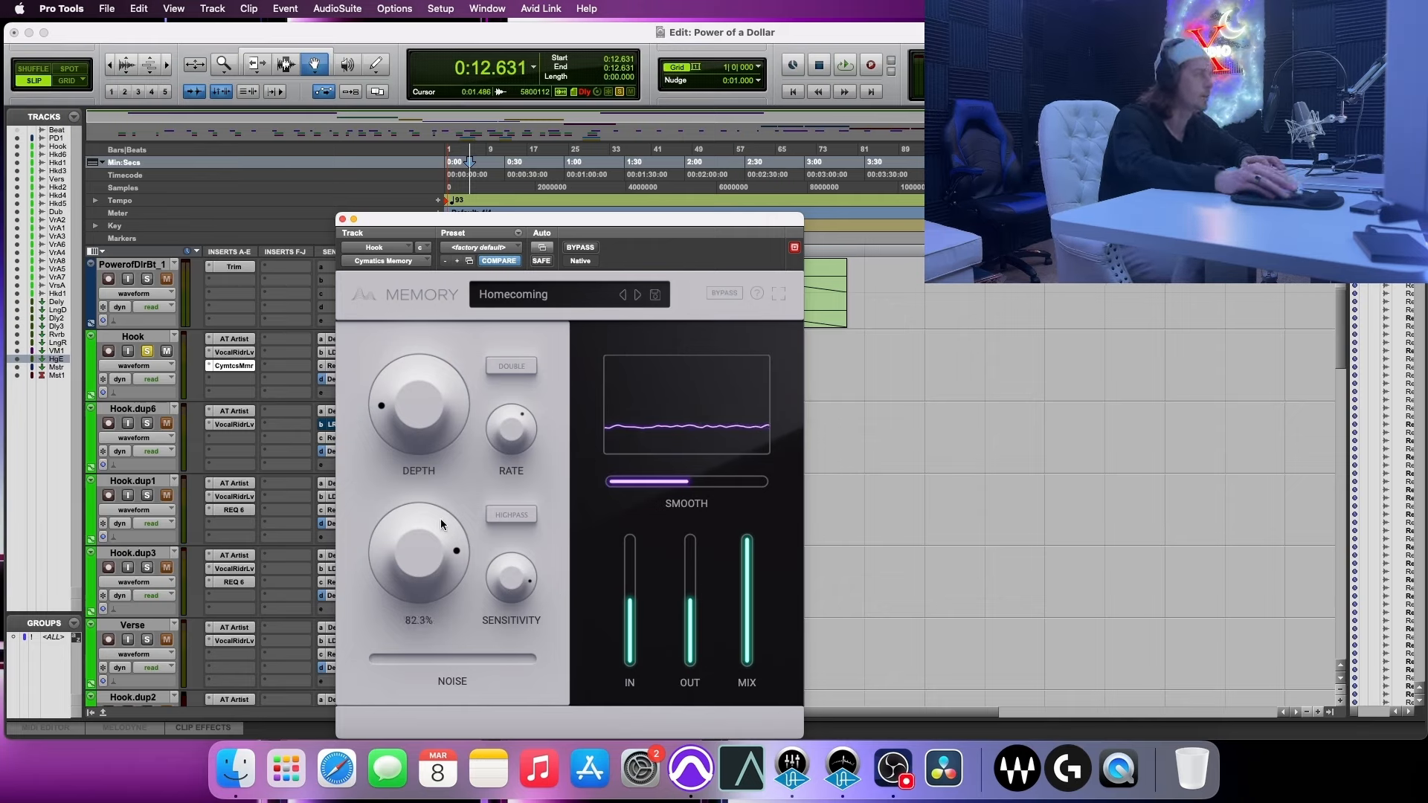
- Replay the hook with Memory's Double mode on, try Smooth at 71%, and bring Smooth down to slightly under half
mouse_move(422, 411)
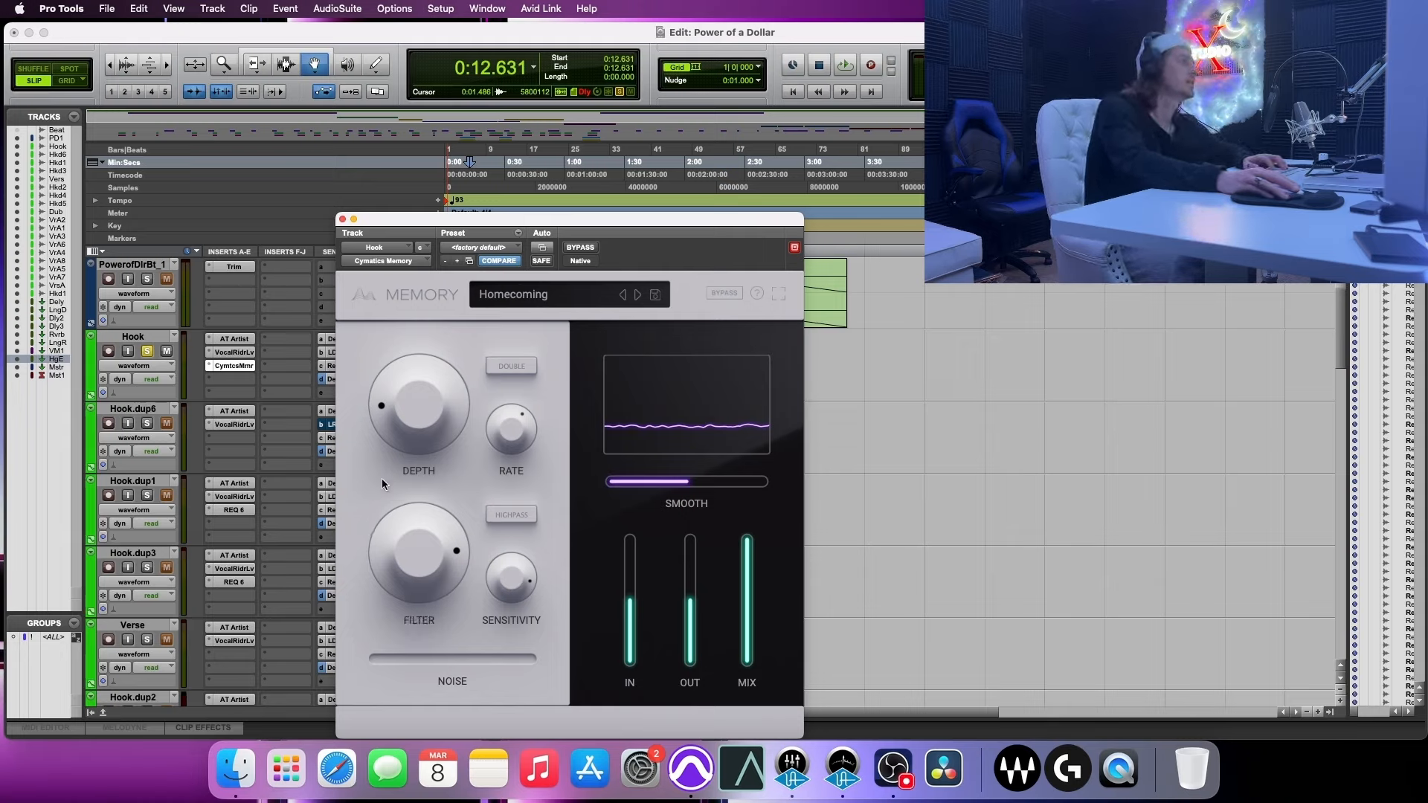
key(space)
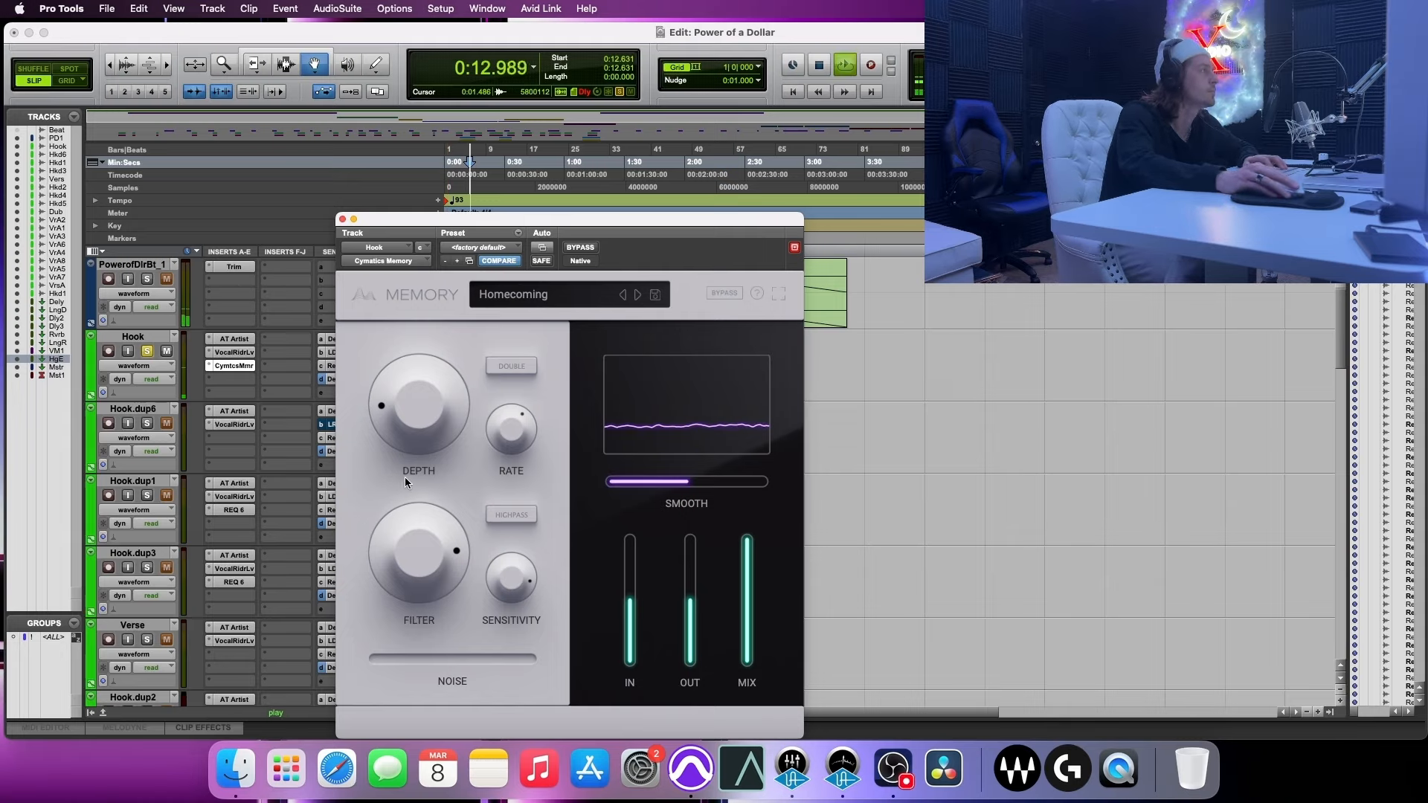
click(507, 368)
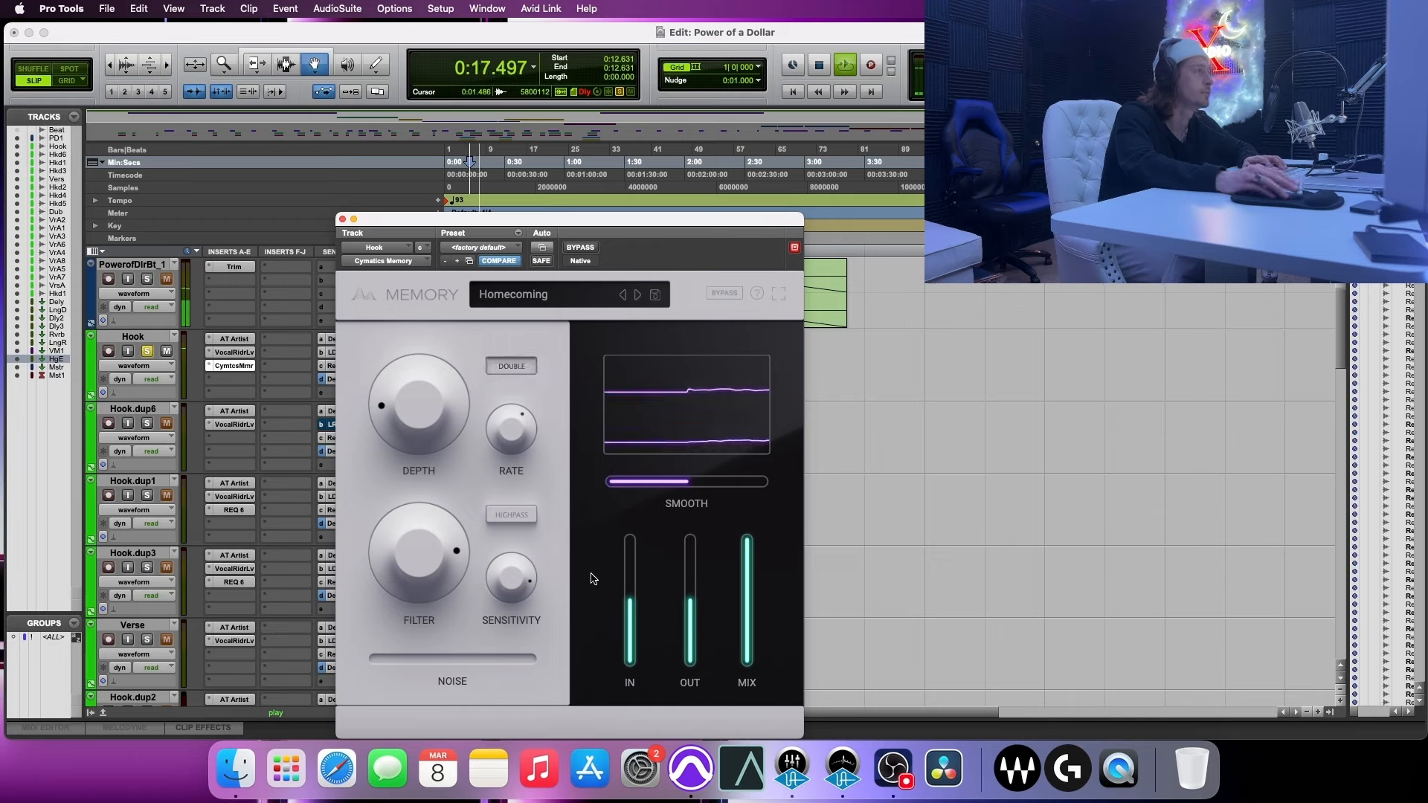
mouse_move(678, 489)
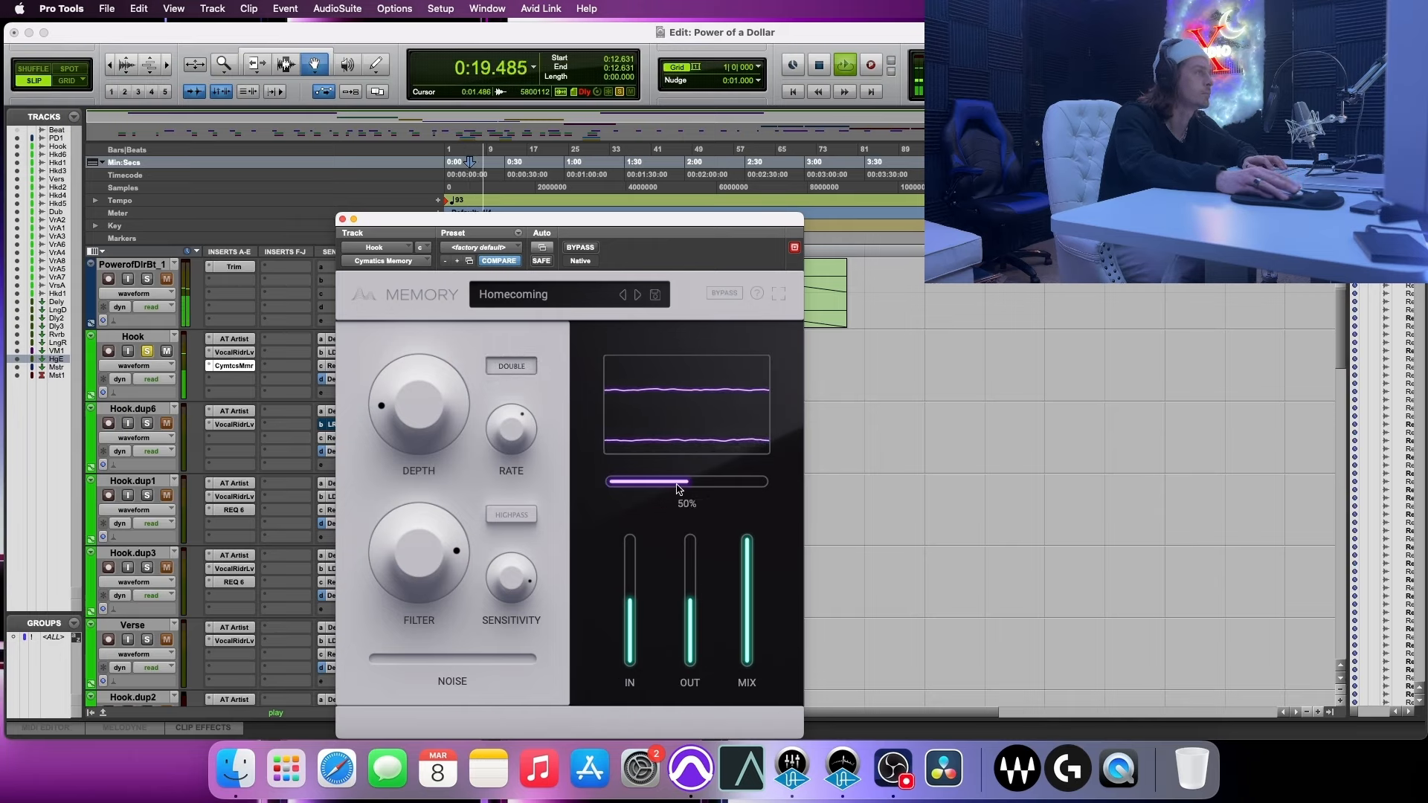
mouse_move(678, 488)
mouse_down()
mouse_move(651, 488)
mouse_move(733, 497)
mouse_move(705, 497)
mouse_up()
key(space)
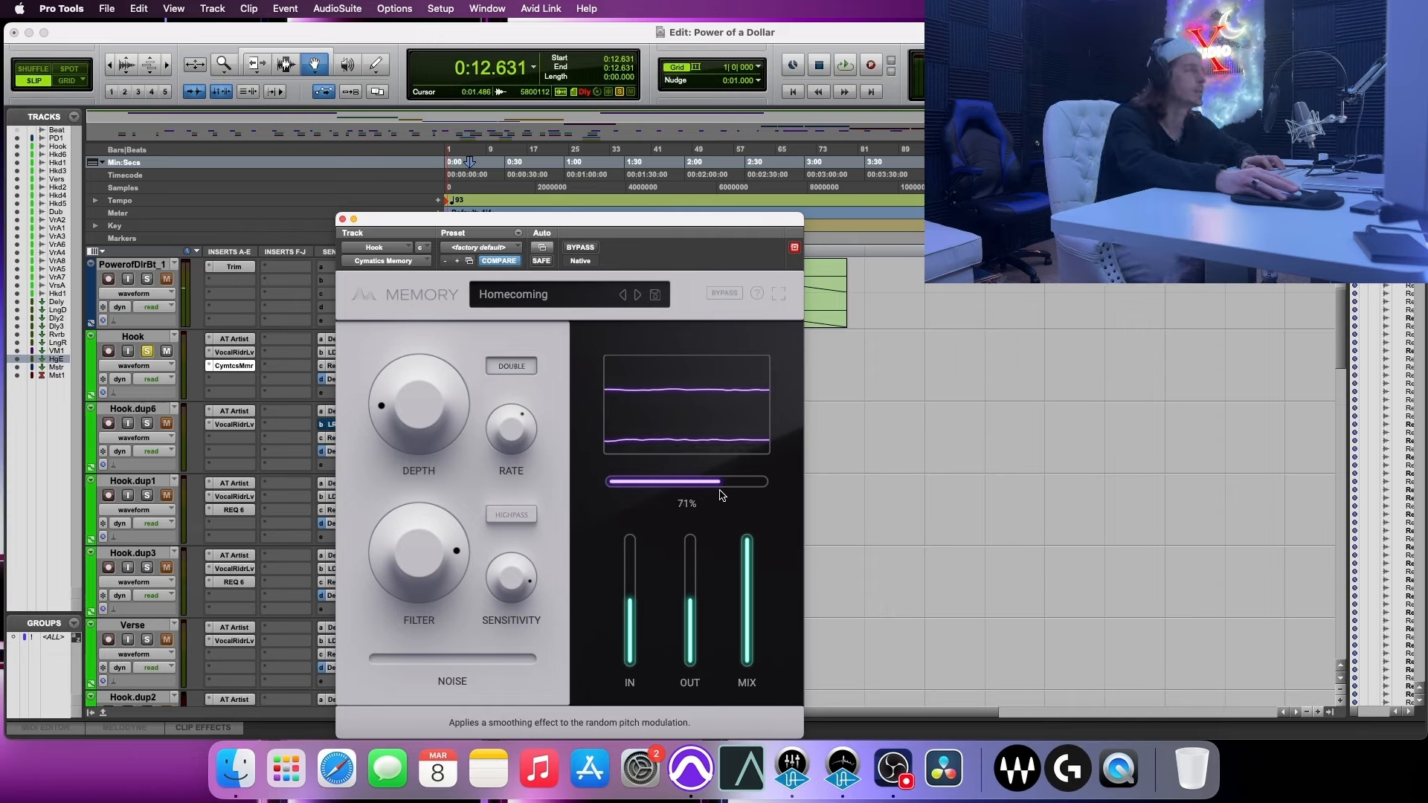
mouse_move(701, 488)
mouse_down()
mouse_move(639, 497)
mouse_move(678, 493)
mouse_up()
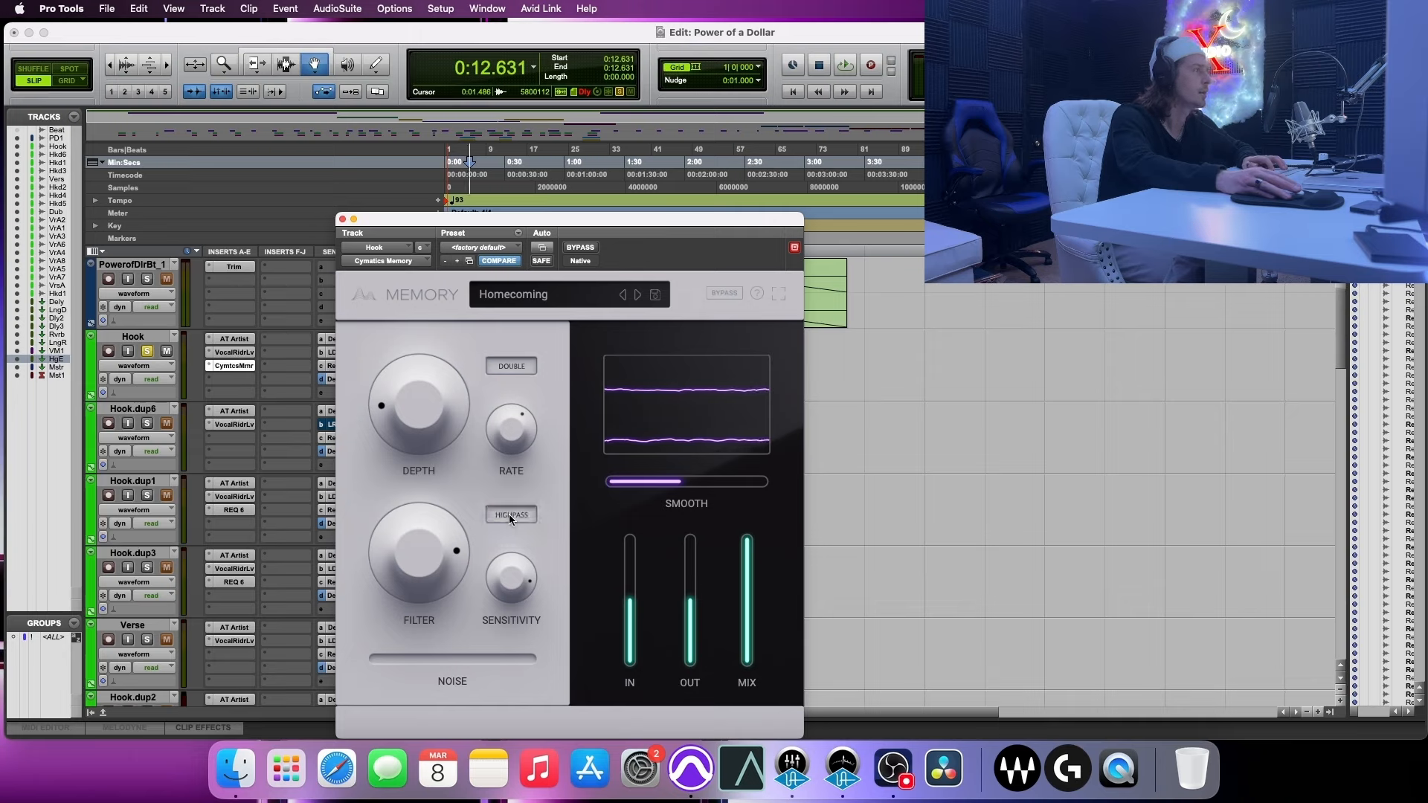
- Replay the hook with Memory's Highpass engaged and lower its Filter and Sensitivity during playback
key(space)
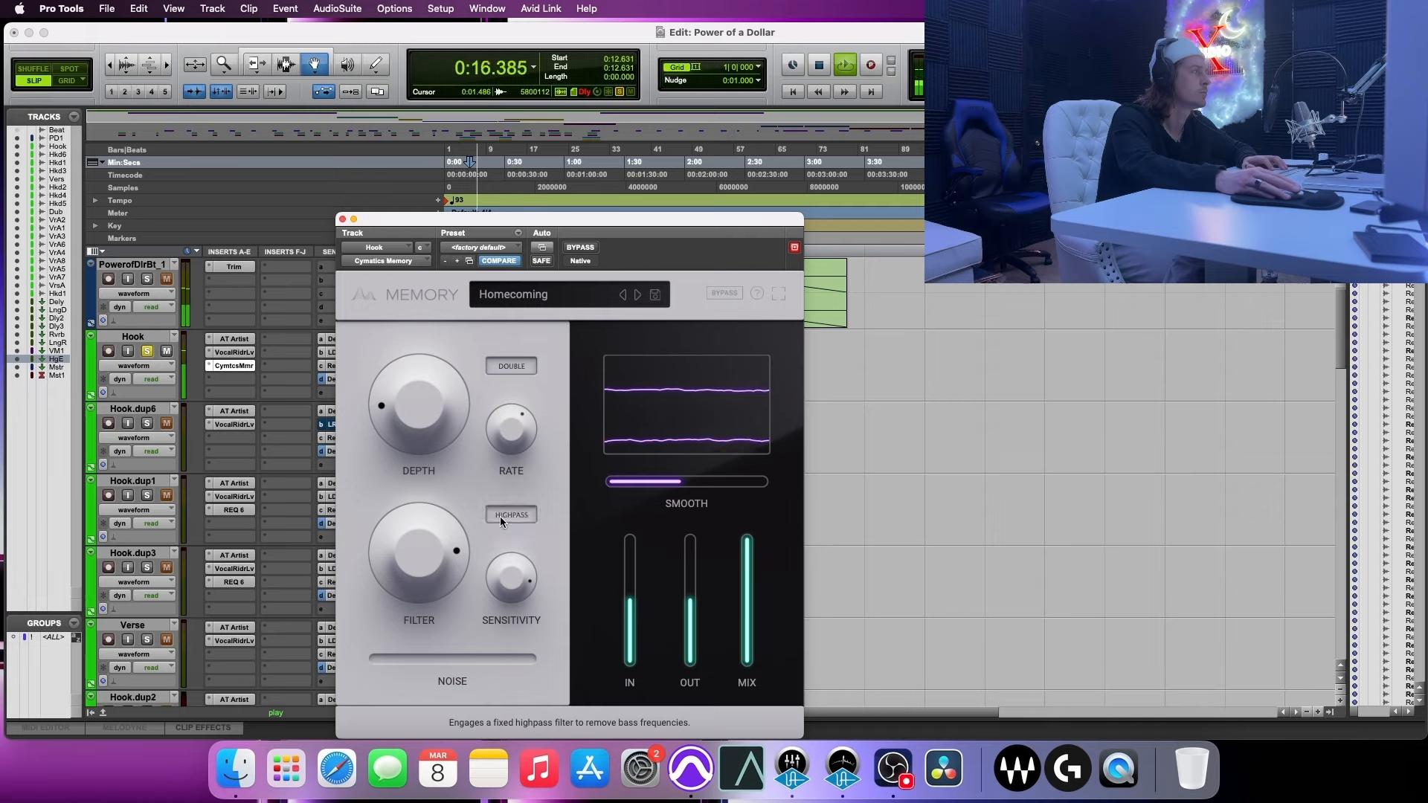
drag(439, 570, 439, 573)
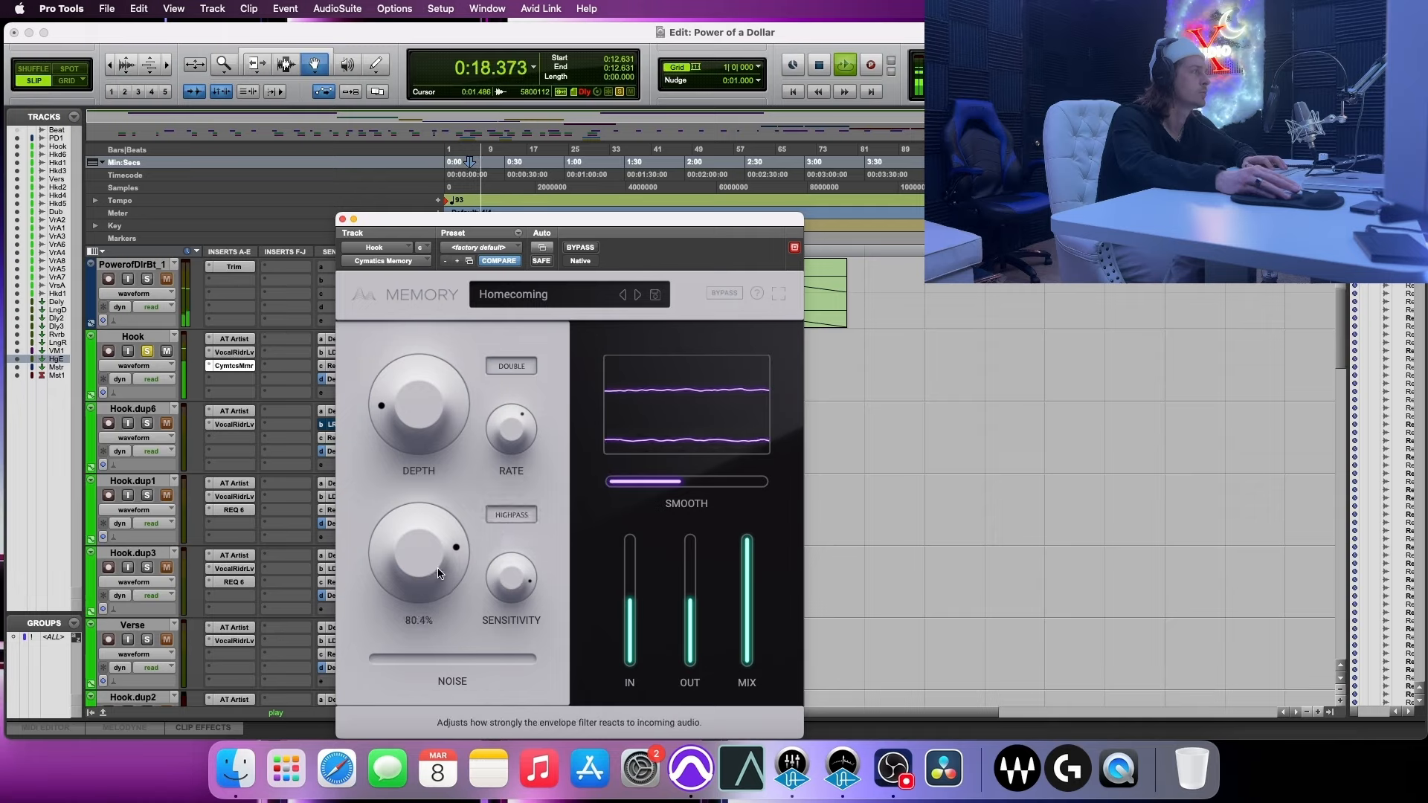
drag(422, 641, 425, 649)
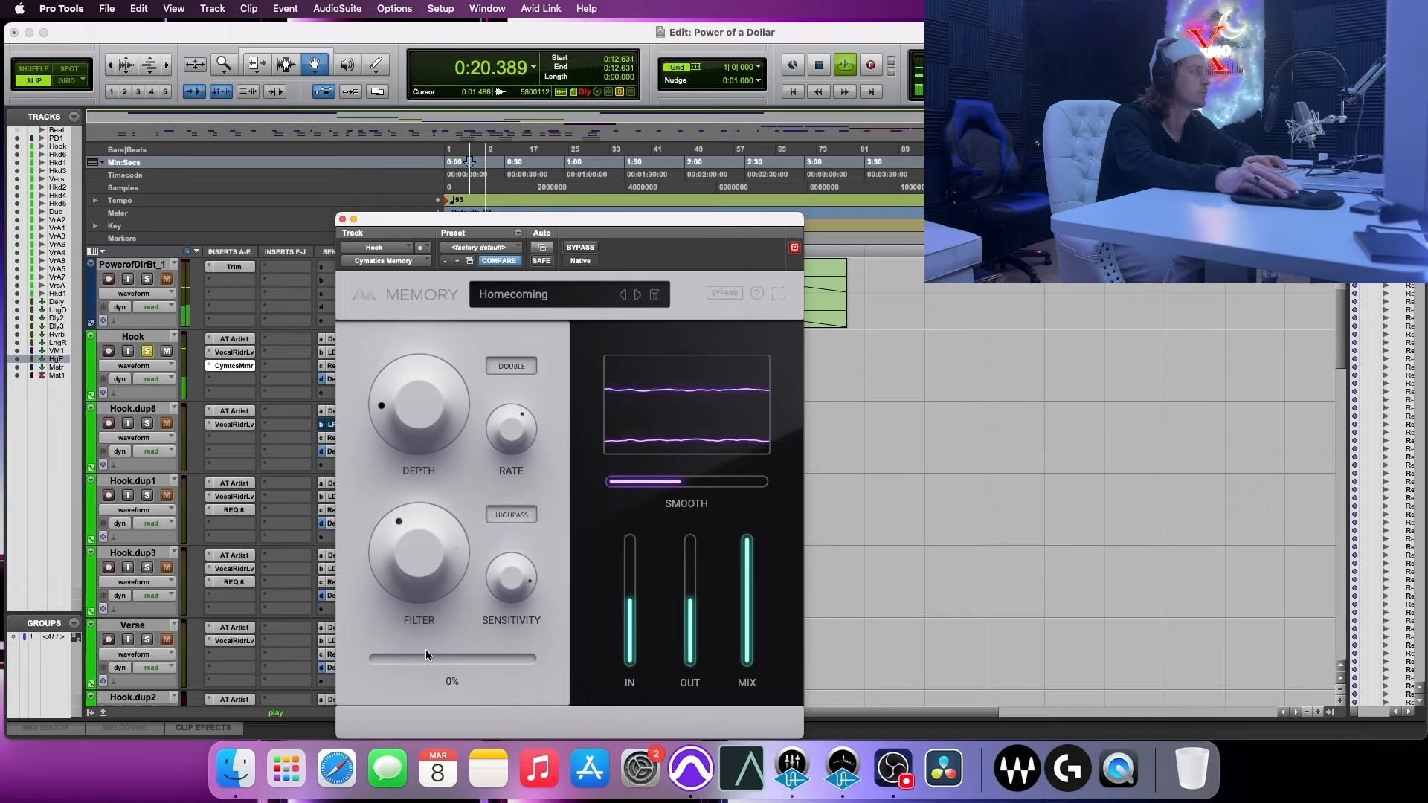
drag(501, 585, 501, 655)
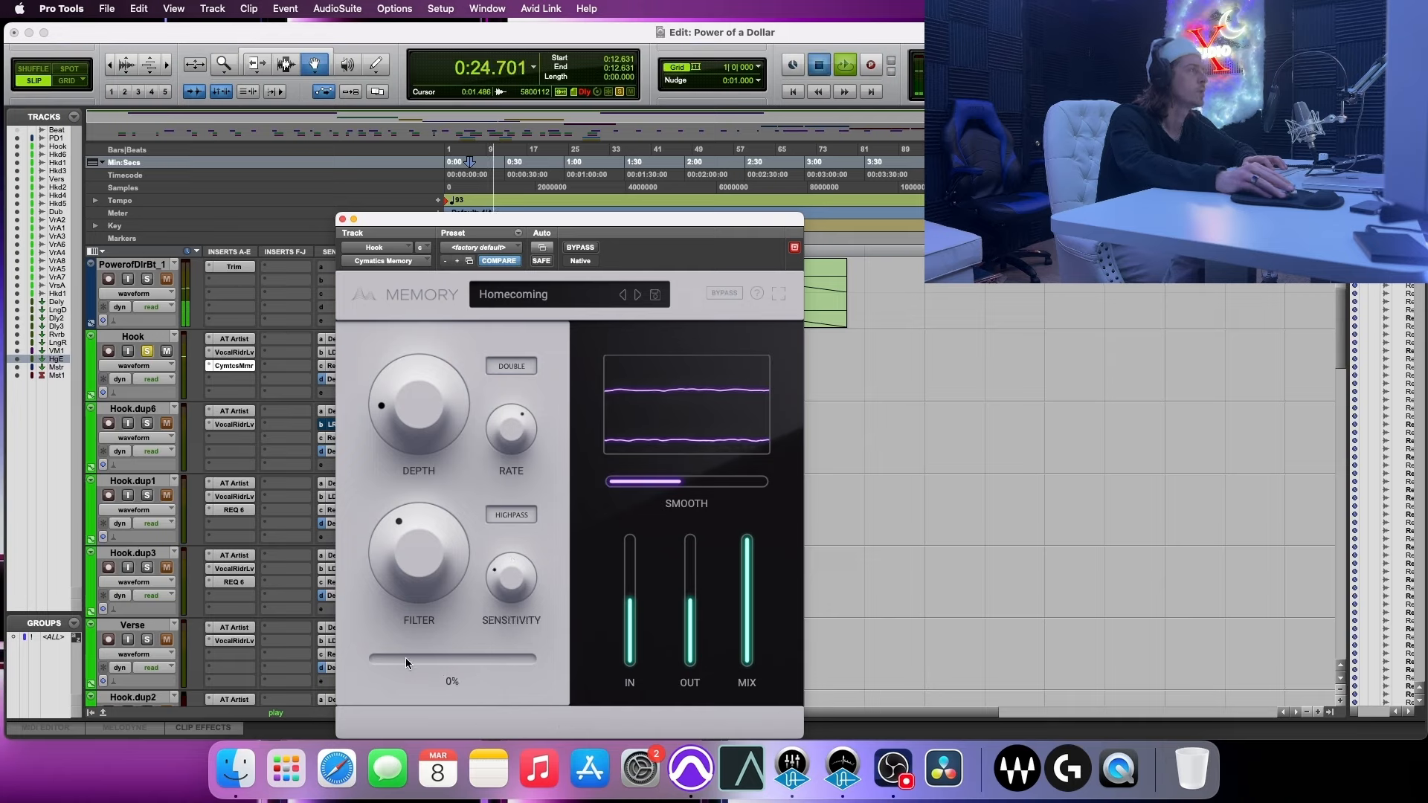
key(space)
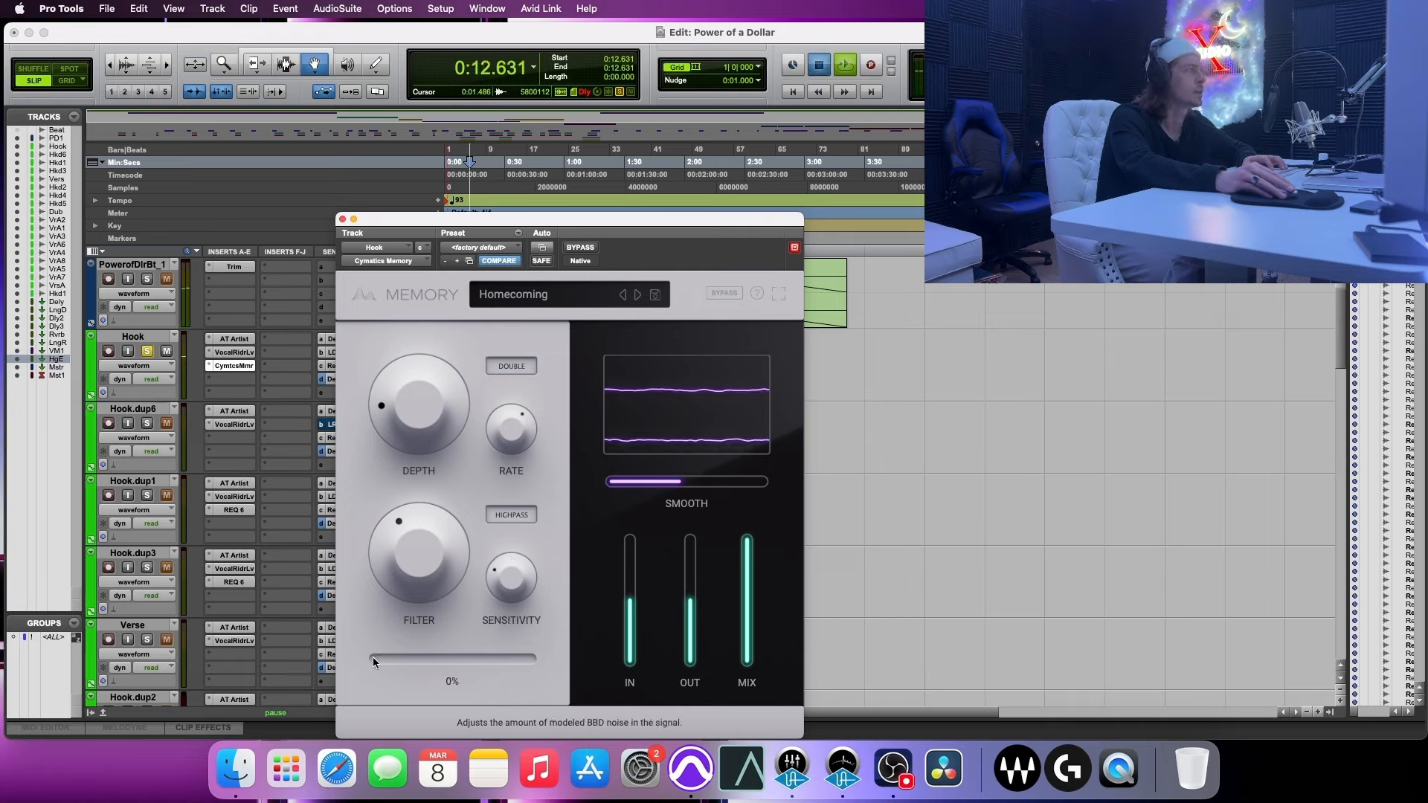
- Raise Memory's Noise to 27% while the hook plays, then reduce it to a low amount and stop playback
key(space)
drag(373, 657, 383, 658)
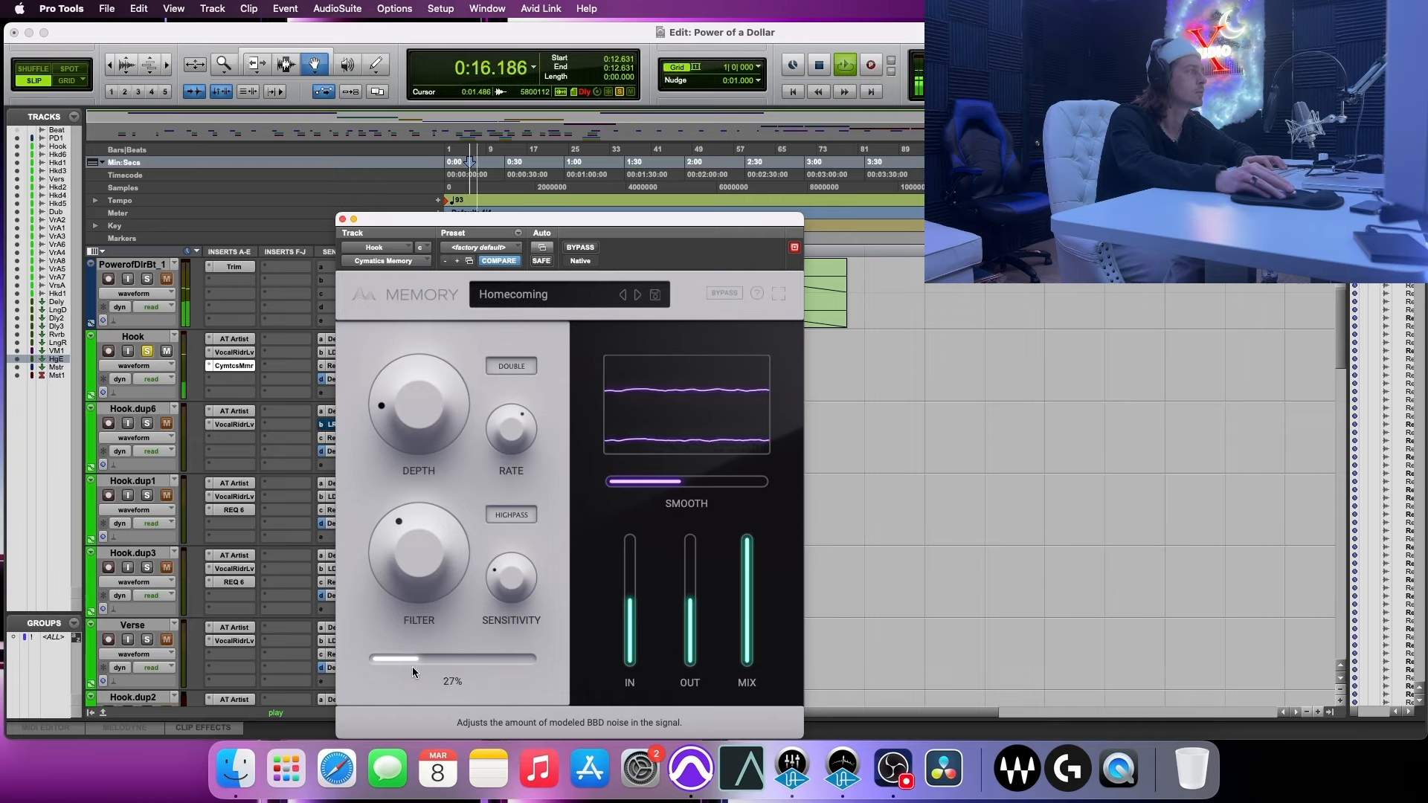
drag(394, 667, 374, 663)
key(space)
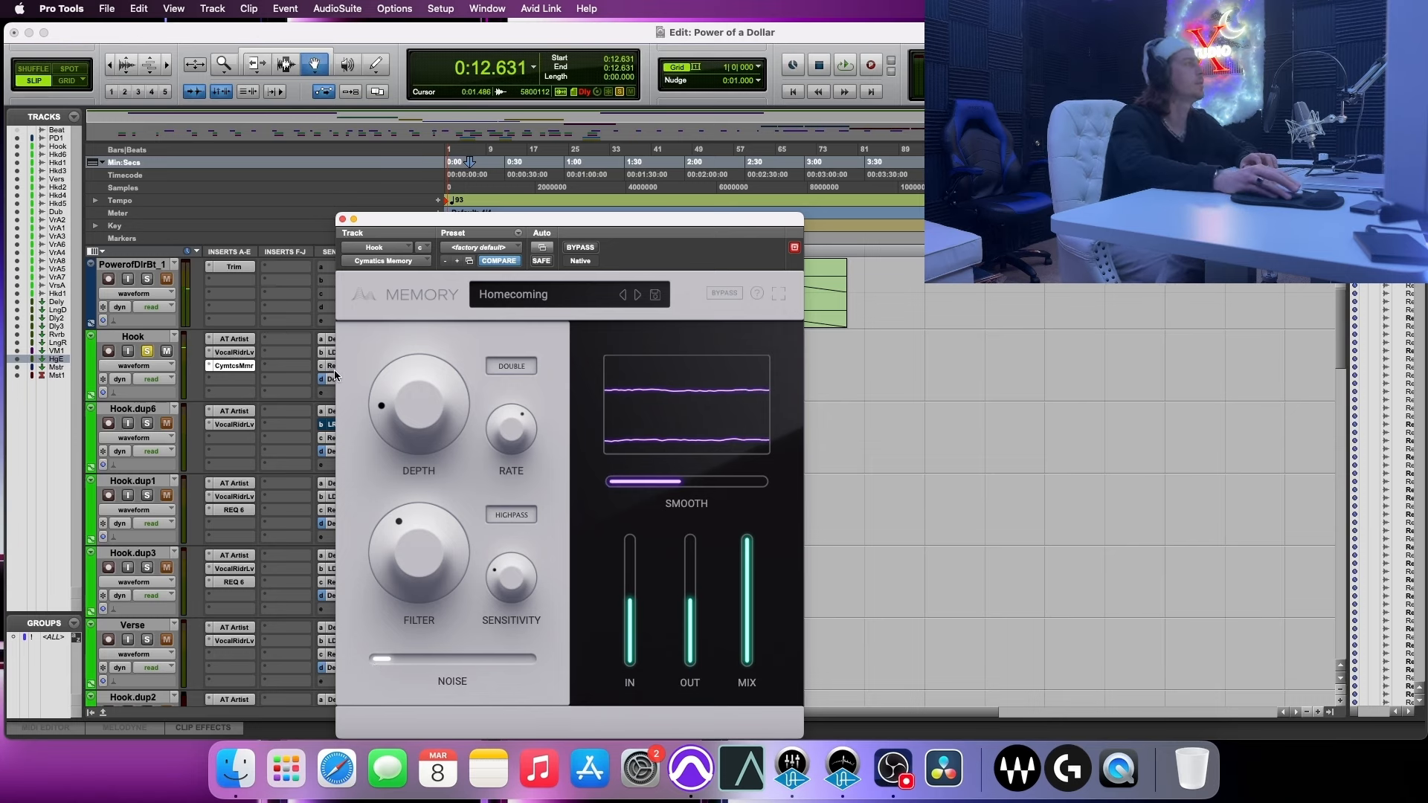
- Bypass Memory on the Hook track, close its window, and move the plug-in back to the empty Mastering insert below El Juan Limiter
super+click(233, 367)
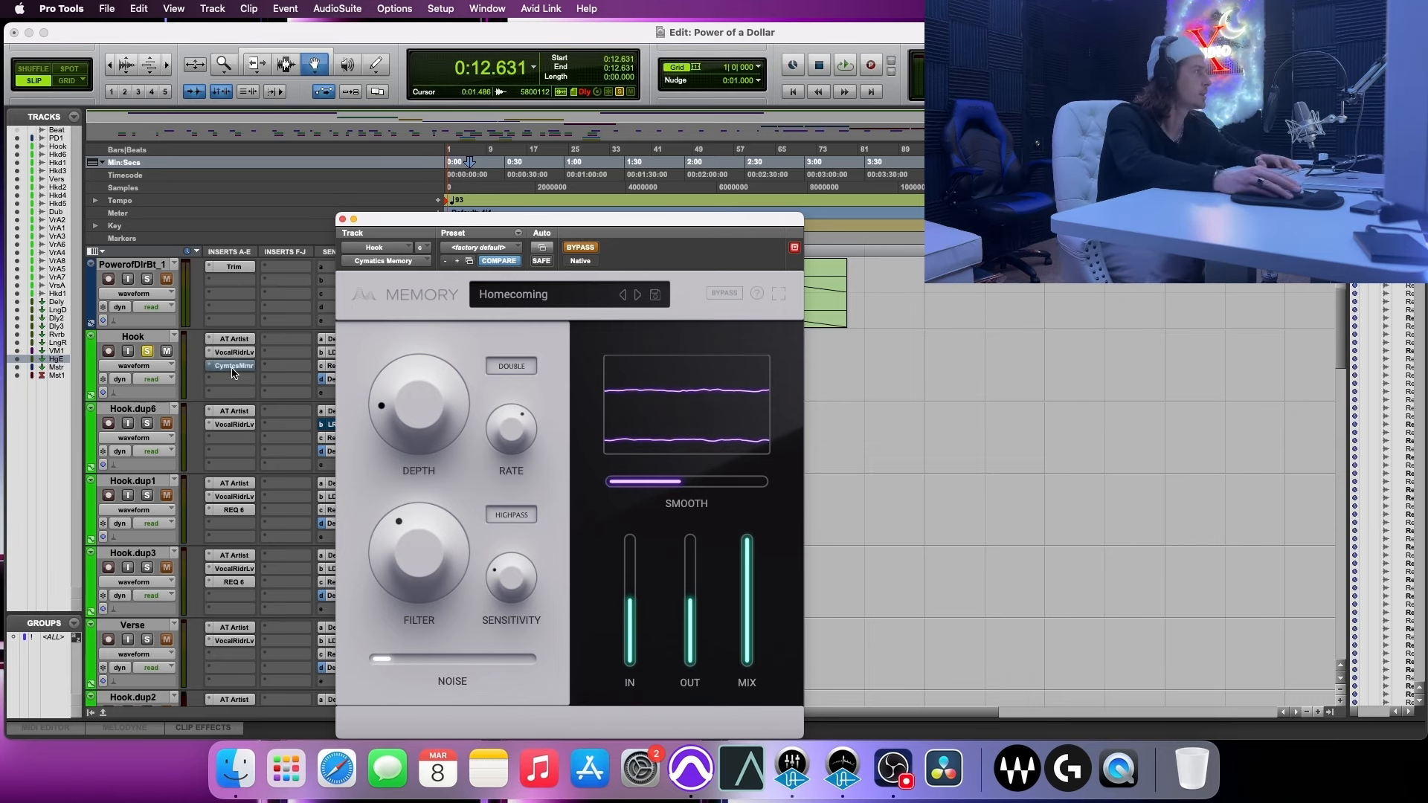
click(343, 219)
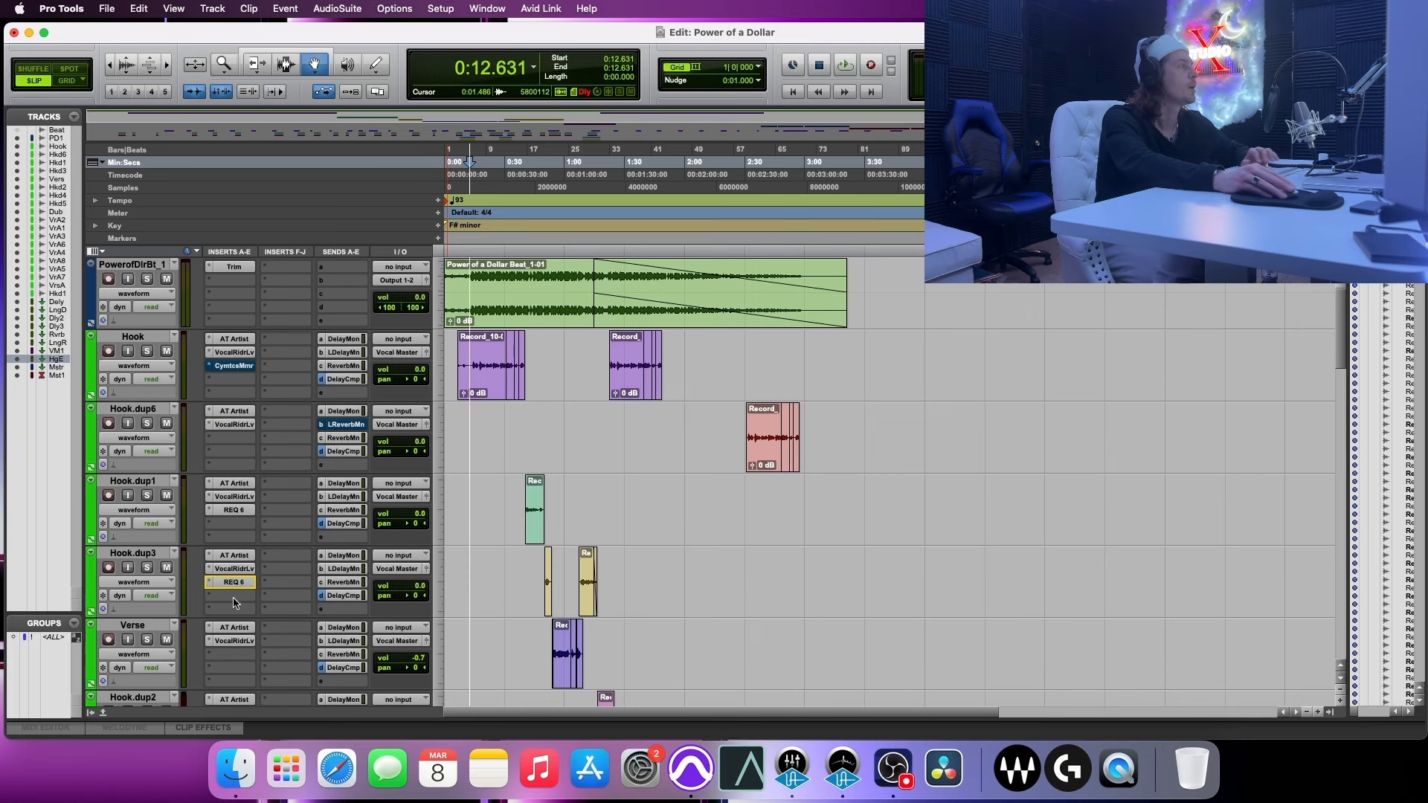
scroll(230, 695, down, 5)
scroll(246, 703, down, 12)
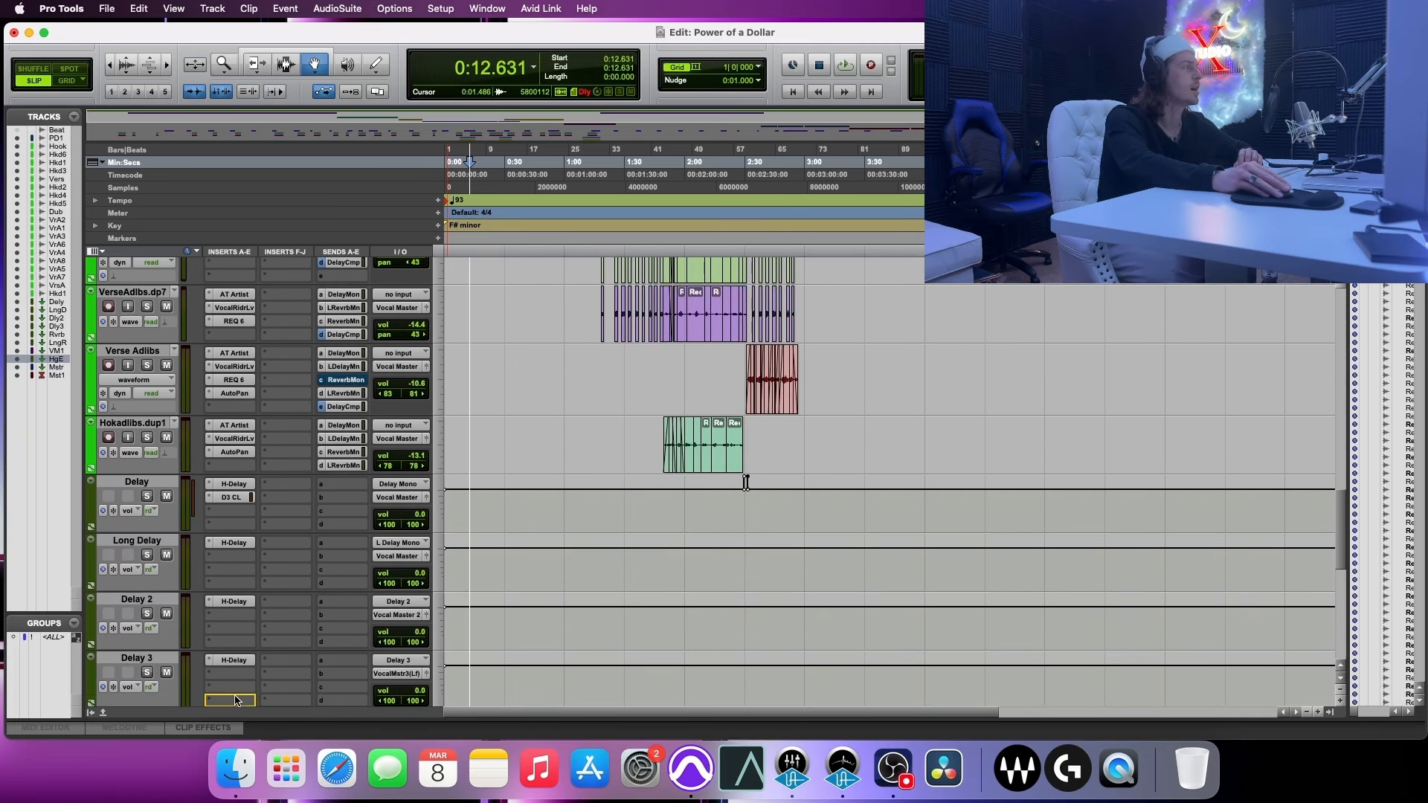
scroll(263, 701, down, 6)
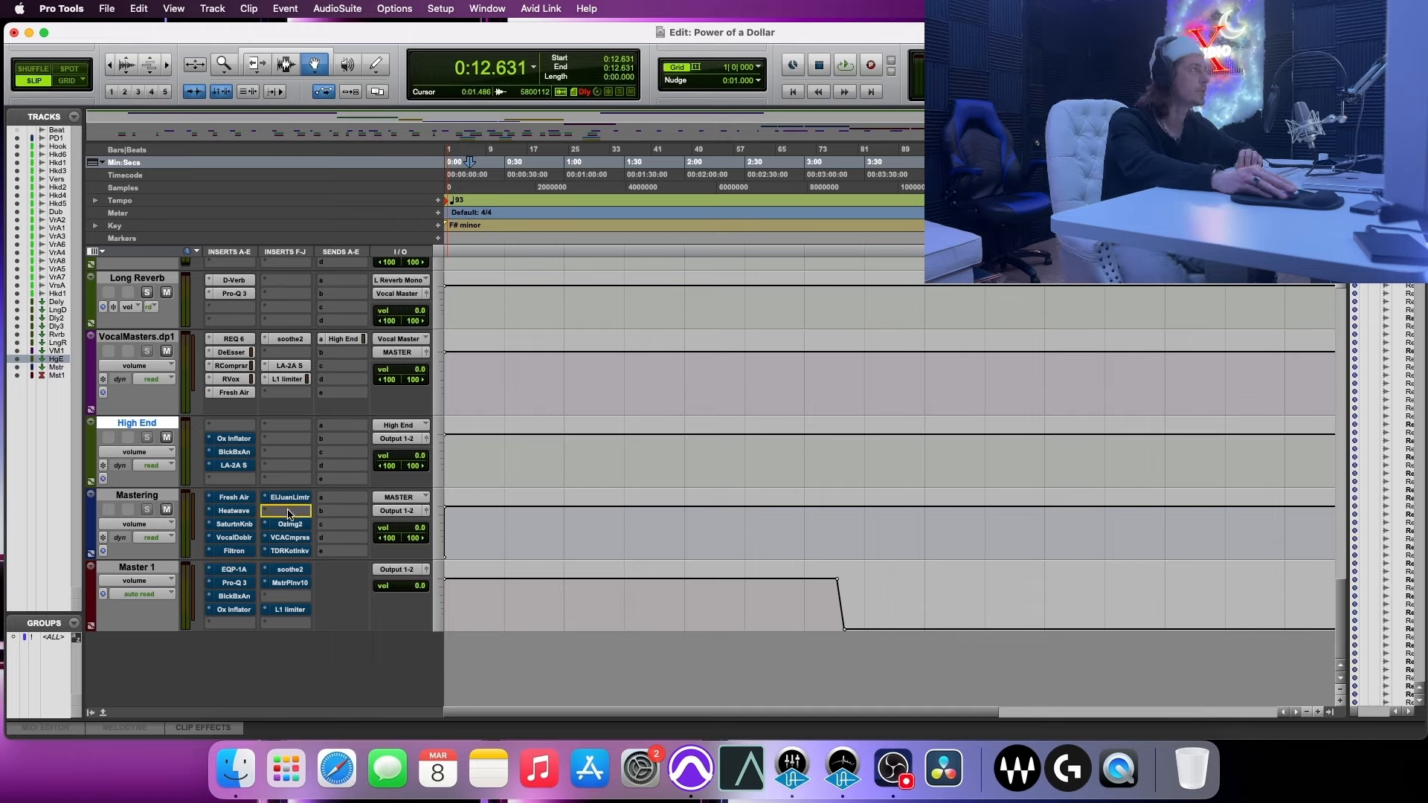
drag(288, 511, 290, 512)
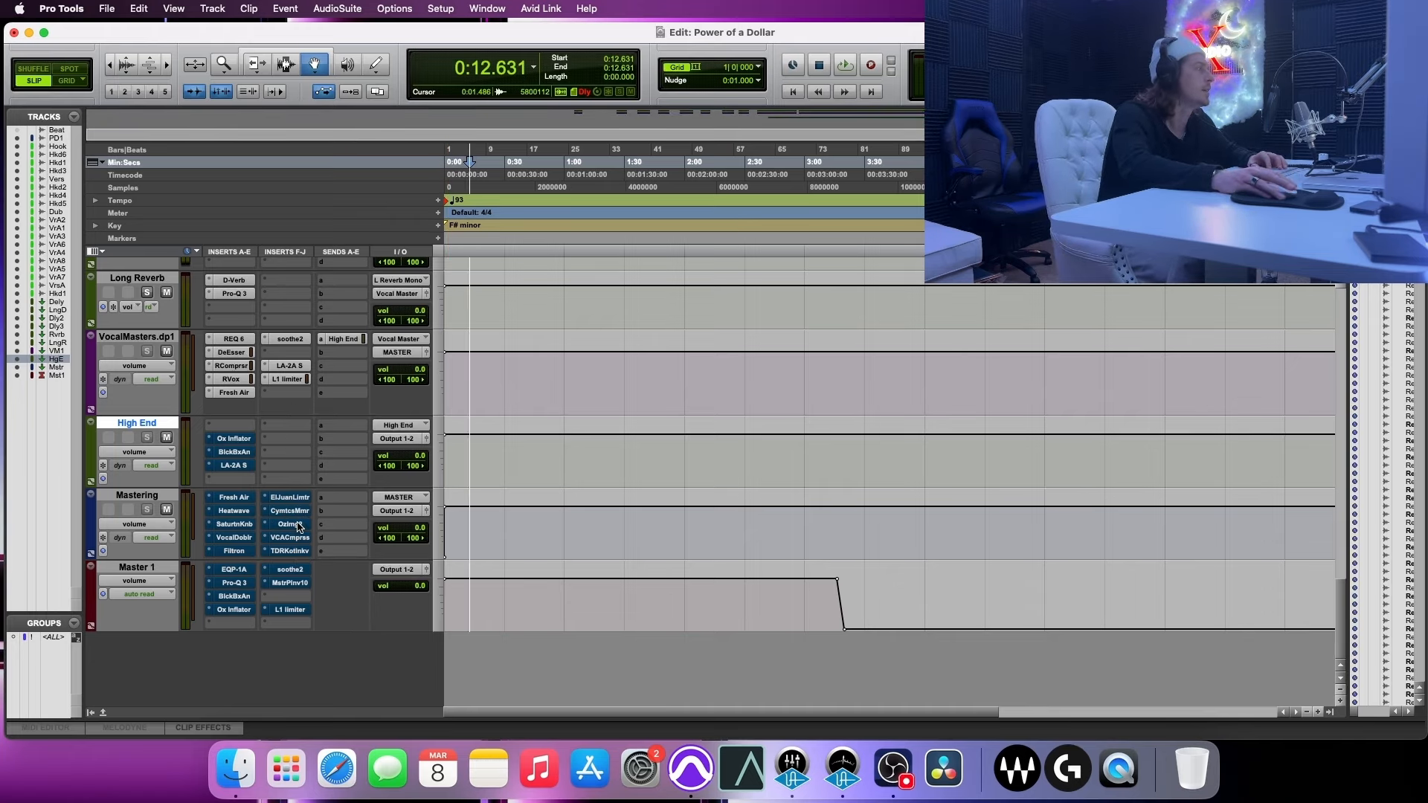
- Open Ozone Imager 2 from the Mastering track and move it to the empty Vocal Masters insert below soothe2
click(294, 525)
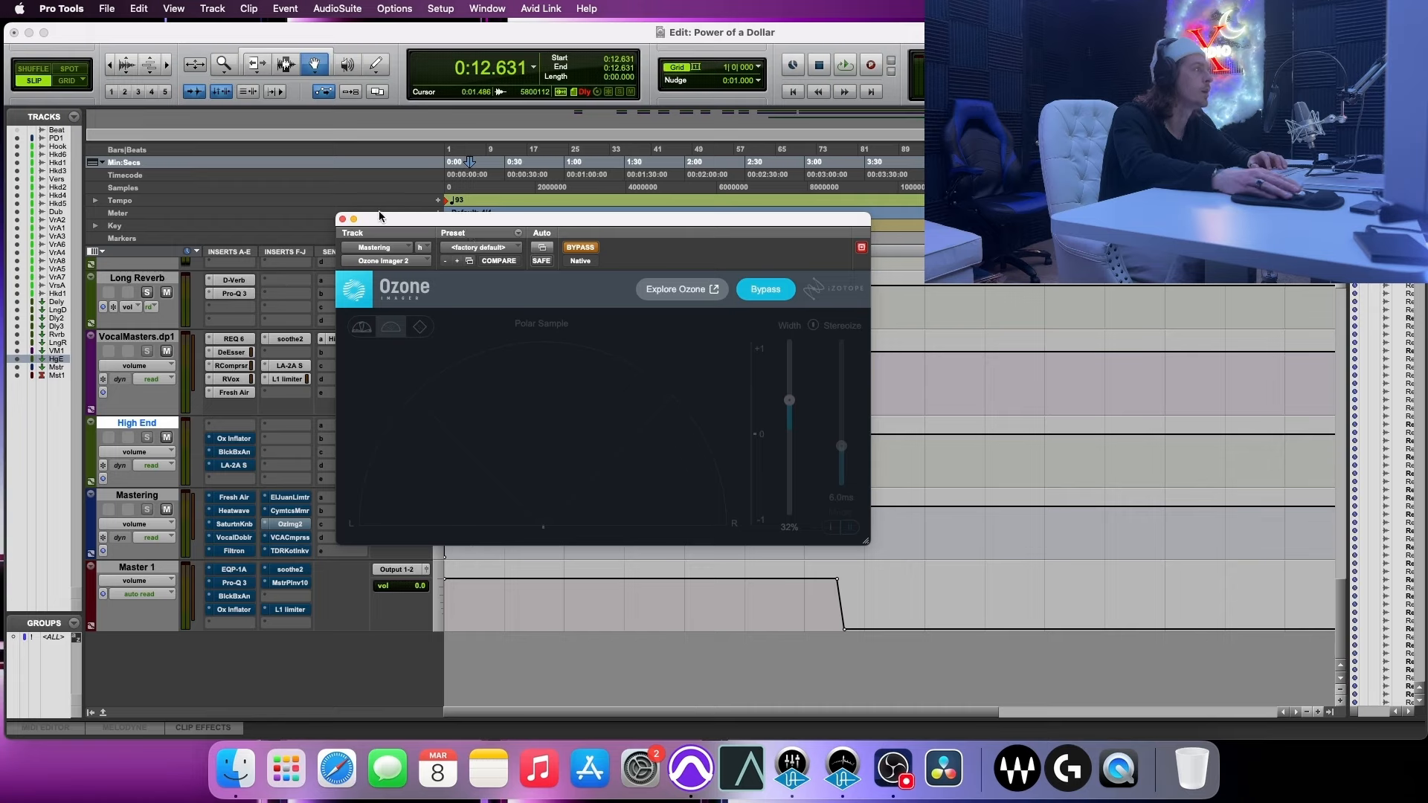
drag(404, 219, 430, 226)
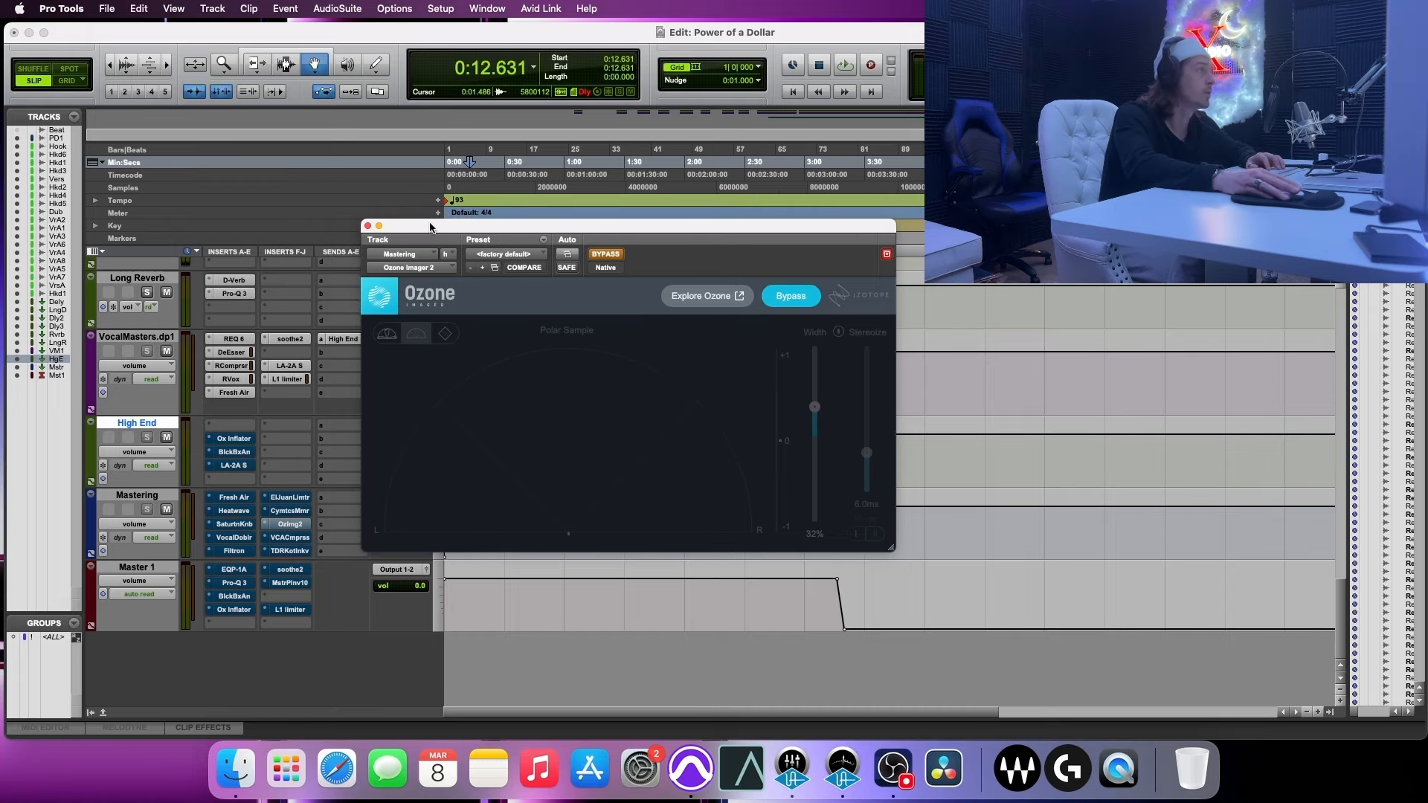
drag(286, 526, 290, 354)
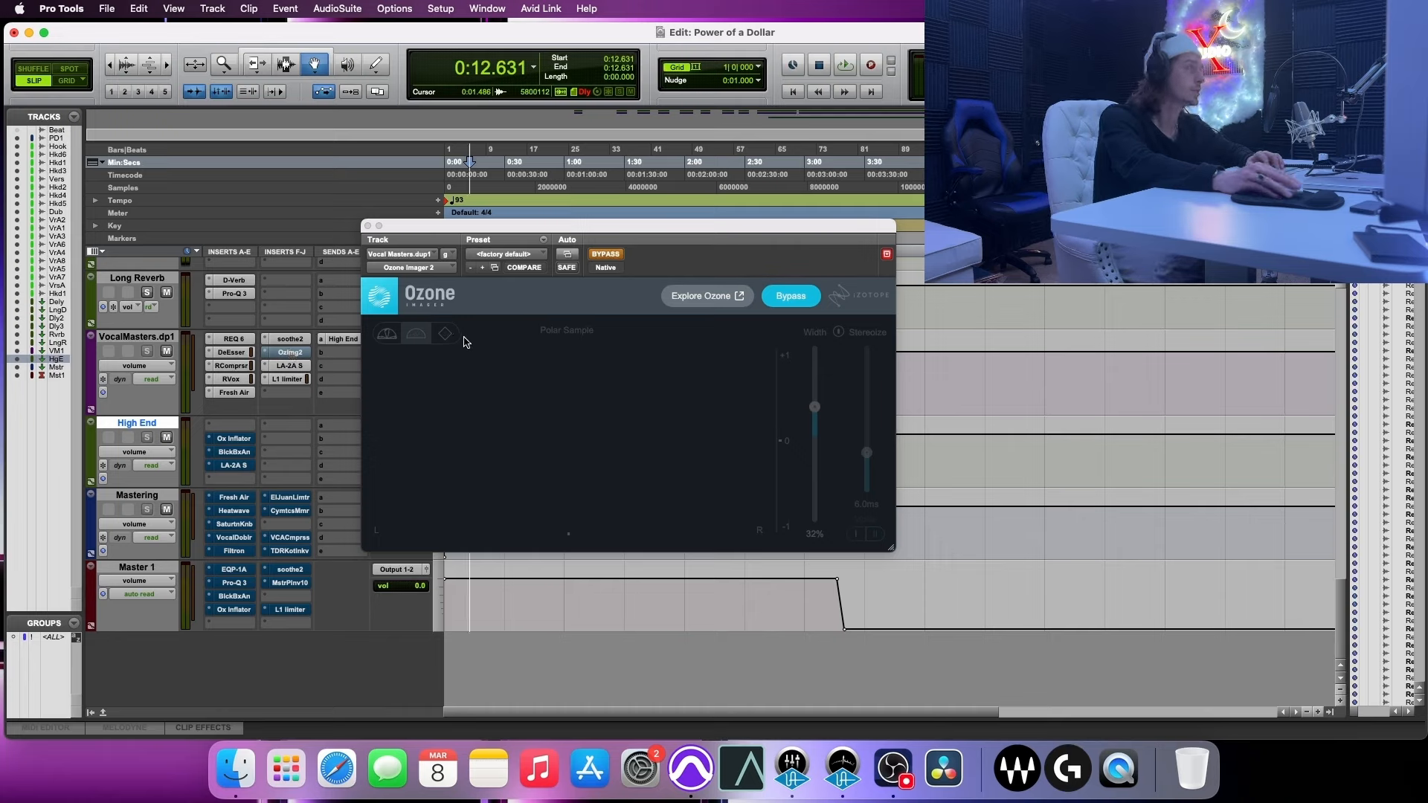
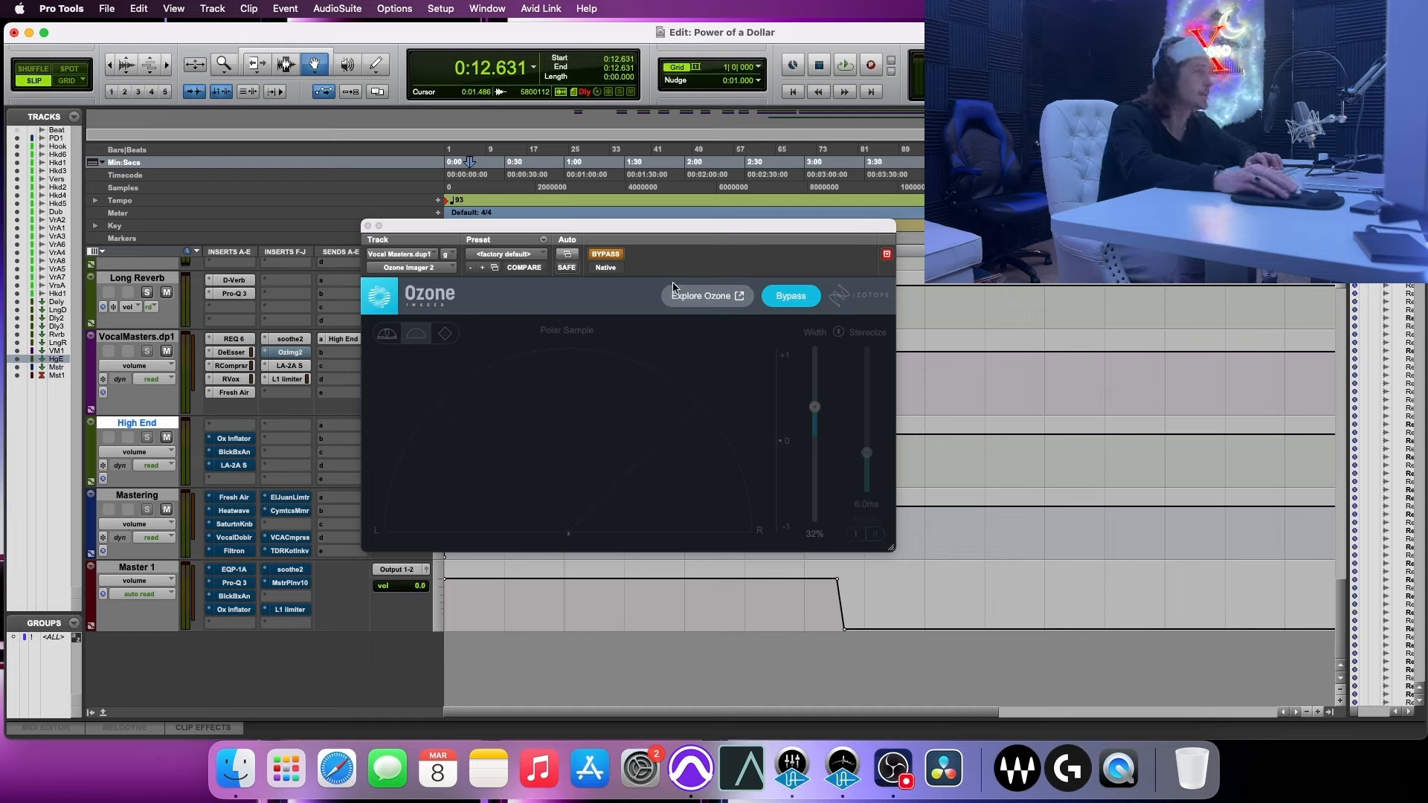
- Activate Ozone Imager 2 on the vocal master and set its Width to 33% during playback
click(790, 295)
key(space)
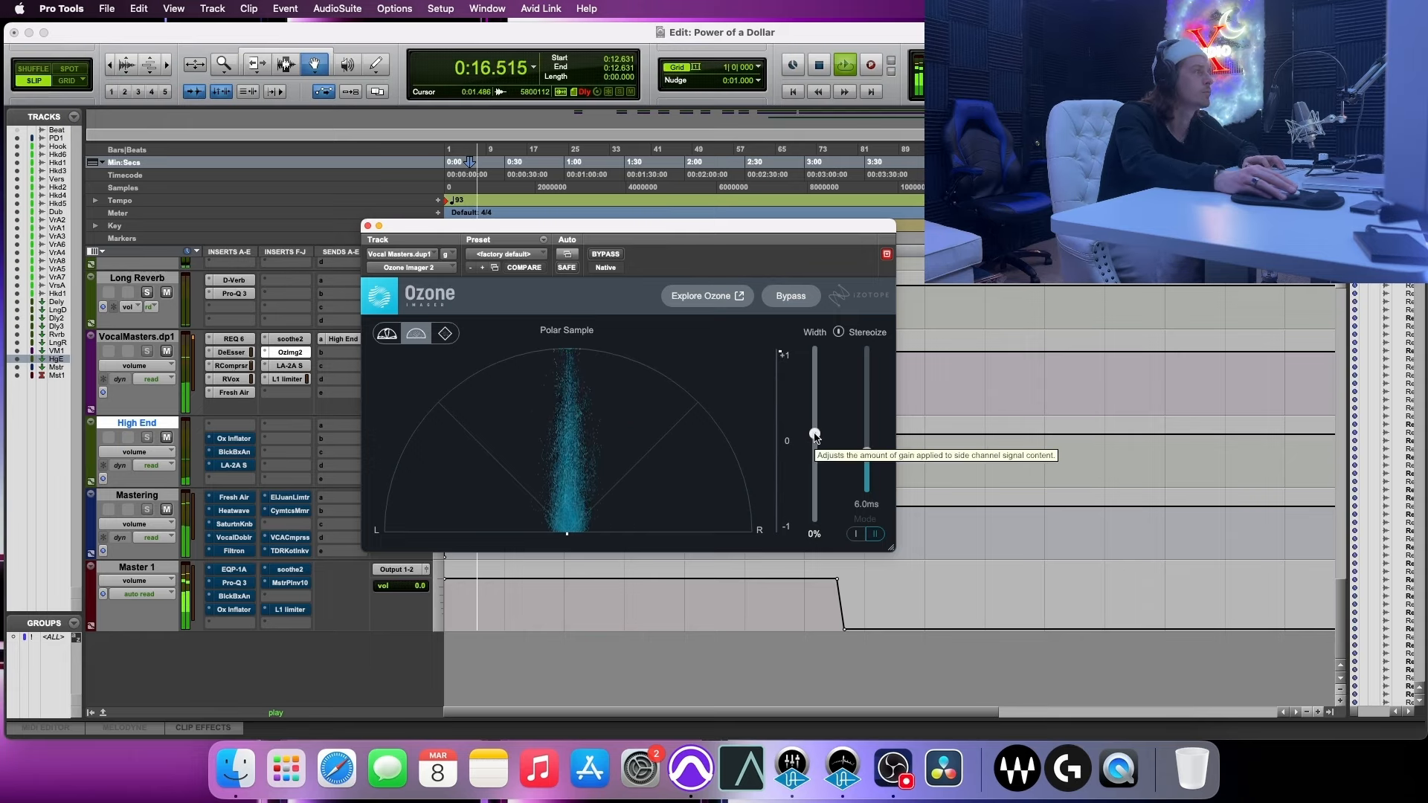
drag(815, 436, 818, 411)
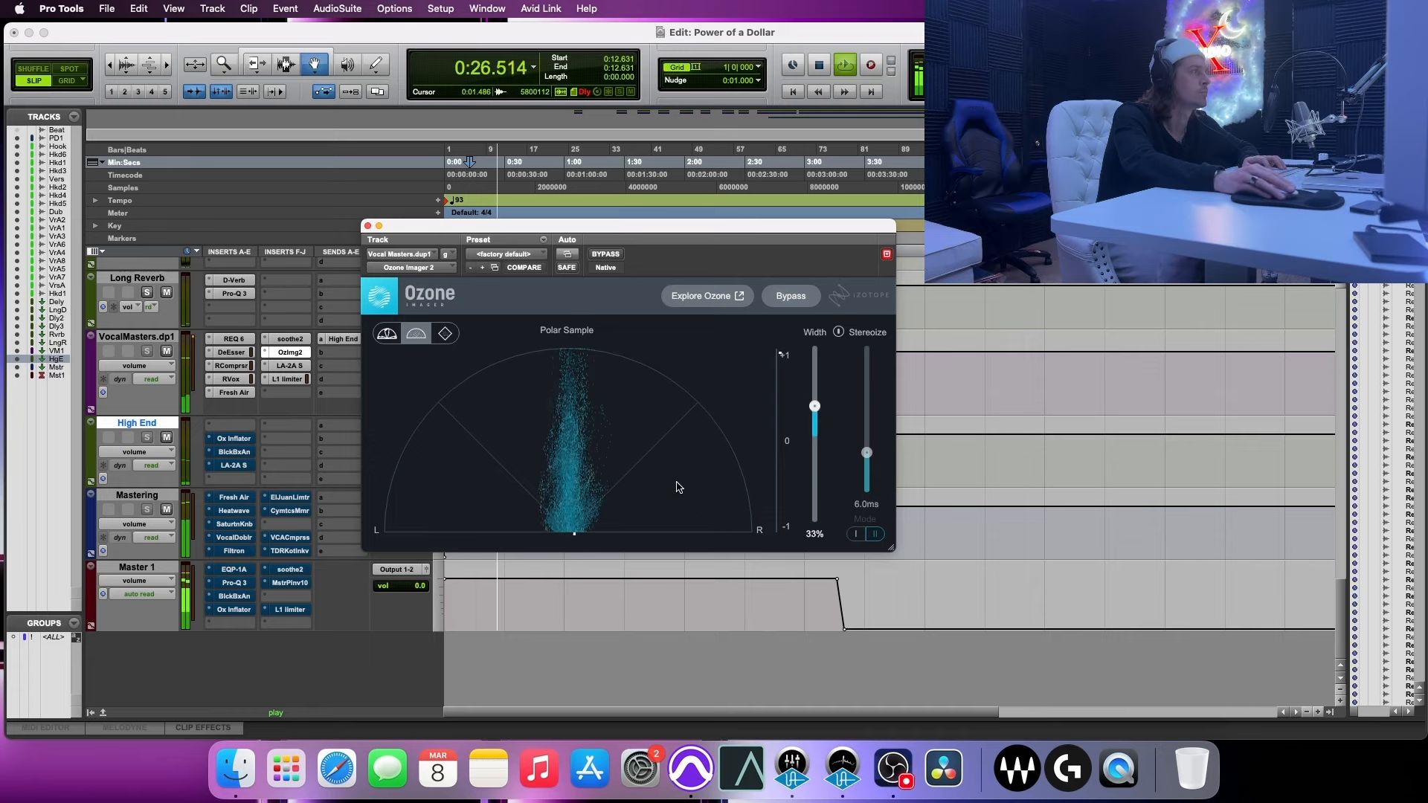
- Compare the vocals with Ozone Imager 2 bypassed and active during playback, then stop
click(604, 255)
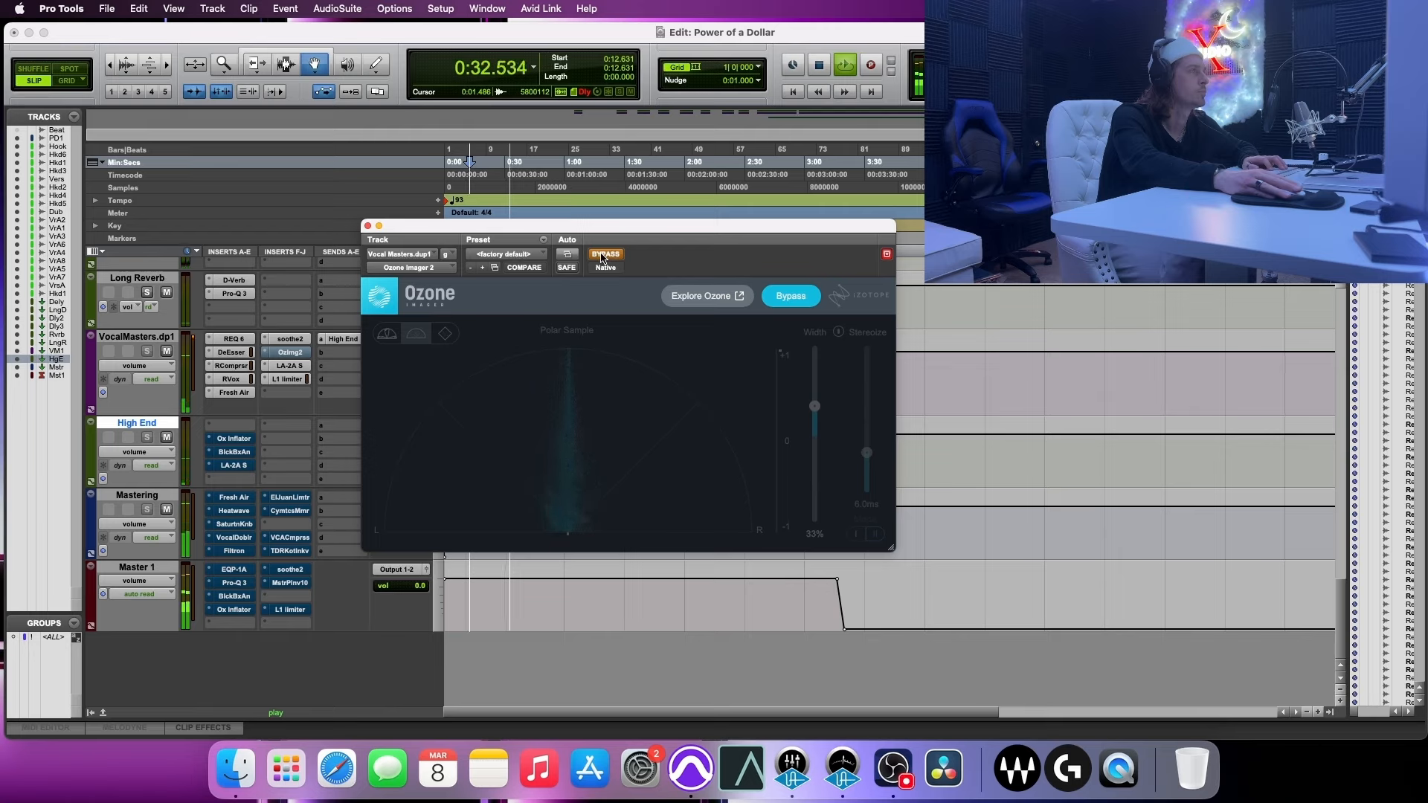
click(604, 255)
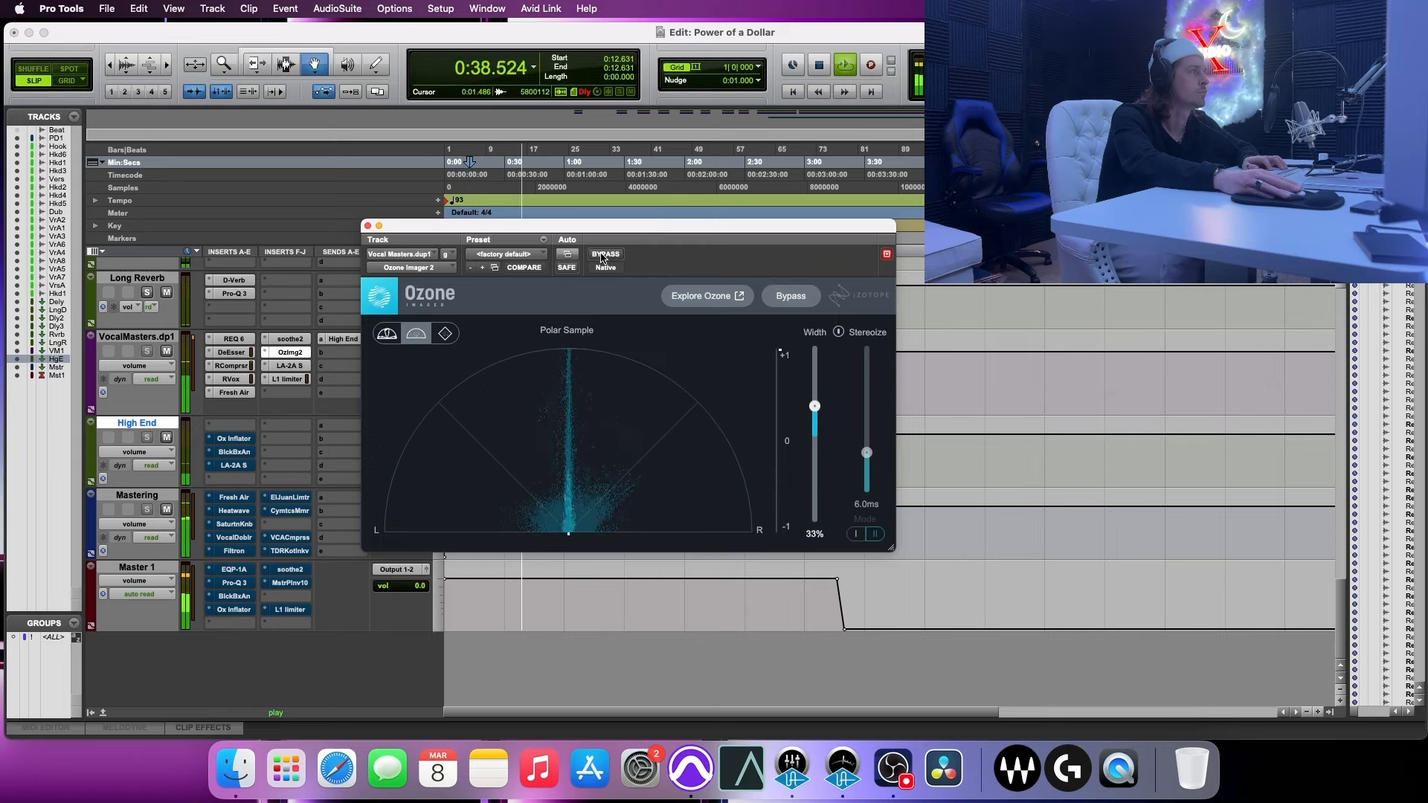
key(space)
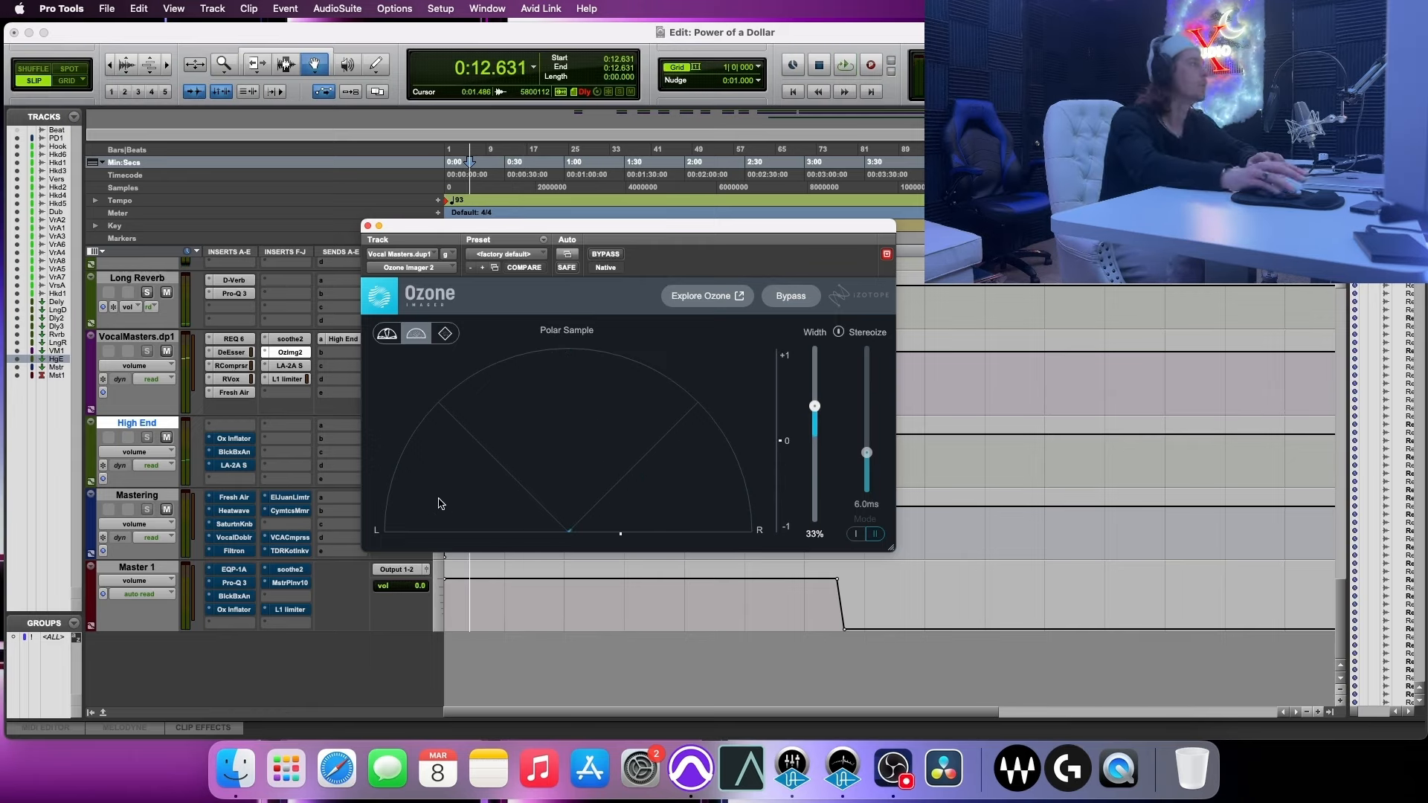
- Return Ozone Imager 2 to its Mastering insert, bypass it, and move its window clear of the track inserts
drag(288, 352, 290, 529)
super+click(290, 525)
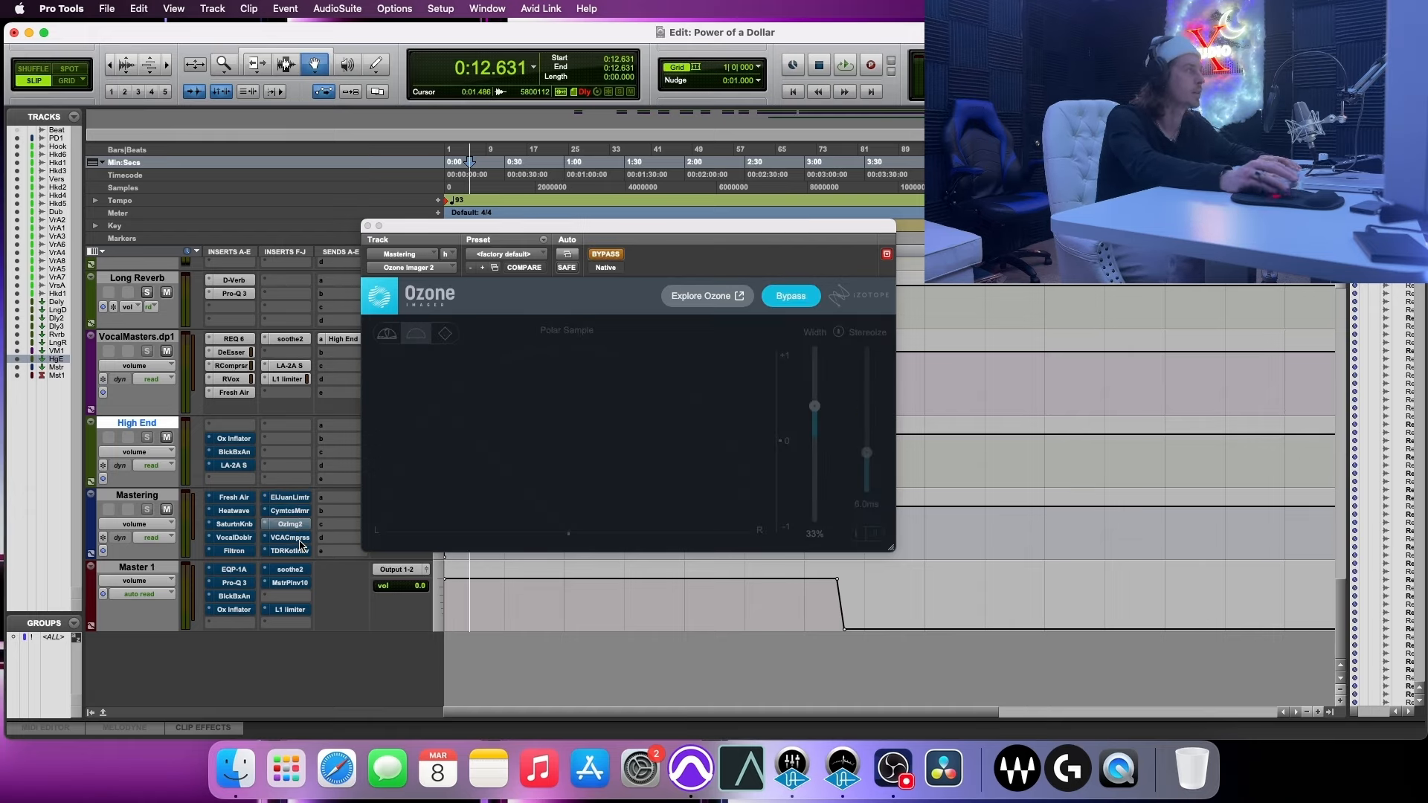
drag(428, 226, 715, 230)
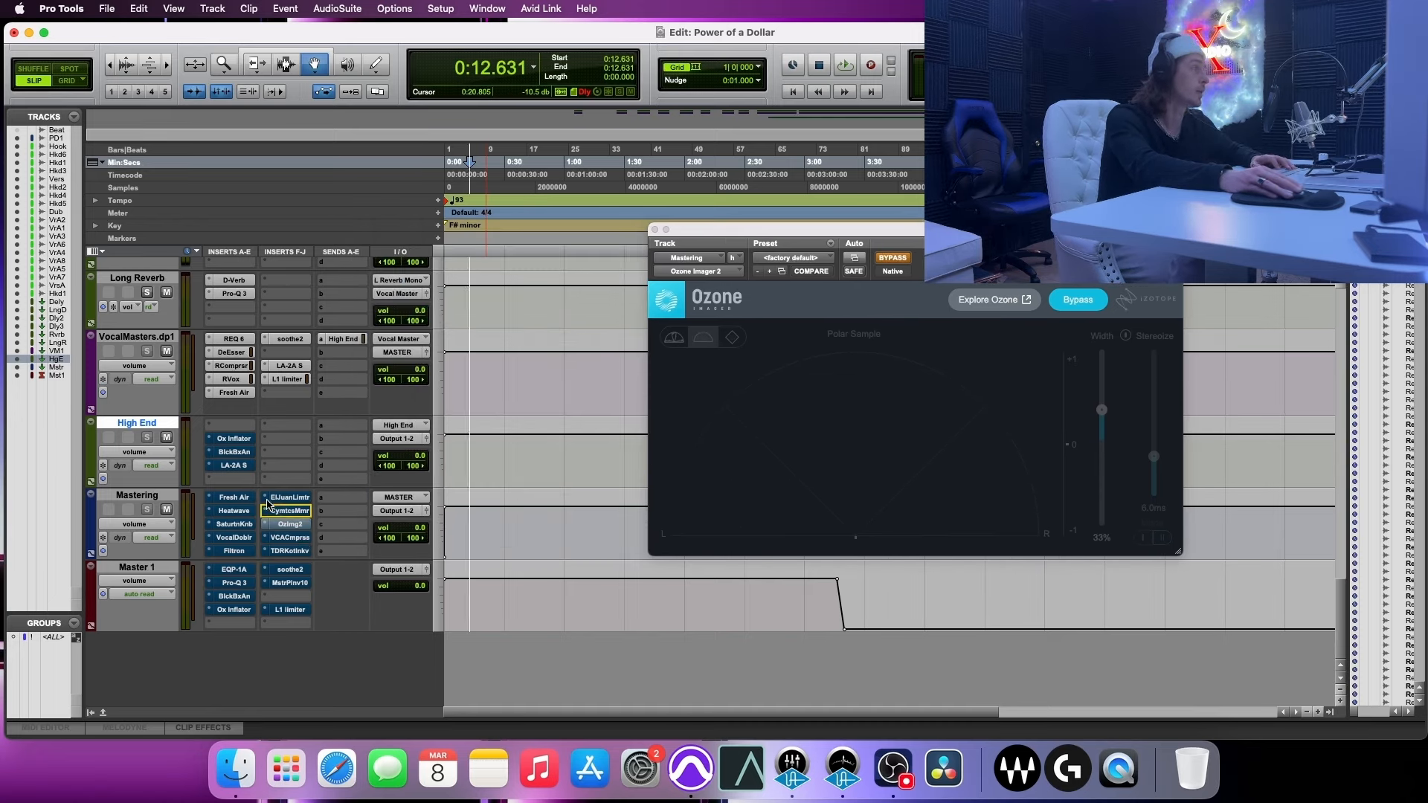
- Move VCA Compressor from the Mastering track to the first High End insert, then open it and make it active
drag(237, 438, 235, 428)
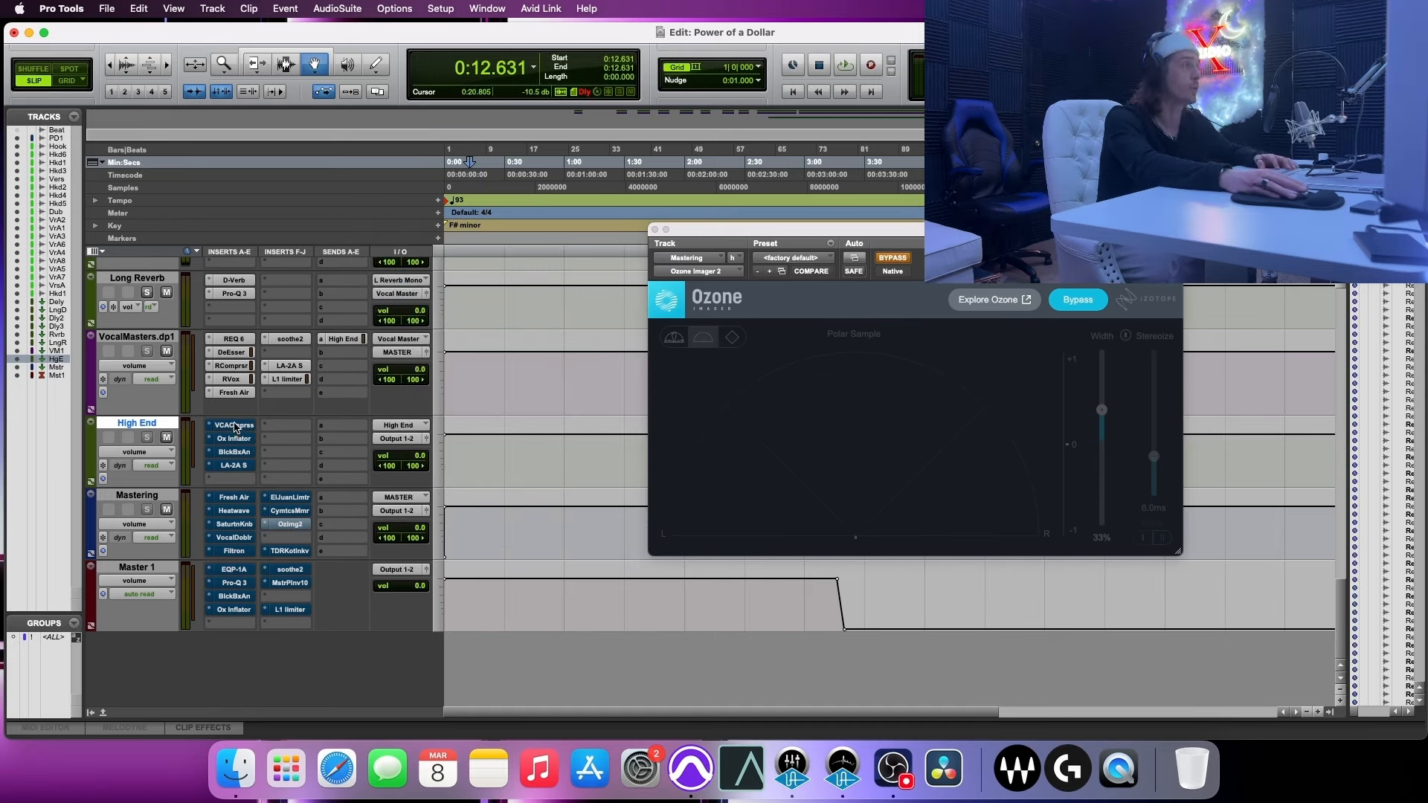
click(236, 427)
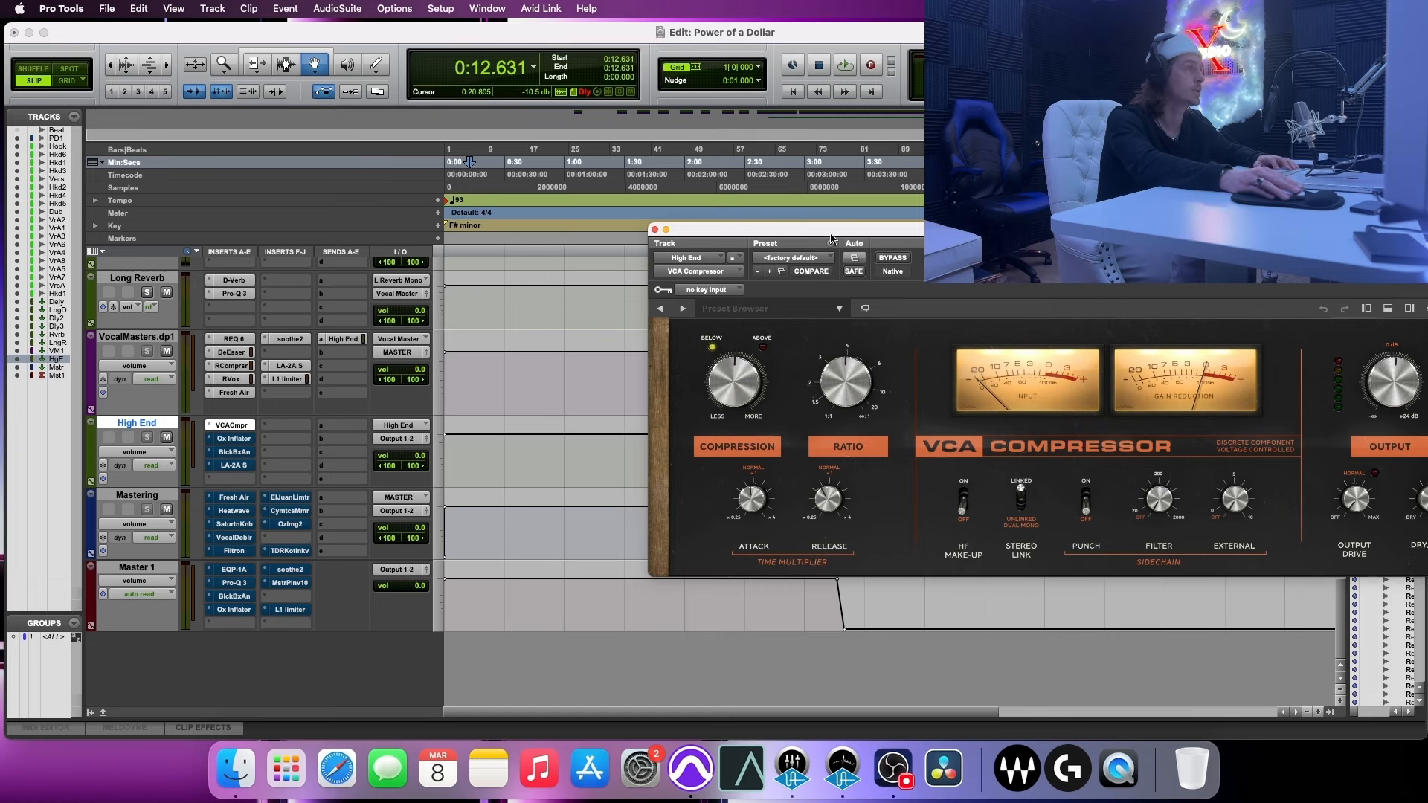
drag(855, 235, 523, 349)
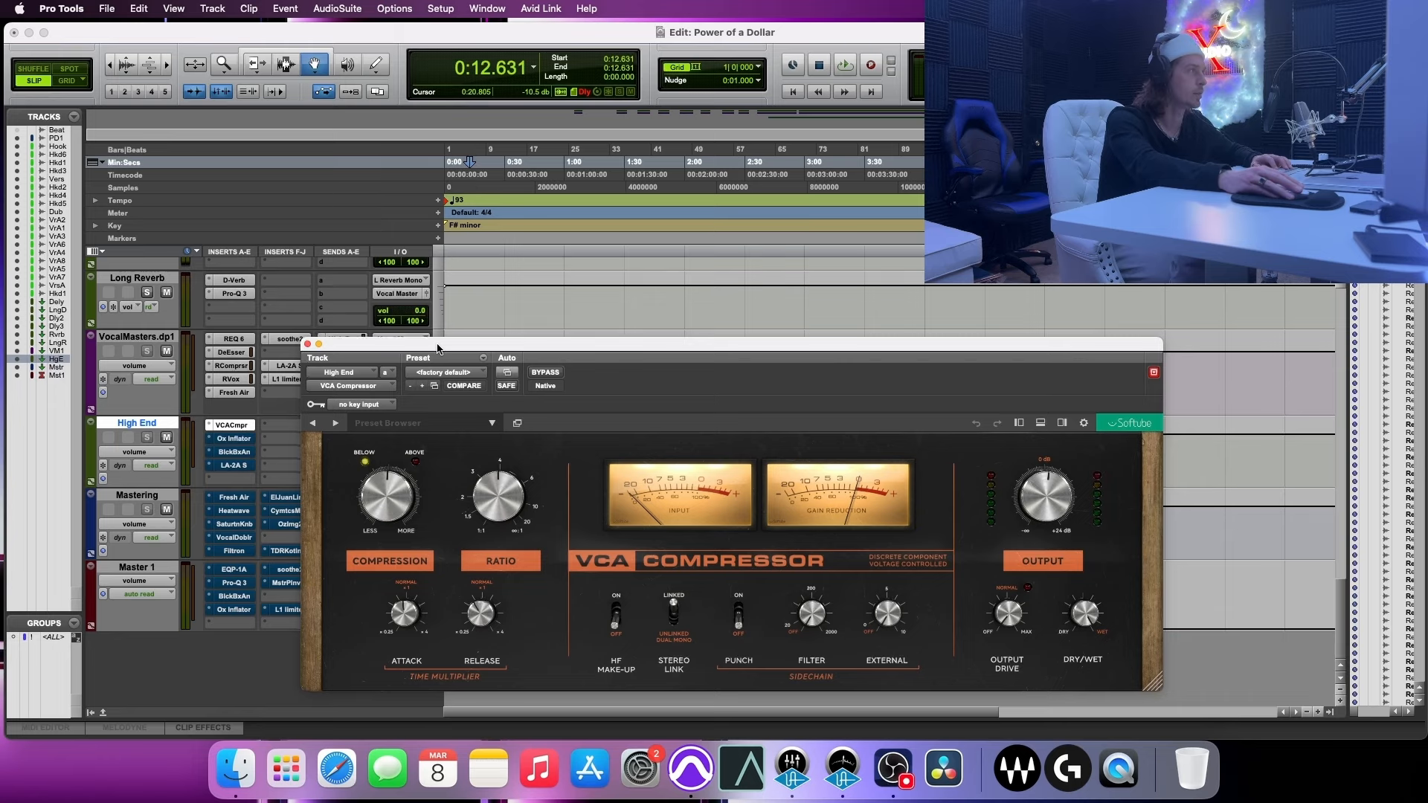
drag(438, 347, 447, 358)
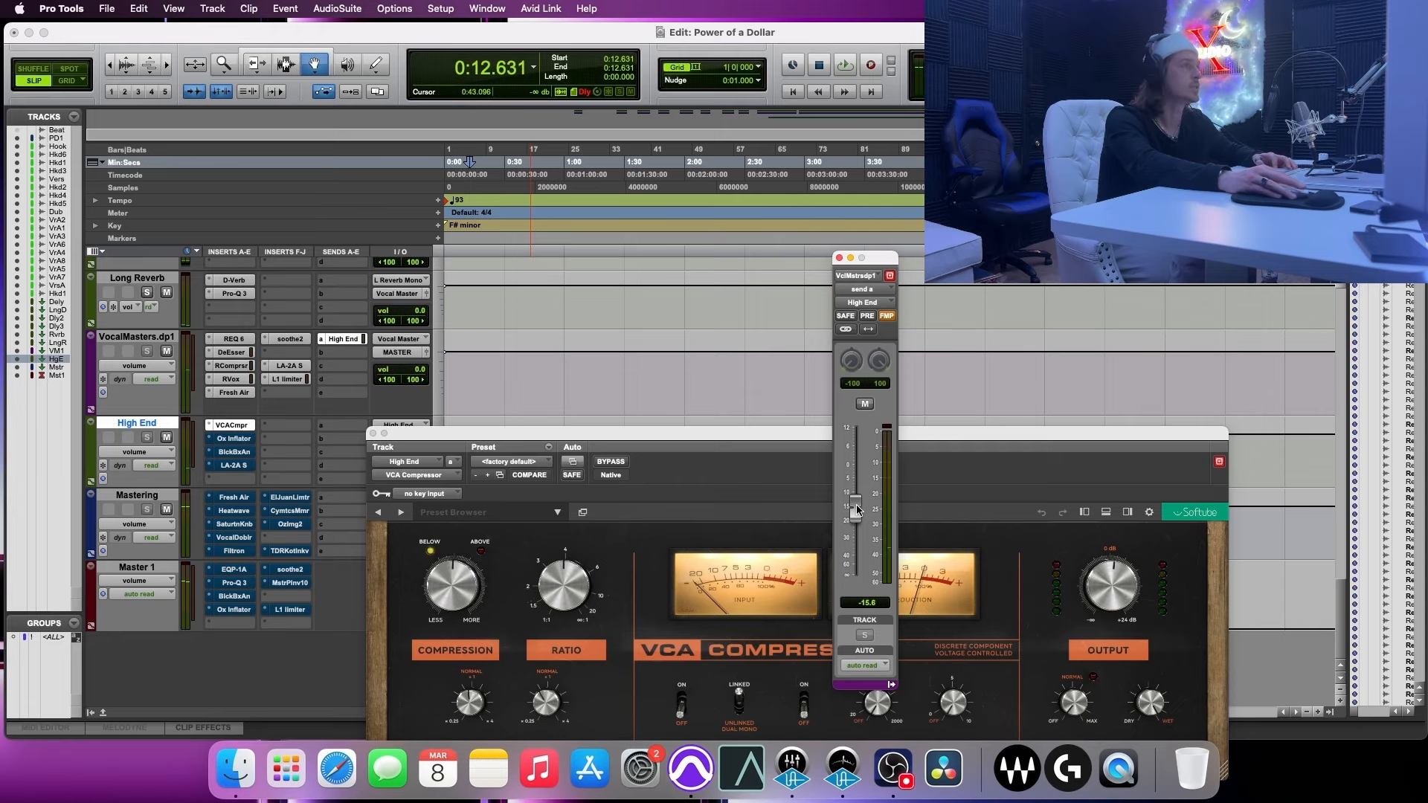
- Reset the vocal master's High End send level to 0.0 dB and arrange the send and VCA Compressor windows side by side
alt+click(856, 510)
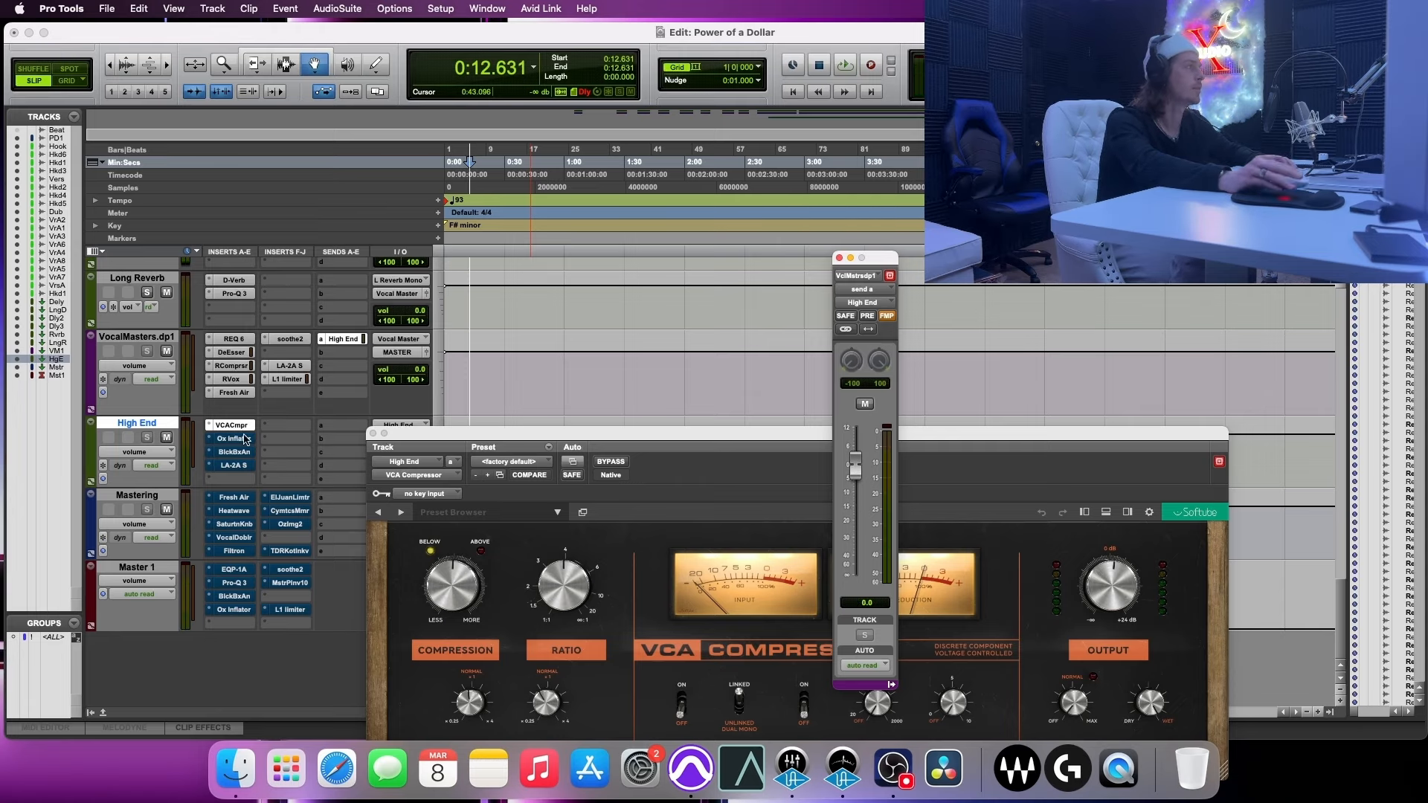
drag(511, 436, 409, 368)
drag(885, 257, 227, 45)
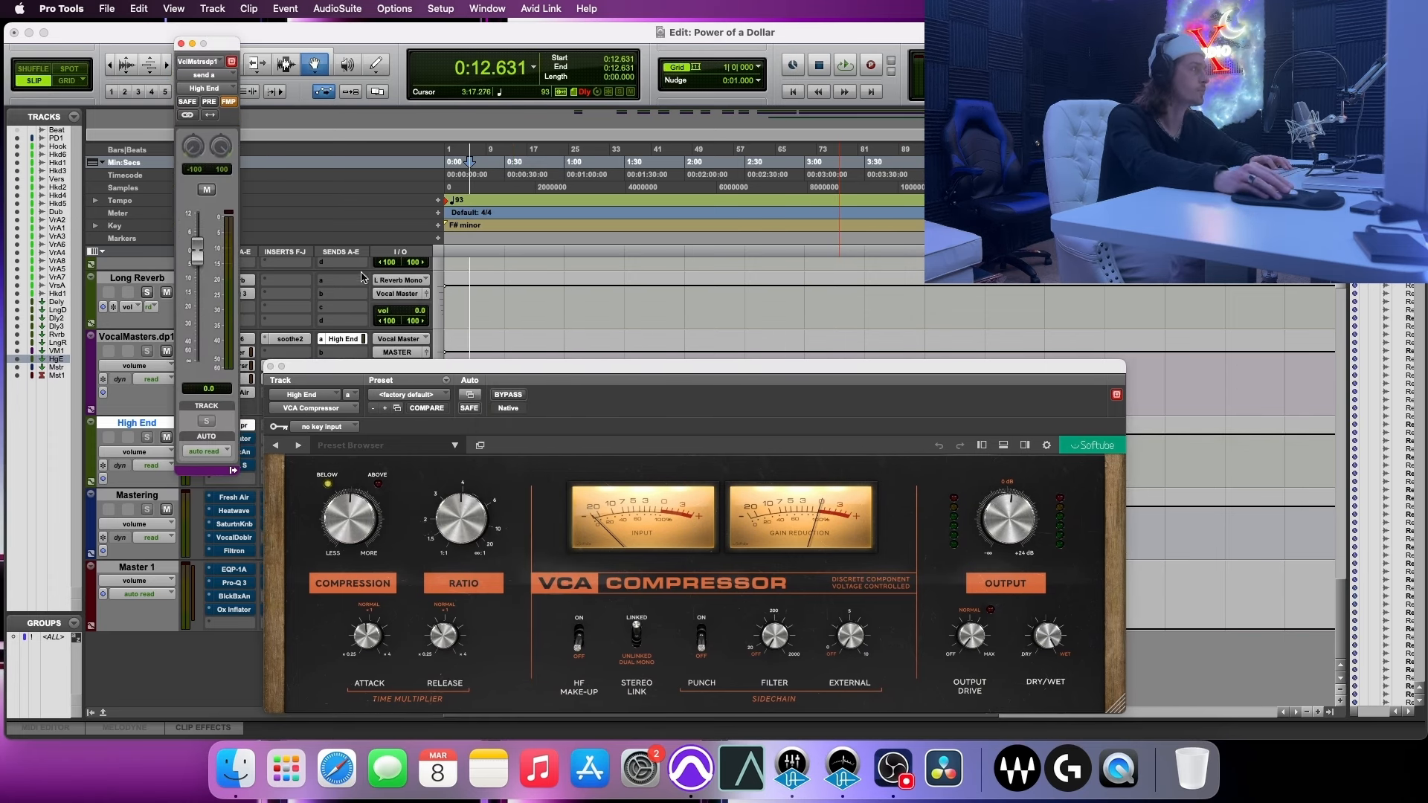
drag(386, 372, 381, 334)
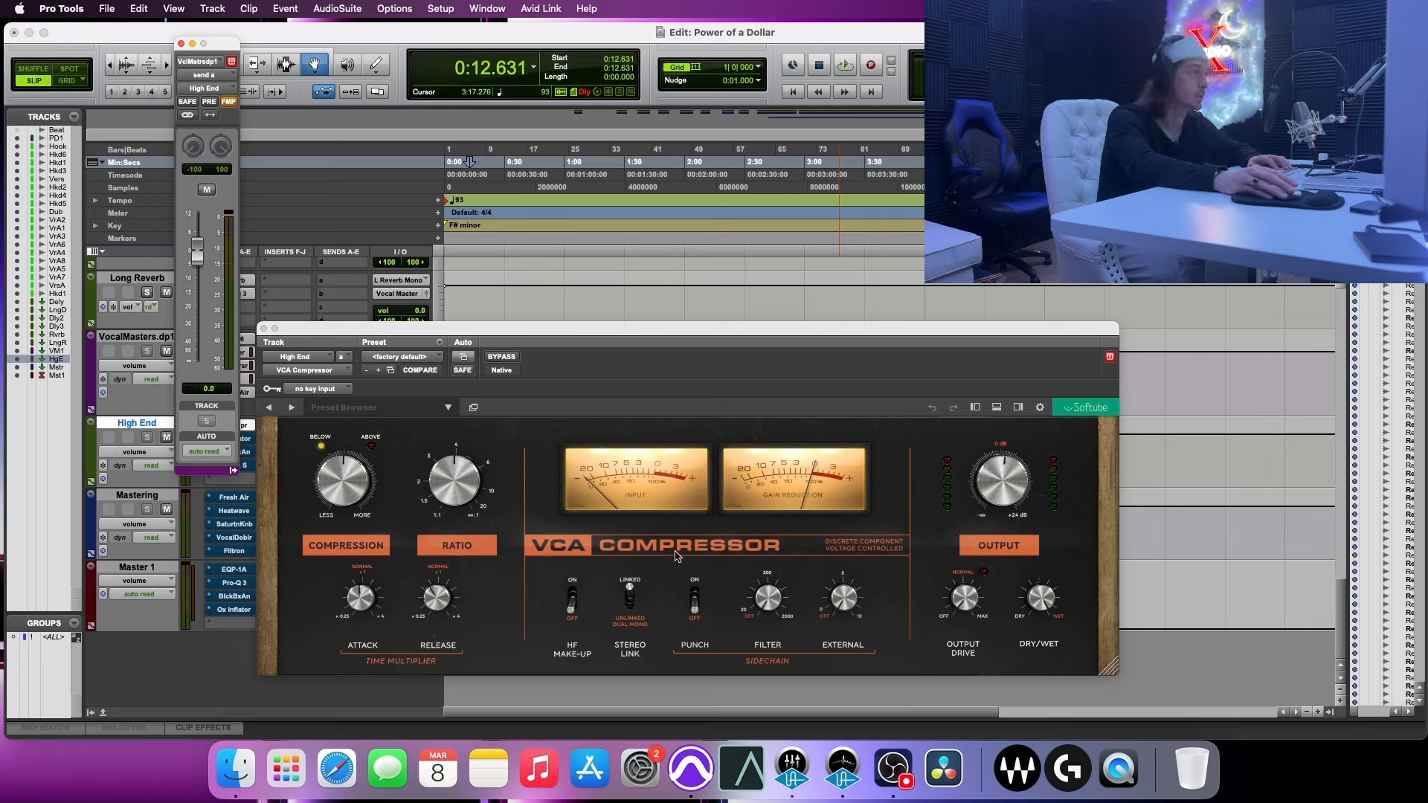
- Set VCA Compressor's Ratio to about 15:1 and Compression to about -36 dB during playback, then stop
key(space)
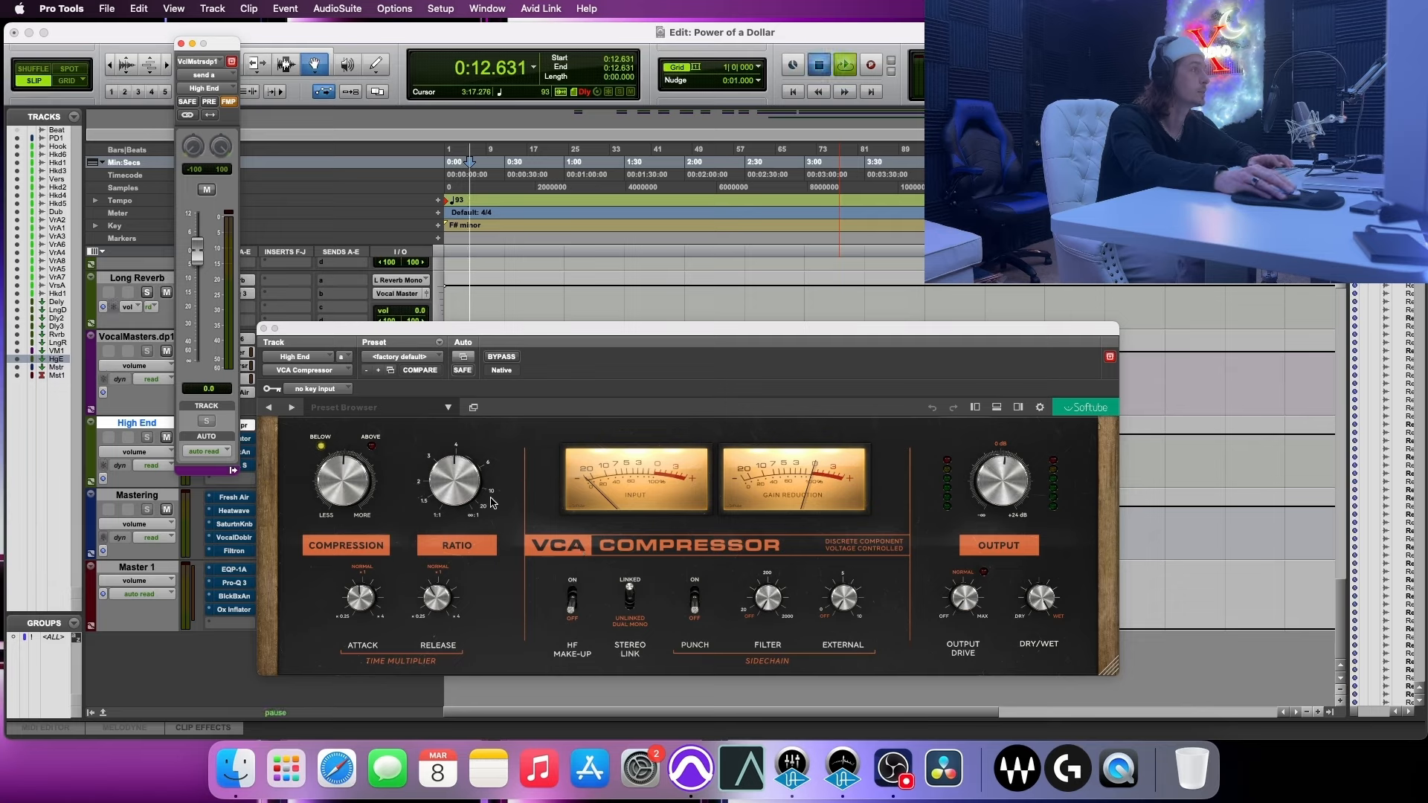
mouse_move(458, 493)
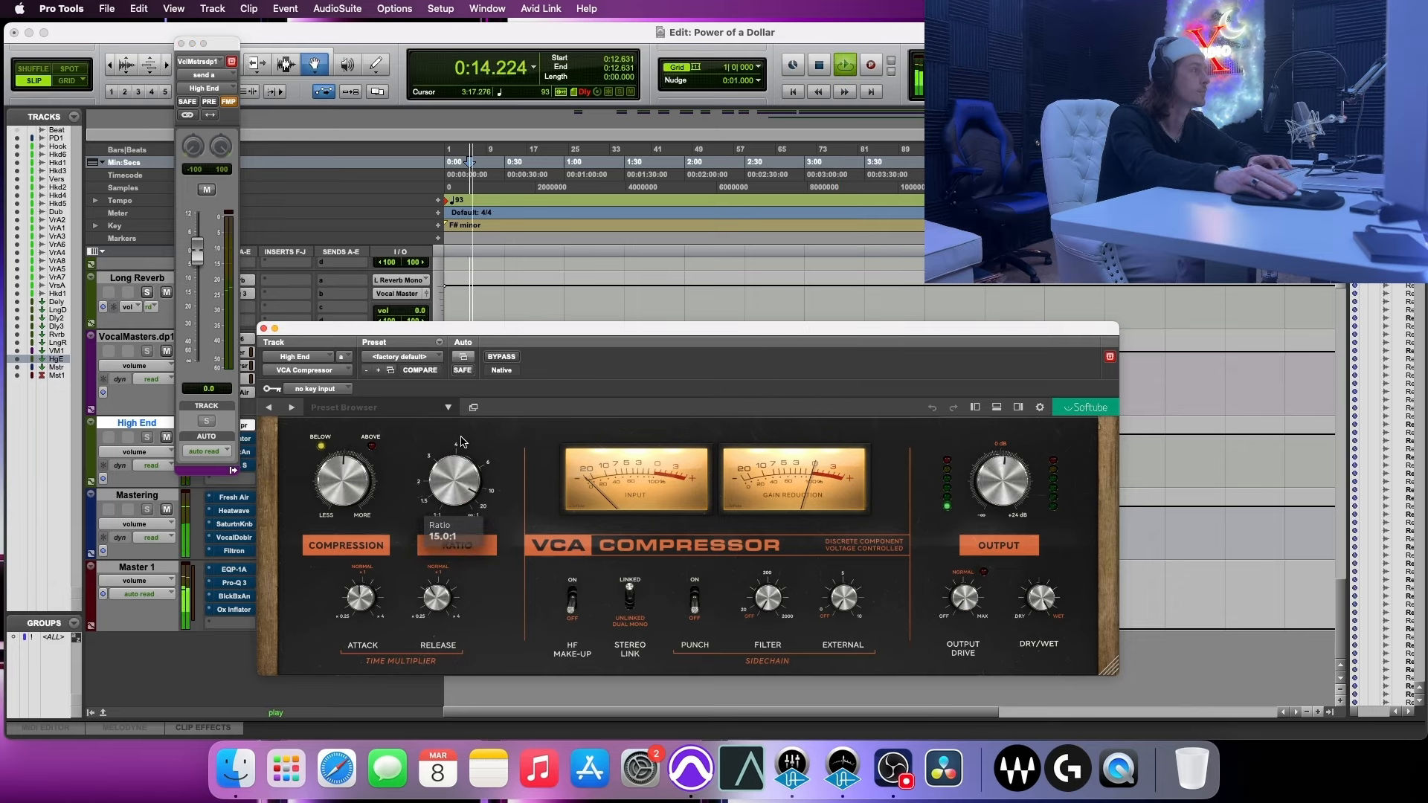
drag(460, 437, 458, 443)
mouse_move(322, 496)
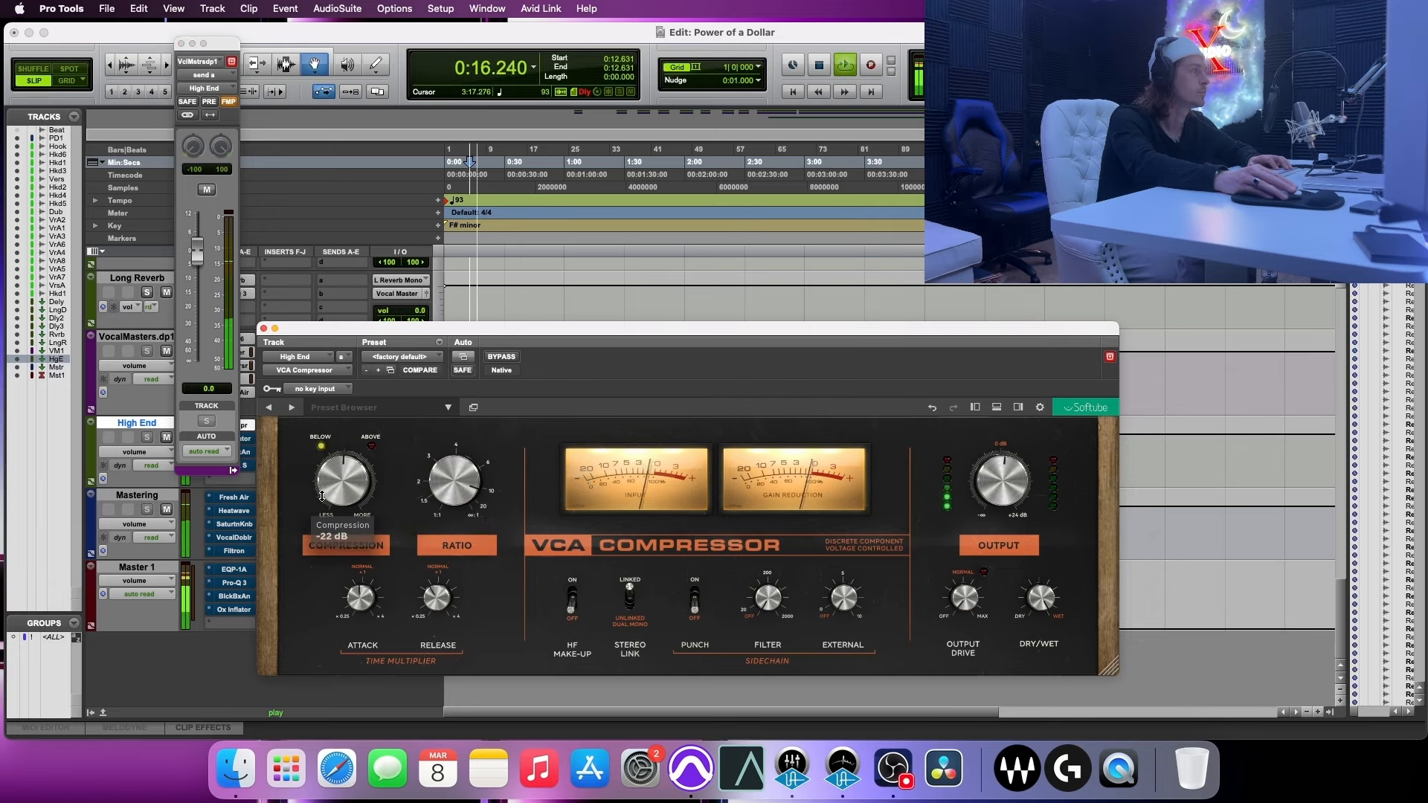
drag(332, 489, 344, 467)
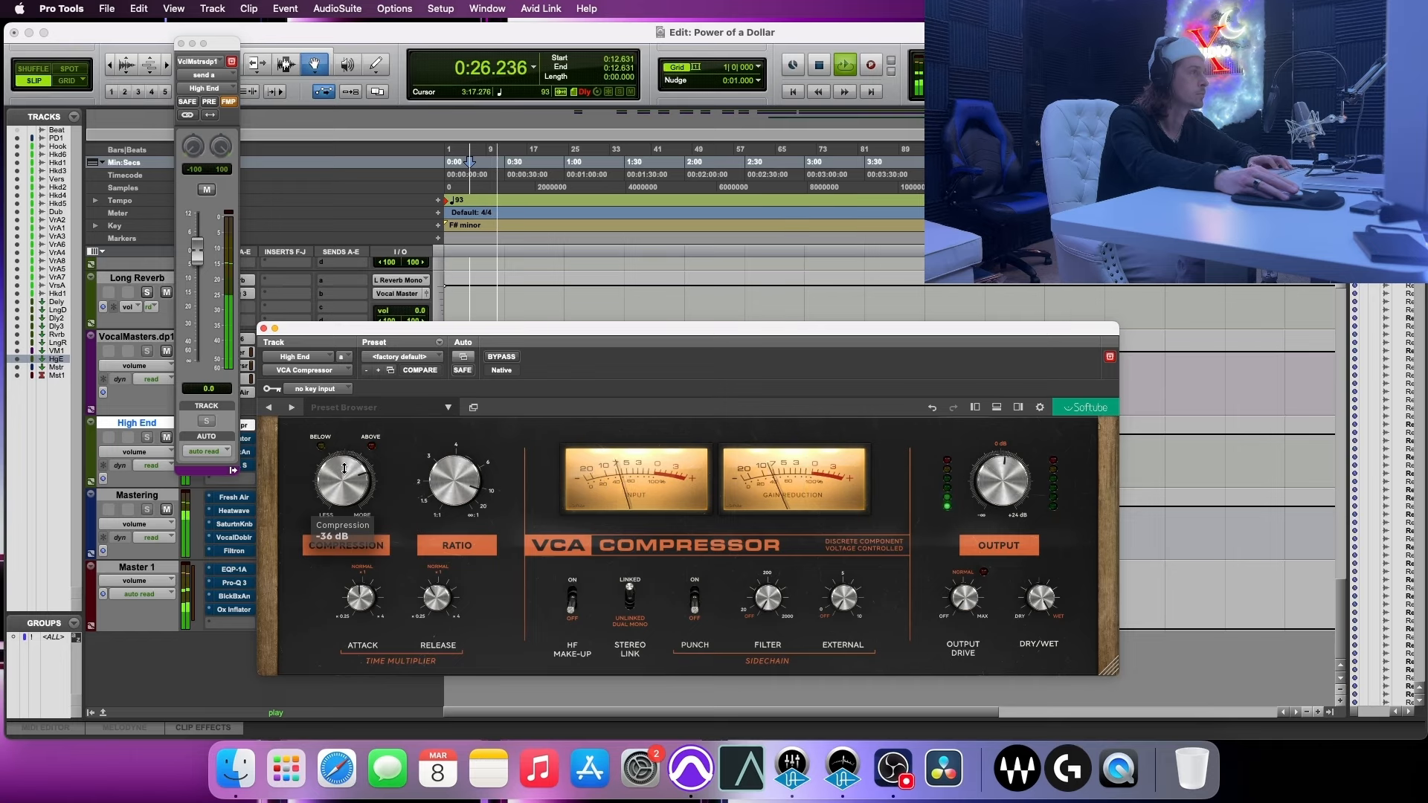
key(space)
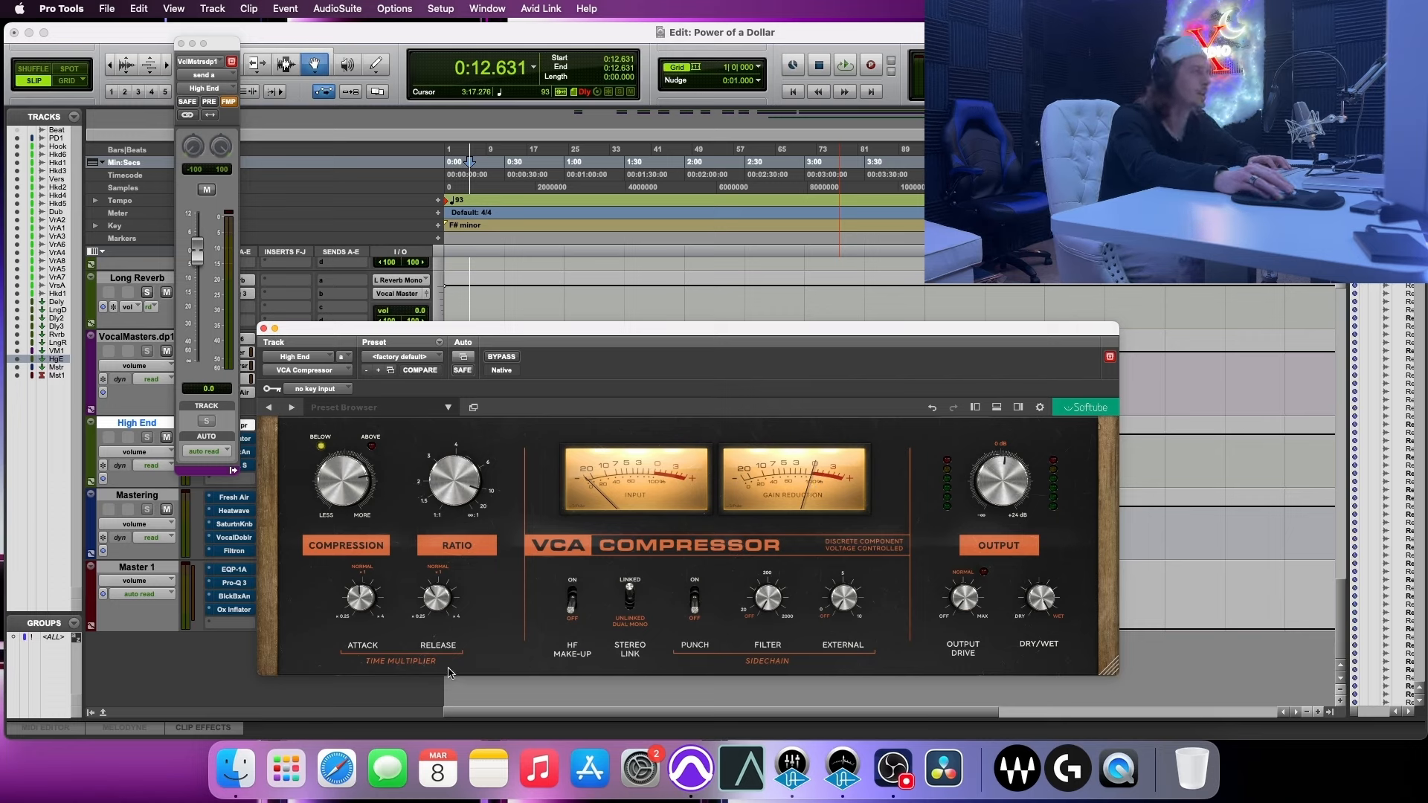
- Replay the song while setting VCA Compressor's Release to about 0.91, readjusting Attack and setting Compression to about -35 dB, then stop and lower its window
key(space)
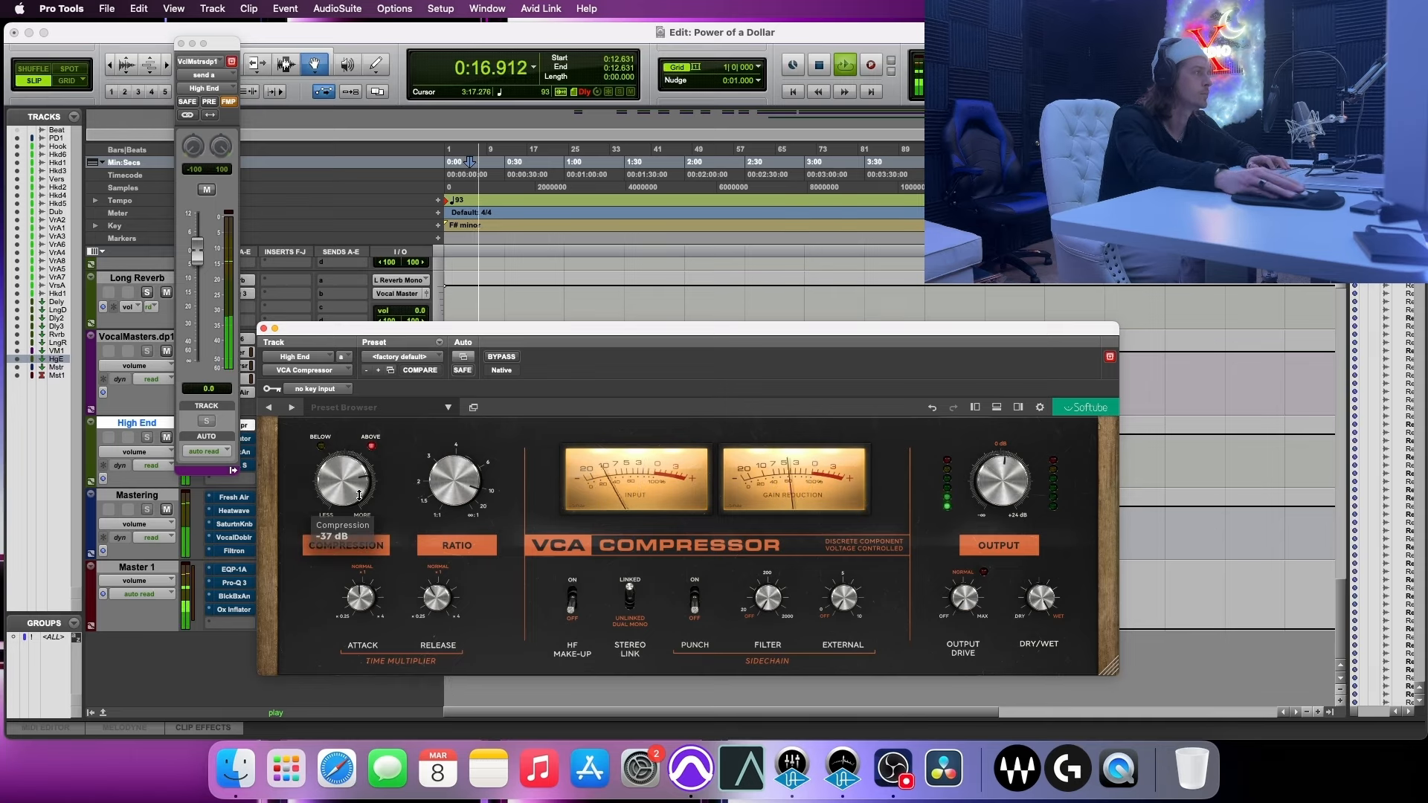
mouse_move(437, 608)
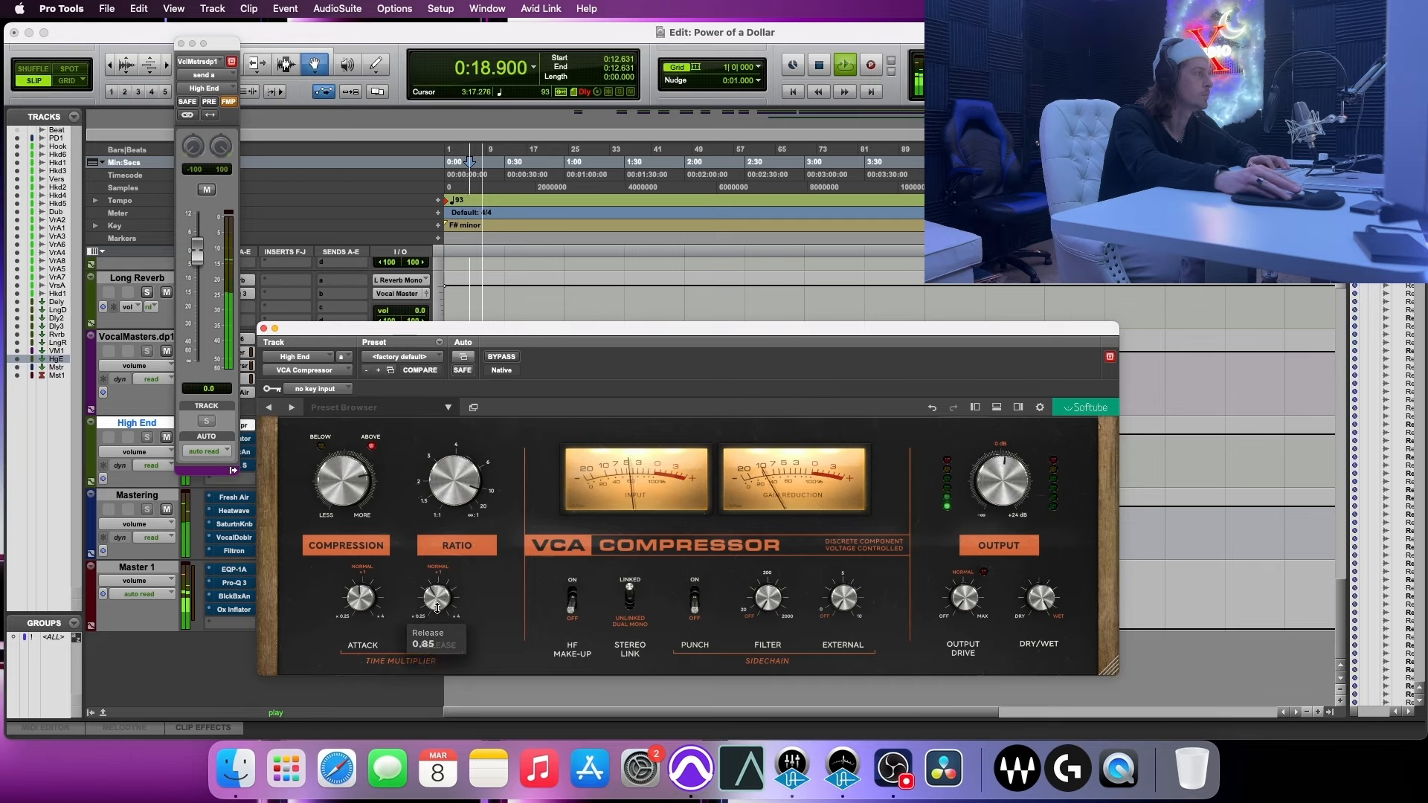
drag(437, 608, 433, 619)
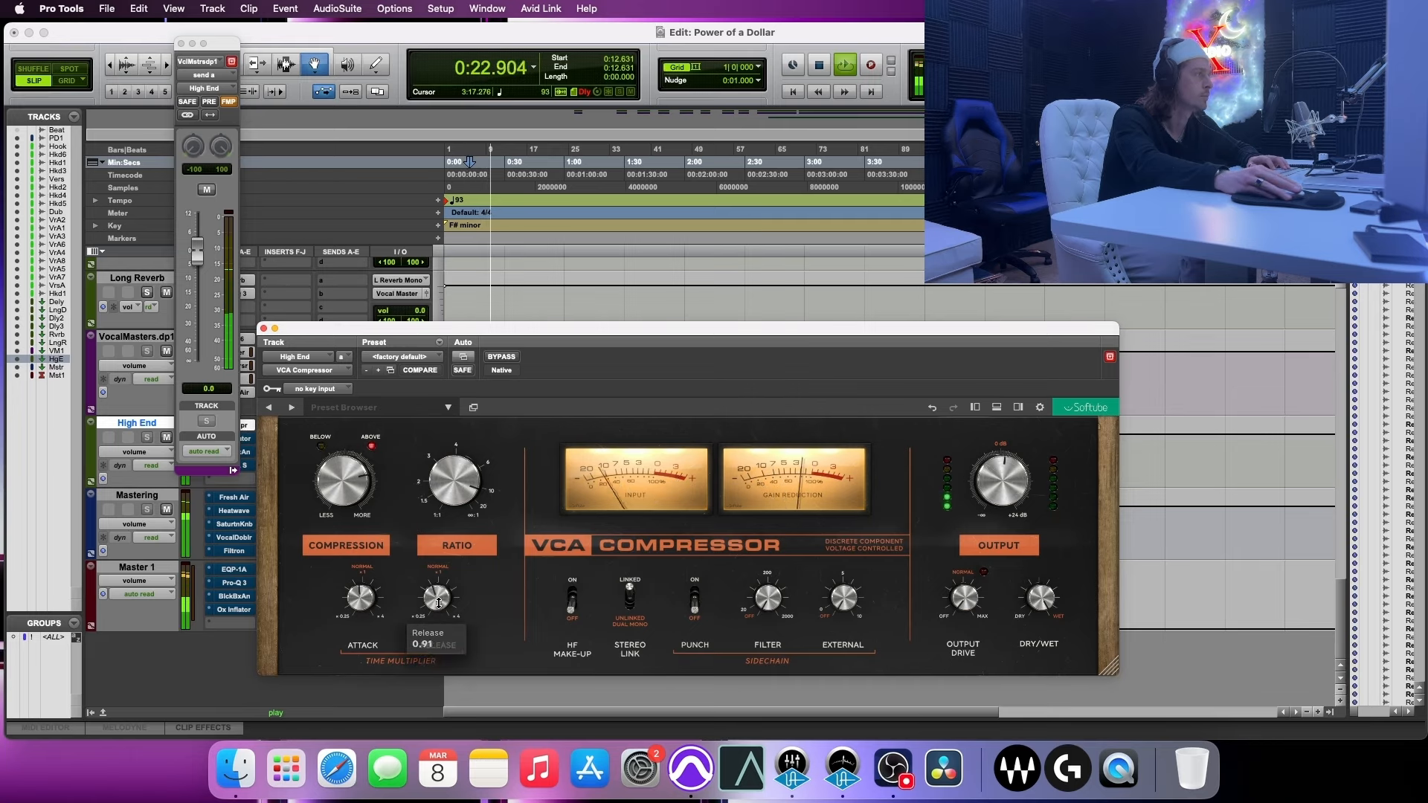
mouse_move(363, 609)
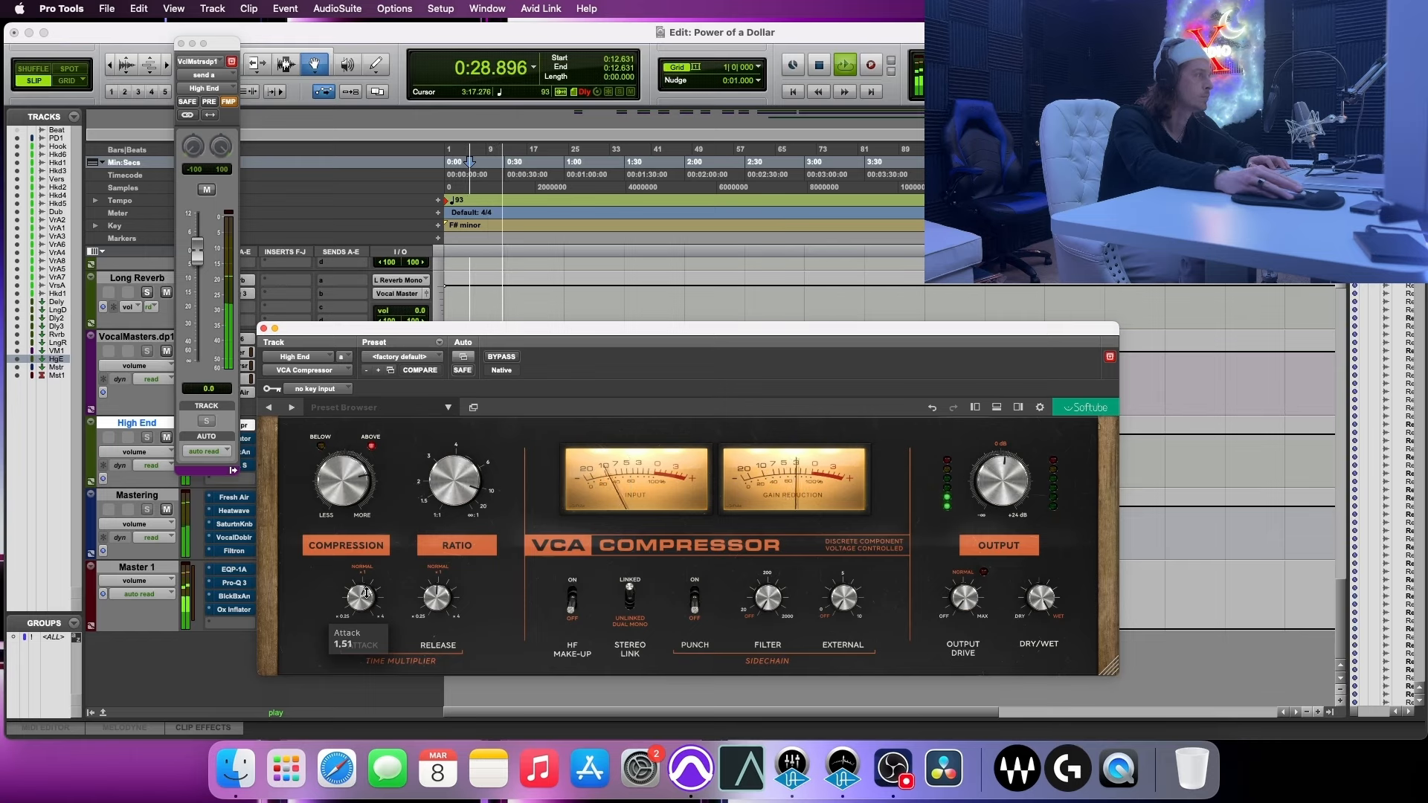
mouse_move(363, 620)
mouse_down()
mouse_move(361, 635)
mouse_move(362, 614)
mouse_up()
mouse_move(344, 498)
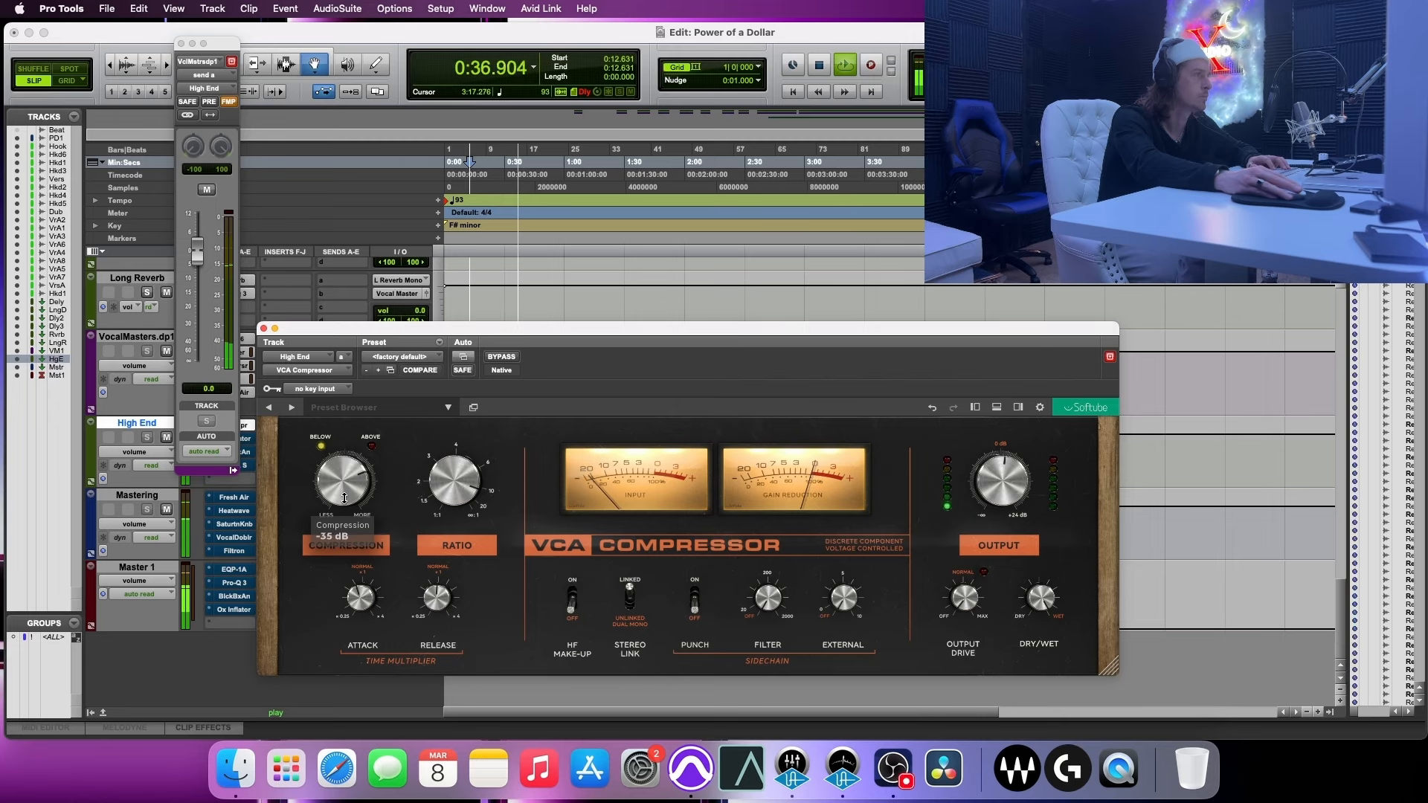
key(space)
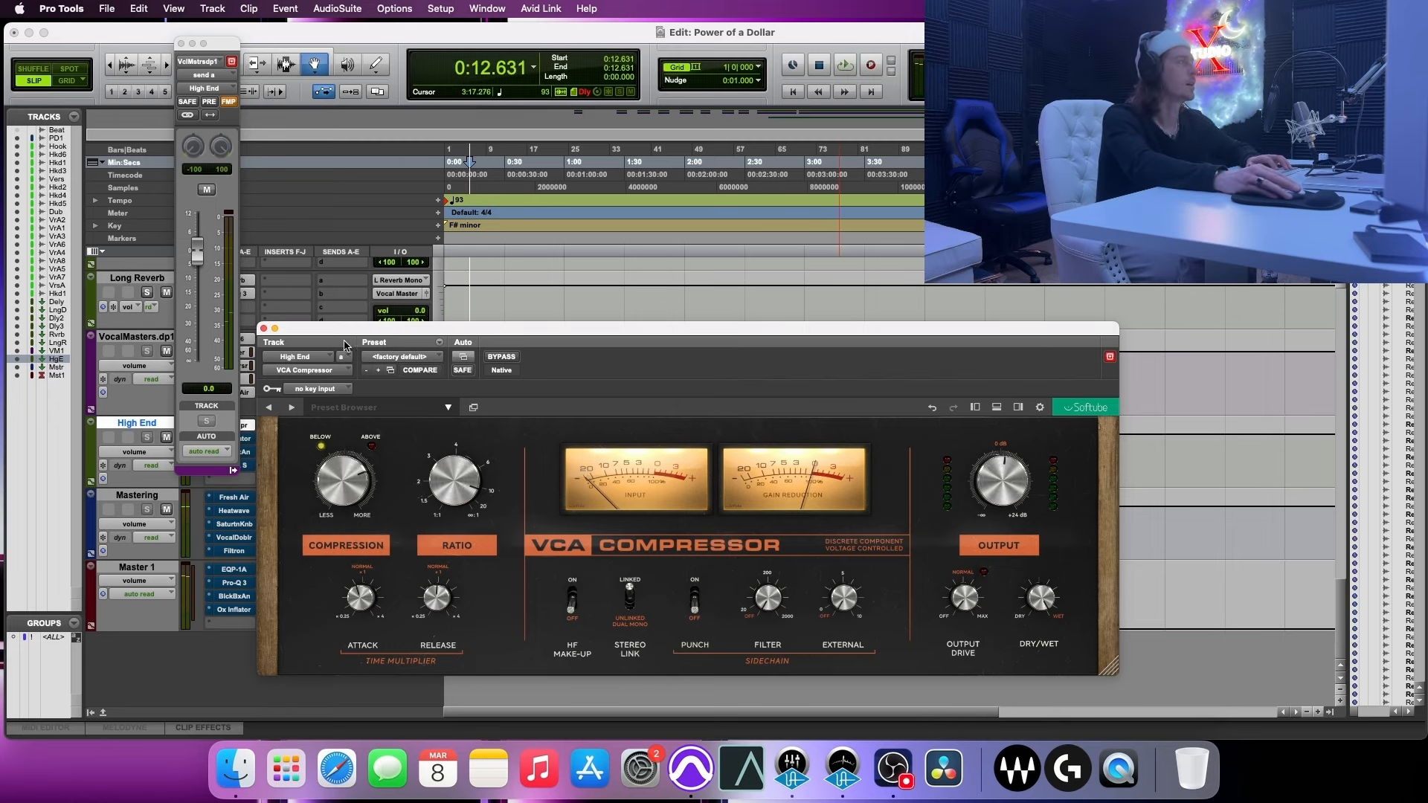
drag(346, 336, 386, 490)
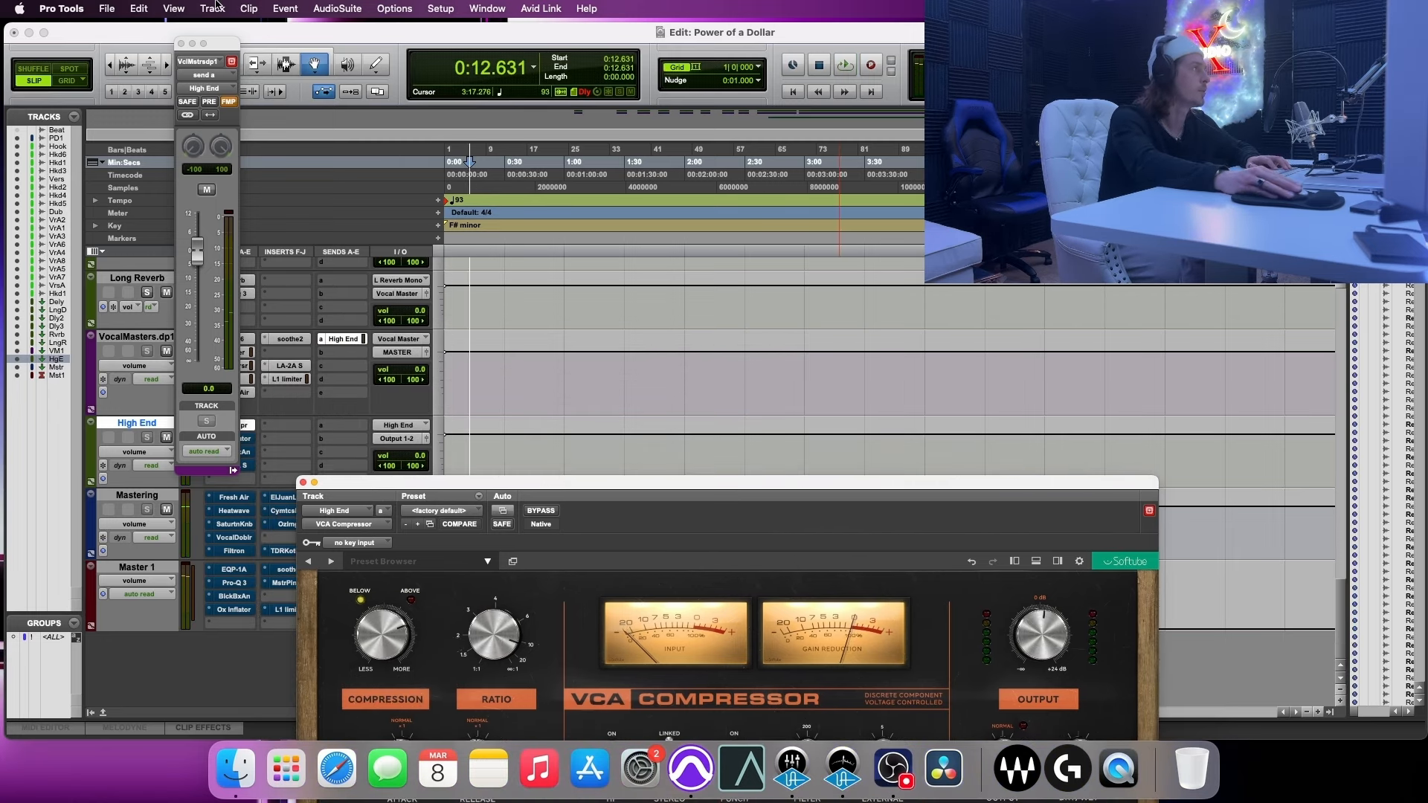
- Lower the vocal master's High End send to minus infinity, then raise it to about -23.9 dB during playback and stop
drag(220, 50, 405, 59)
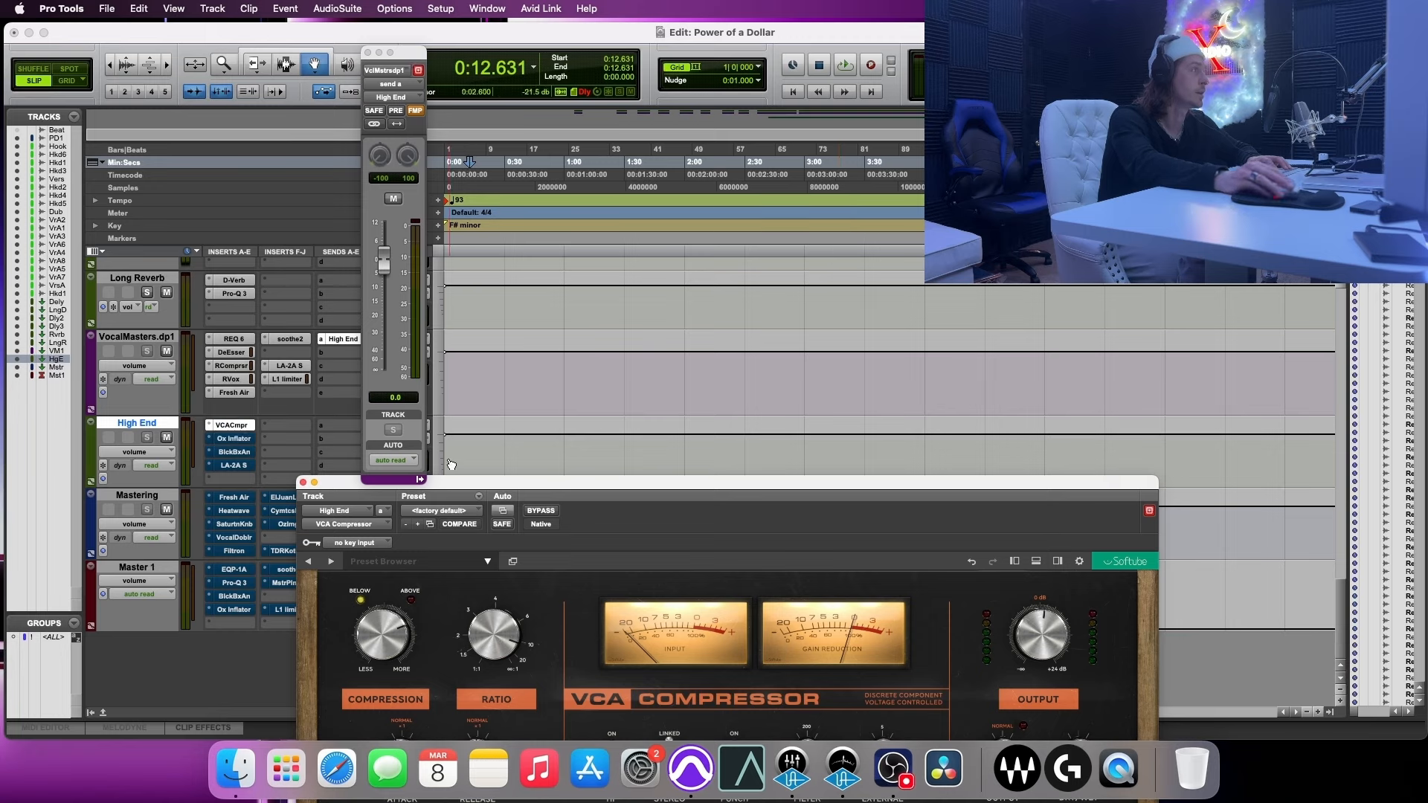
drag(383, 264, 383, 372)
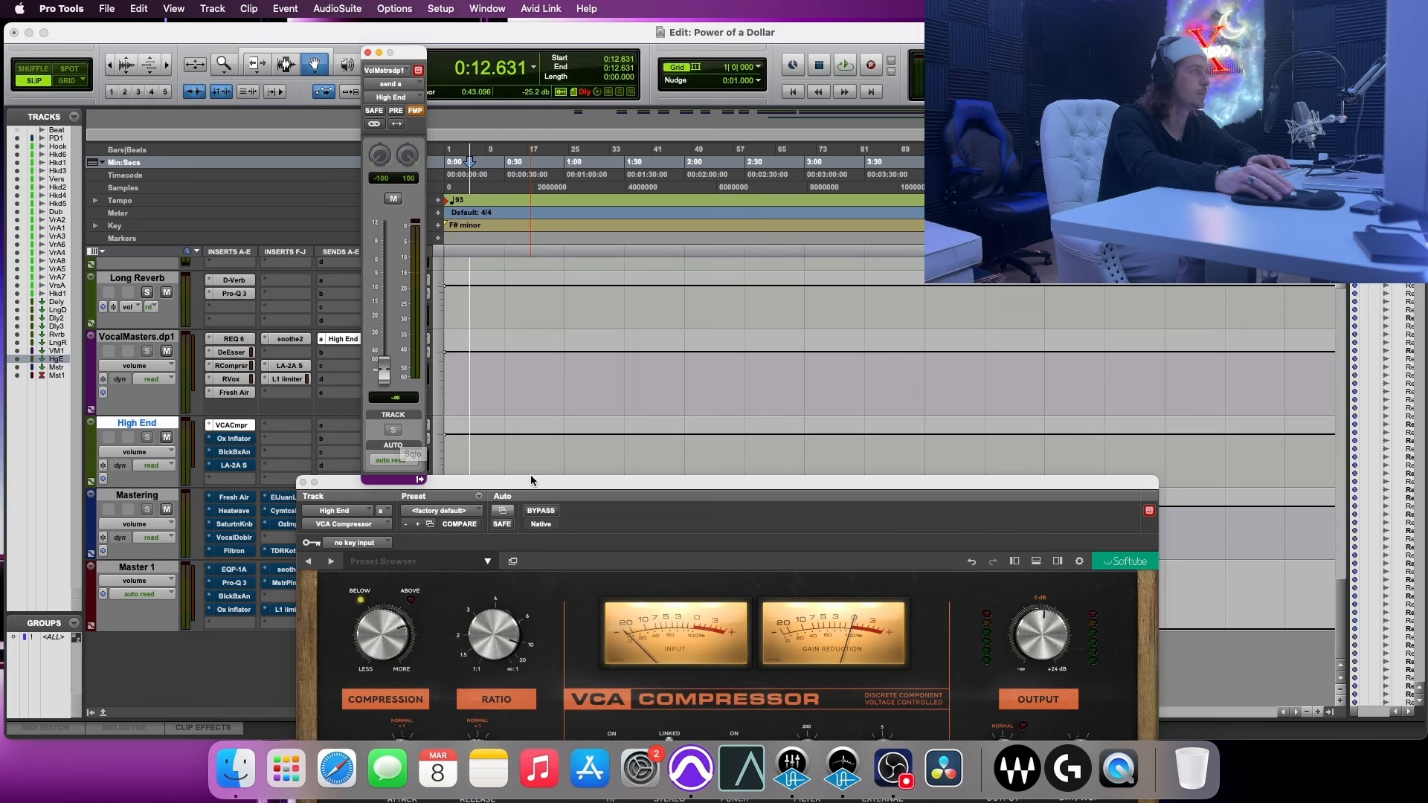
drag(532, 481, 401, 269)
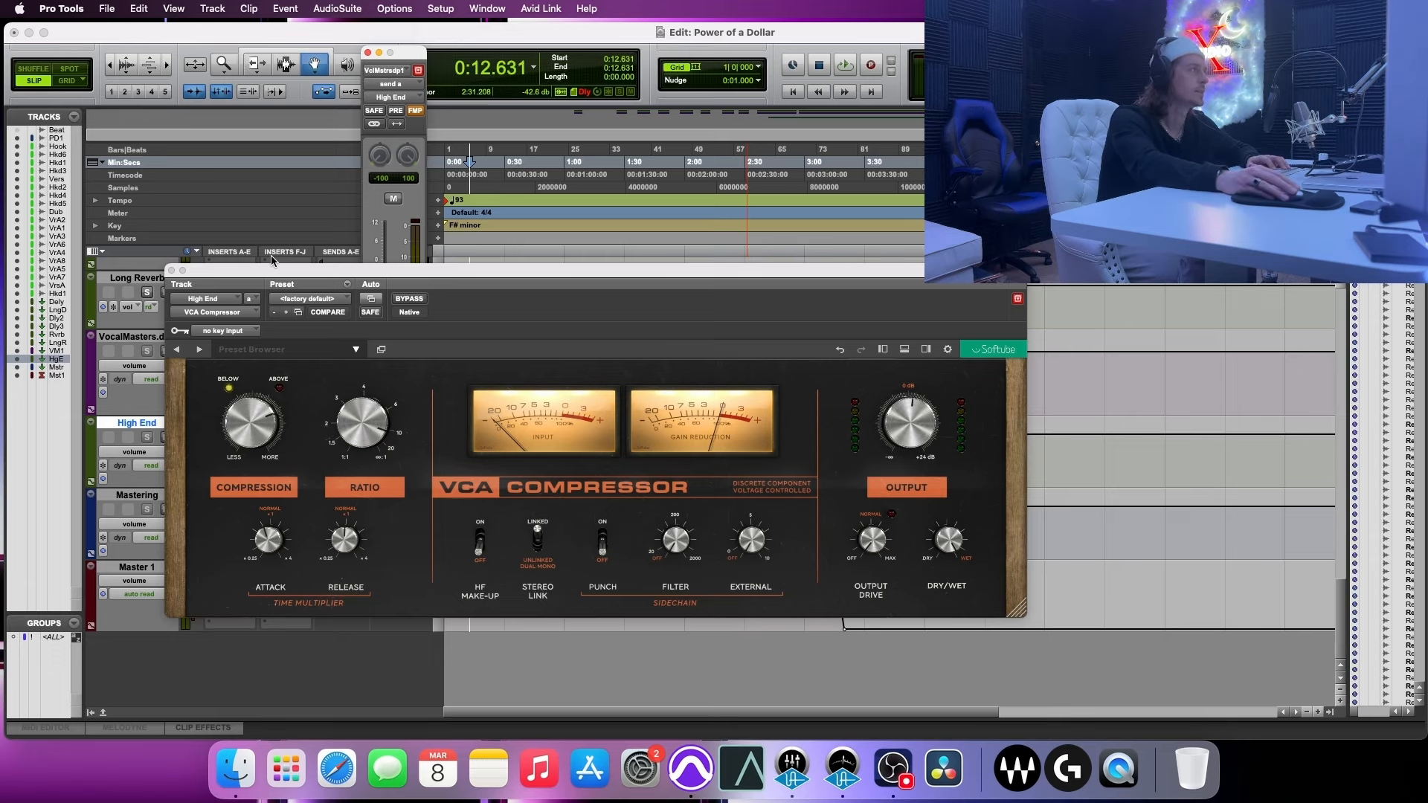
drag(277, 271, 332, 510)
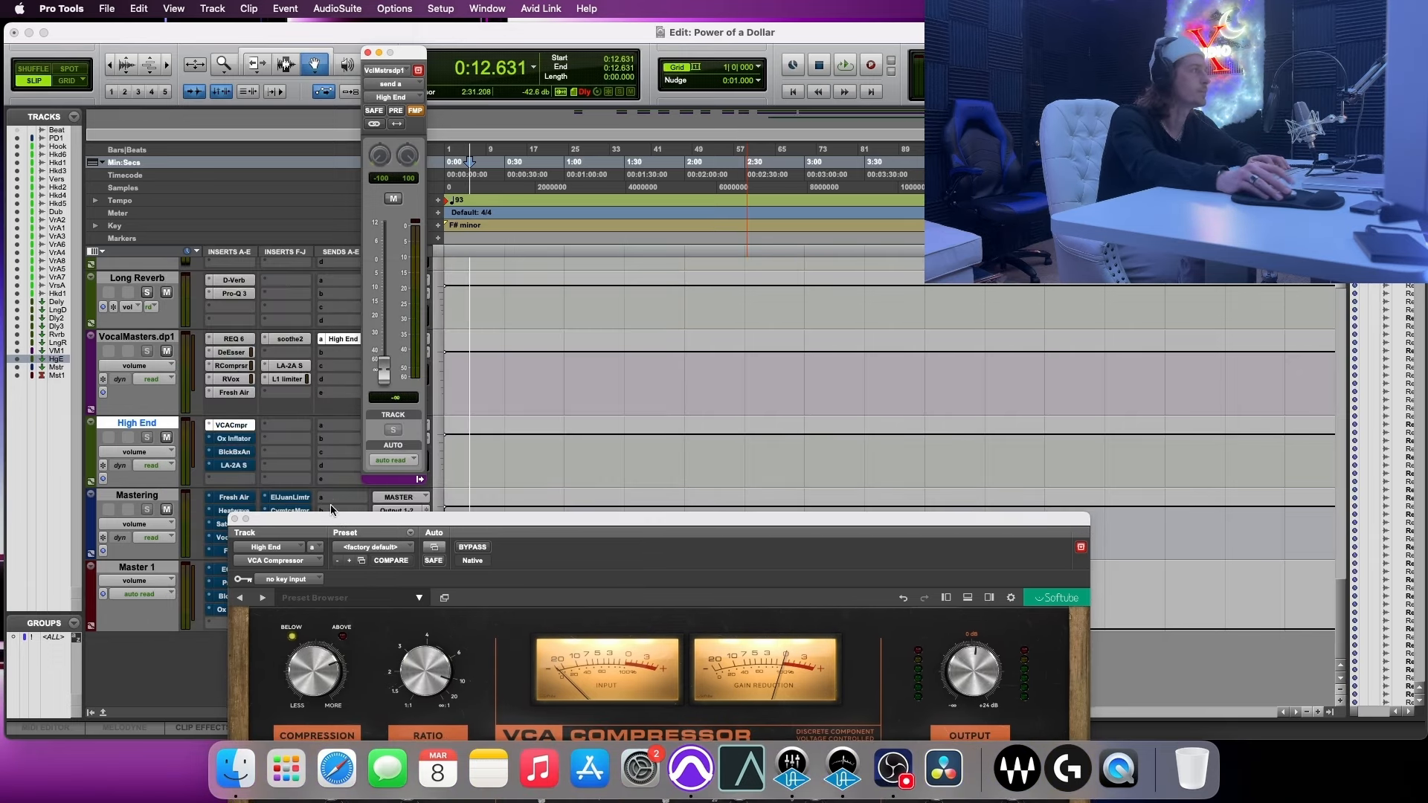
key(space)
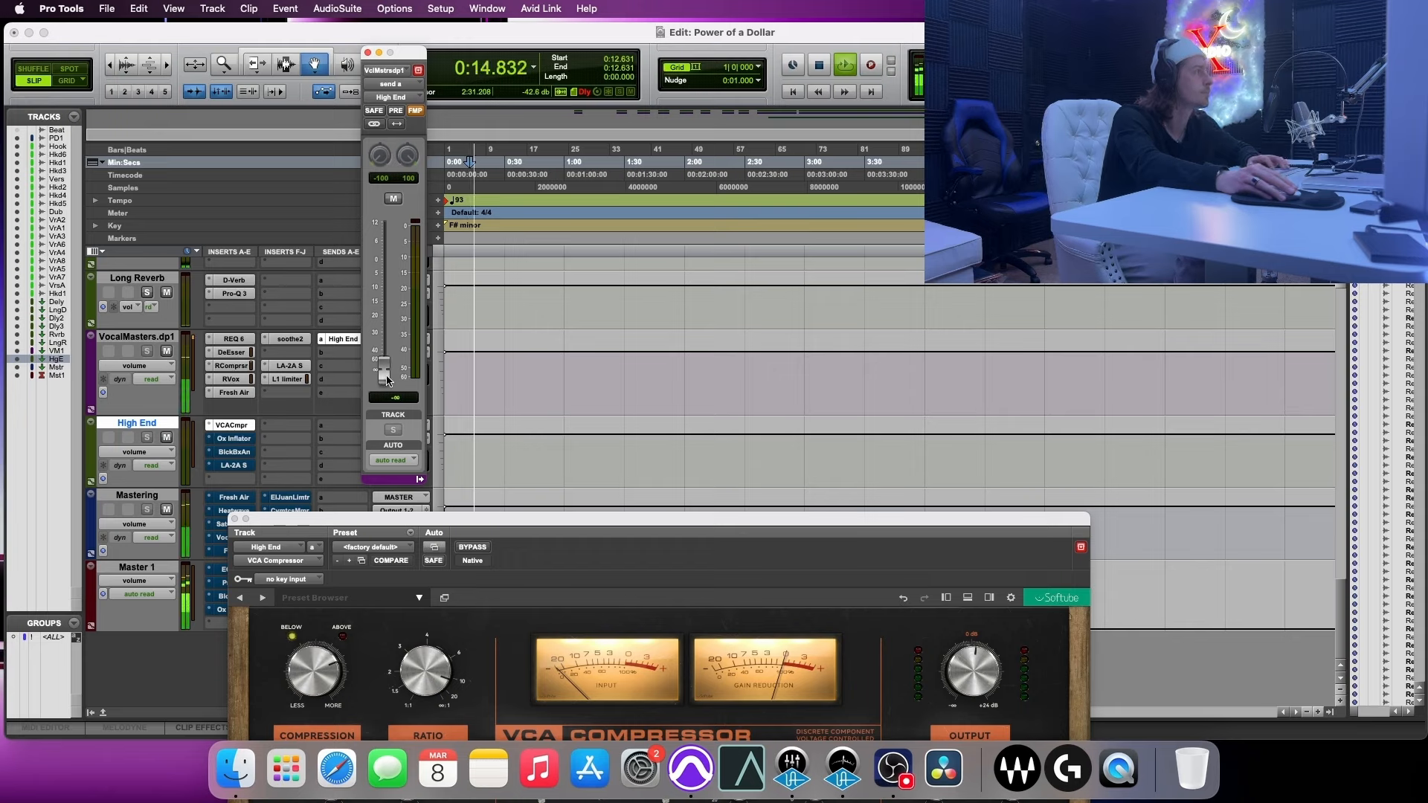
drag(387, 381, 396, 339)
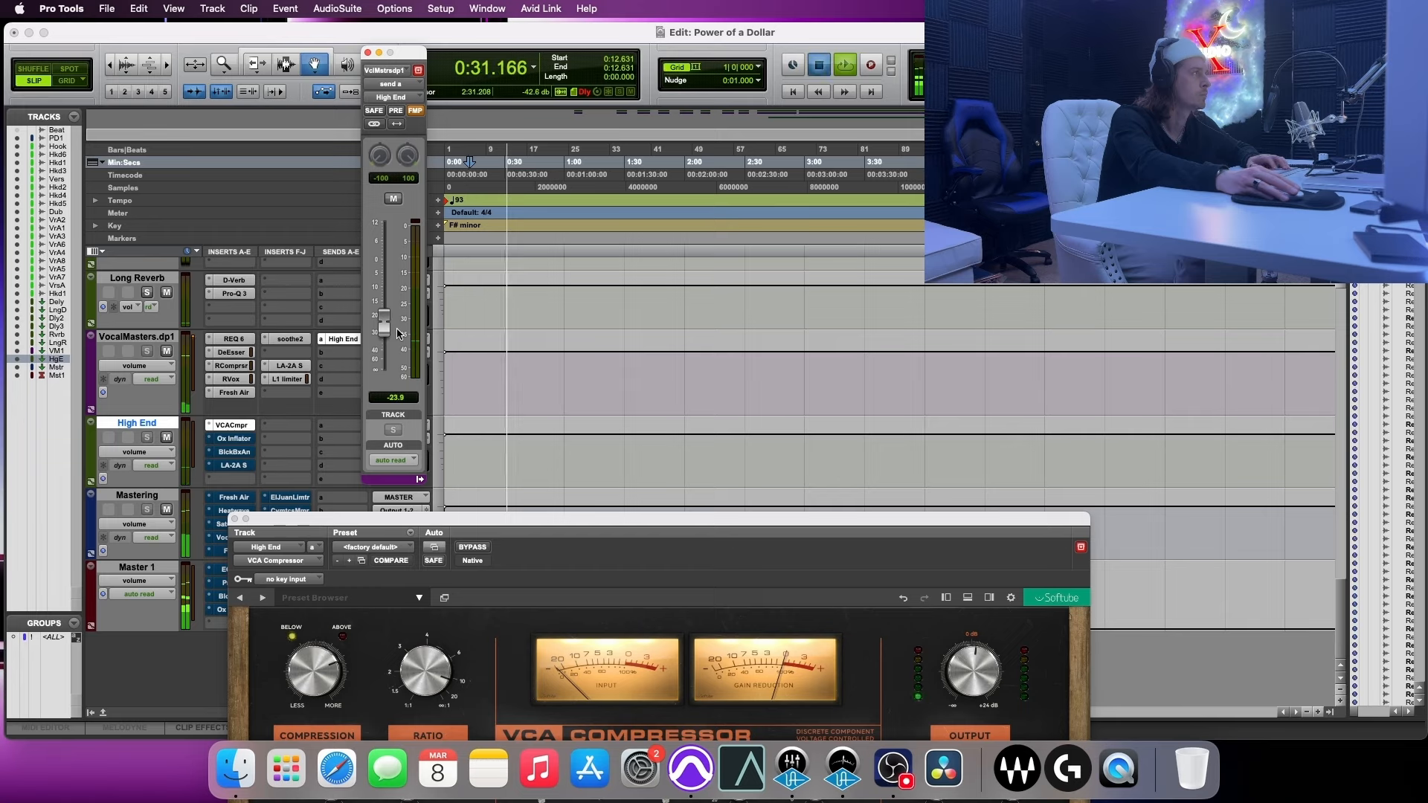
key(space)
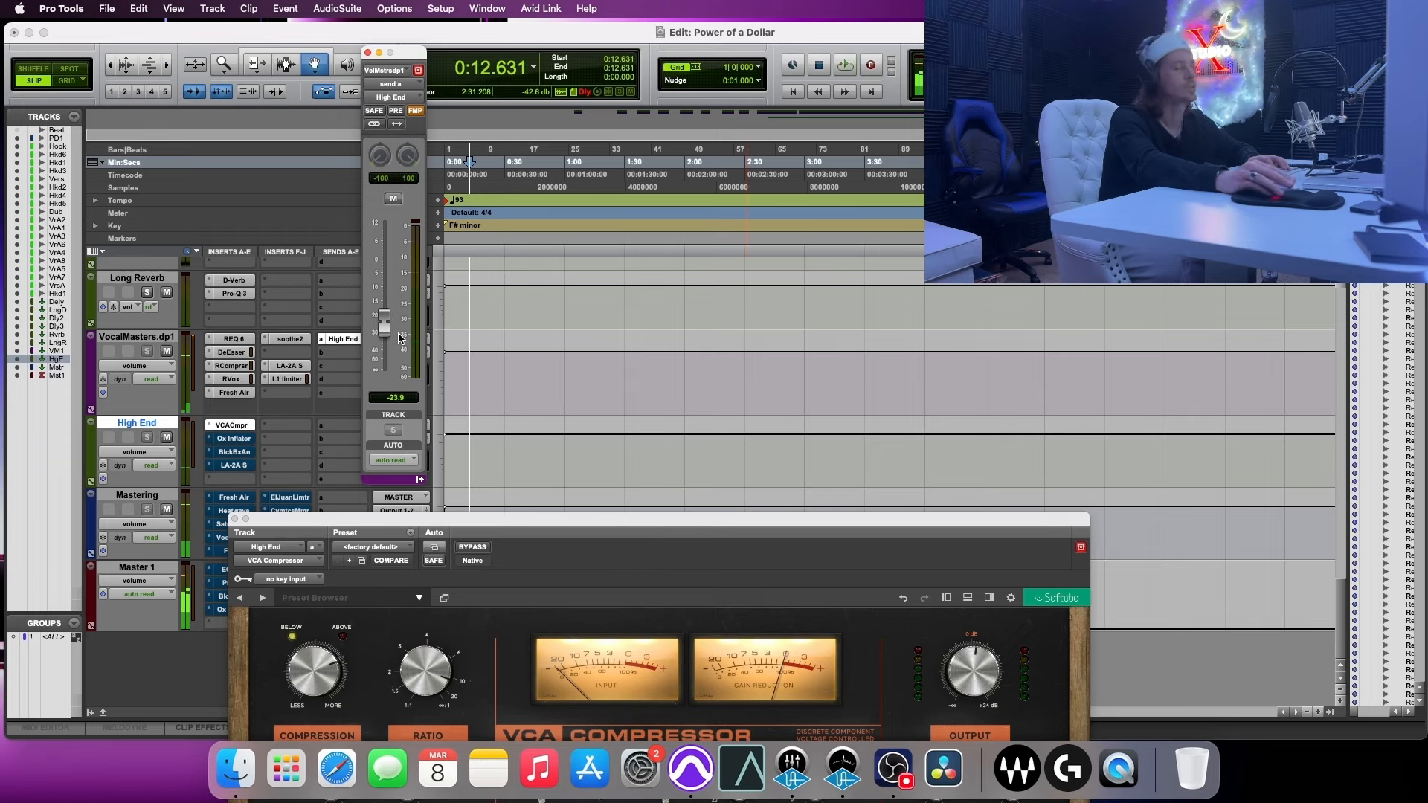
- Play the song with the High End send muted, unmute it to compare, and rearrange the send and VCA Compressor windows before stopping
click(393, 198)
key(space)
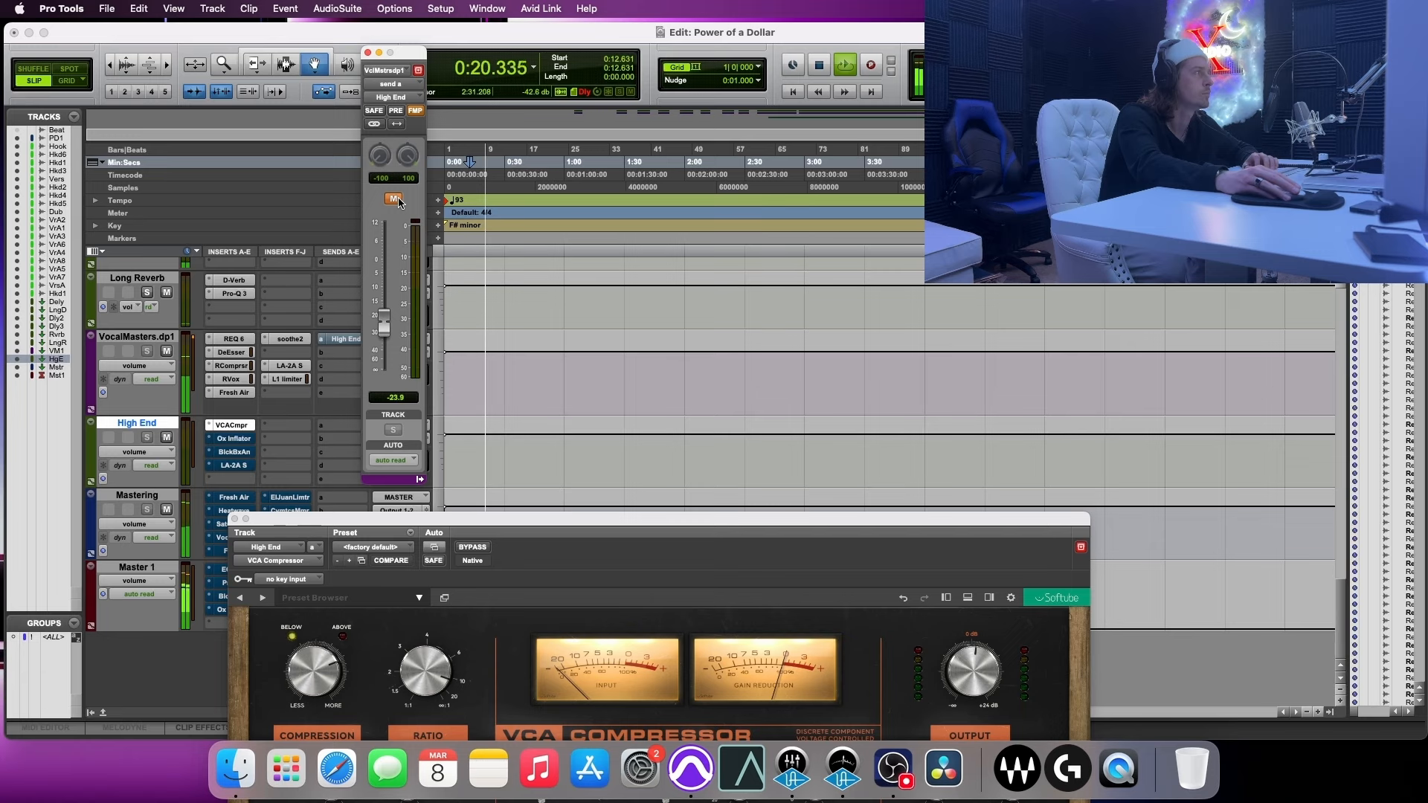
click(395, 199)
drag(459, 528, 429, 387)
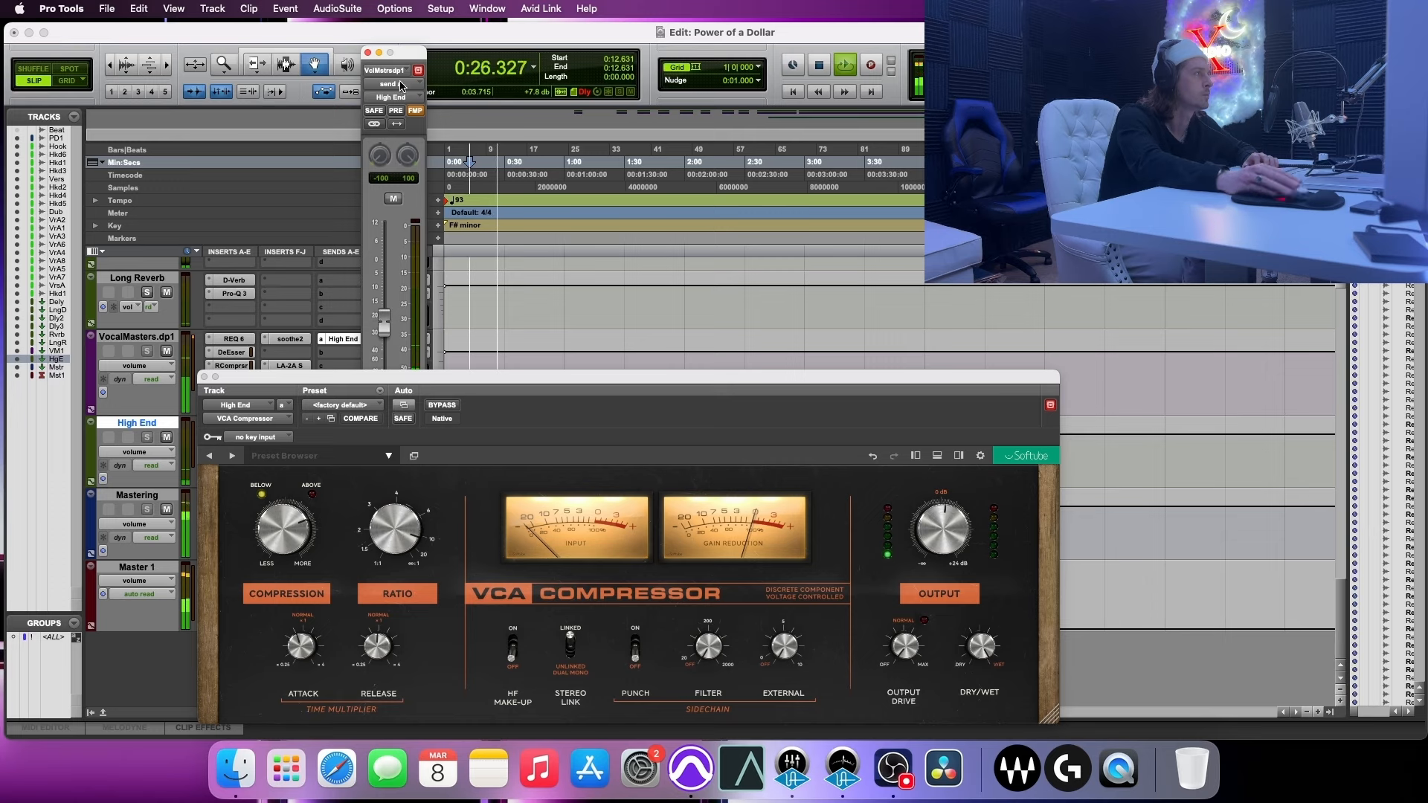
mouse_move(402, 54)
mouse_down()
mouse_move(415, 61)
mouse_move(414, 29)
mouse_up()
key(space)
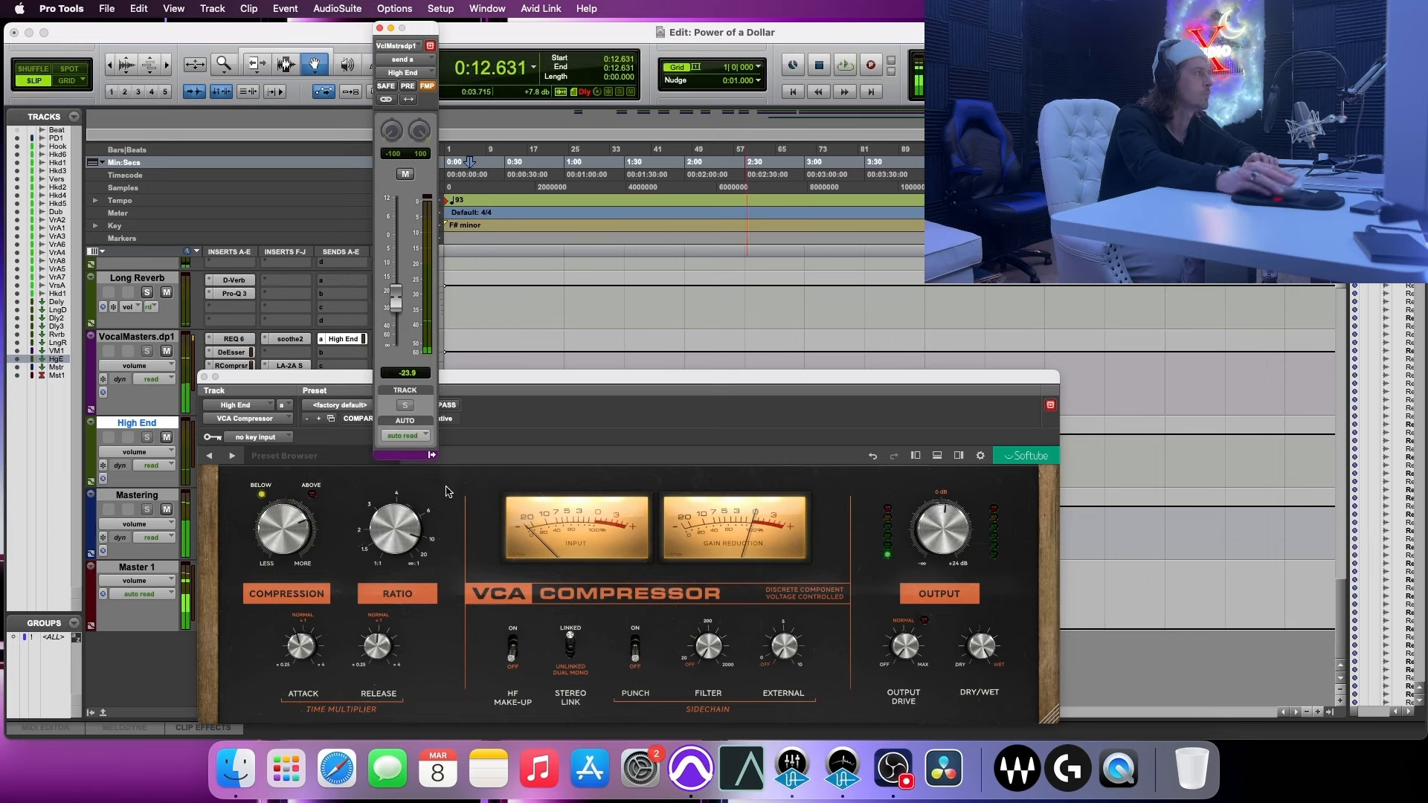
- Pull the High End send down to minus infinity again, replay the song while bringing it back to -23.9 dB, then stop
click(299, 543)
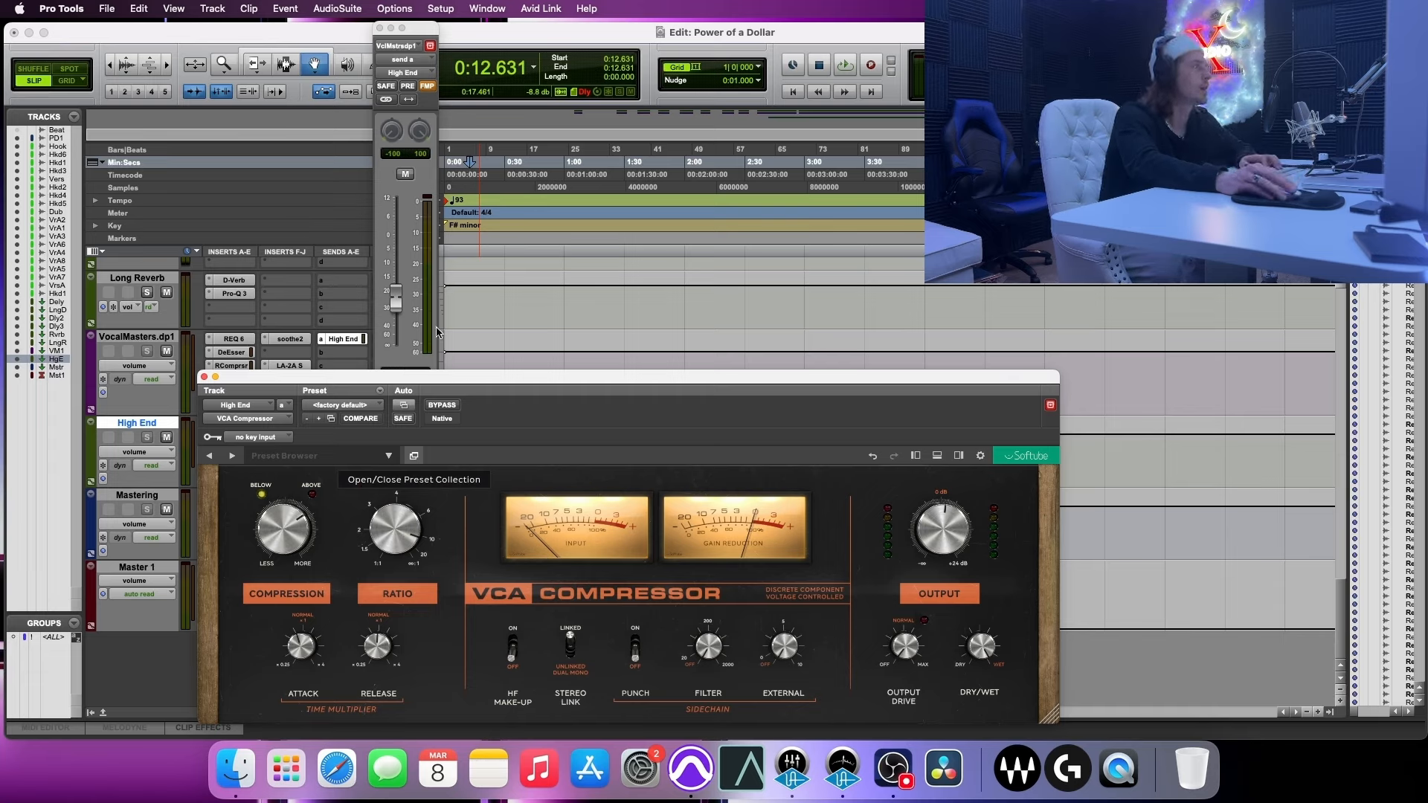
click(400, 301)
drag(399, 302, 396, 347)
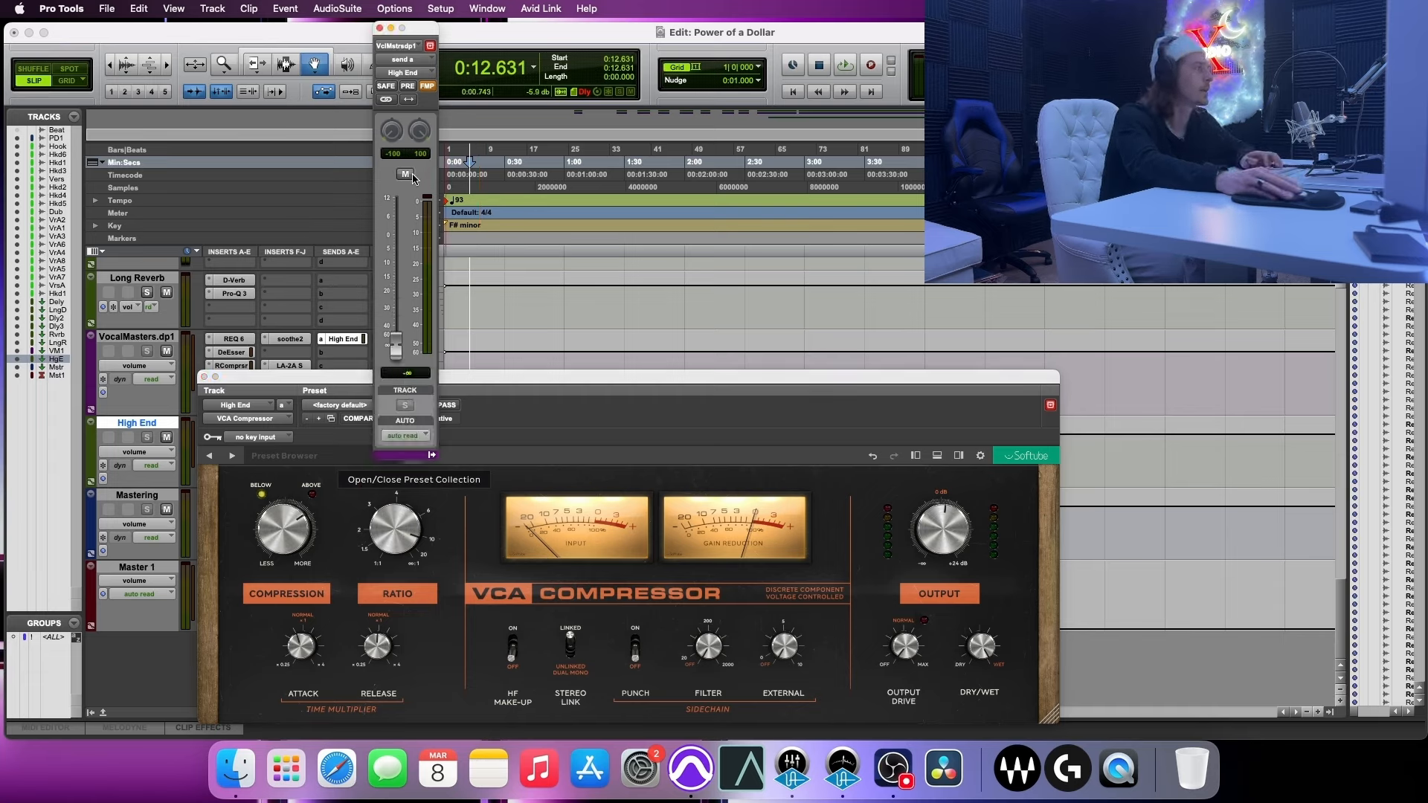
key(space)
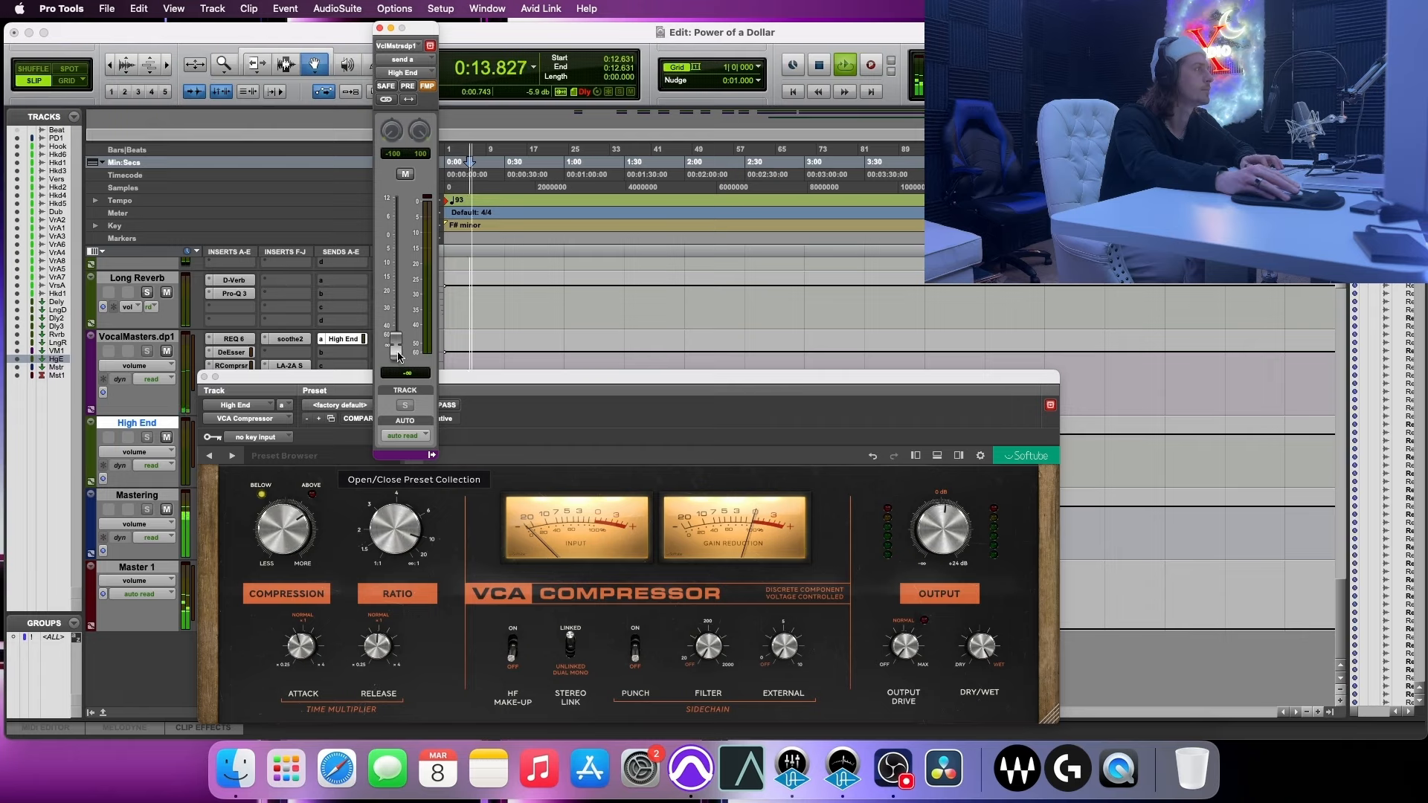
drag(400, 355, 408, 318)
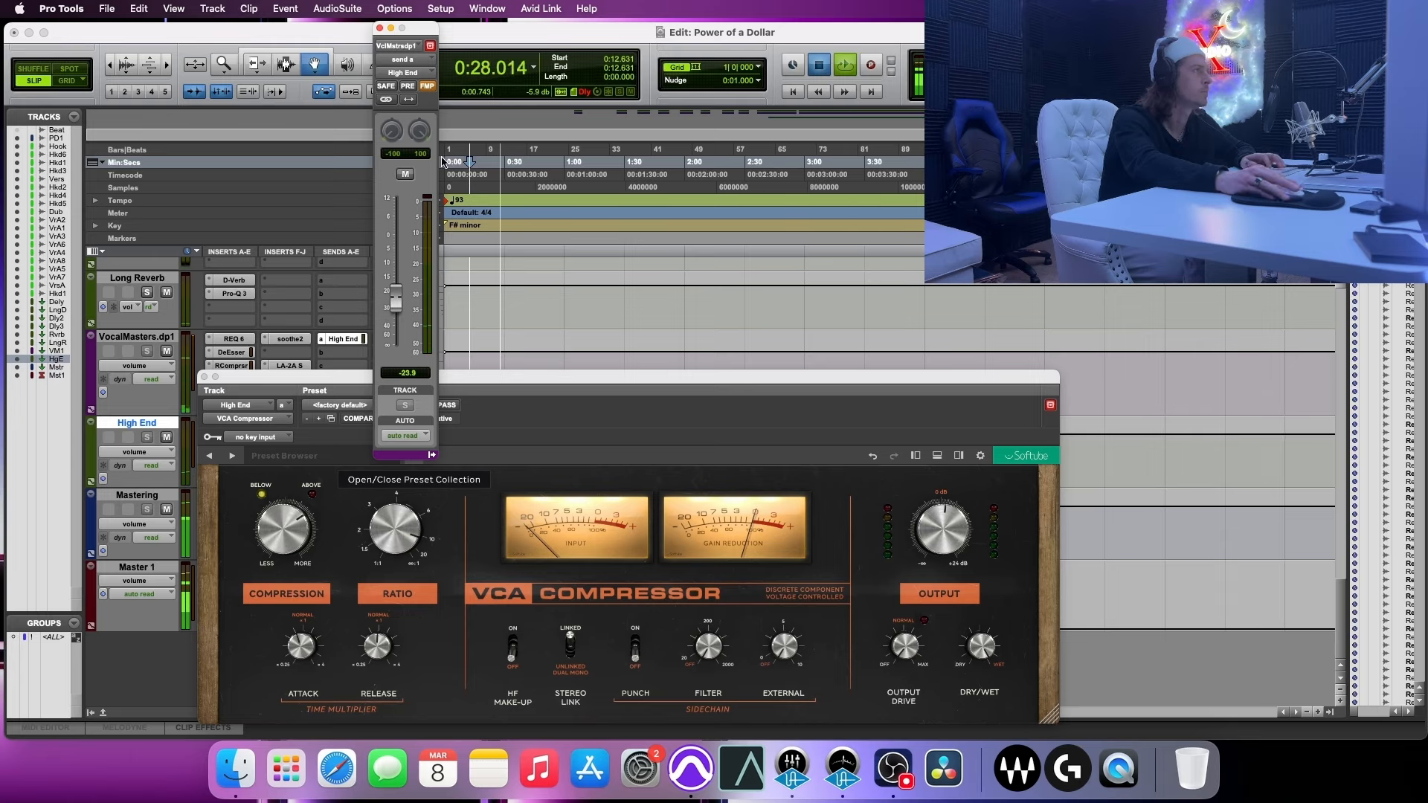
key(space)
- Audition the vocal with the High End send muted and then unmuted during playback, and stop
click(407, 174)
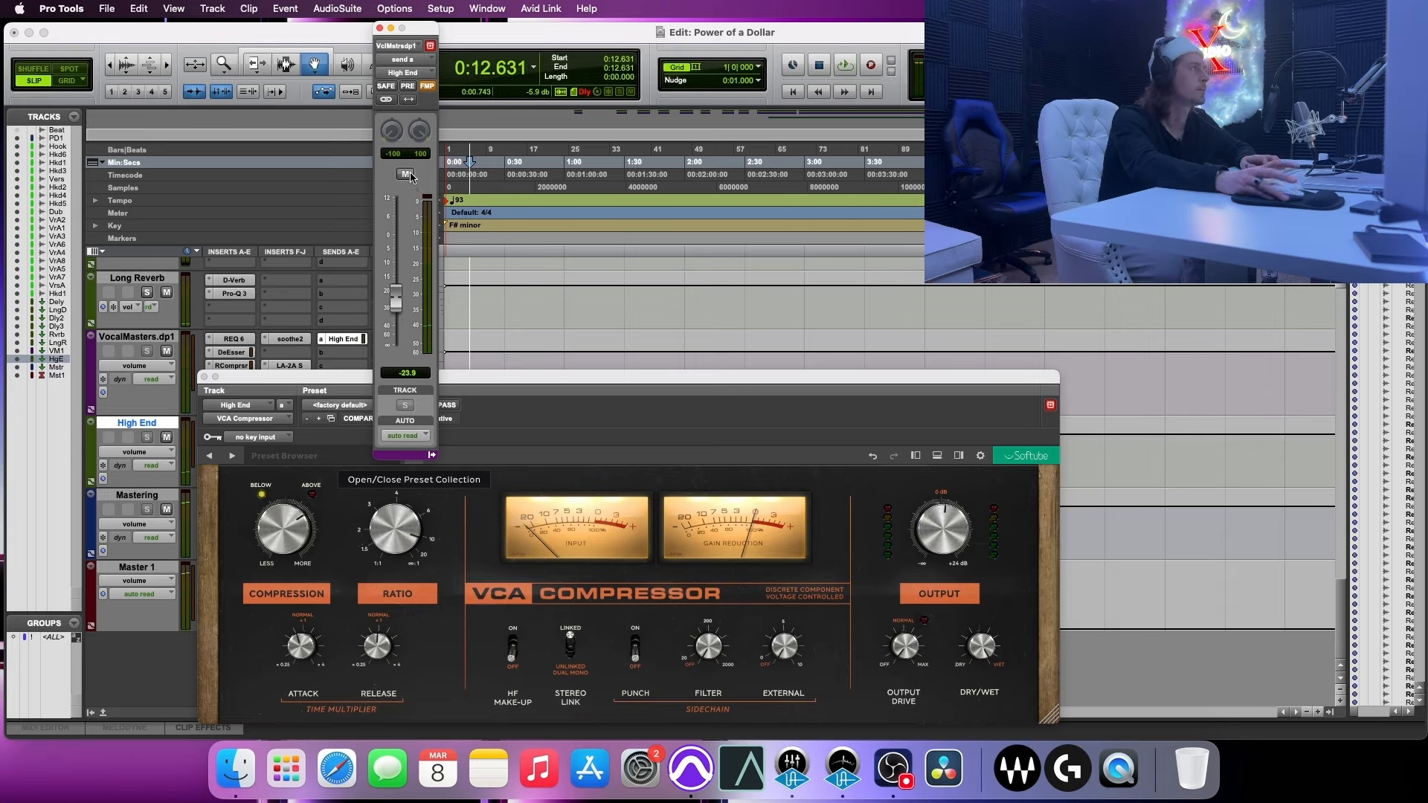
key(space)
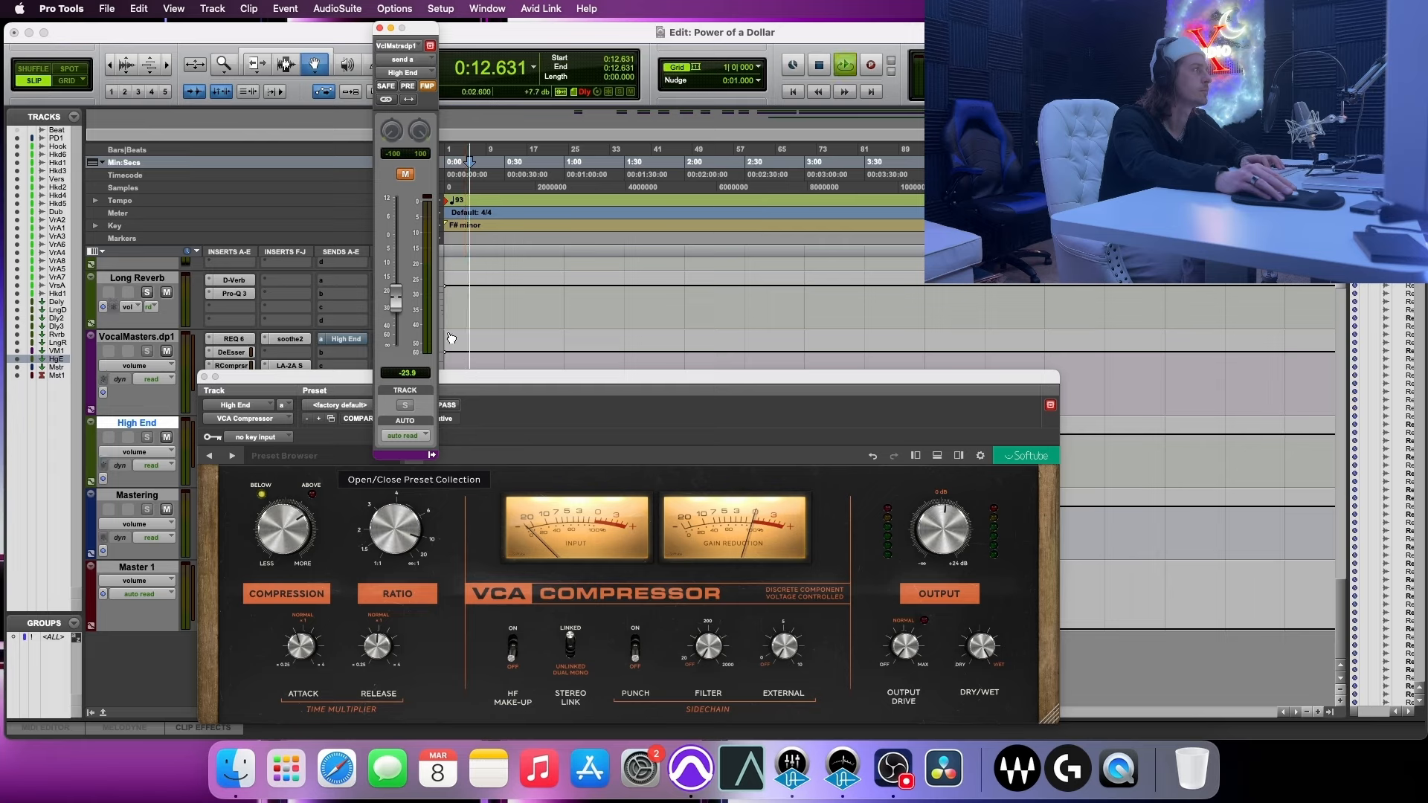
click(405, 176)
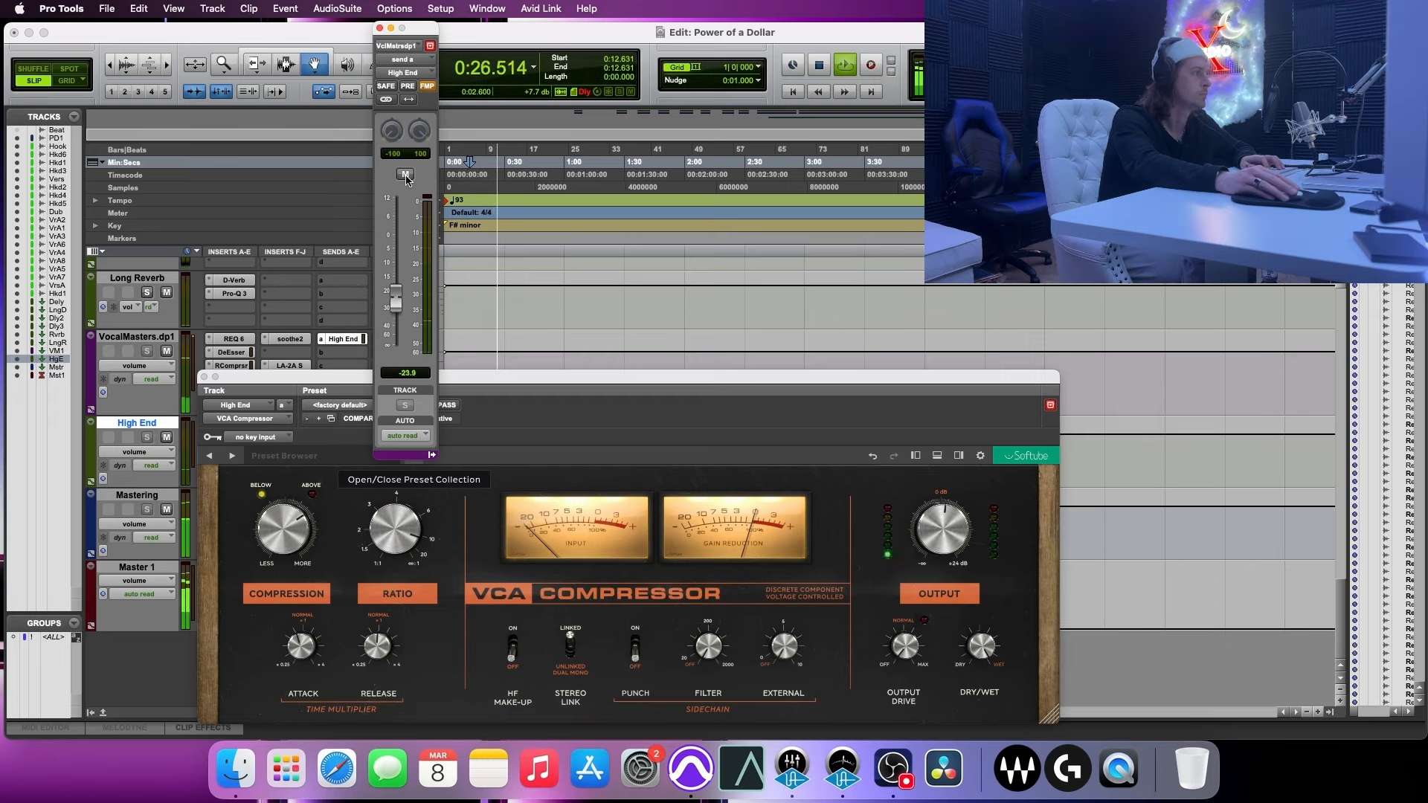
key(space)
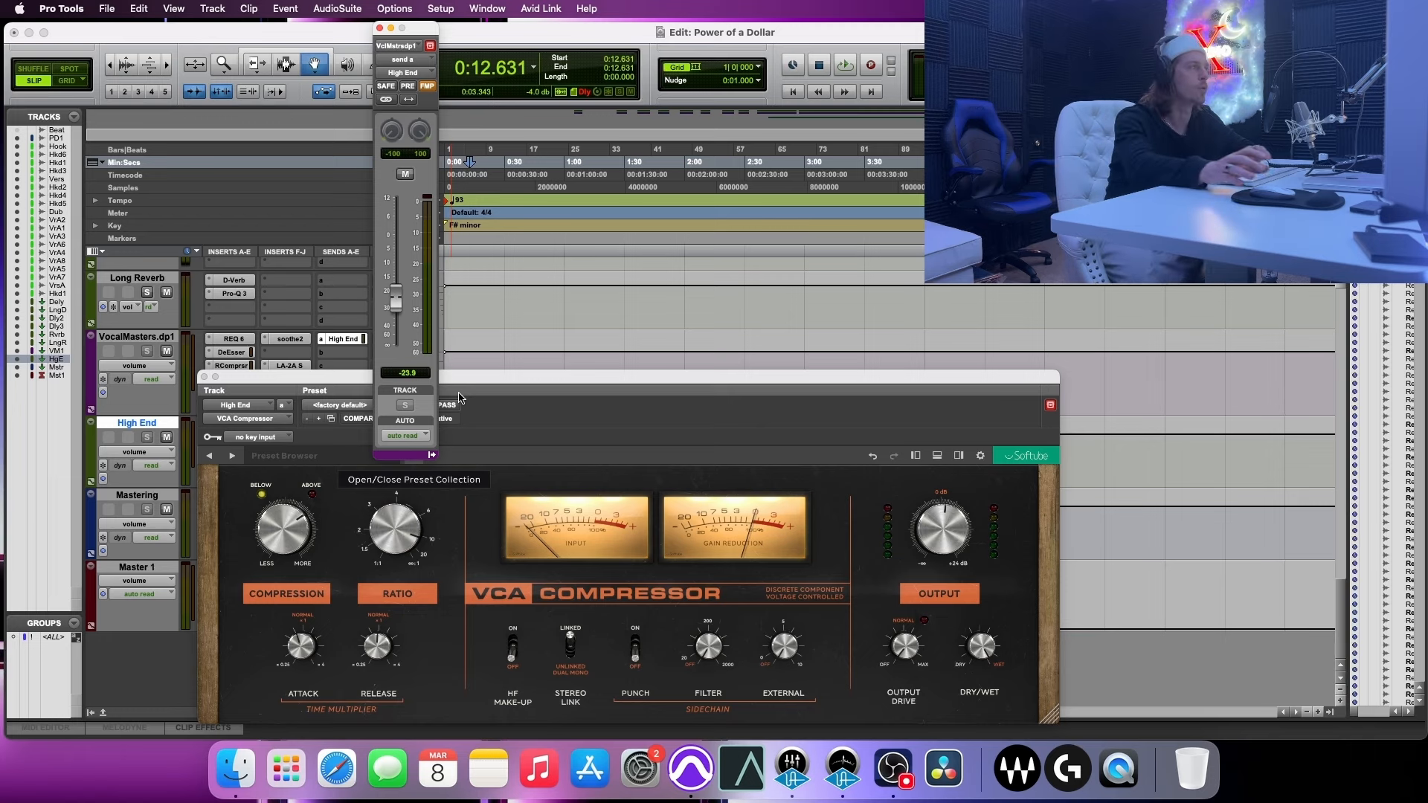
- Close the send and VCA Compressor windows and move VCA Compressor from the High End track back to the Mastering track's inserts
click(379, 28)
click(204, 377)
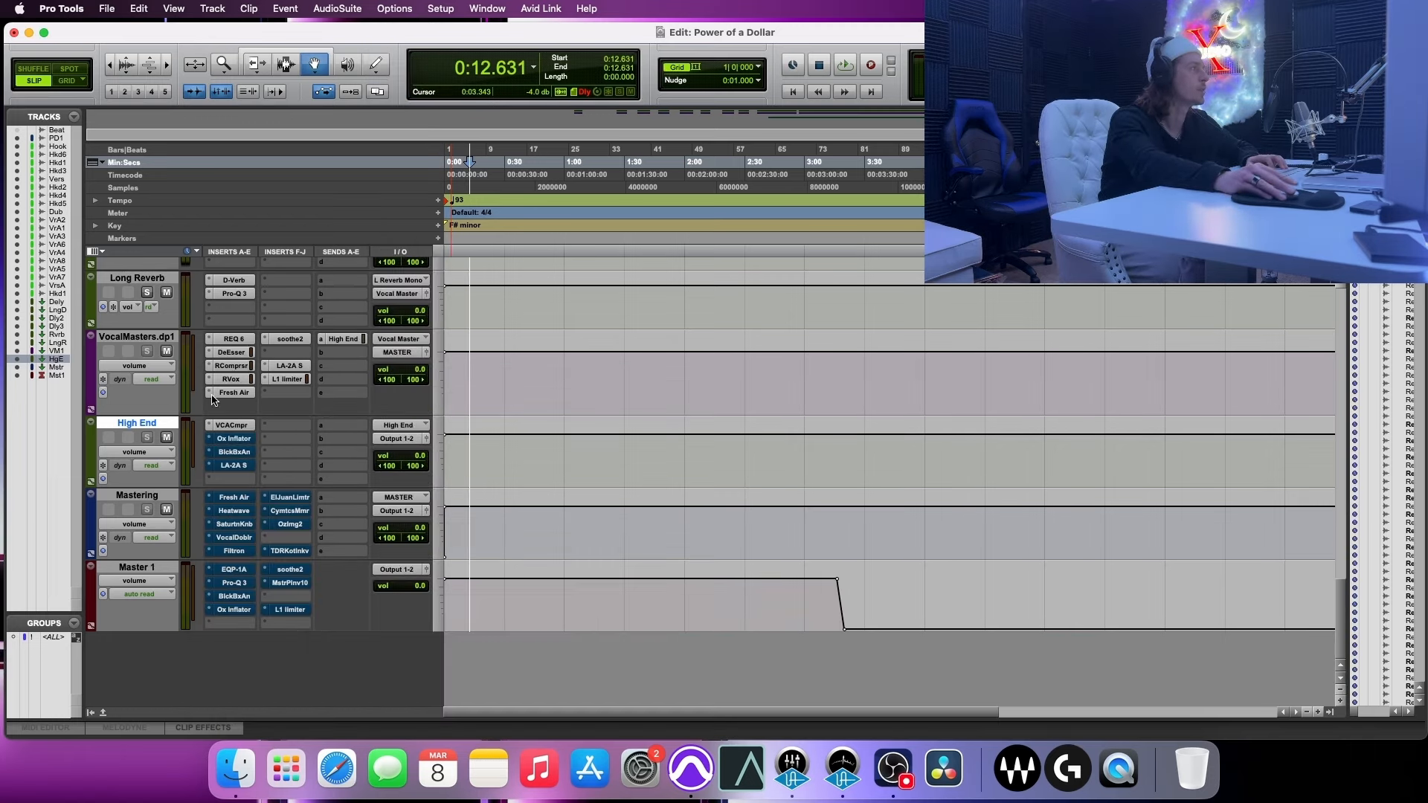
drag(240, 431, 295, 543)
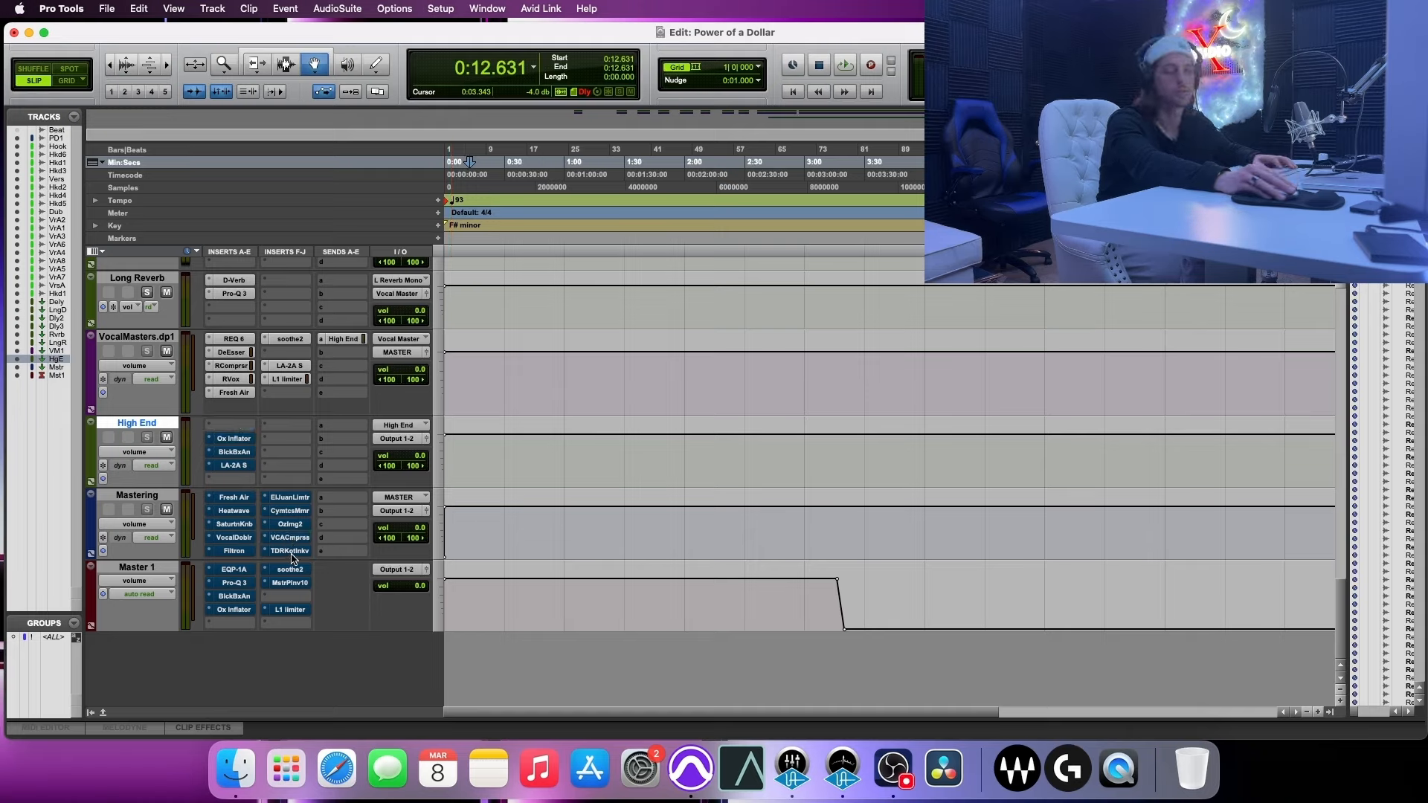
- Open TDR Kotelnikov on the Mastering track, take it out of bypass, and move it to the fifth insert of Master 1
click(287, 551)
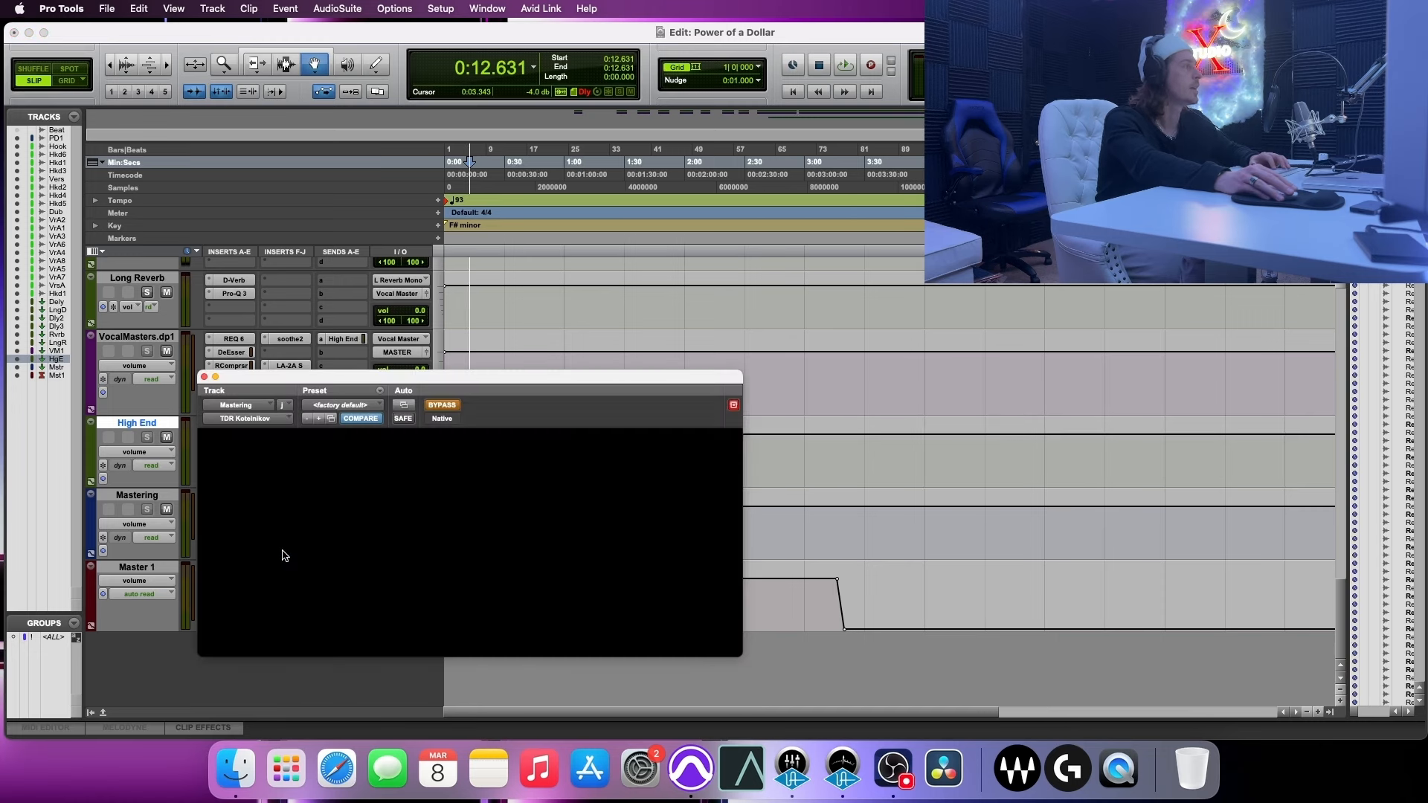
click(432, 406)
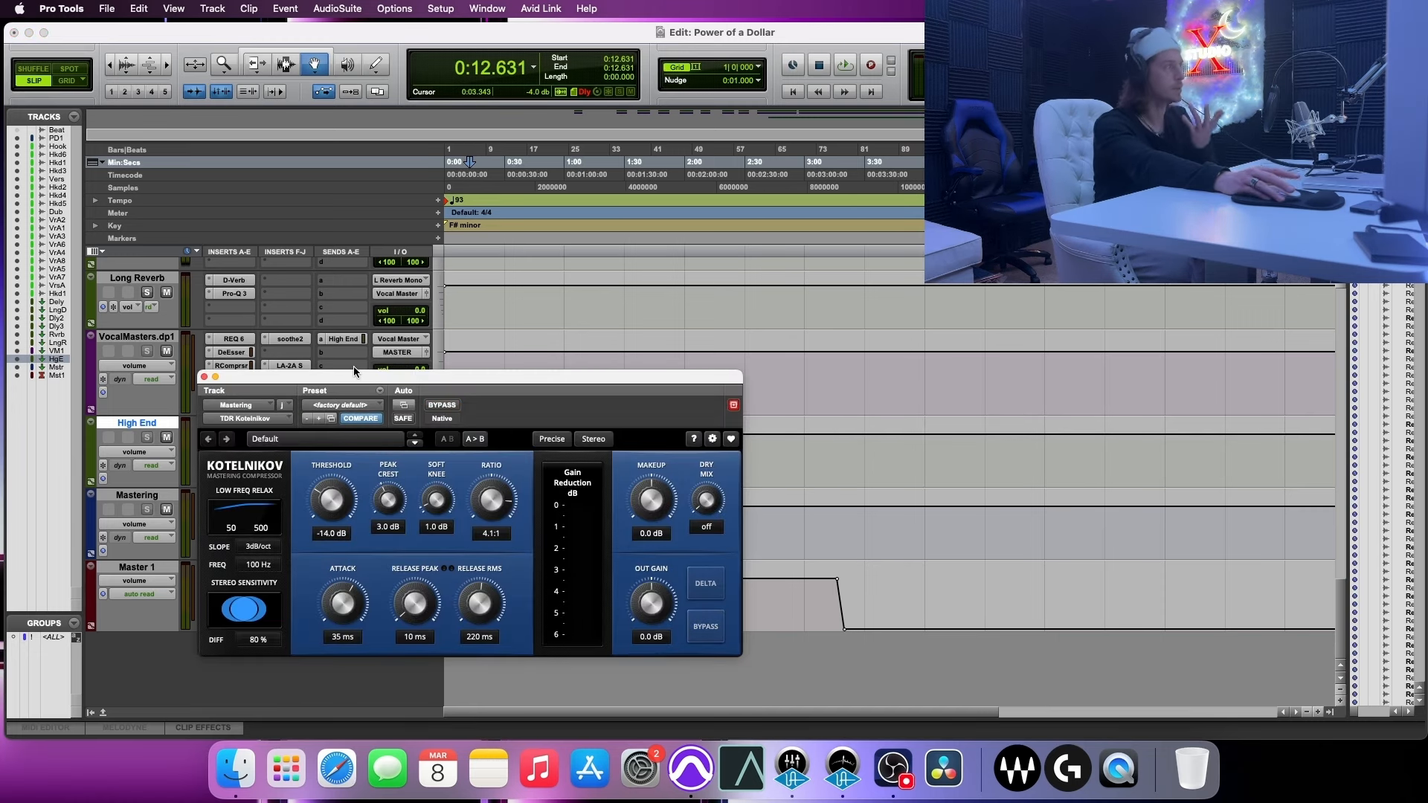
drag(320, 380, 432, 232)
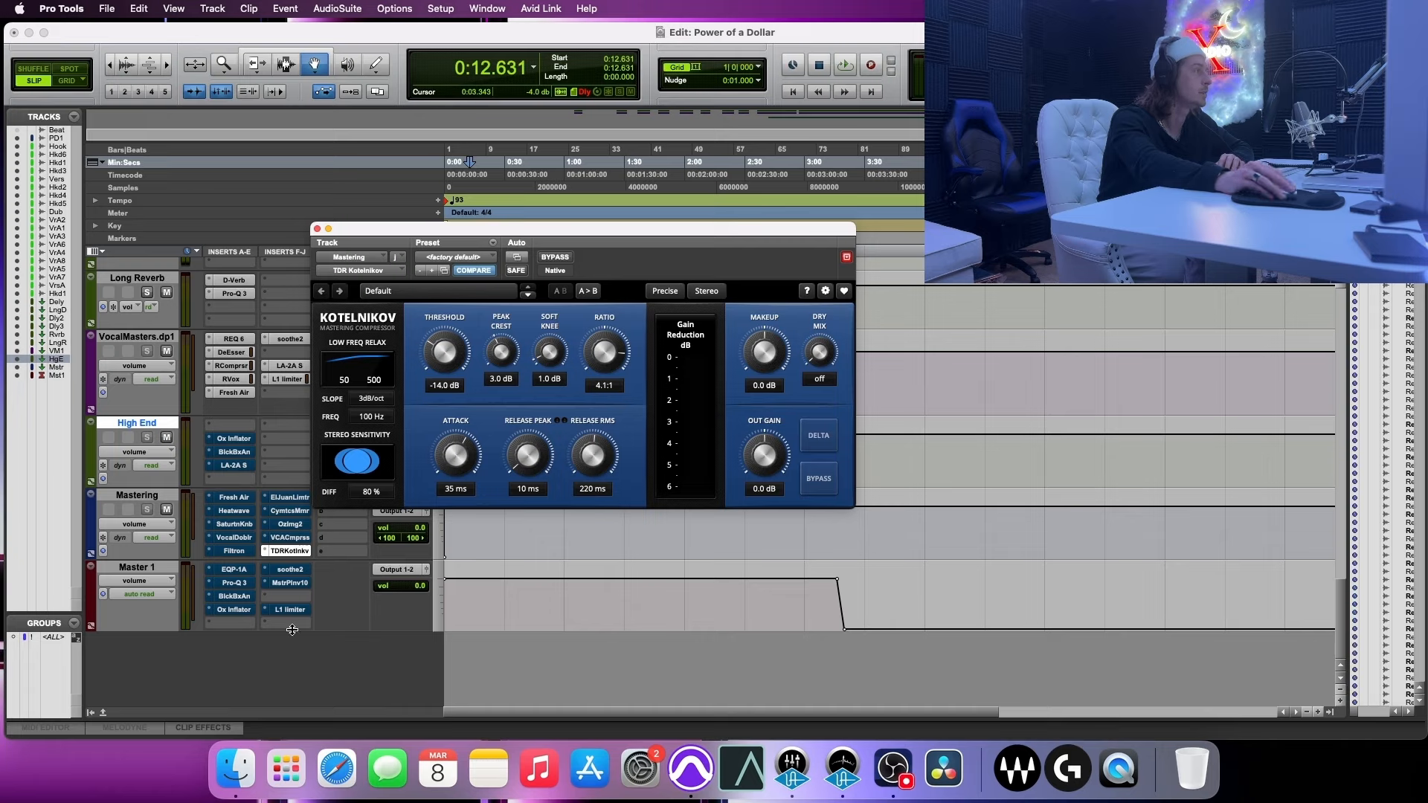
click(298, 556)
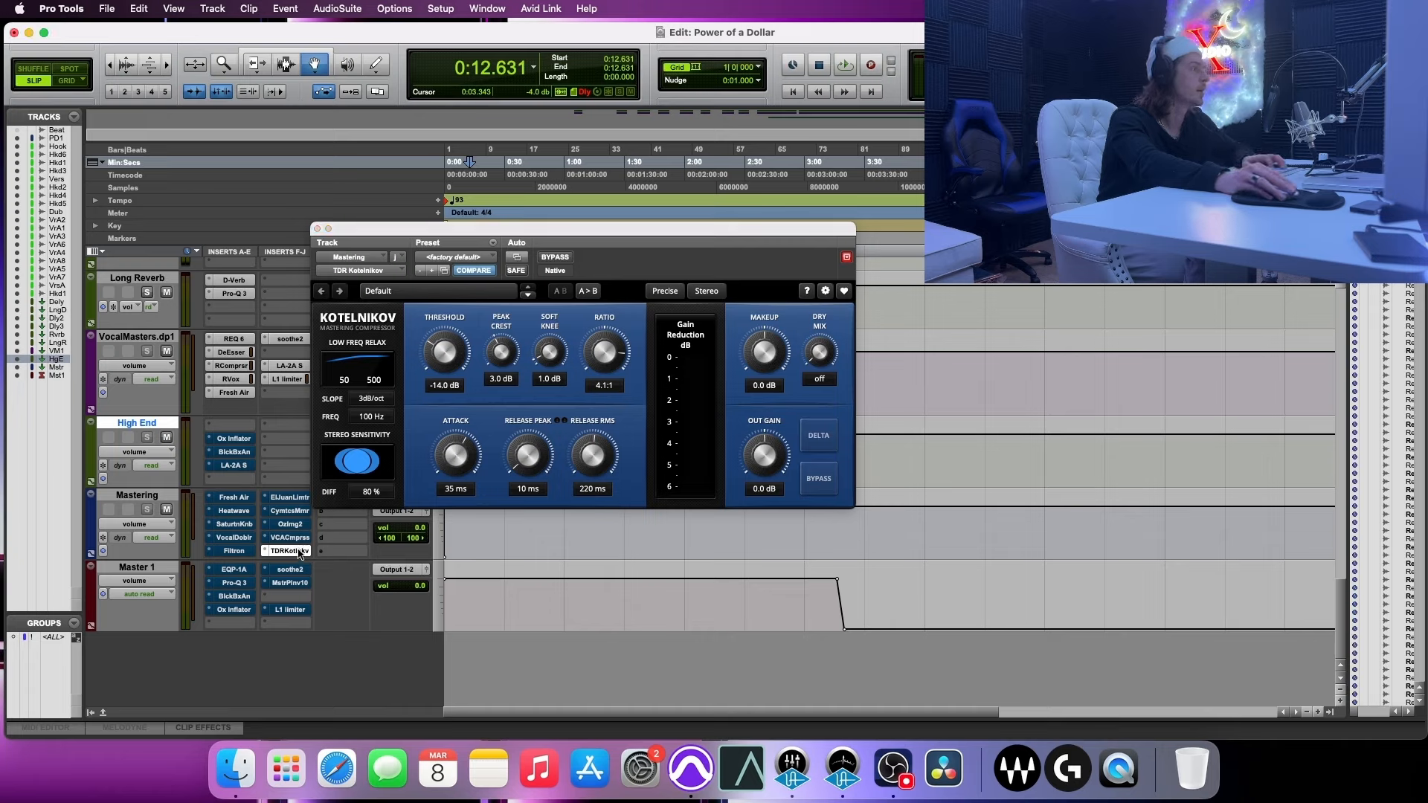
drag(244, 615, 243, 630)
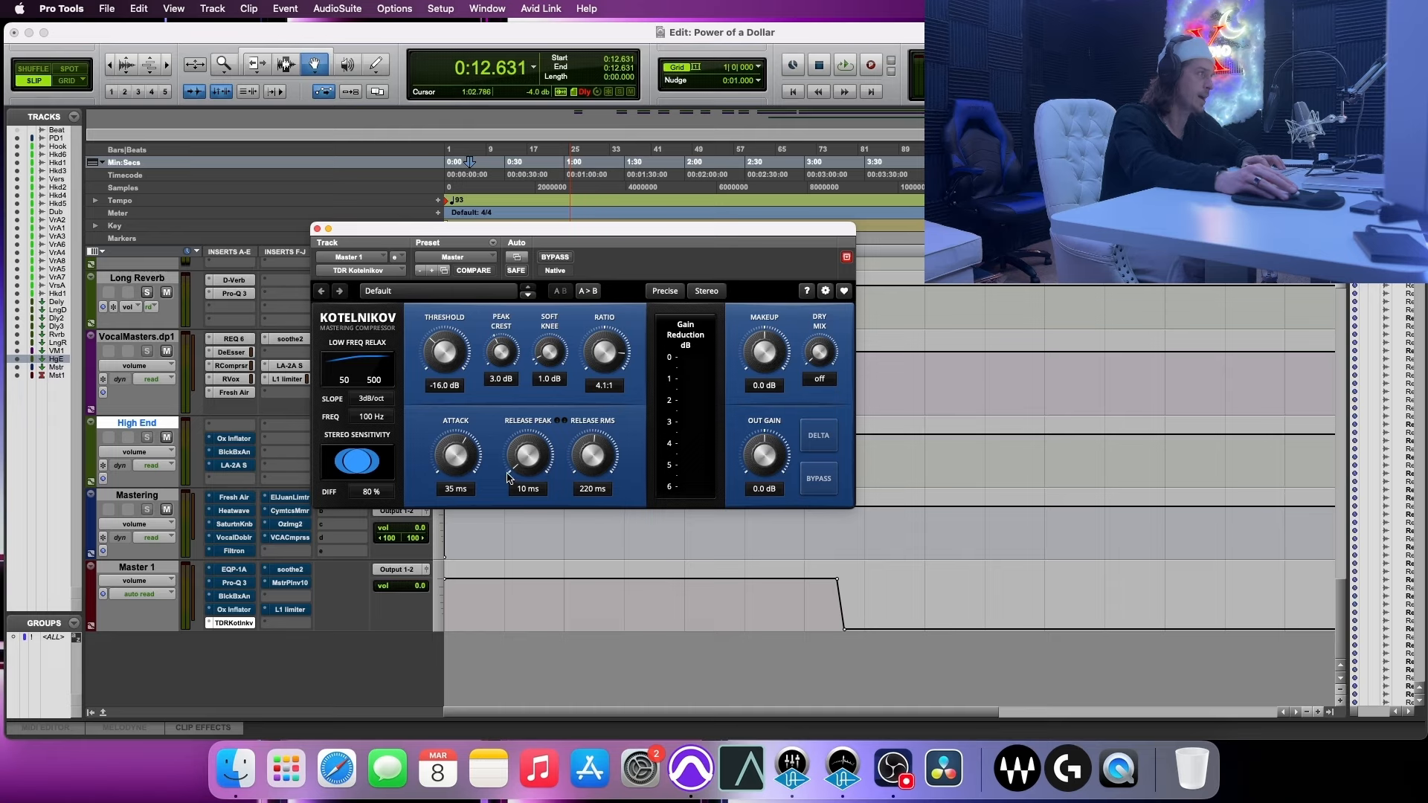
- Set TDR Kotelnikov's Threshold on Master 1 to -16.7 dB while the song plays, then stop
drag(528, 453, 528, 458)
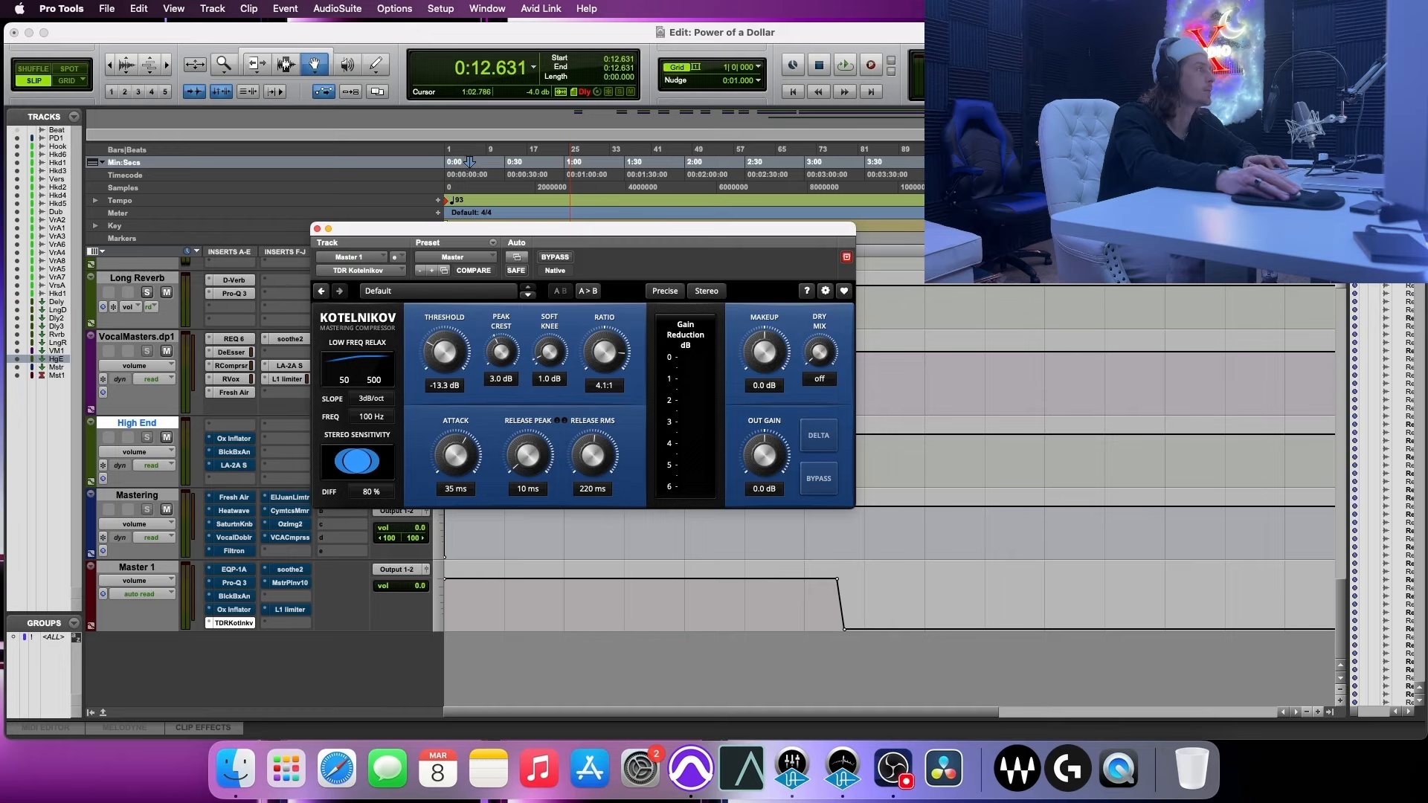
key(space)
drag(445, 359, 446, 375)
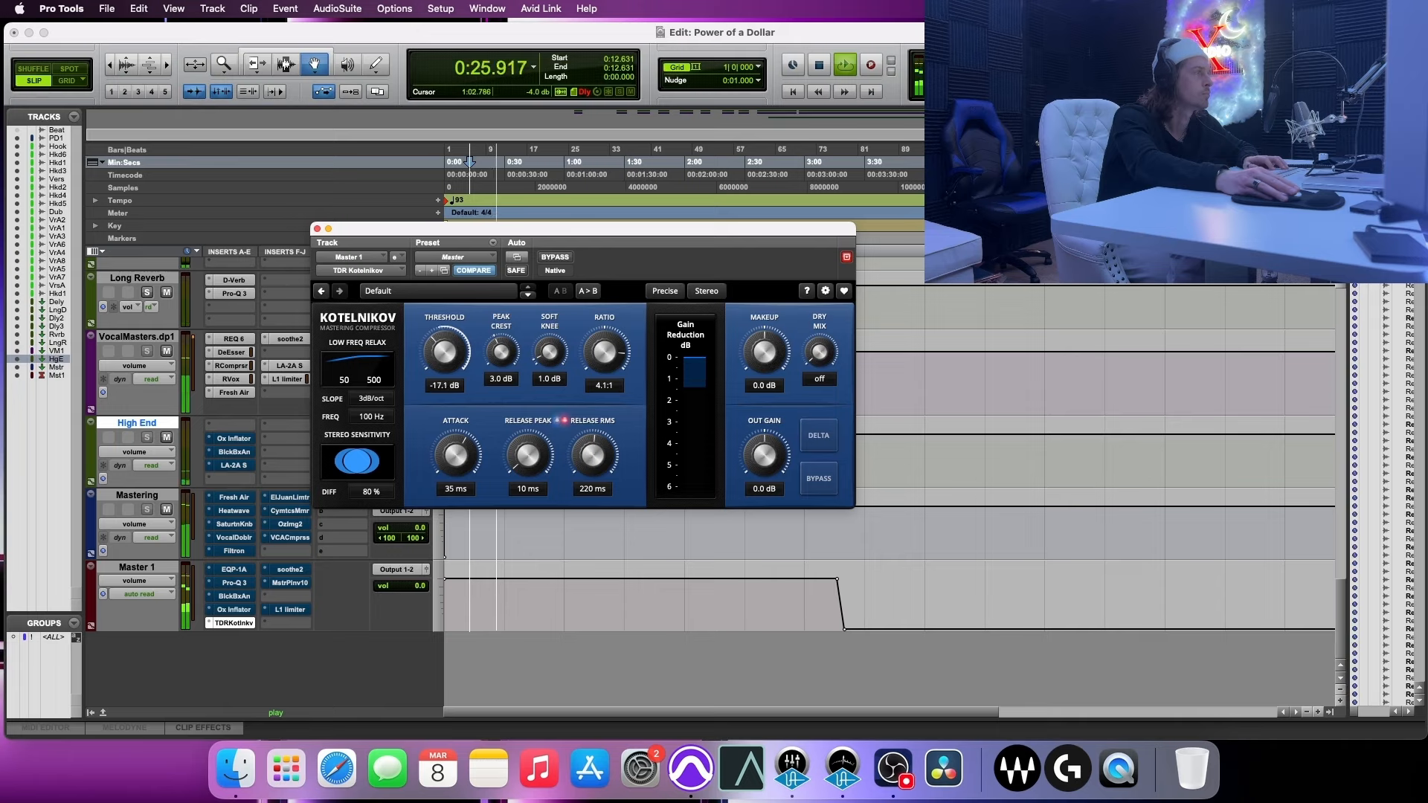
drag(421, 332, 421, 332)
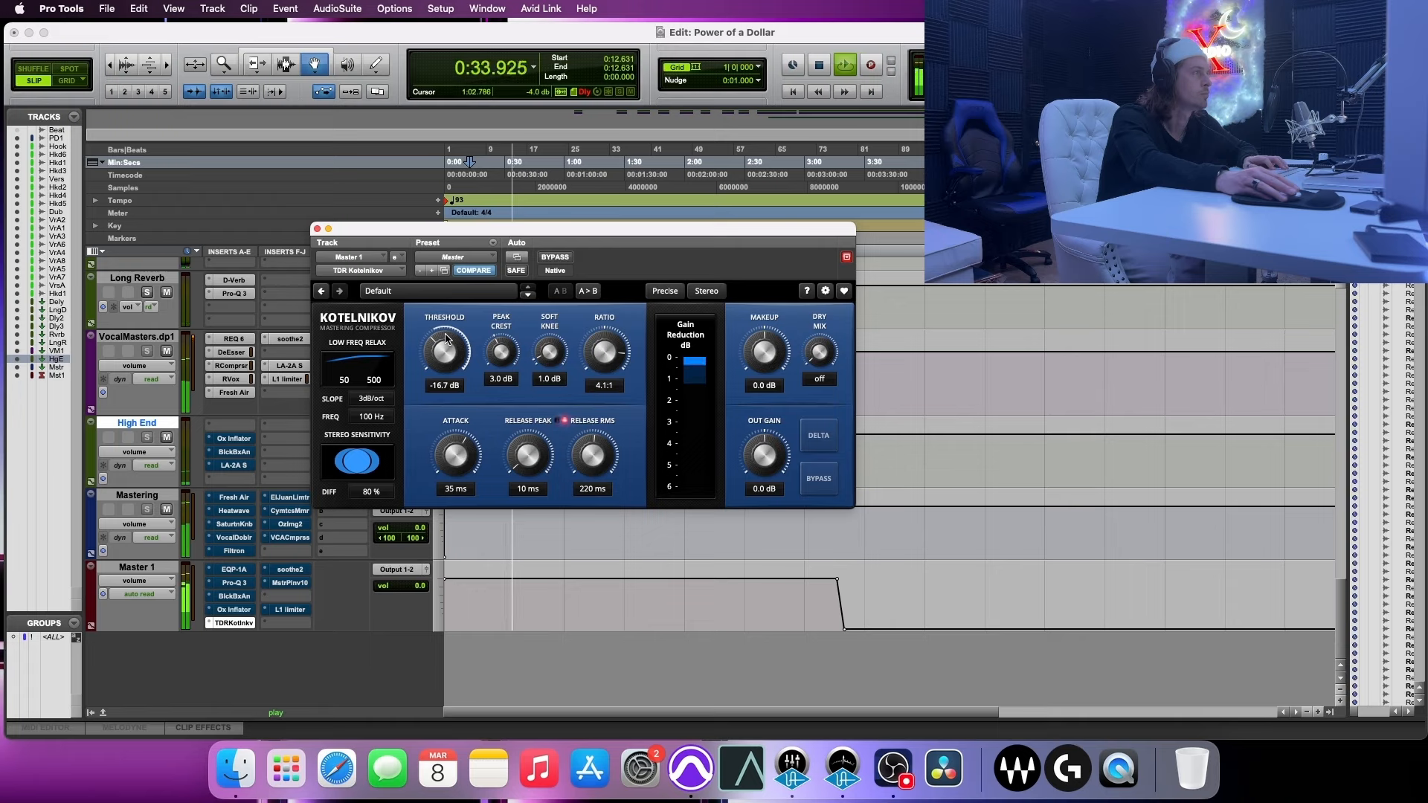
key(space)
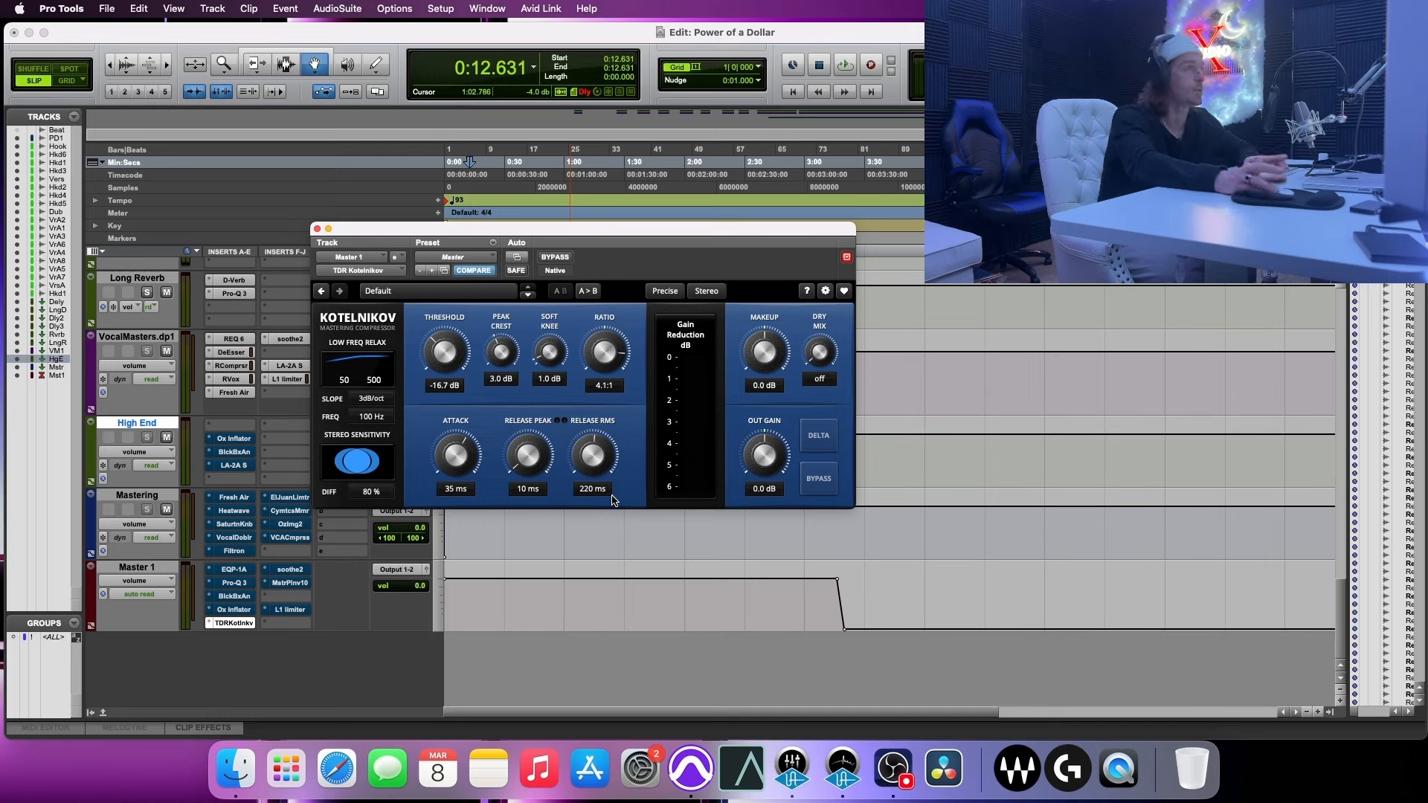
- Compare the mix with TDR Kotelnikov bypassed and active during playback, leave it active, and stop
click(563, 257)
key(space)
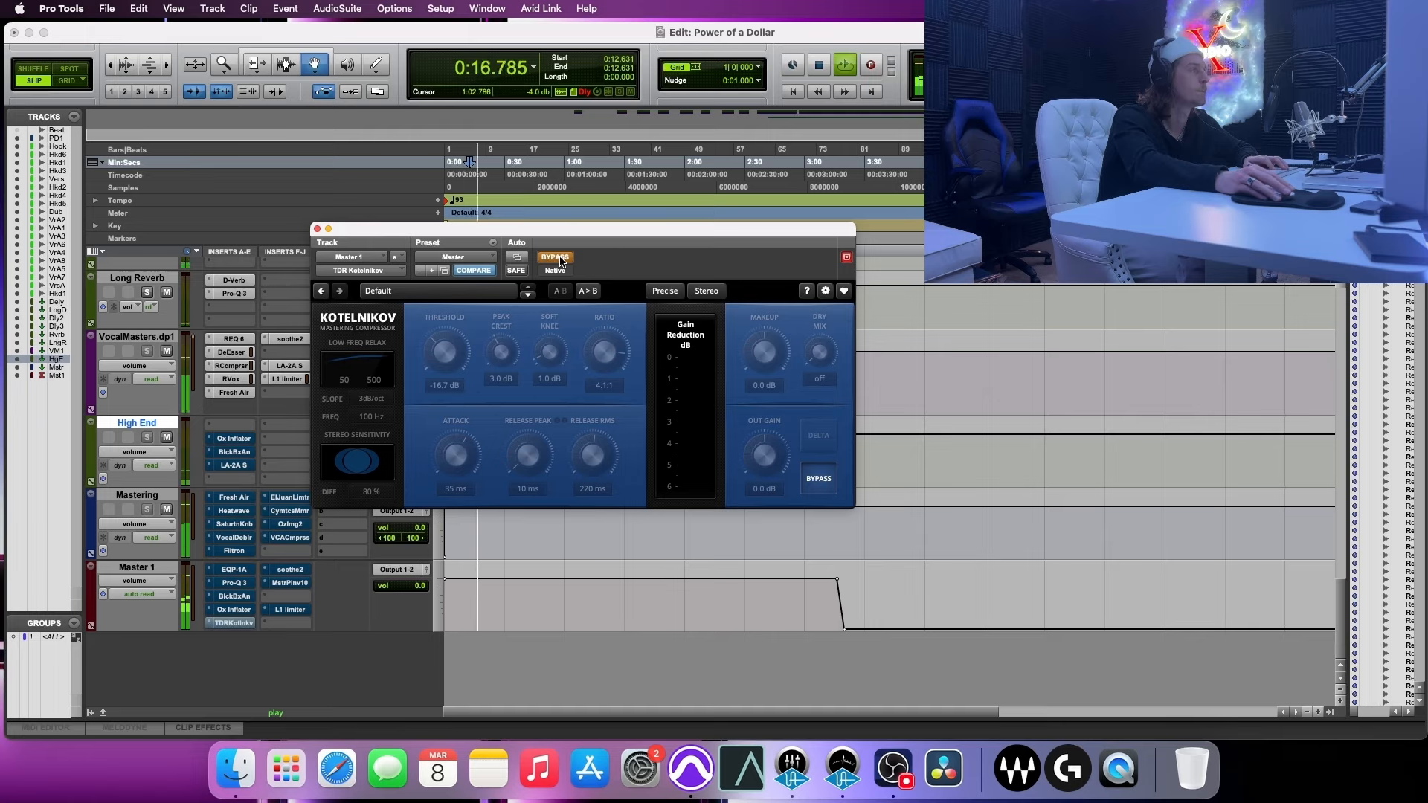
click(562, 258)
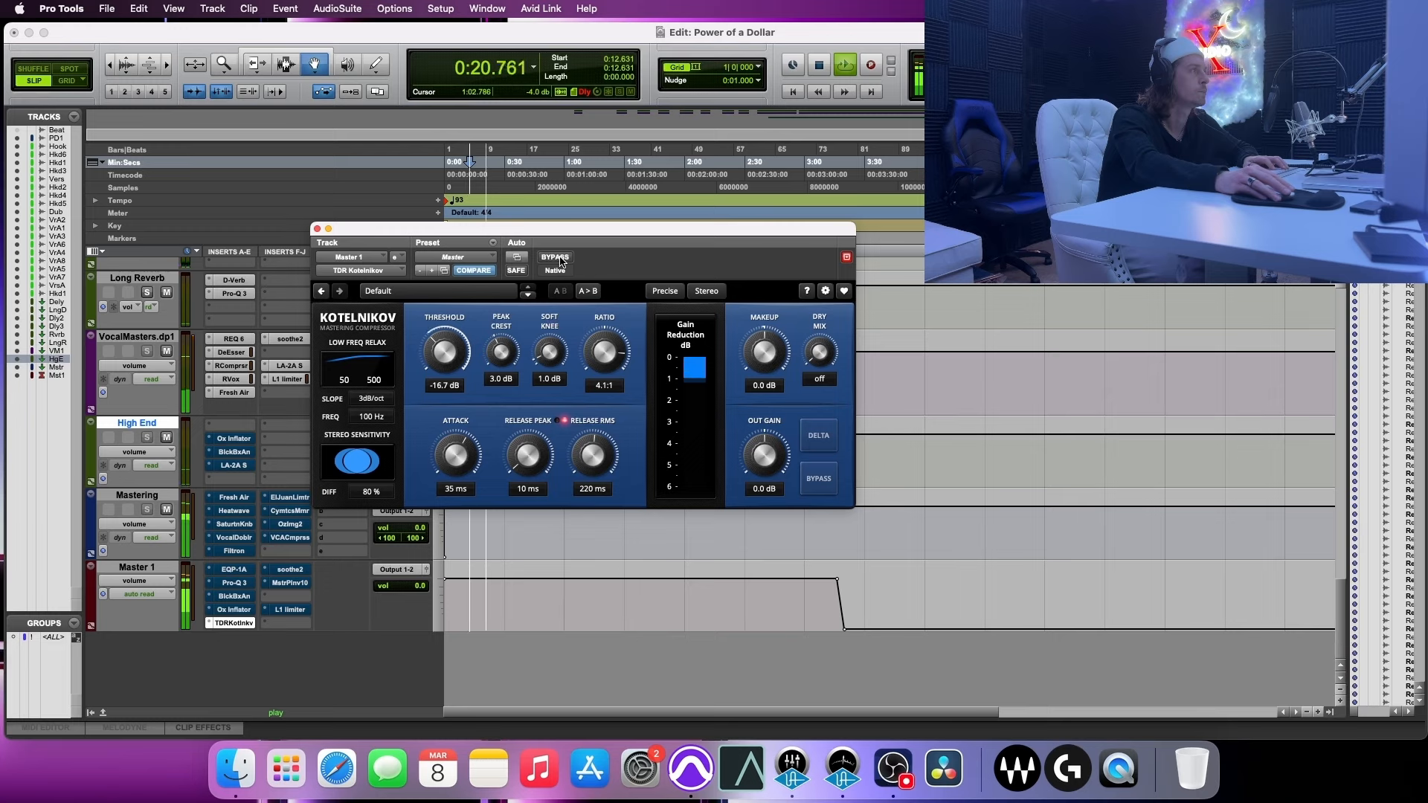
click(561, 258)
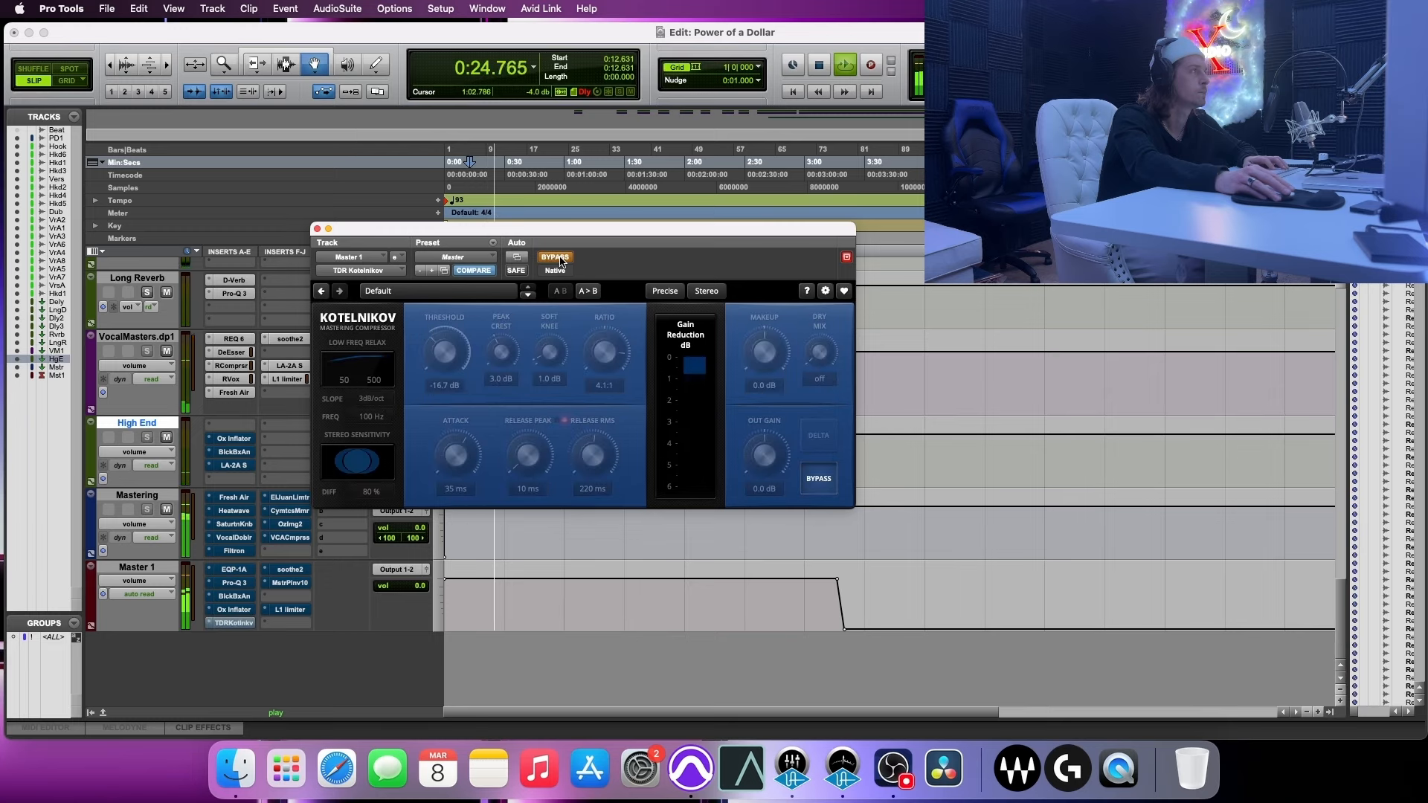
click(561, 258)
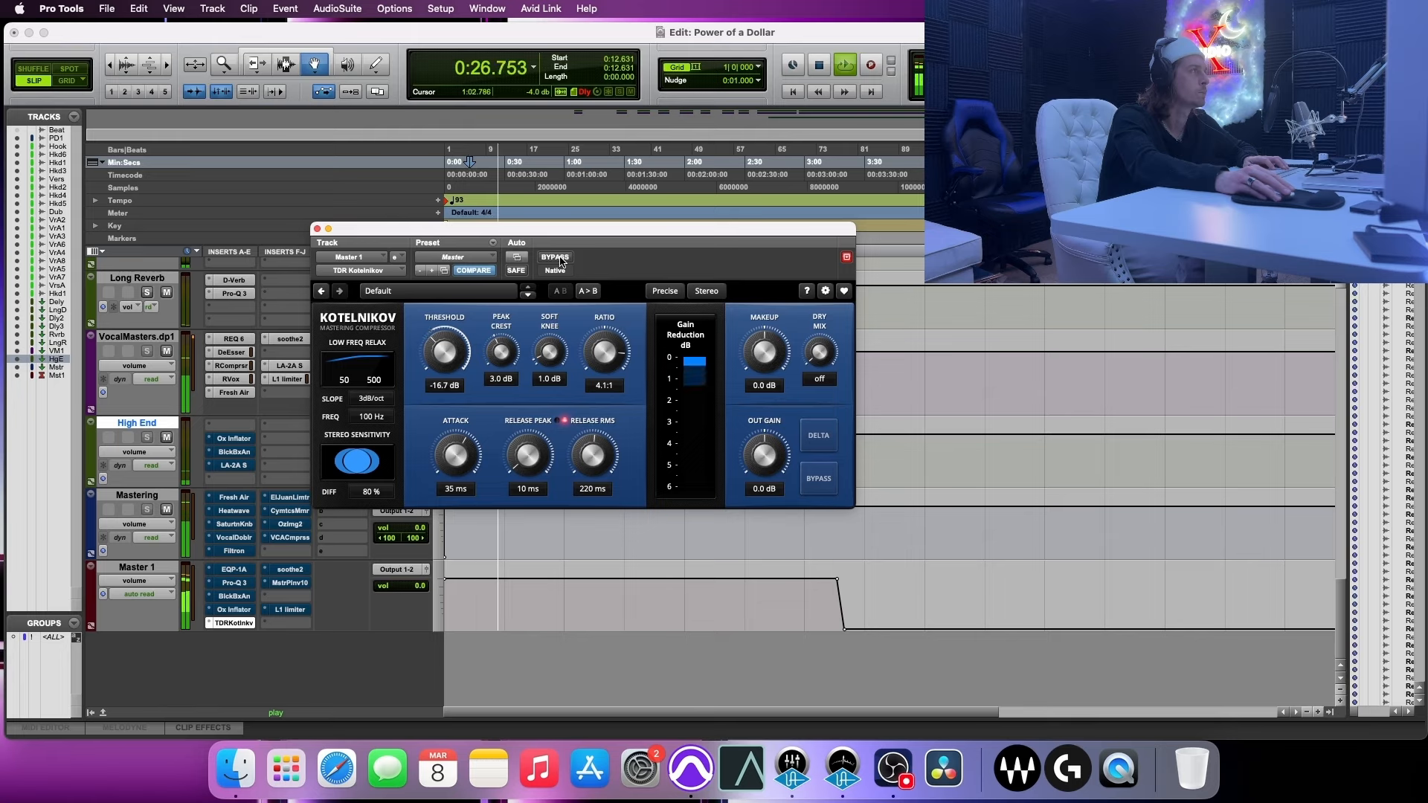
key(space)
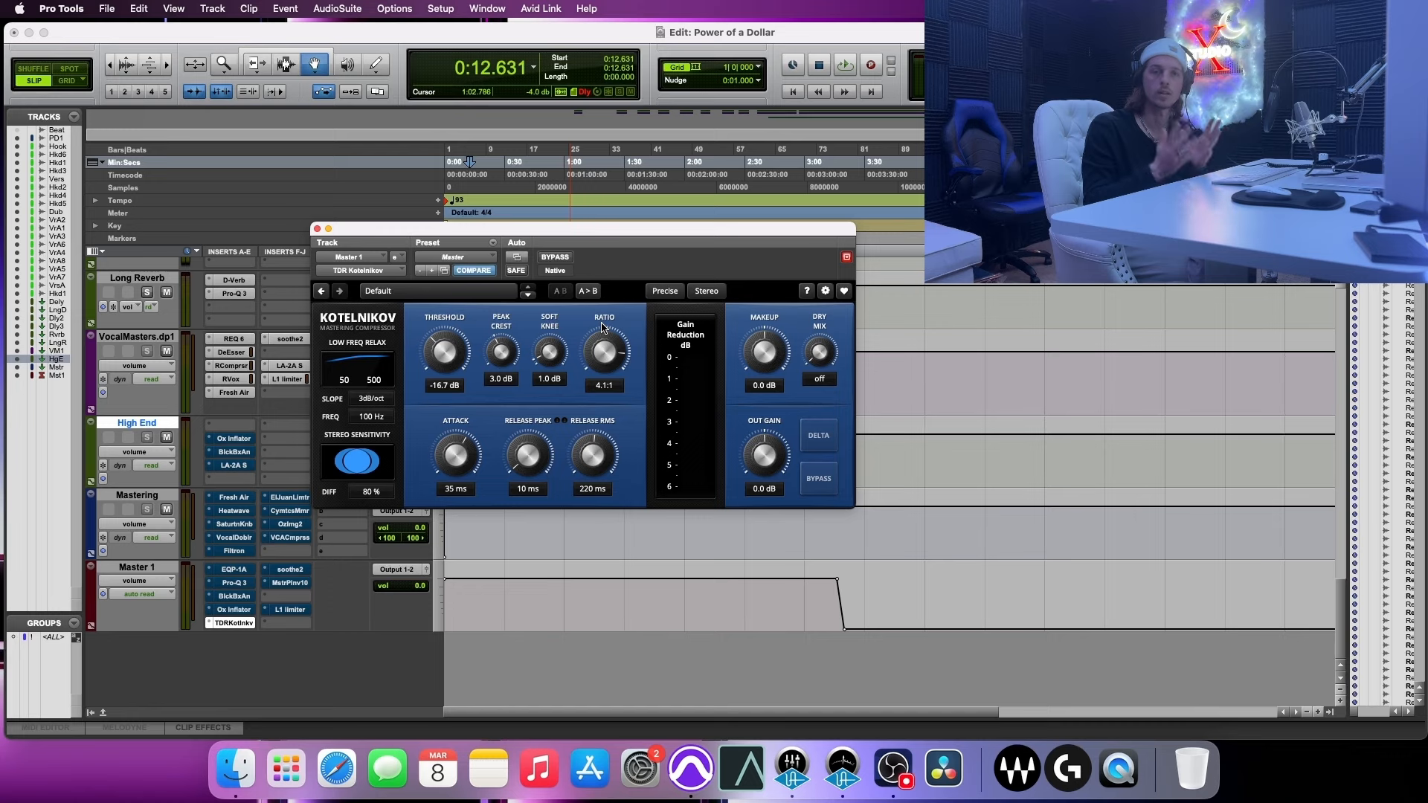
click(230, 626)
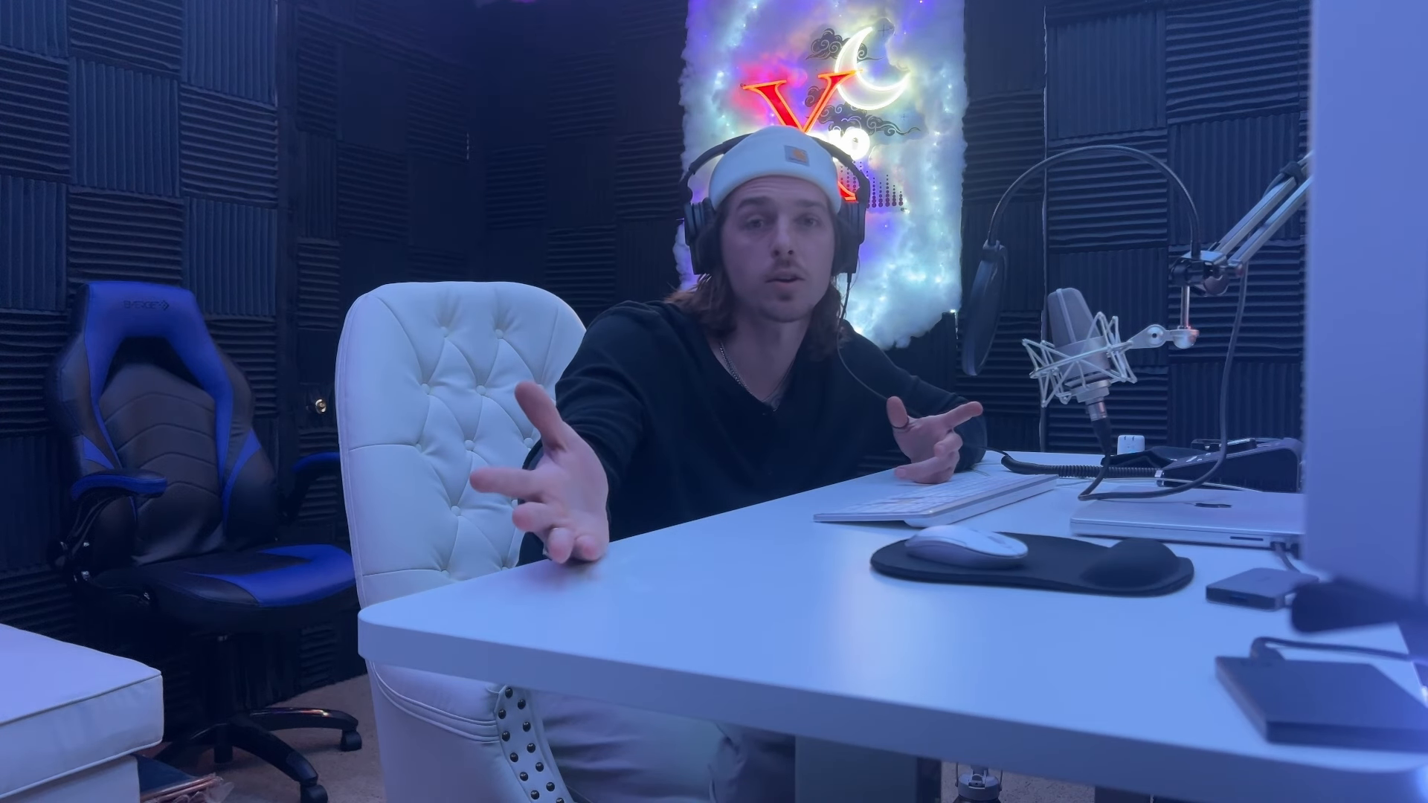